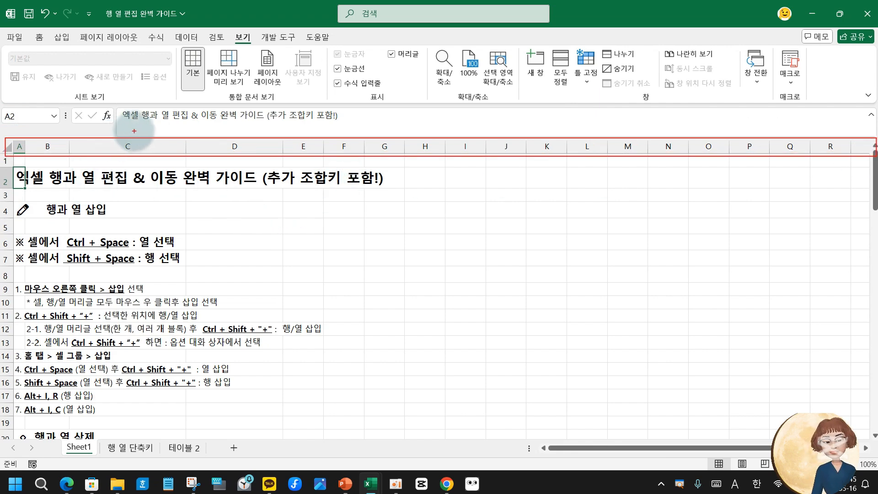
- Mark the column letters and row numbers of Sheet1 with red screen annotations, and clear the marks
drag(135, 132, 183, 113)
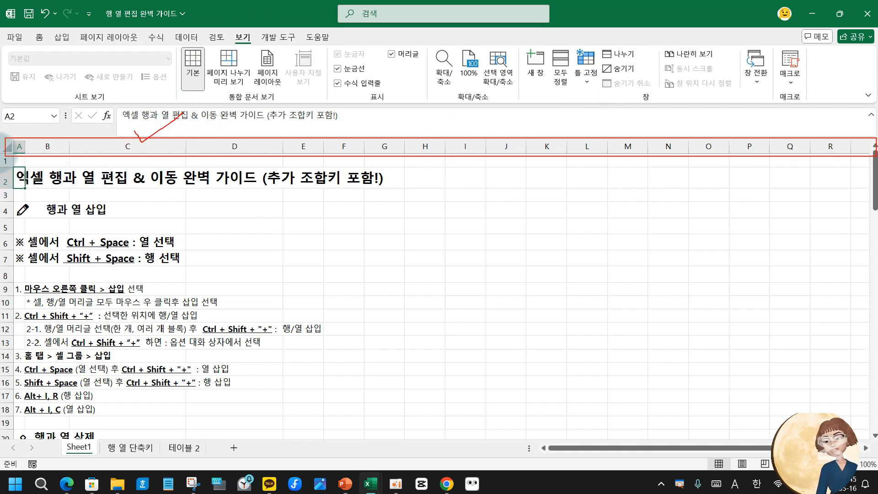
drag(12, 156, 13, 442)
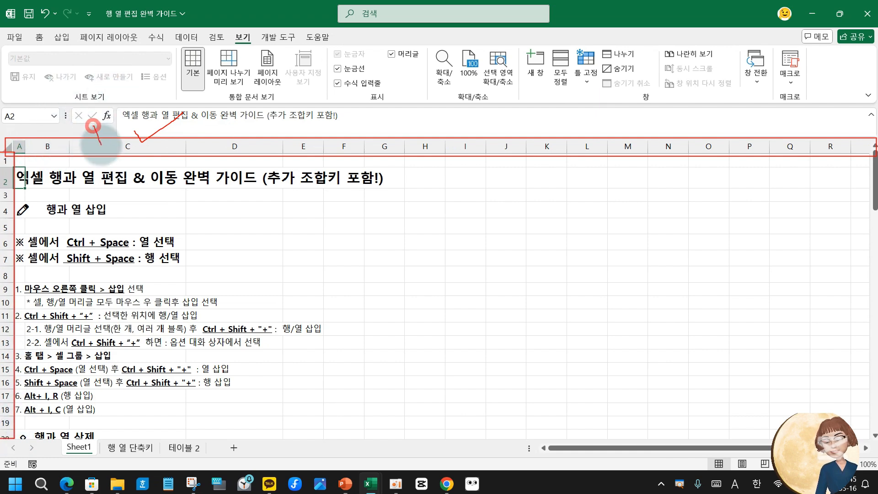
drag(94, 126, 125, 117)
drag(2, 201, 2, 217)
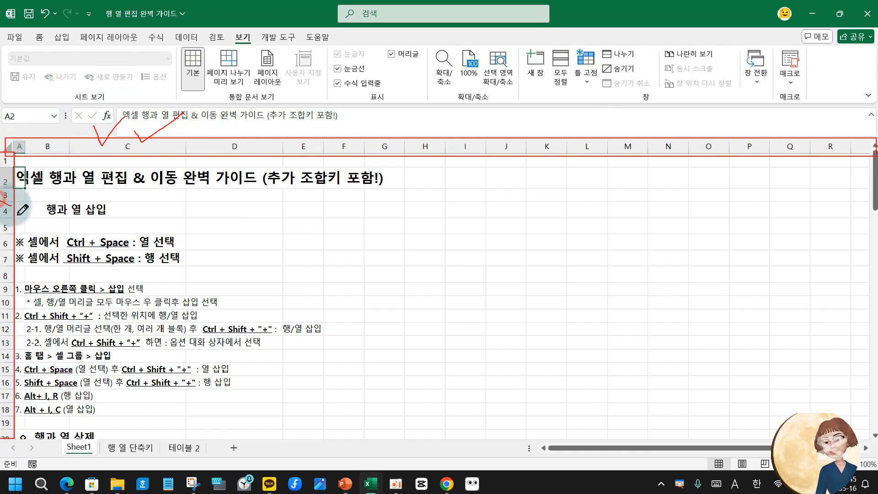
drag(127, 119, 189, 97)
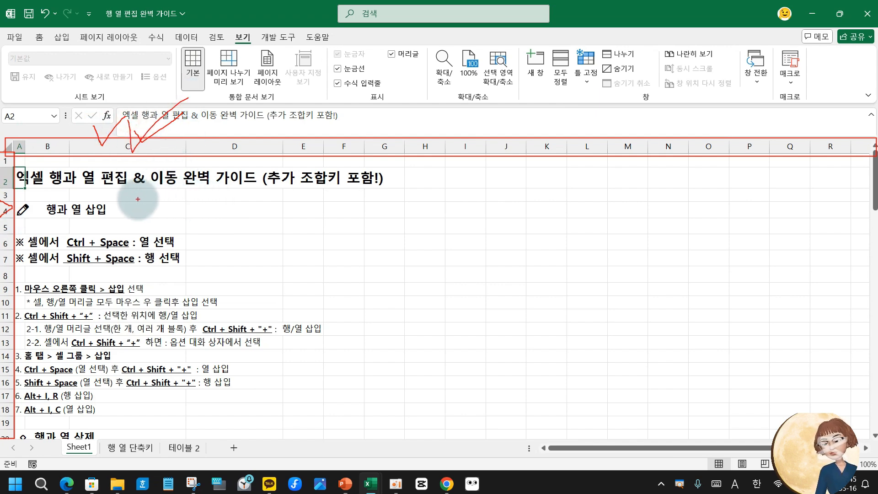
key(Escape)
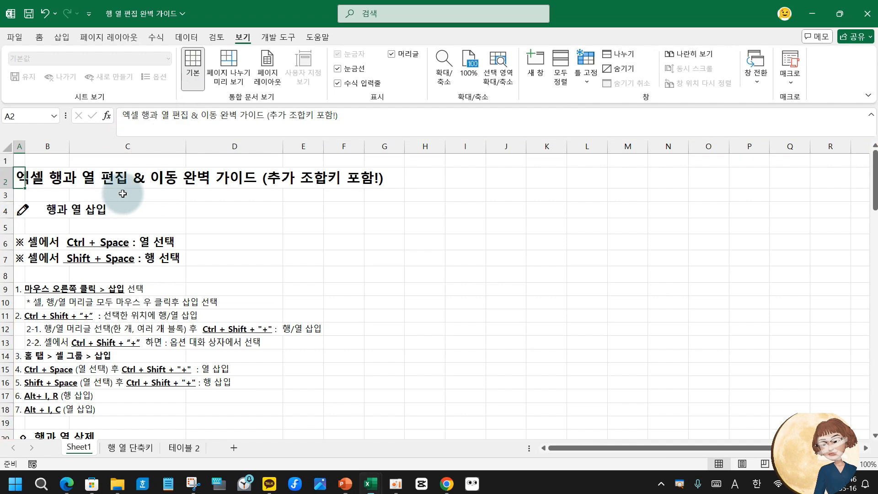
- Select cell C3 and the whole of row 3 in Sheet1
click(112, 193)
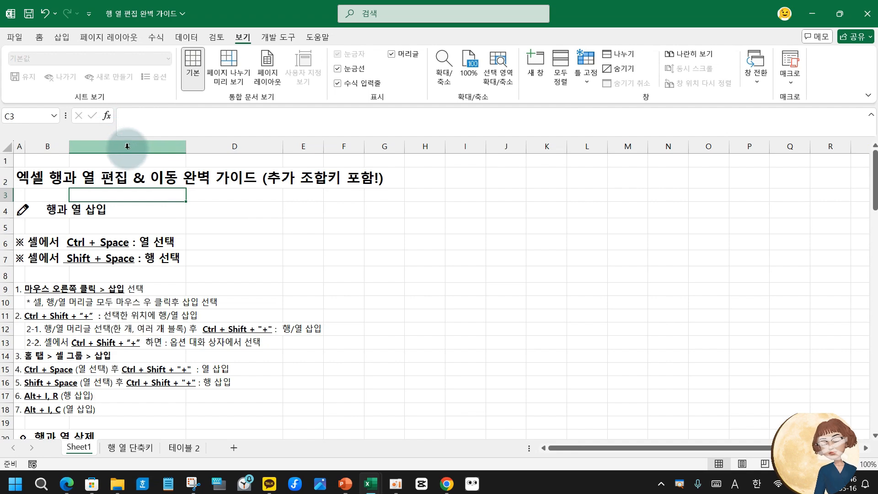
click(7, 197)
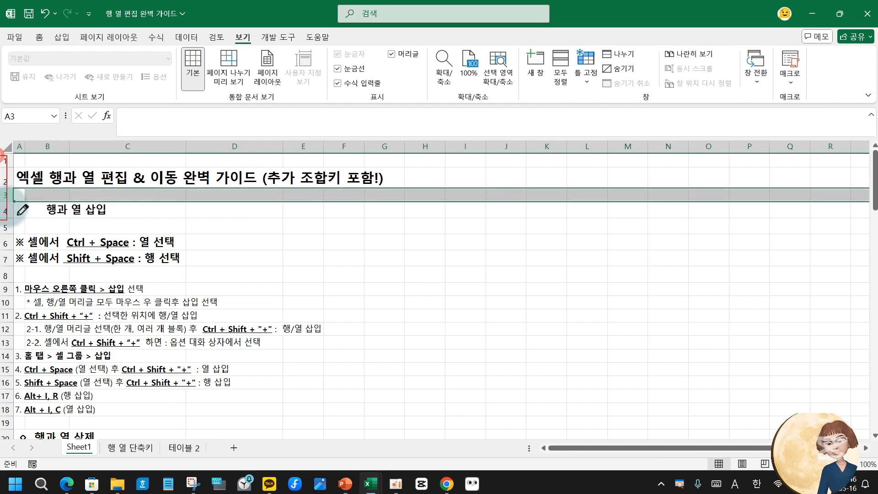
- Frame the row numbers and column letters with red annotation boxes, clear them, and select cell C5
drag(1, 421, 12, 442)
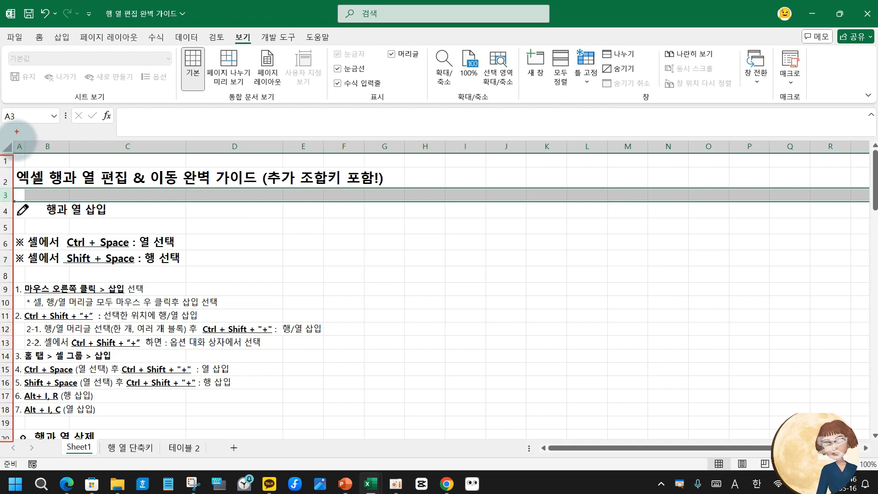
mouse_move(13, 139)
mouse_down()
mouse_move(715, 142)
mouse_move(866, 154)
mouse_up()
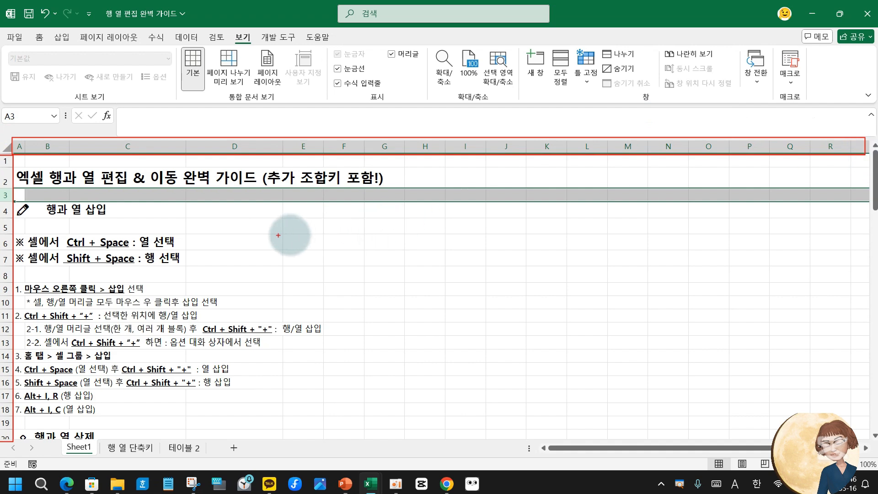
key(Escape)
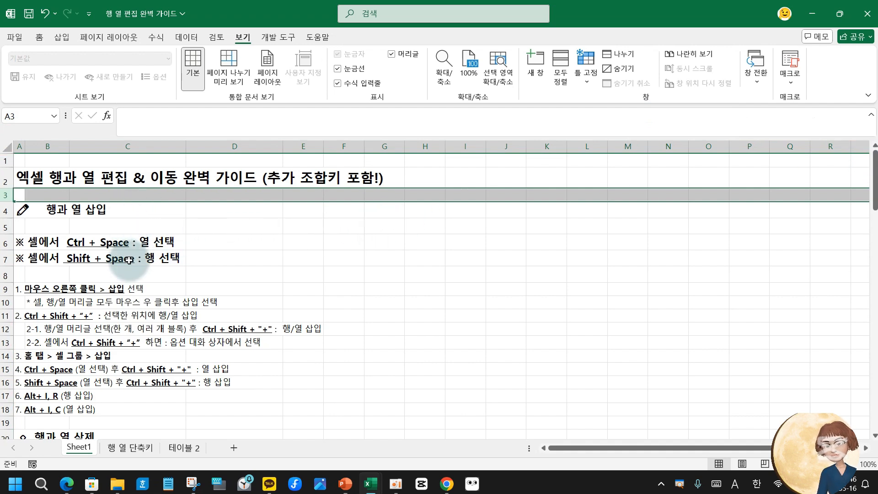
click(155, 222)
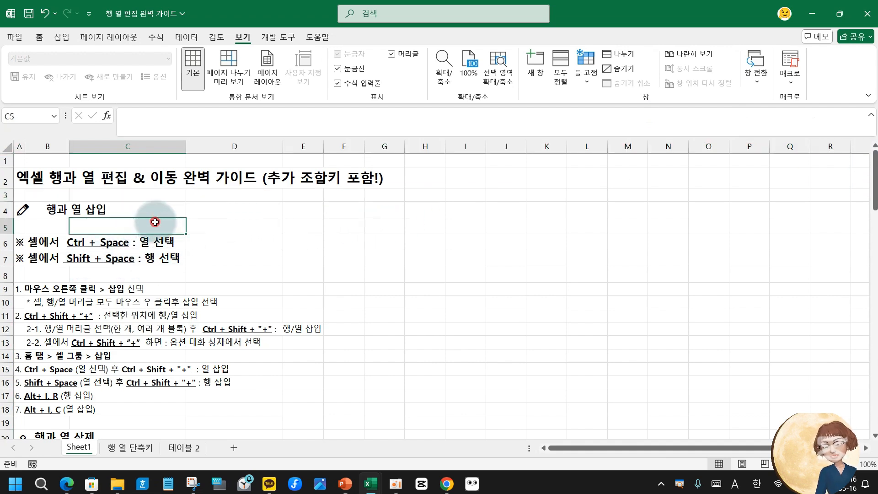
- Switch to the PowerPoint presentation on Excel row and column shortcuts and view slides 2 and 3 on rows versus columns
click(344, 488)
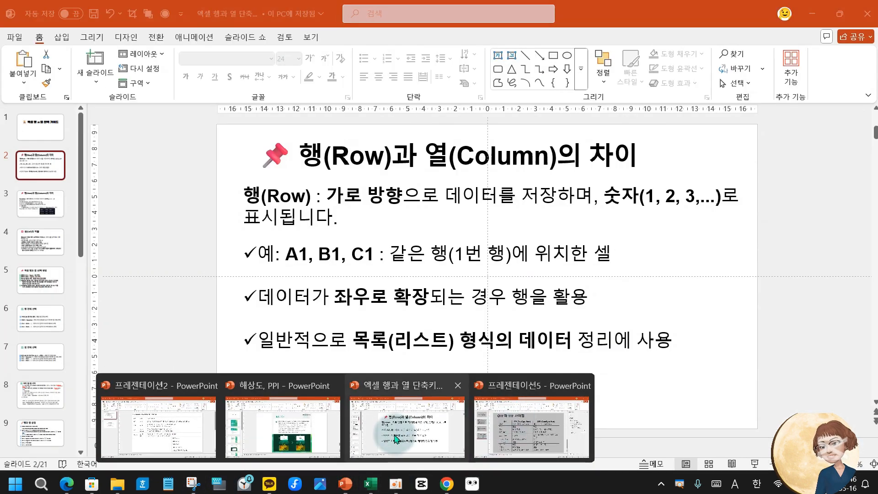
click(380, 435)
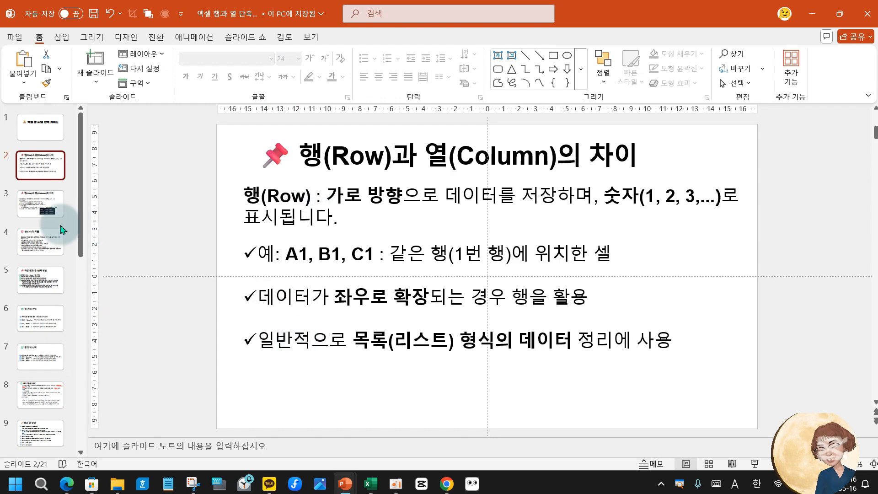
click(45, 208)
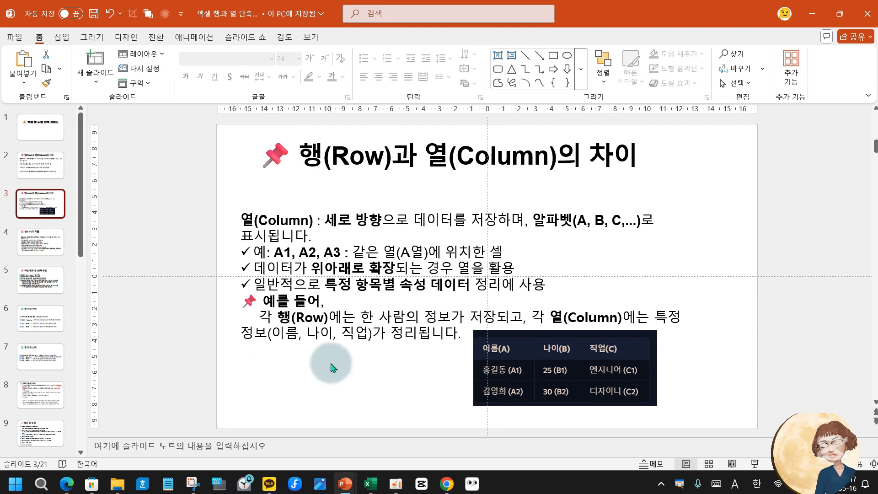
- Slightly enlarge the sample table picture with name, age and job columns on slide 3, and deselect it
click(532, 359)
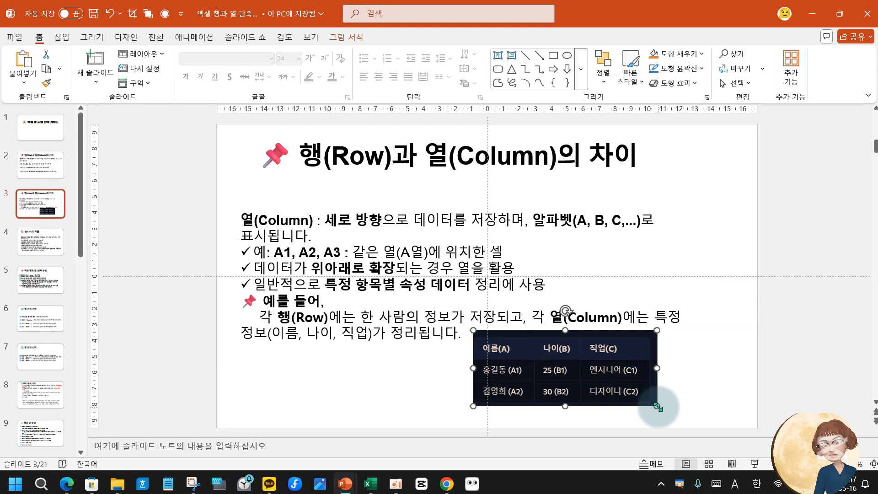
drag(654, 402, 684, 417)
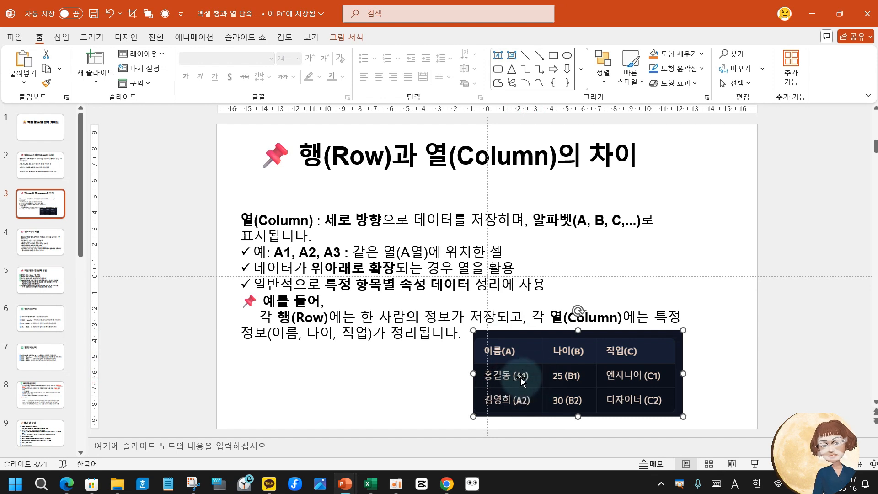
click(325, 382)
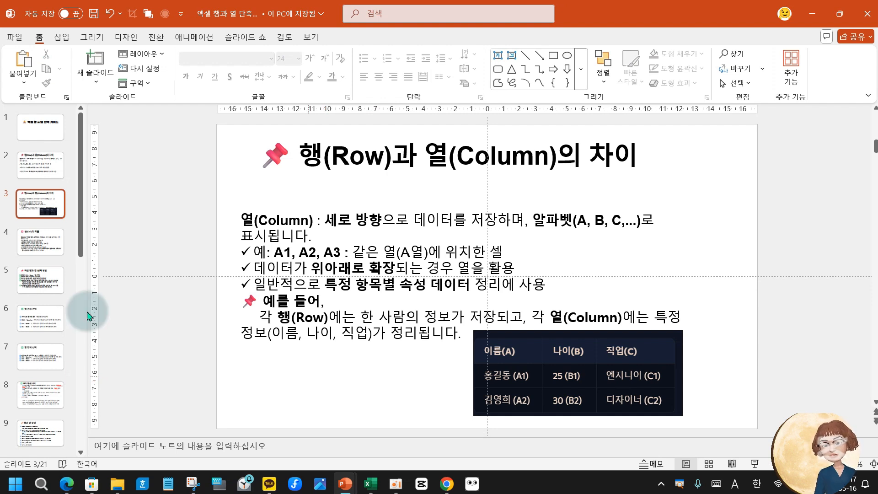
- View slide 4 on the role of the cell, and switch back to the Excel workbook 행 열 편집 완벽 가이드
click(33, 246)
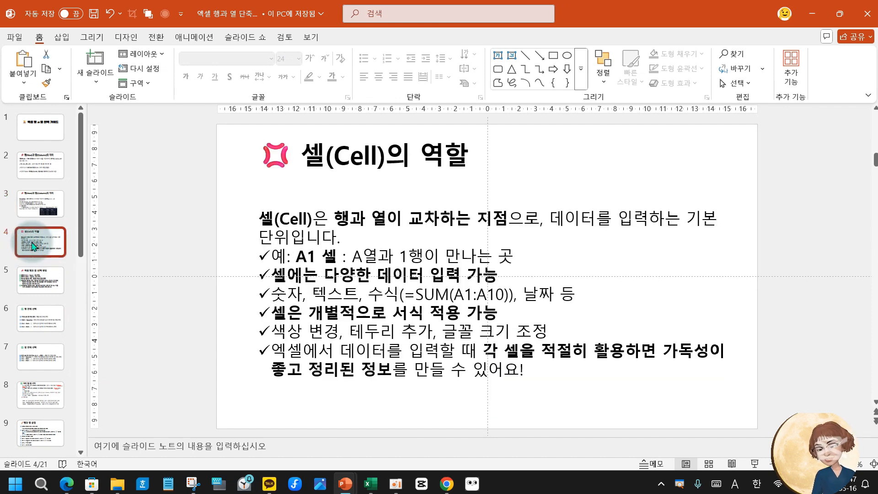
click(363, 488)
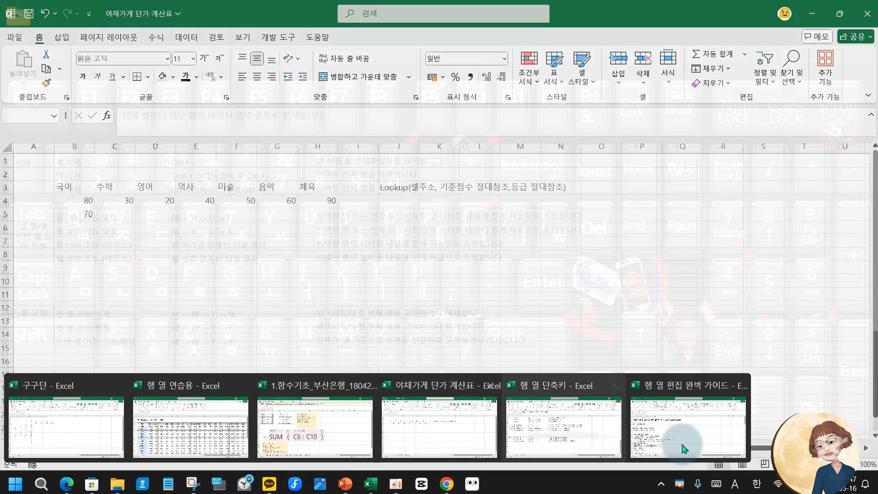
click(691, 438)
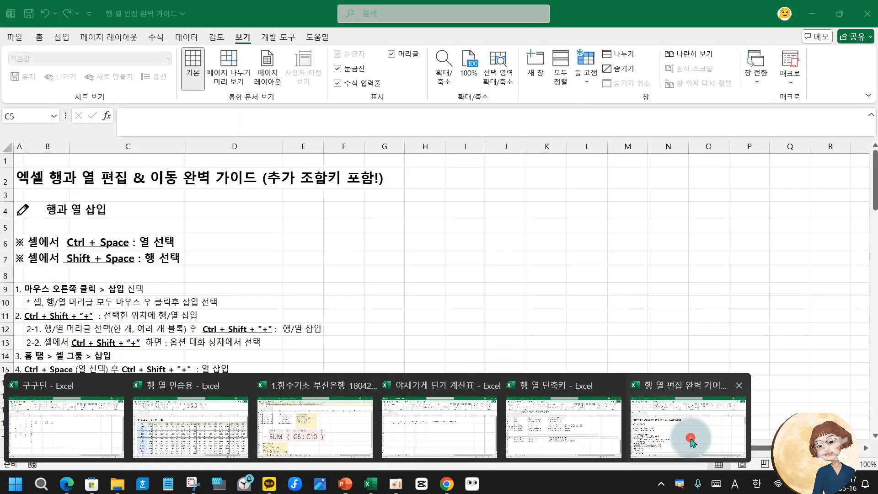
- Select various single empty cells across Sheet1 to demonstrate what a cell is, ending on cell D8
click(418, 270)
click(555, 238)
click(430, 224)
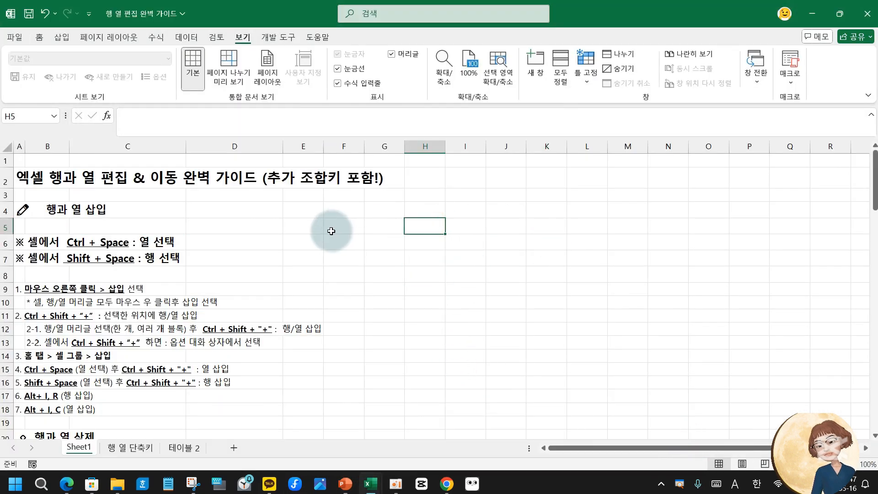
click(246, 228)
click(373, 273)
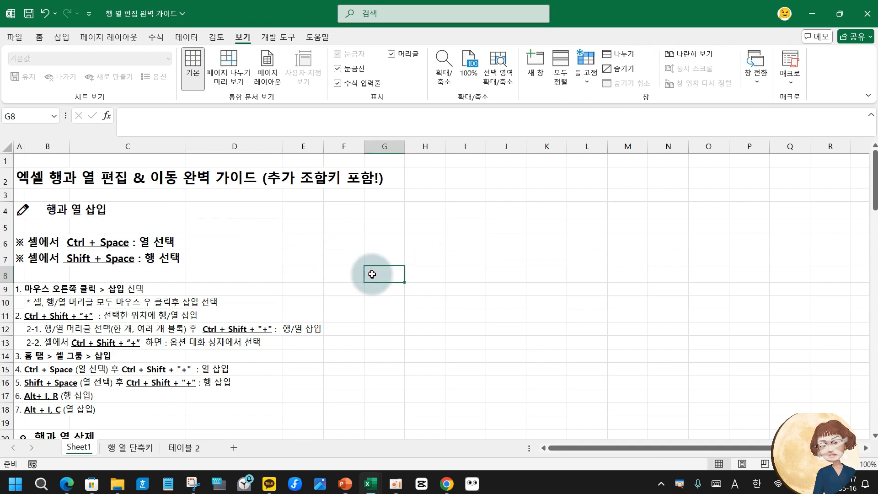
click(434, 247)
click(442, 300)
click(492, 300)
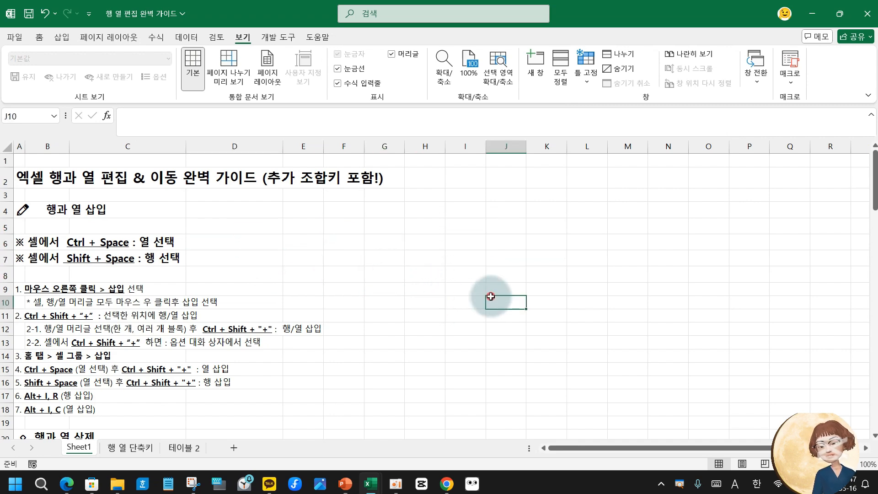
click(554, 292)
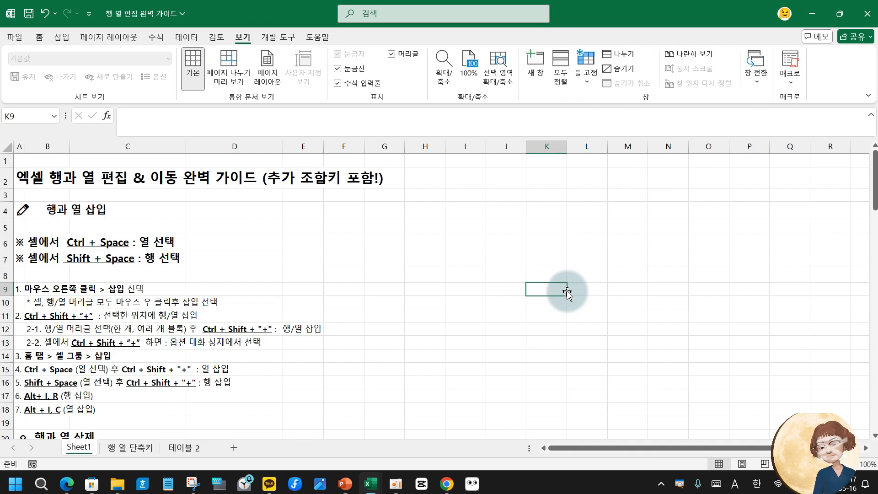
click(449, 261)
click(333, 247)
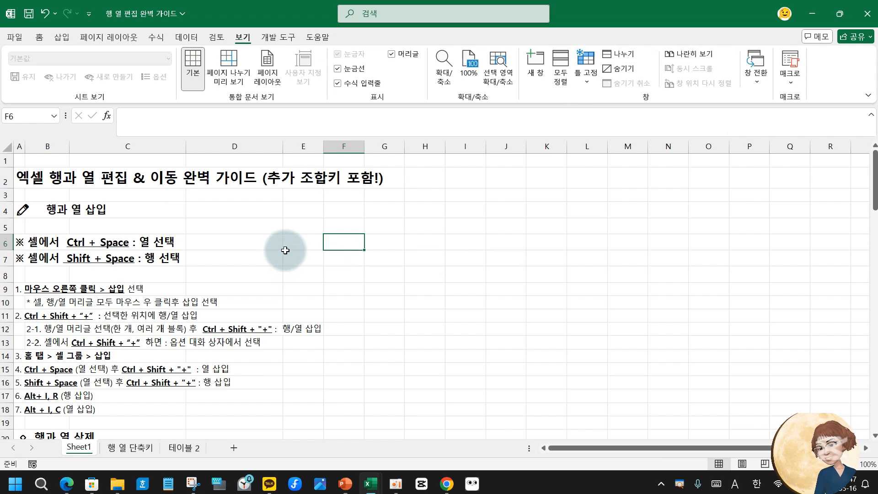
click(334, 270)
click(259, 269)
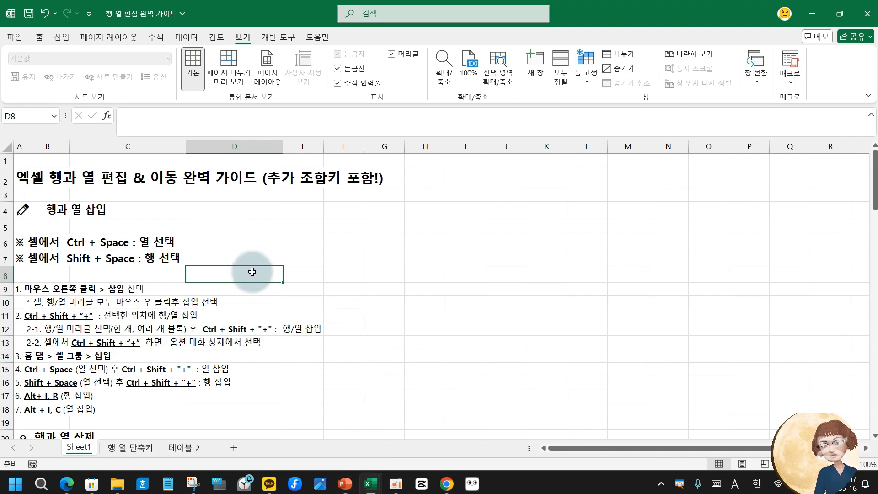
- Annotate the D8 cell address and the crossing of column D and row 8 in red, and clear the marks
drag(0, 104, 42, 131)
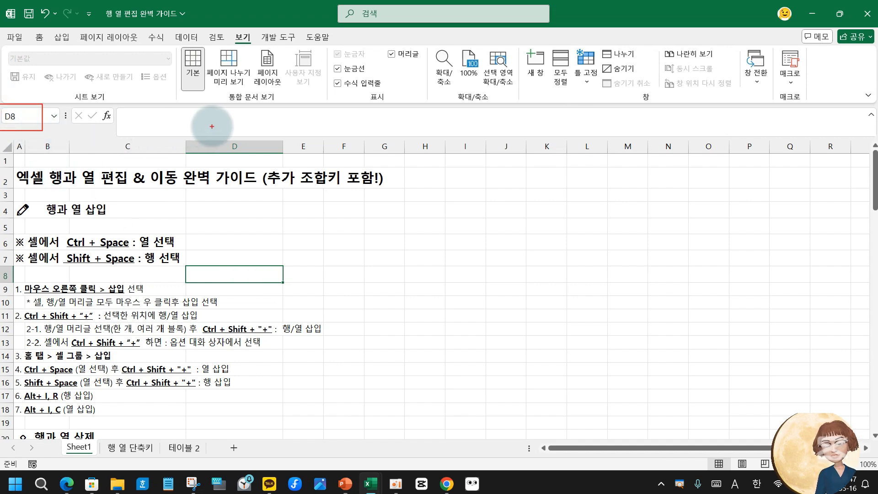
drag(229, 129, 230, 349)
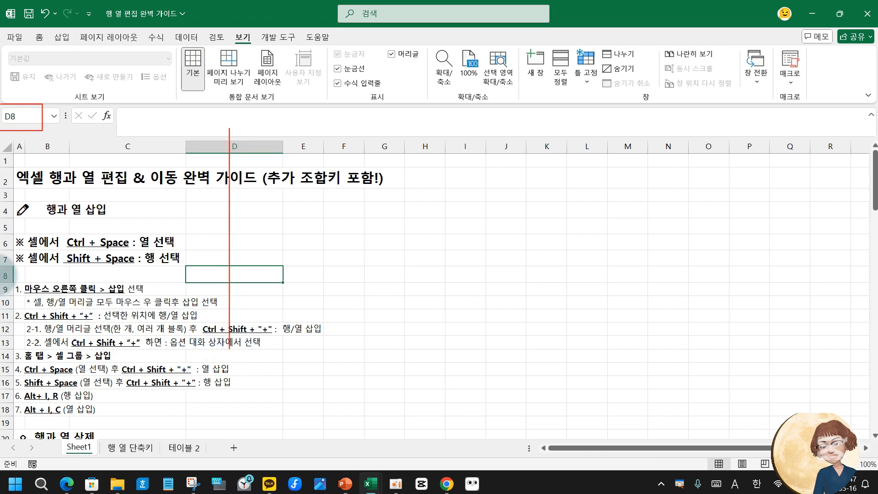
drag(3, 274, 300, 272)
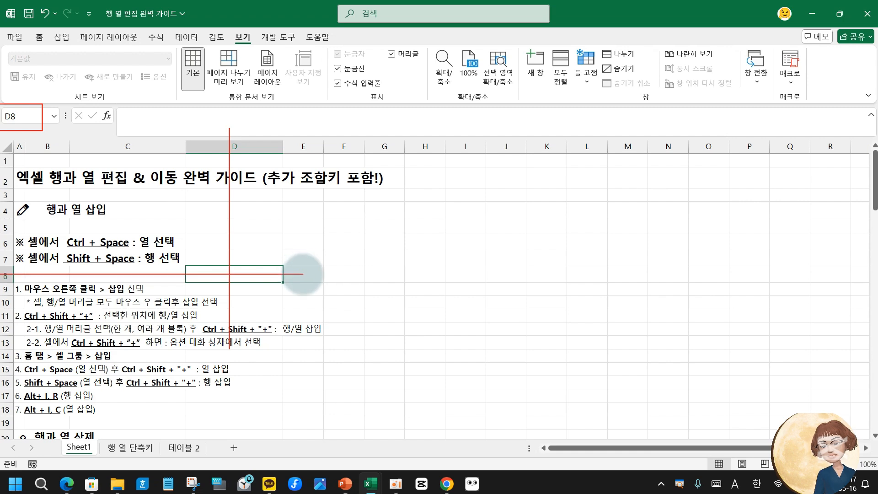
mouse_move(185, 266)
mouse_down()
mouse_move(289, 280)
mouse_move(226, 270)
mouse_move(206, 251)
mouse_up()
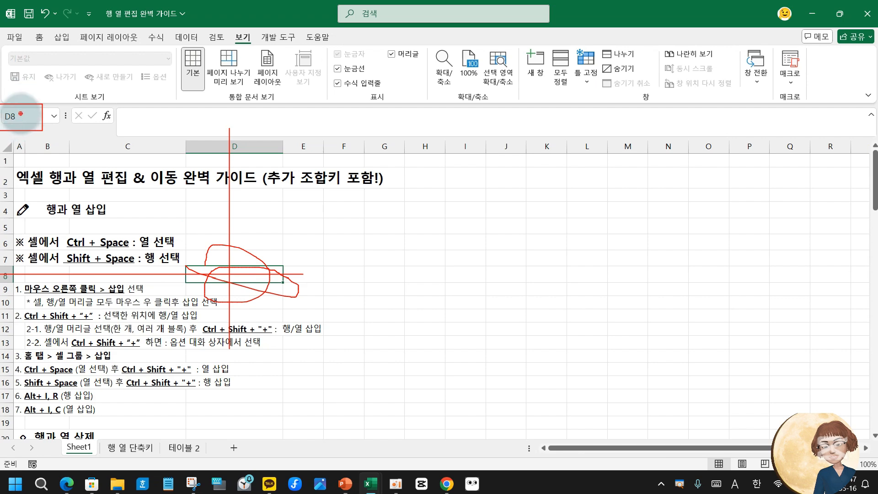
drag(22, 116, 221, 276)
mouse_move(21, 114)
mouse_down()
mouse_move(33, 156)
mouse_move(64, 119)
mouse_up()
key(Escape)
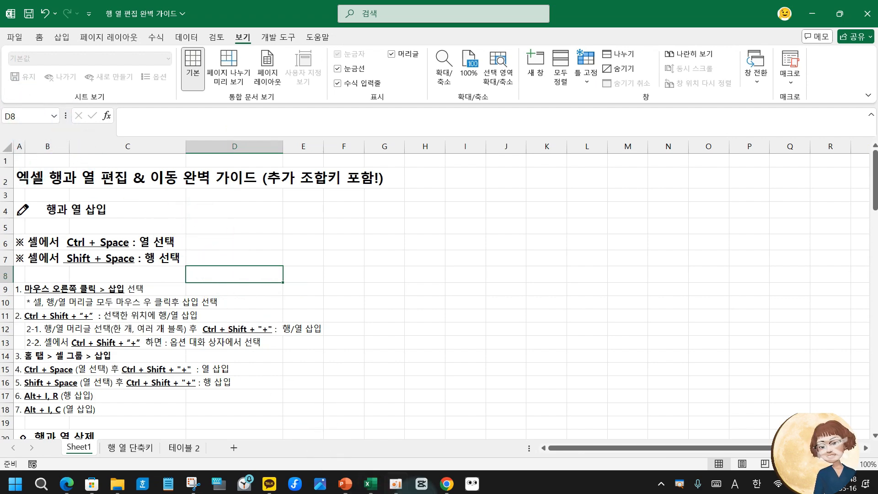
- Switch to the row and column shortcuts presentation in PowerPoint and view slide 5 on row and column selection methods
mouse_move(344, 486)
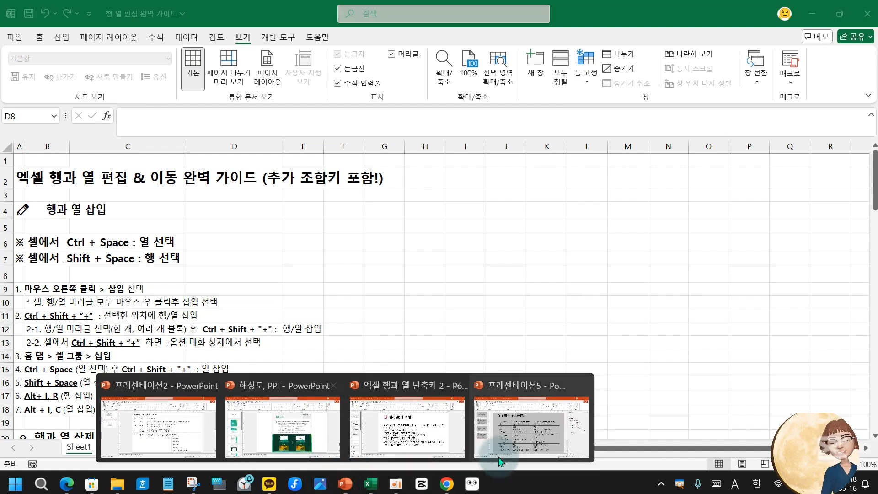
mouse_move(515, 442)
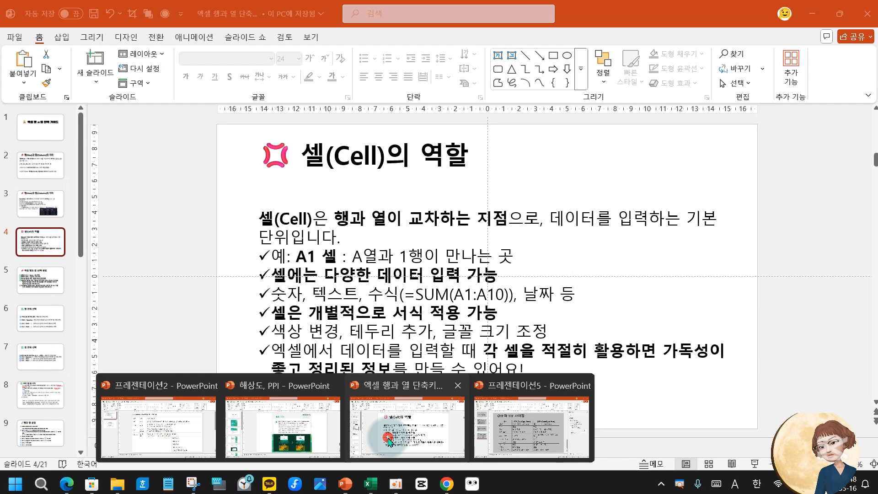
click(389, 442)
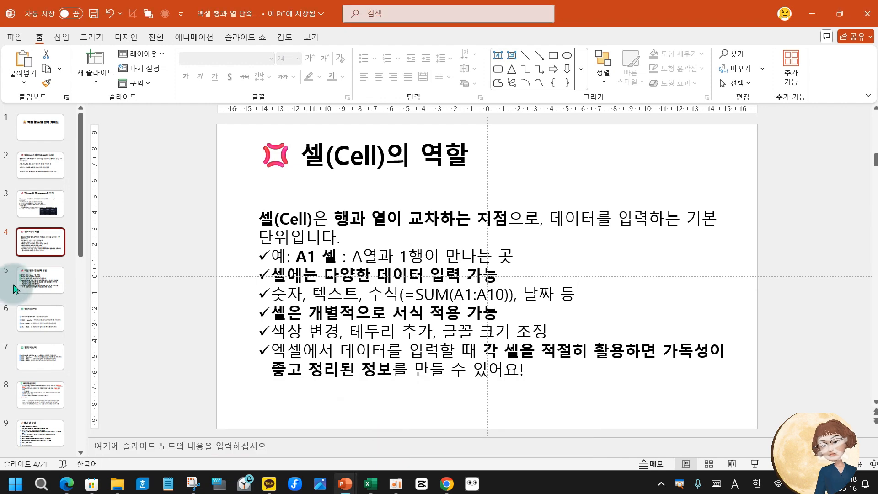
click(41, 284)
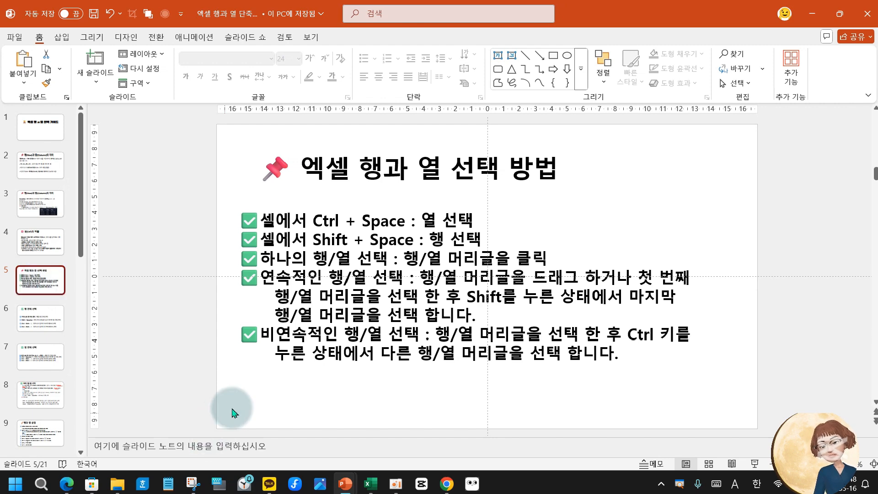
- Switch to the Excel workbook 행 열 편집 완벽 가이드 and select the whole of column C, then the whole of row 5, by their headings
mouse_move(371, 484)
click(672, 431)
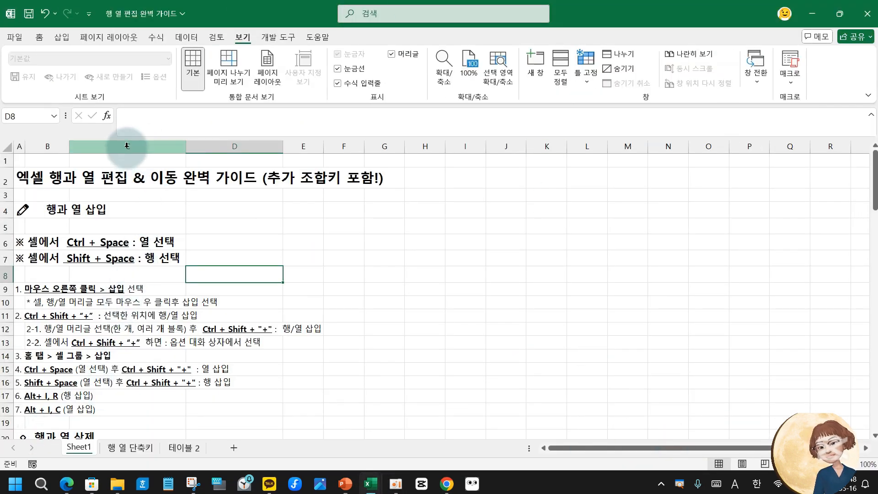
click(127, 146)
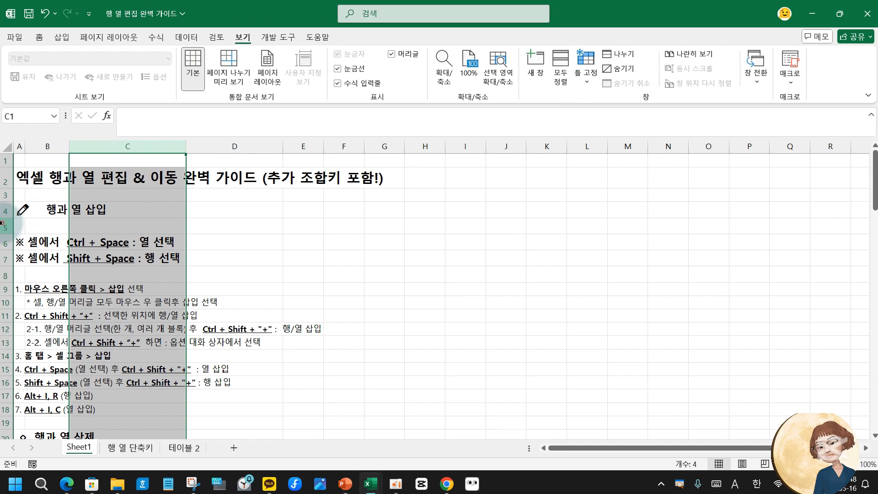
click(2, 225)
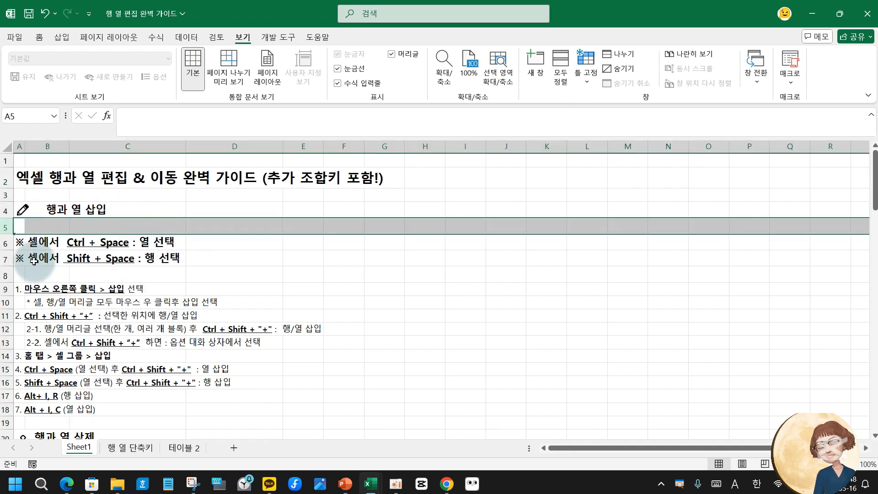
- Starting from cell D6, select all of column D and then all of row 6, and return to the single cell
click(249, 246)
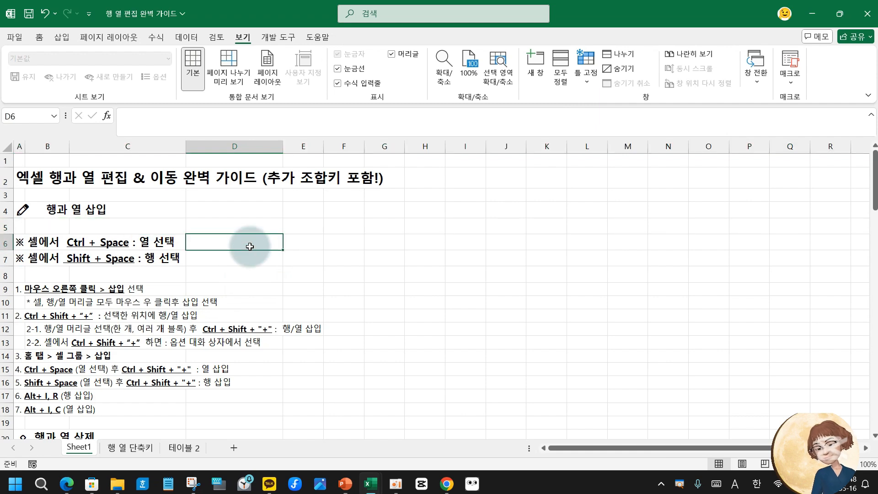
key(ctrl+space)
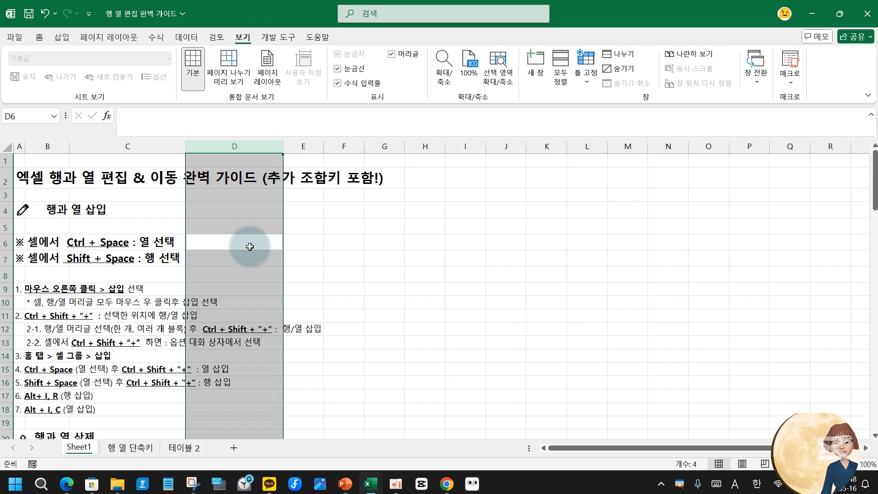
click(249, 246)
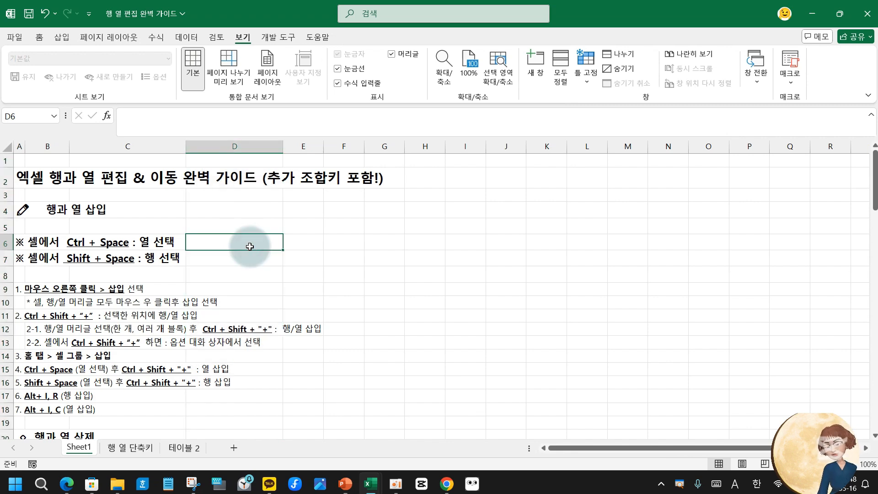
key(shift+space)
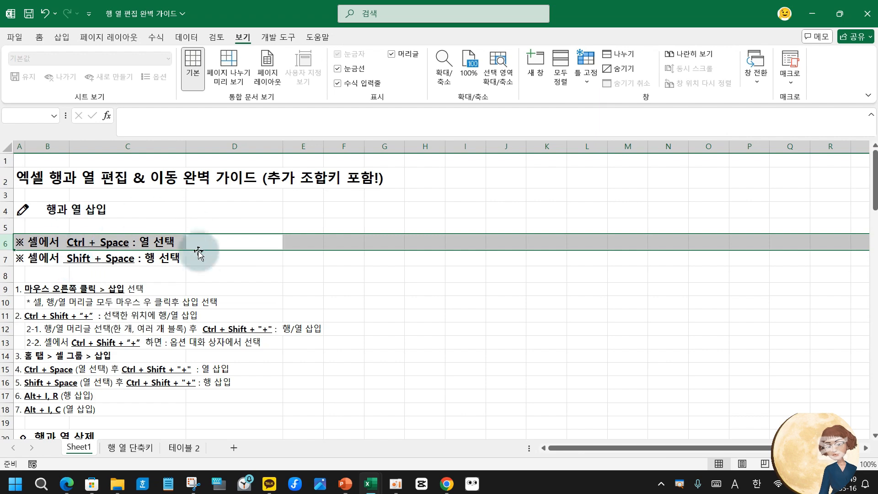
click(239, 244)
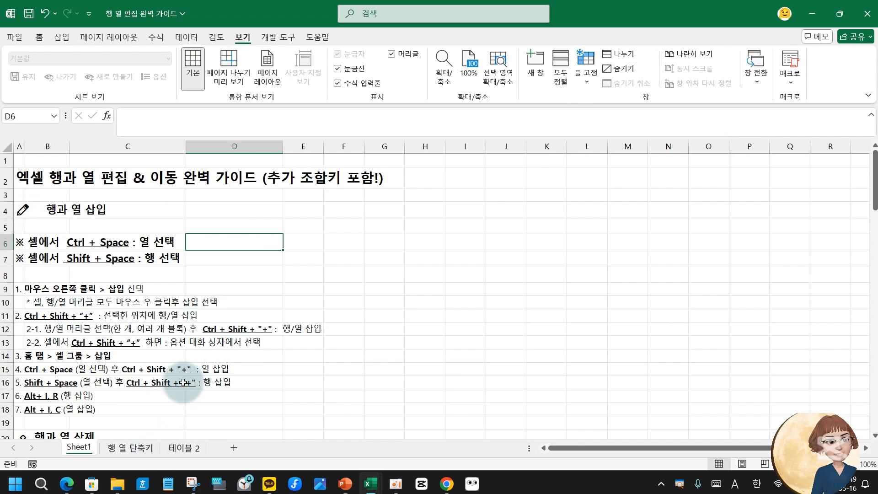
- Switch to the row and column shortcuts presentation in PowerPoint, mark 연속적인 and 비연속적인 on slide 5 in red, and clear the marks
mouse_move(348, 489)
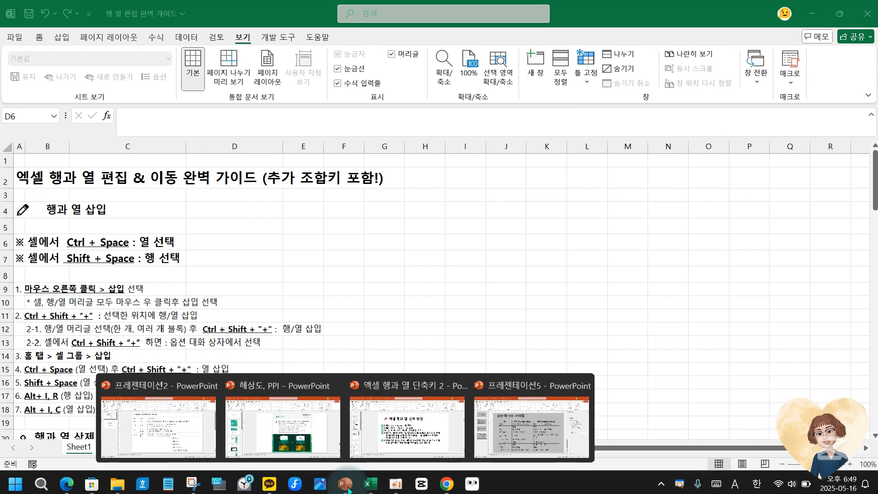
click(403, 437)
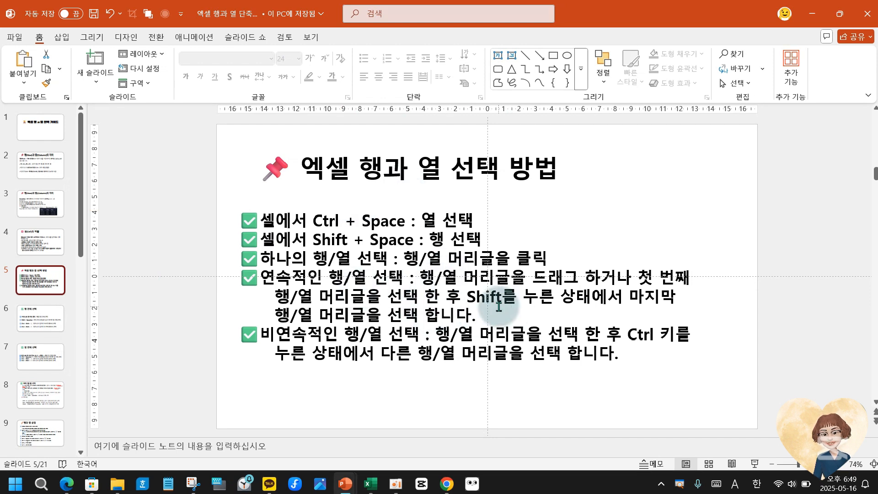
drag(260, 269, 322, 287)
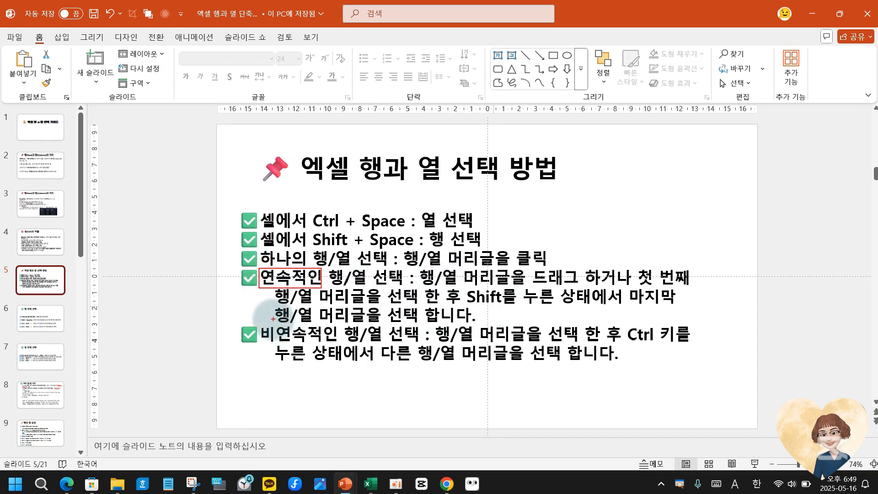
drag(263, 321, 343, 348)
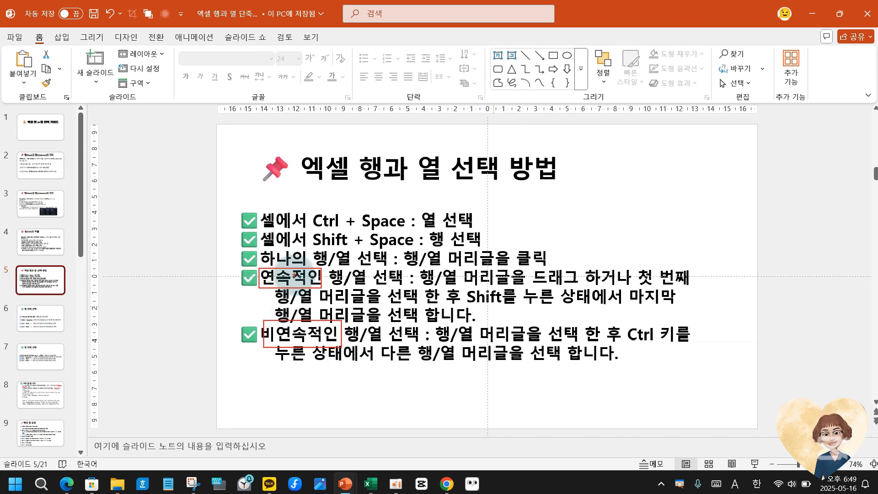
mouse_move(290, 278)
mouse_down()
mouse_move(290, 329)
mouse_move(327, 304)
mouse_move(291, 343)
mouse_move(274, 327)
mouse_move(308, 306)
mouse_up()
key(Escape)
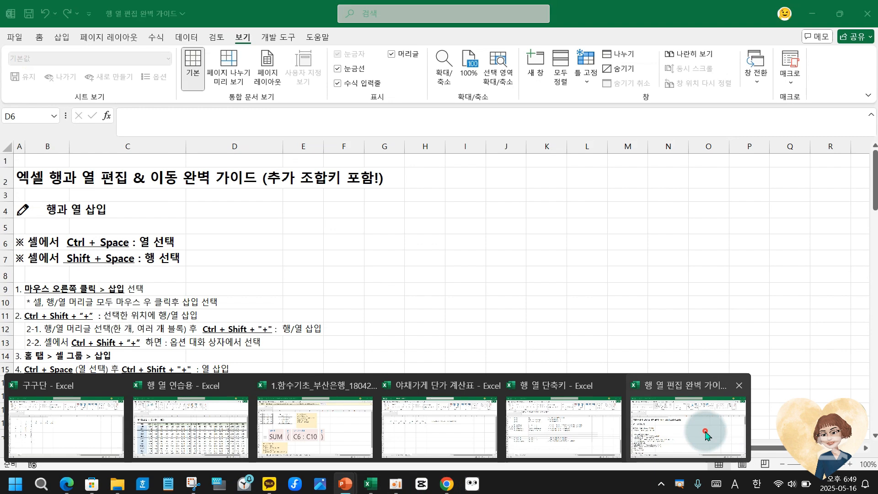
- Switch back to the Excel workbook and select adjacent columns D through P, by sweeping and by extending from D, ending on cell D6
click(688, 425)
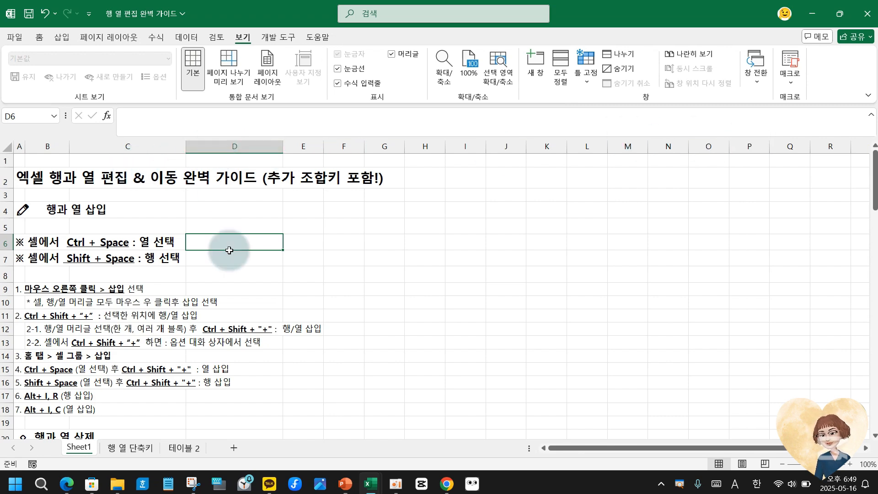
click(231, 147)
drag(231, 149, 735, 138)
click(231, 194)
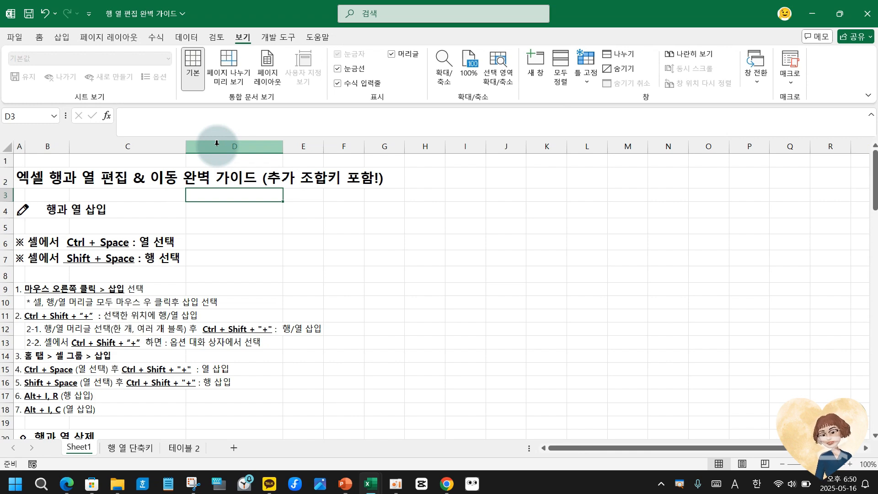
click(217, 143)
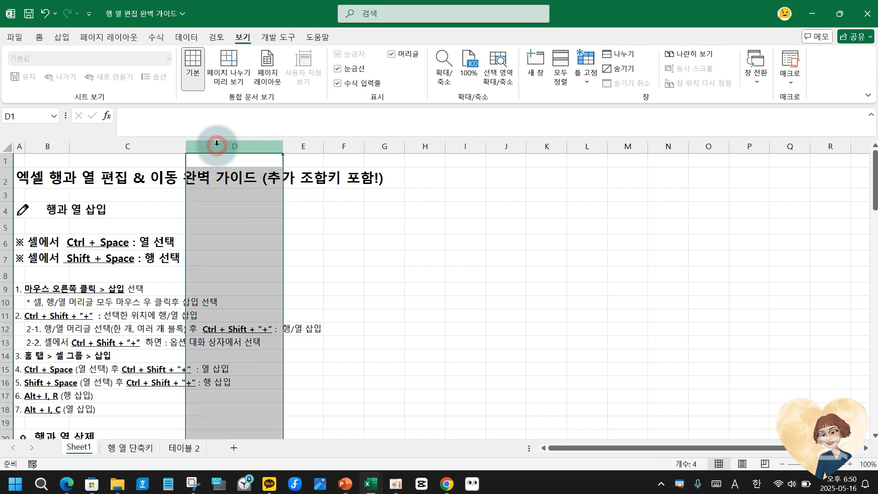
shift+click(743, 147)
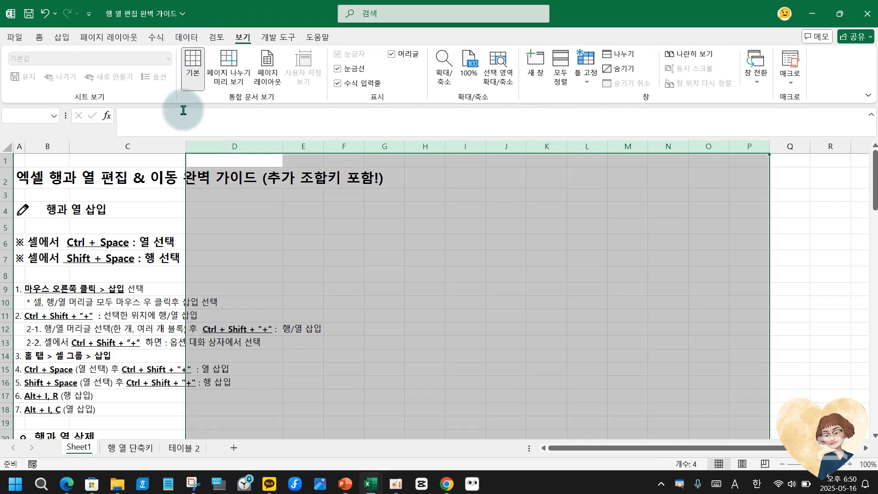
click(268, 242)
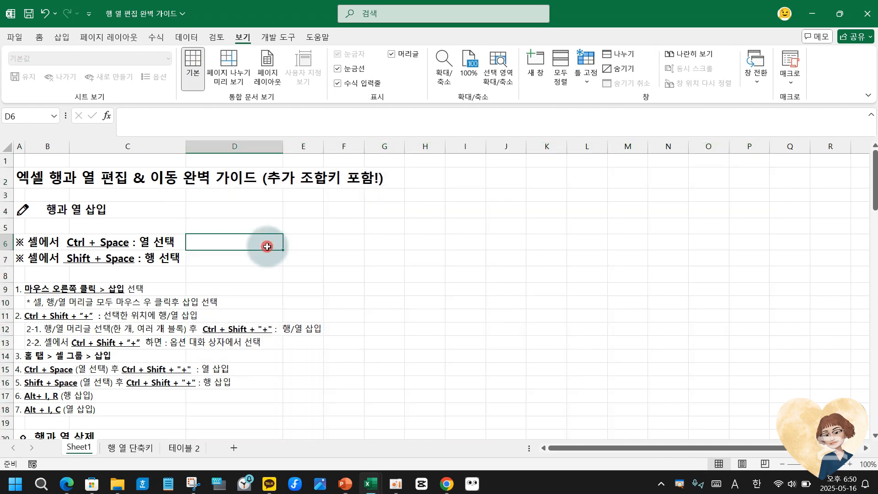
- Select the non-adjacent columns D, G, J and P together, and release the selection on cell F7
click(239, 144)
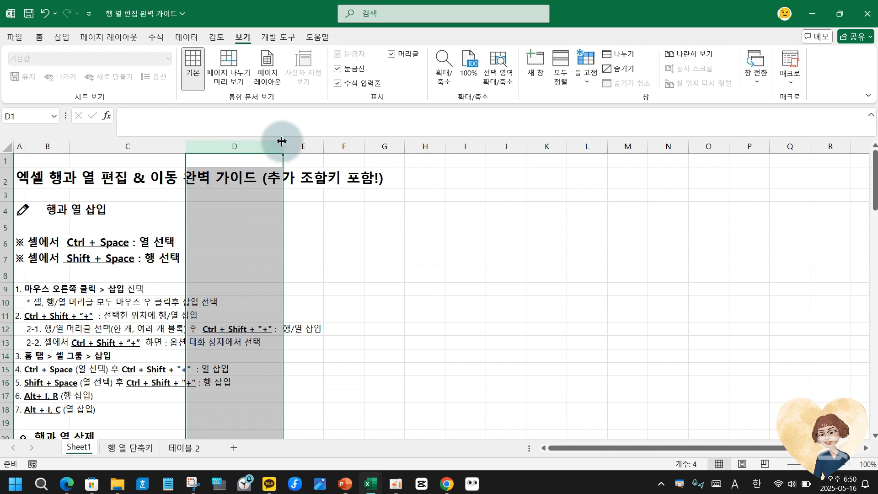
ctrl+click(386, 147)
ctrl+click(506, 147)
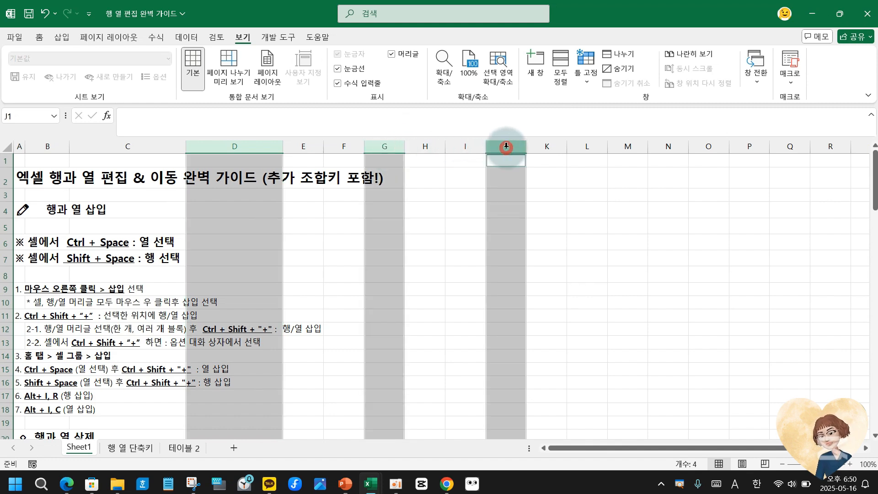
ctrl+click(750, 146)
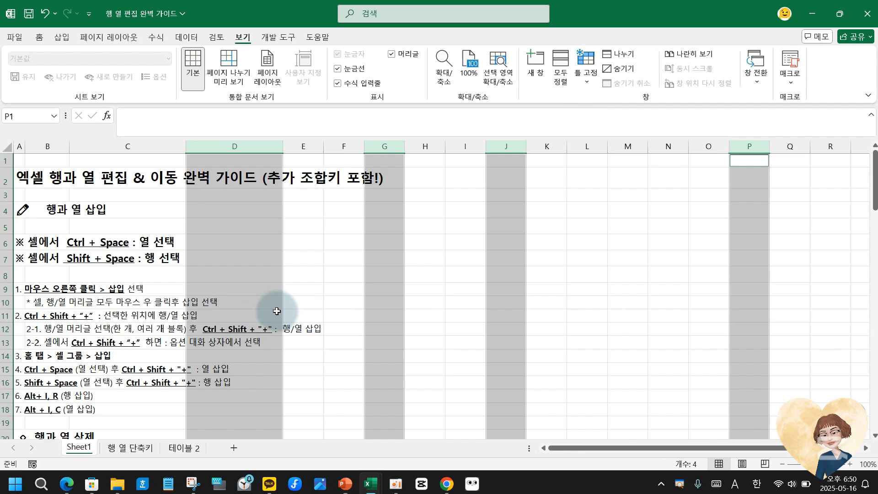
click(331, 260)
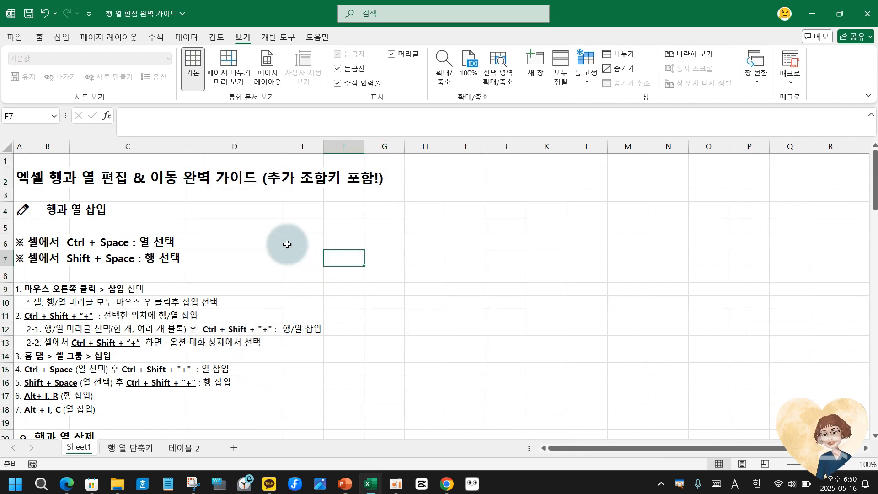
- Select the non-adjacent cells D5, G7 and I8 together
click(255, 228)
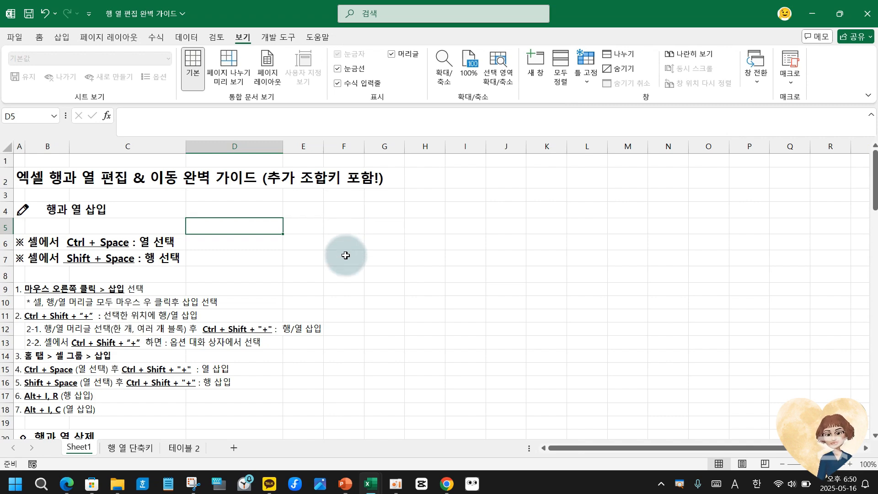
ctrl+click(383, 257)
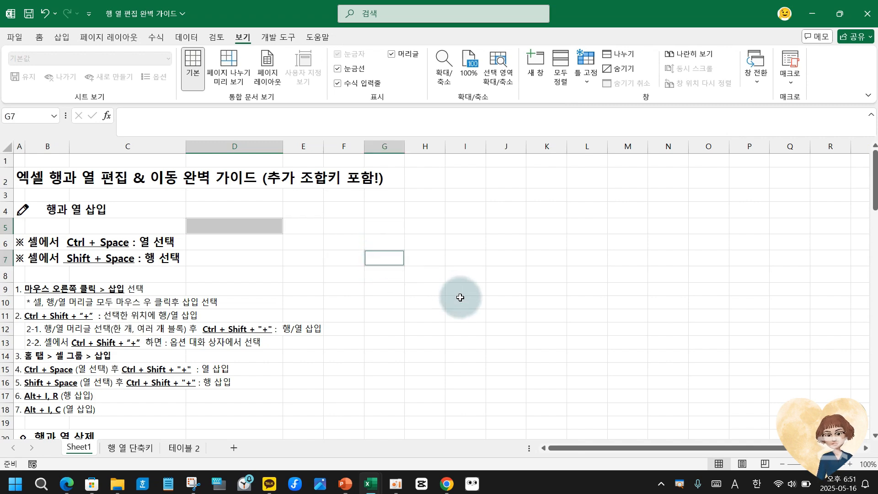
ctrl+click(465, 273)
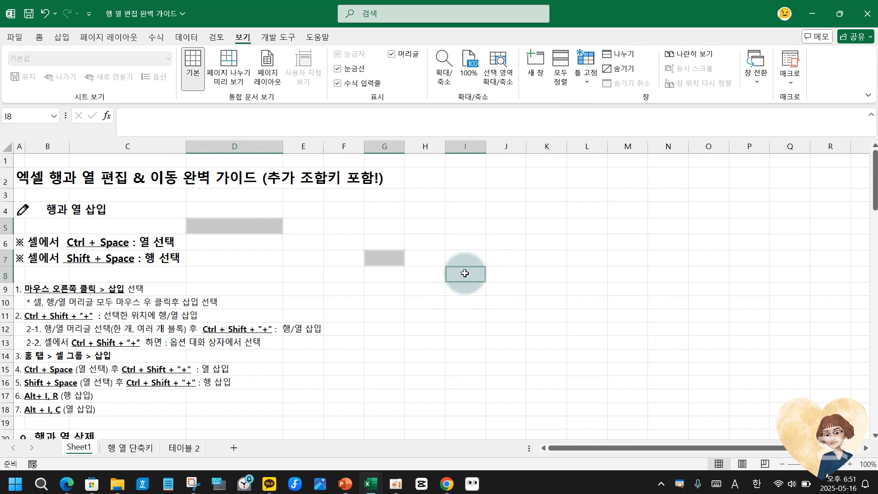
- Select the range D5:I11, once by sweeping and once by extending from cell D5, and release it on cell G14
click(243, 225)
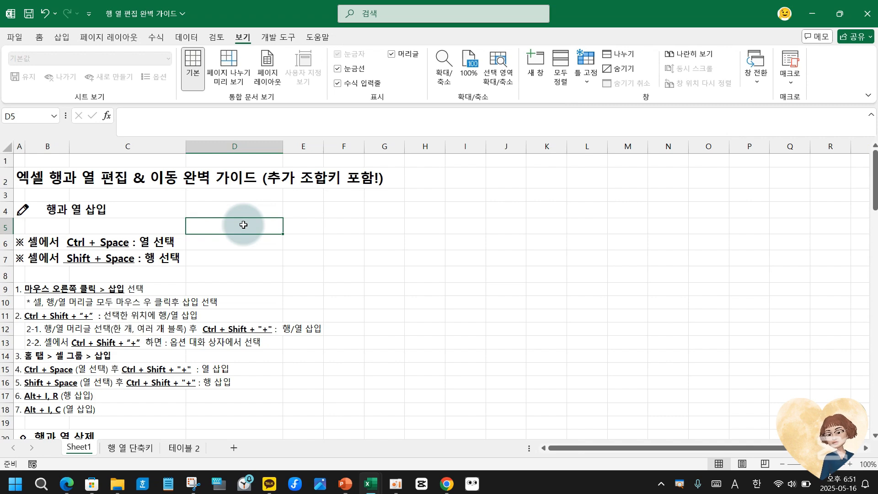
drag(244, 225, 457, 319)
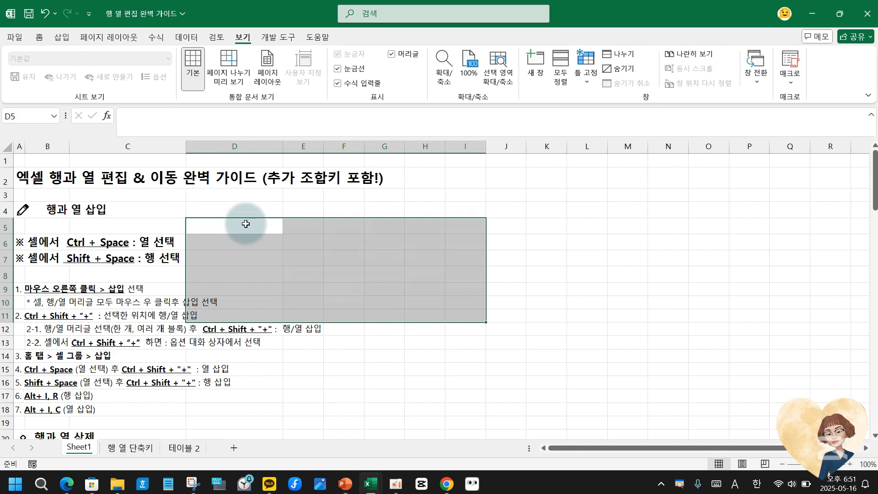
click(245, 224)
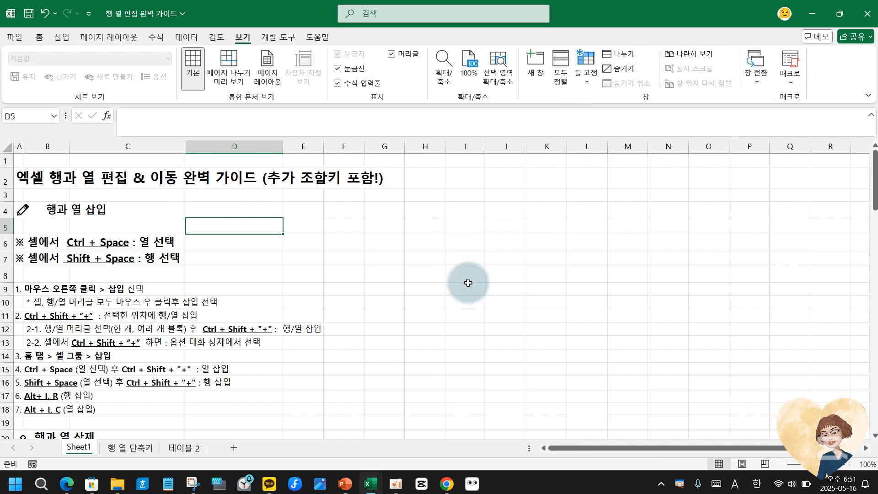
shift+click(468, 318)
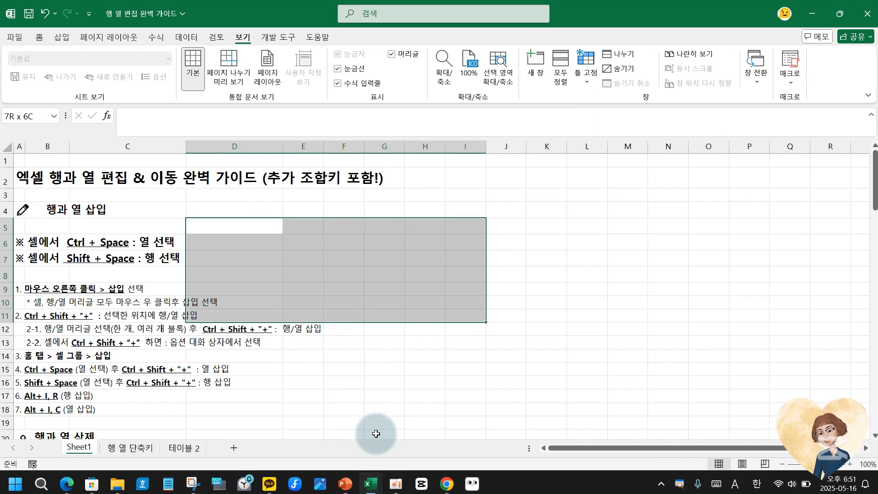
click(373, 358)
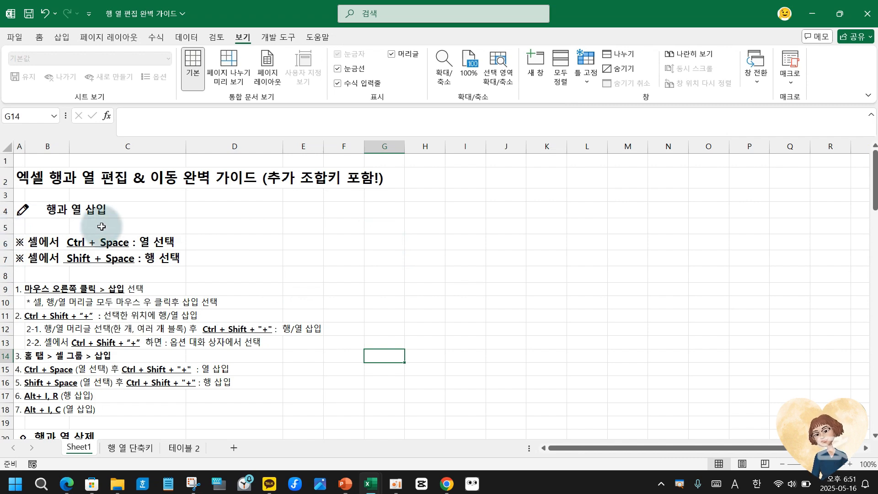
- Insert a blank row above row 5 of Sheet1
click(5, 228)
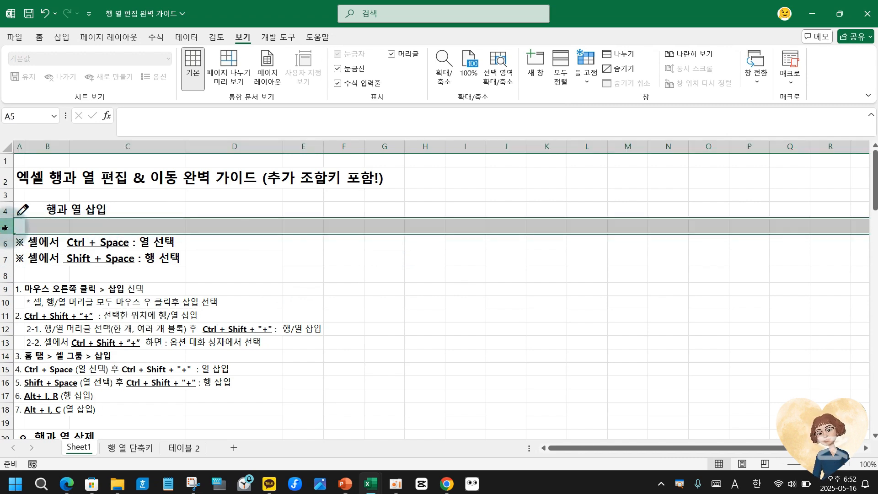
right_click(4, 228)
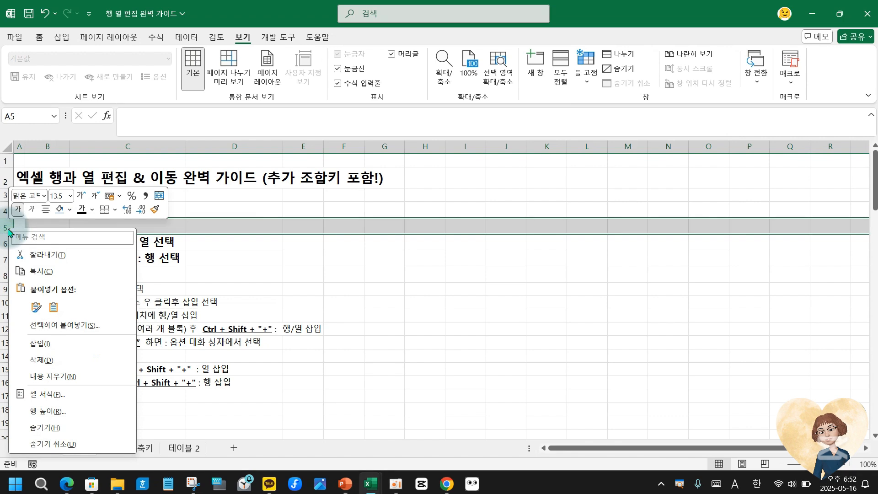
click(36, 342)
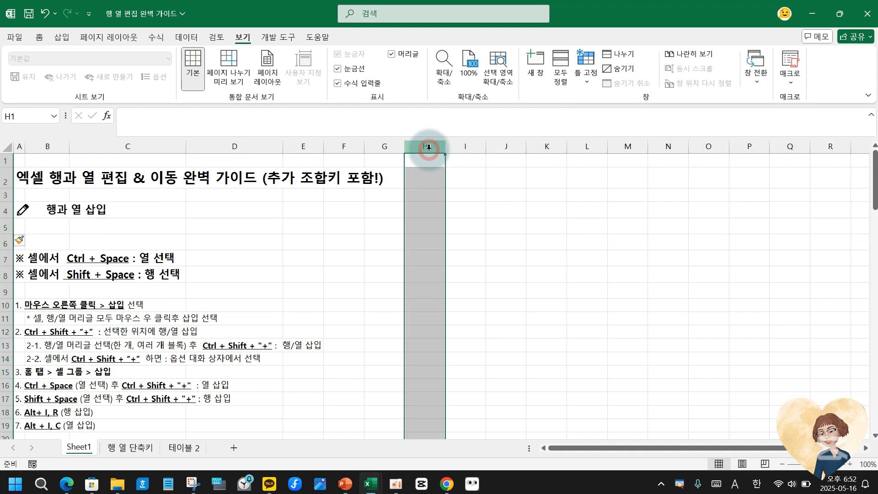
- Select the adjacent columns H to J together, and release the selection on cell F8
click(428, 148)
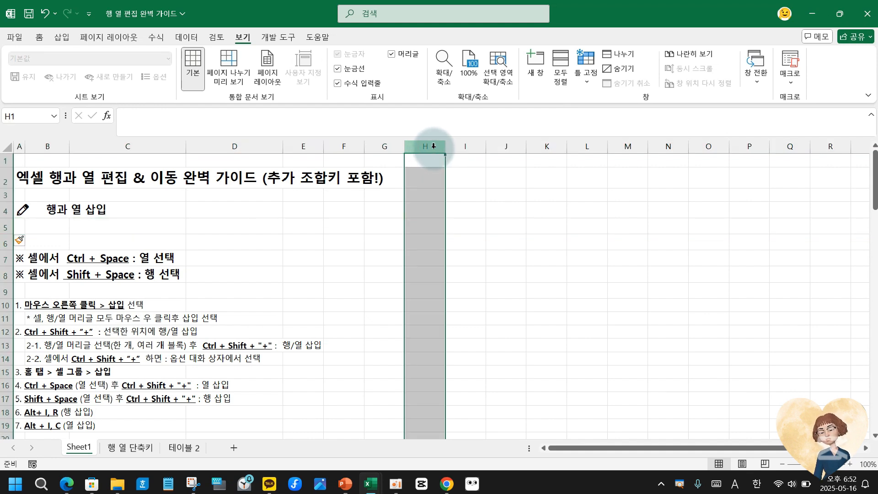
drag(434, 146, 434, 149)
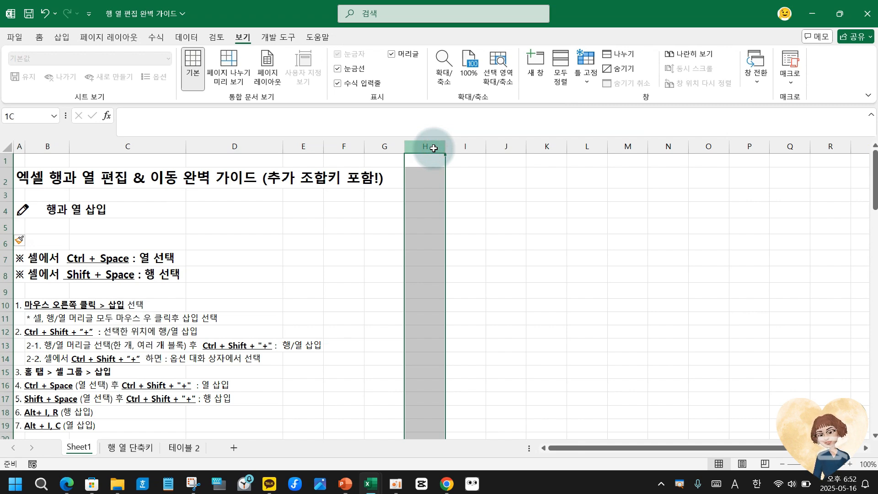
drag(434, 149, 497, 144)
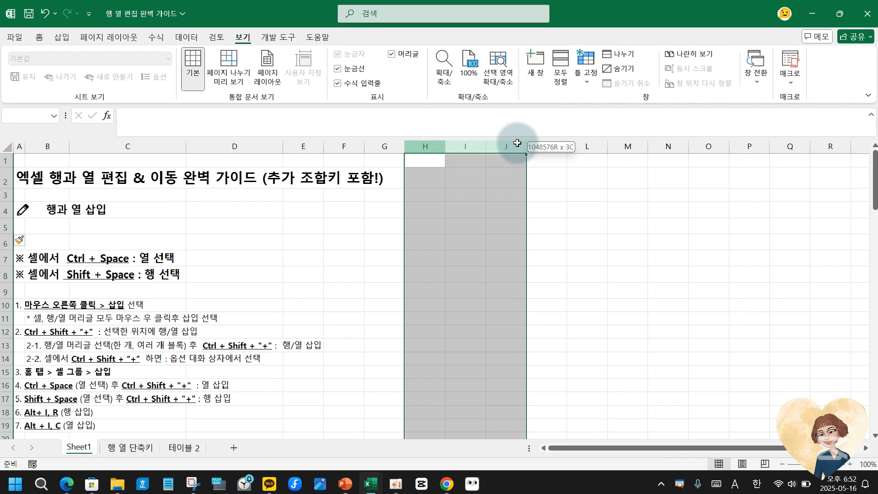
right_click(517, 143)
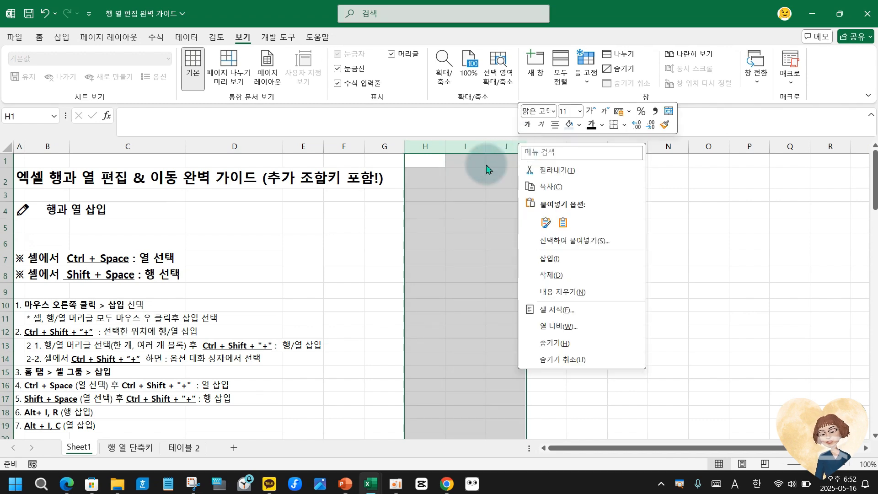
click(418, 178)
click(354, 270)
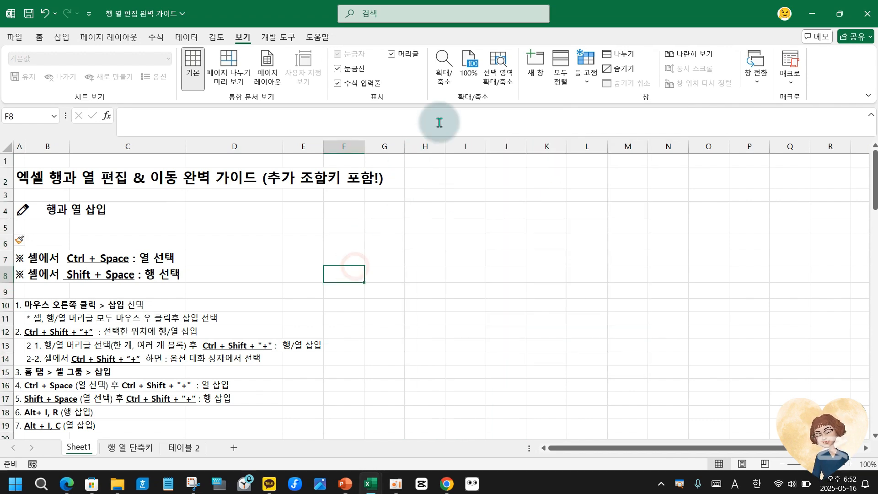
- Select column H and widen it slightly
click(425, 147)
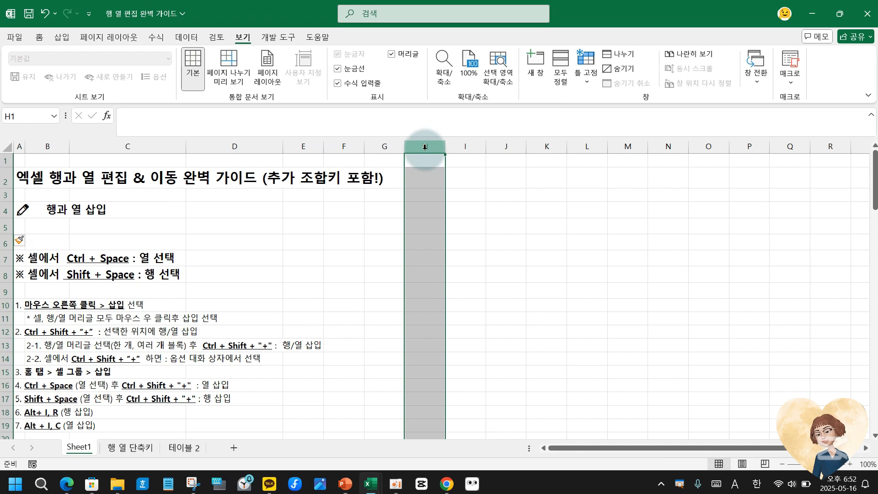
right_click(425, 147)
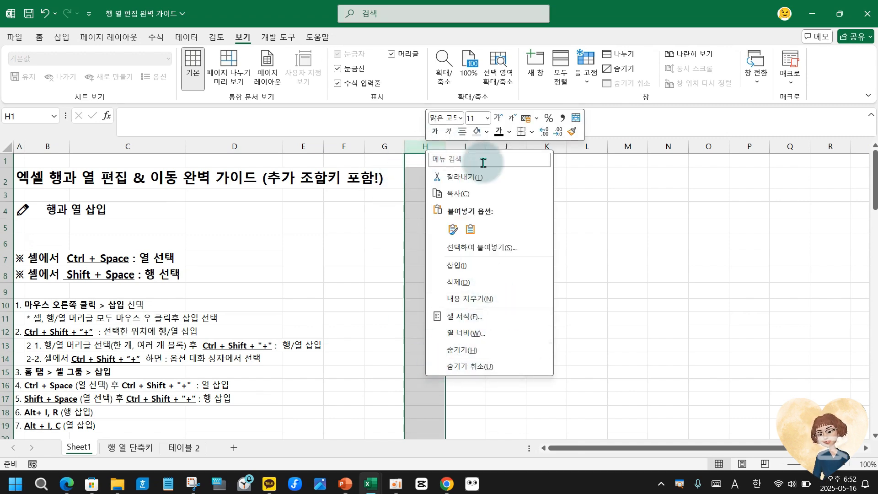
click(357, 253)
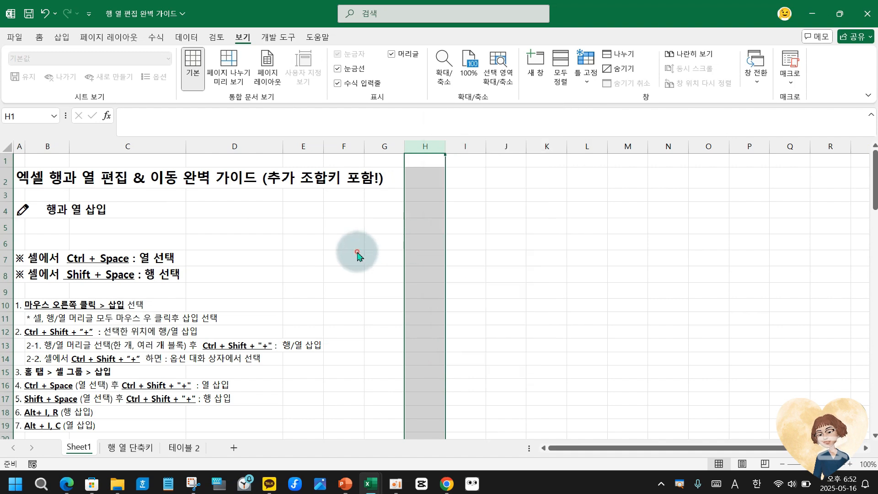
click(427, 147)
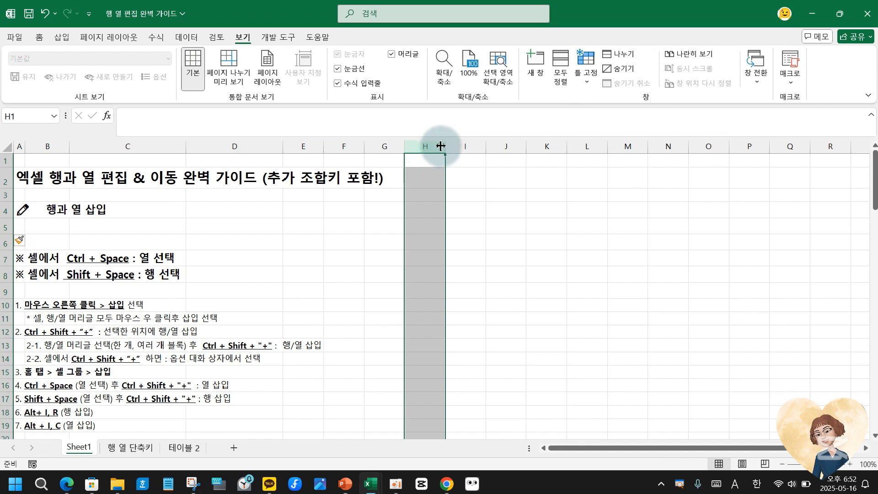
mouse_move(446, 144)
mouse_down()
mouse_move(620, 143)
mouse_move(444, 145)
mouse_move(452, 149)
mouse_up()
- Insert a blank column before the widened column H
click(424, 147)
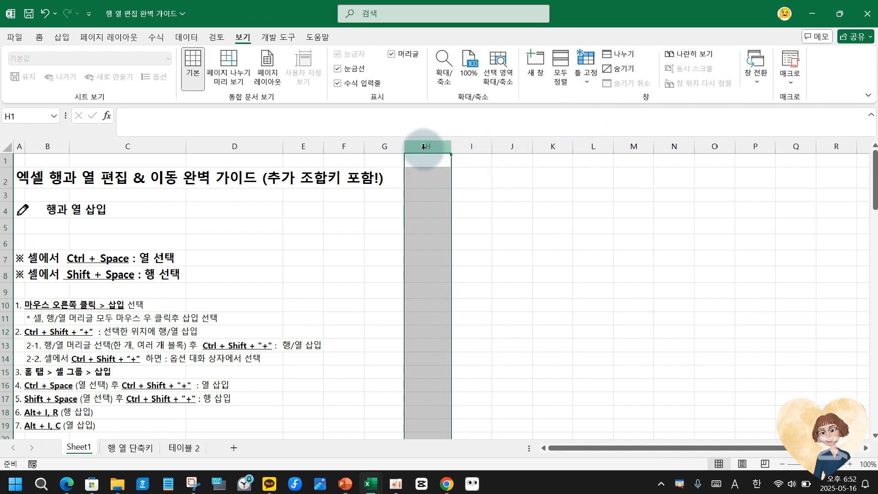
right_click(424, 147)
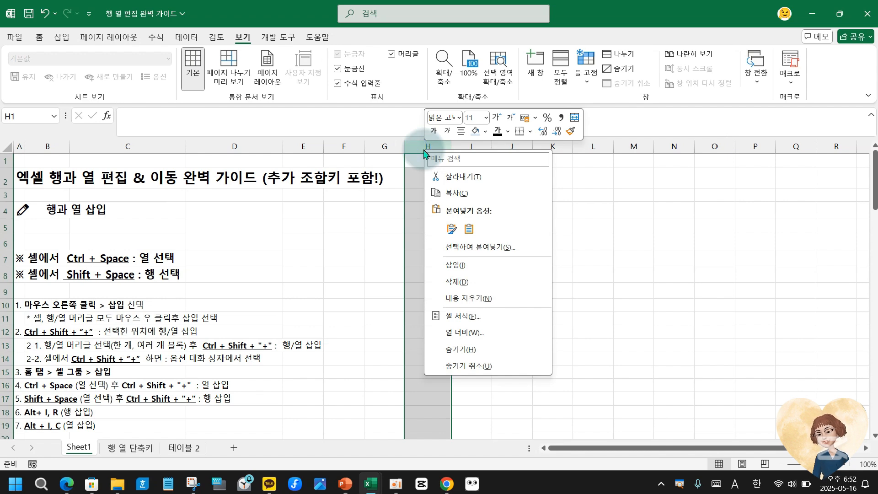
click(486, 266)
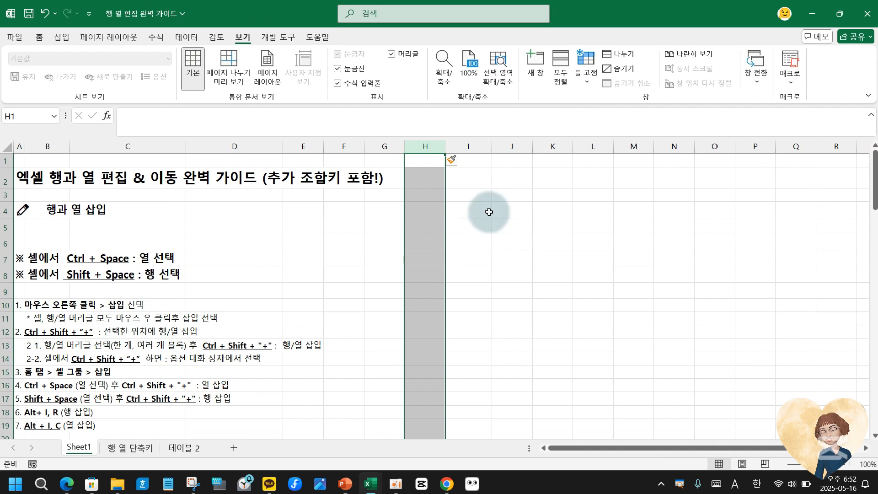
click(426, 149)
- Insert a blank row above row 6, working from cell G6
click(6, 243)
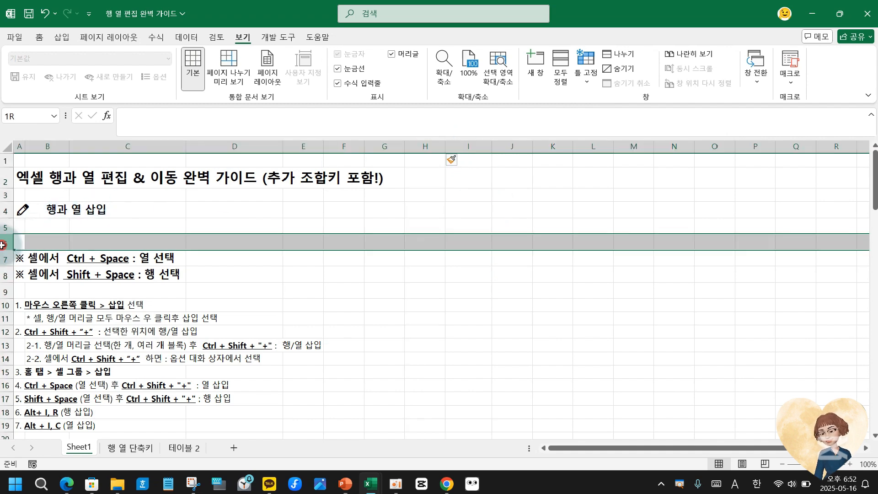
click(320, 255)
click(392, 246)
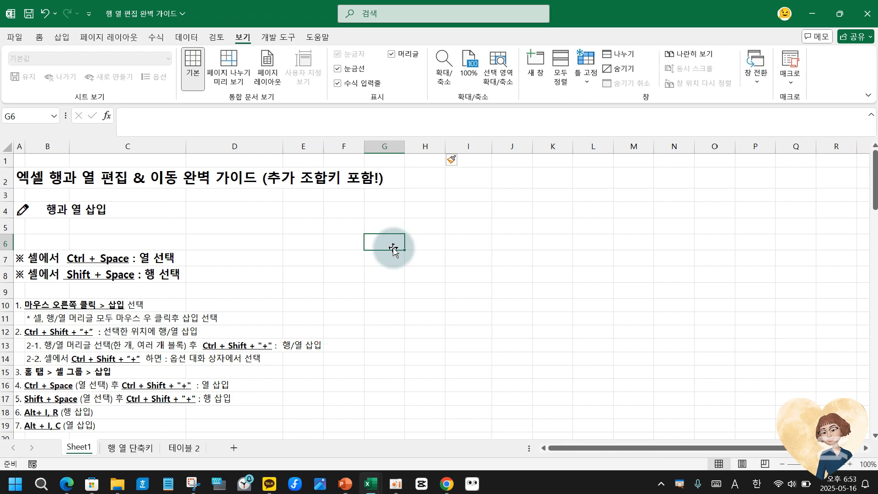
key(alt+i)
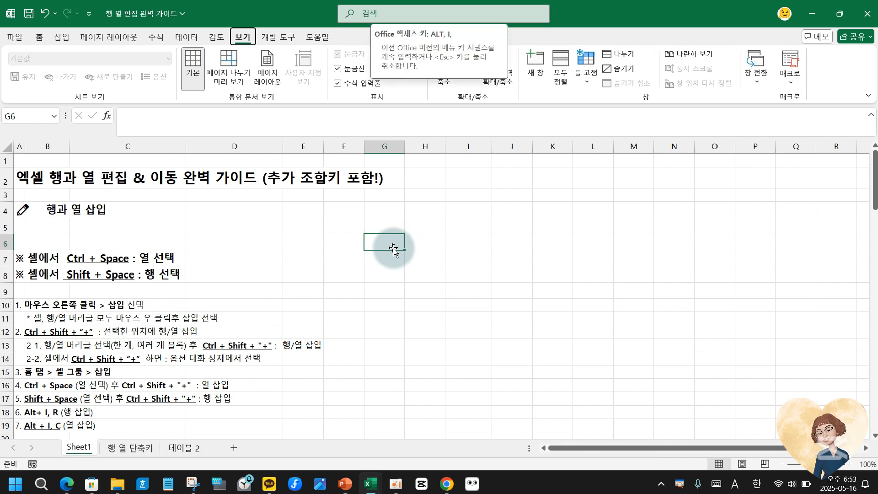
key(r)
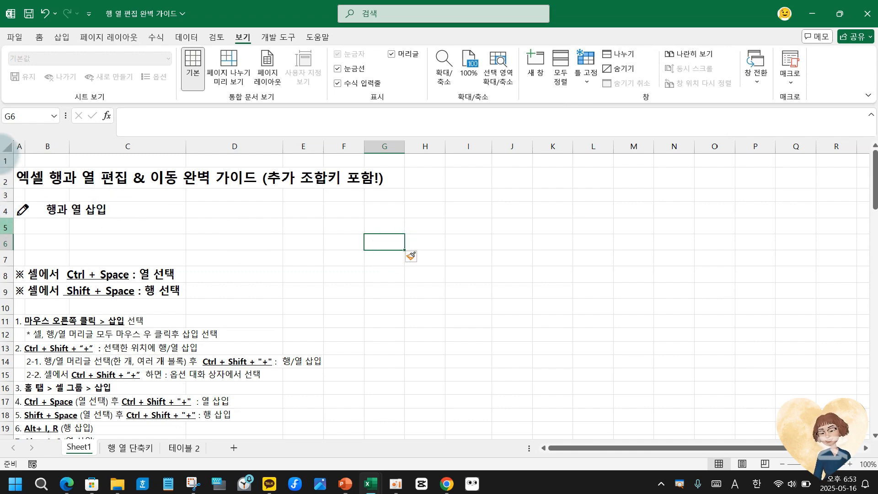
- Mark the row headers with a box and the letter R, box the column headers with an arrow, and clear the markings
drag(0, 157, 14, 447)
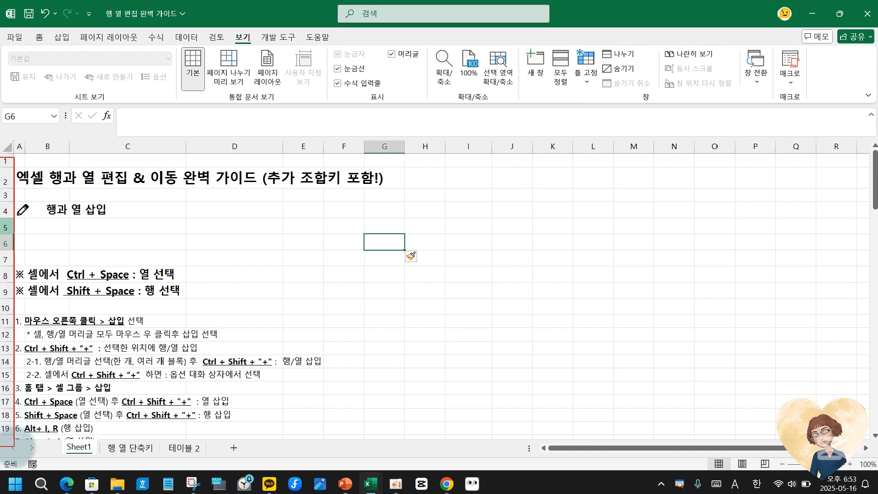
mouse_move(2, 359)
mouse_down()
mouse_move(186, 305)
mouse_move(214, 284)
mouse_move(217, 316)
mouse_move(288, 352)
mouse_up()
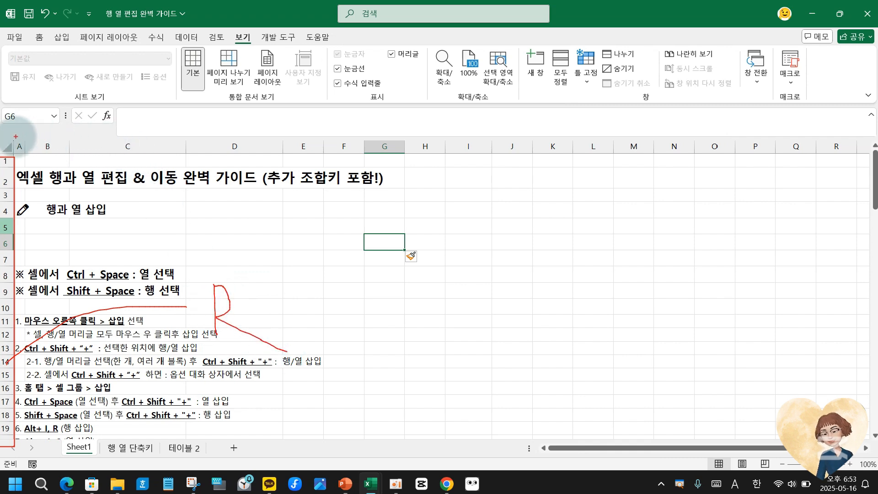
mouse_move(16, 136)
mouse_down()
mouse_move(877, 120)
mouse_move(877, 161)
mouse_up()
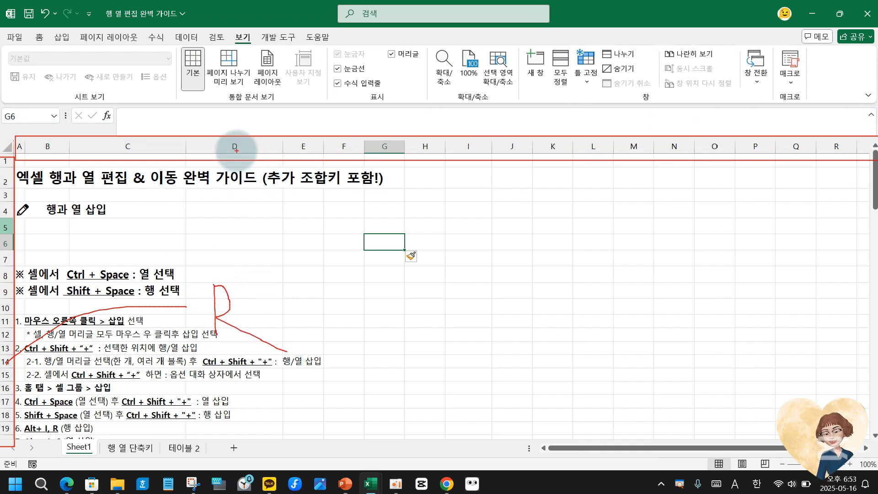
mouse_move(236, 150)
mouse_down()
mouse_move(240, 202)
mouse_move(252, 207)
mouse_move(209, 209)
mouse_up()
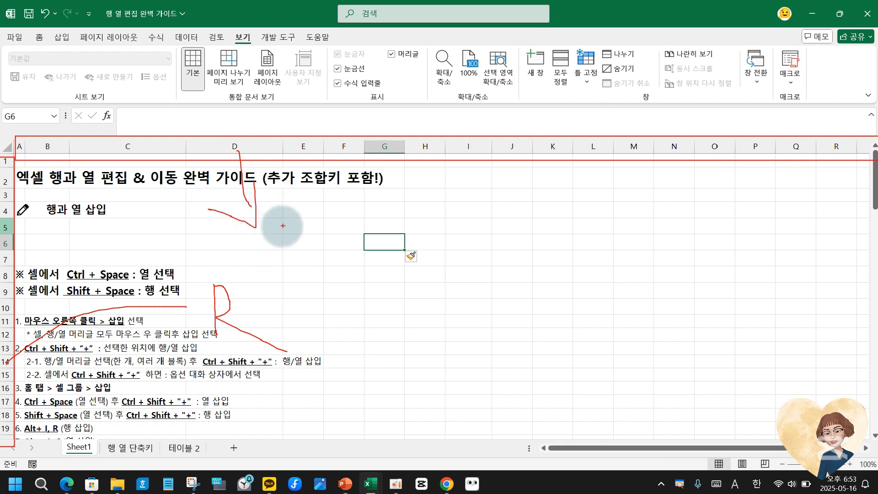
key(Escape)
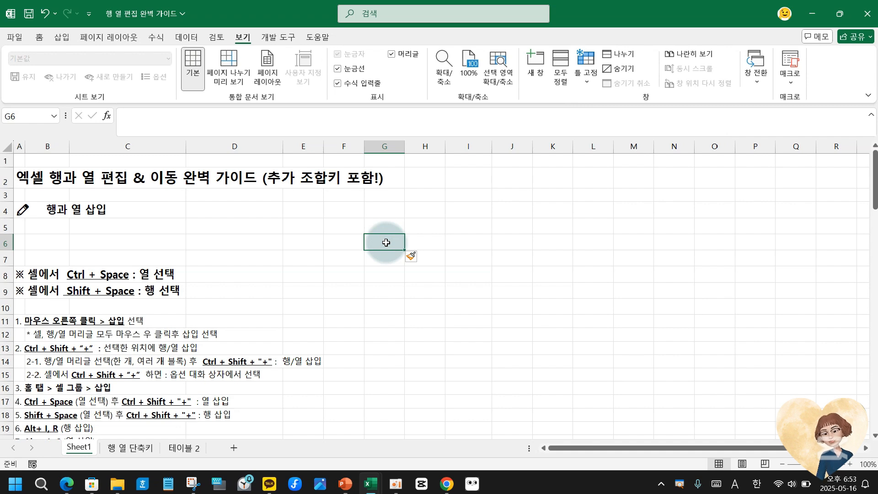
- Insert another blank row above row 6 and a blank column before column G, working from cell G6
key(alt+i)
key(r)
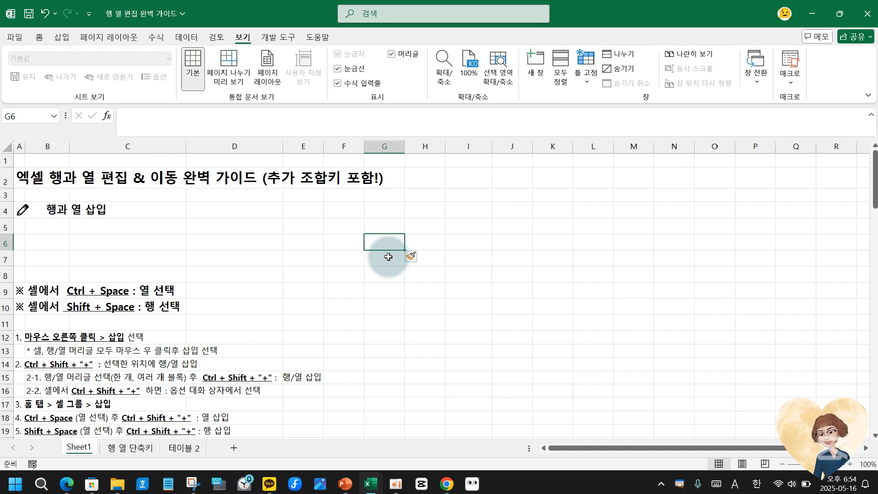
key(alt+i)
key(c)
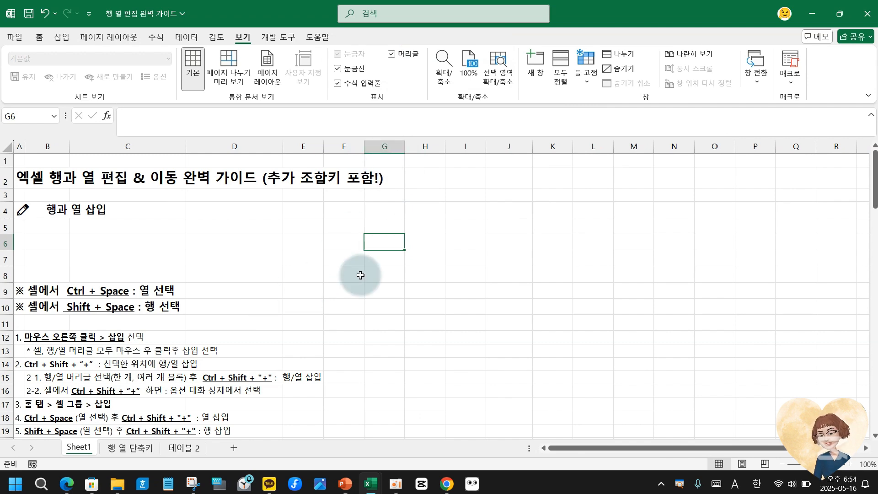
- Select the whole of column E starting from cell E6 and insert five blank columns before it
scroll(235, 311, down, 1)
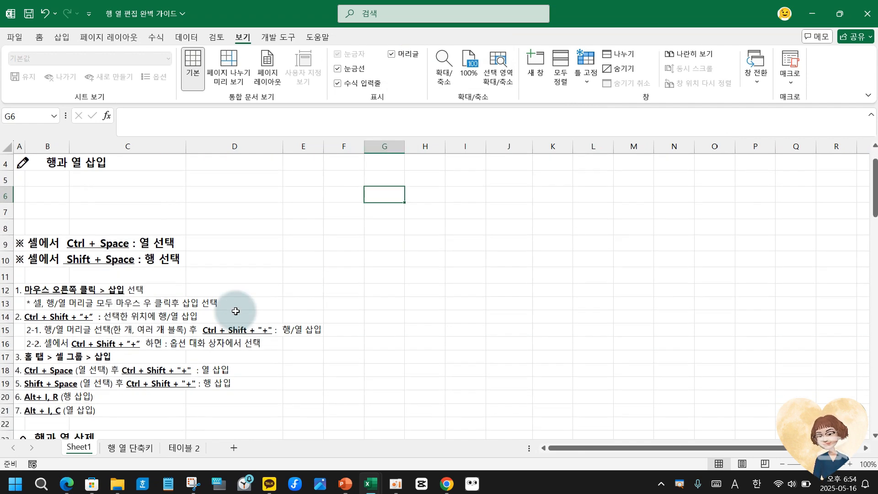
drag(31, 396, 15, 408)
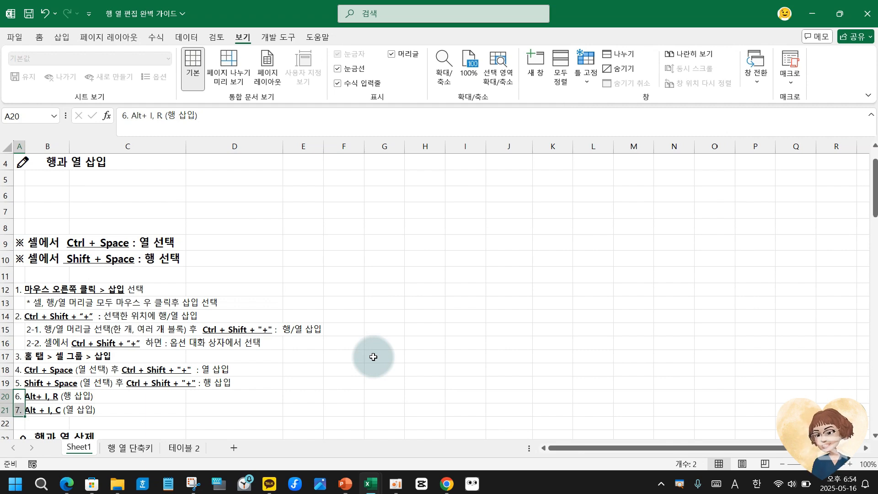
click(290, 193)
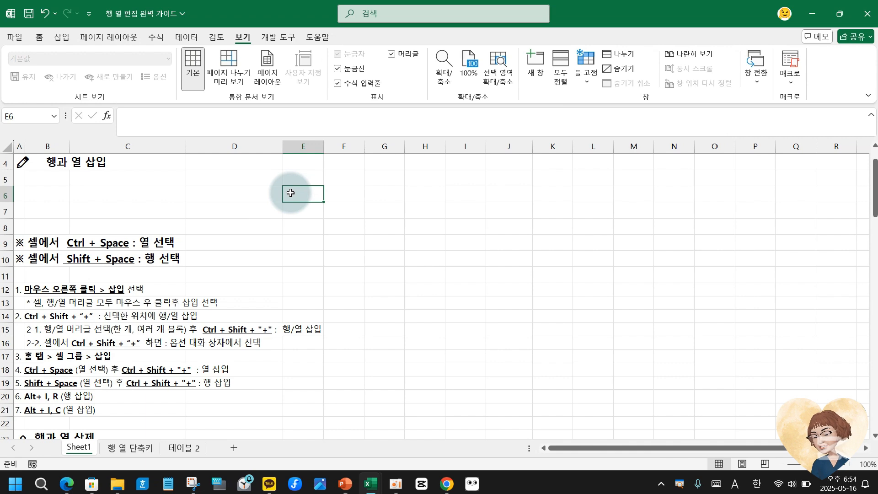
key(ctrl+space)
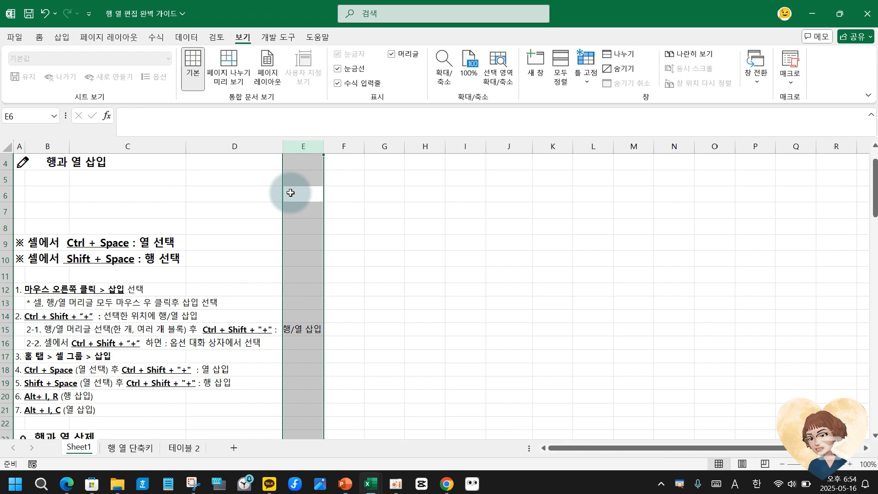
key(ctrl+shift+plus)
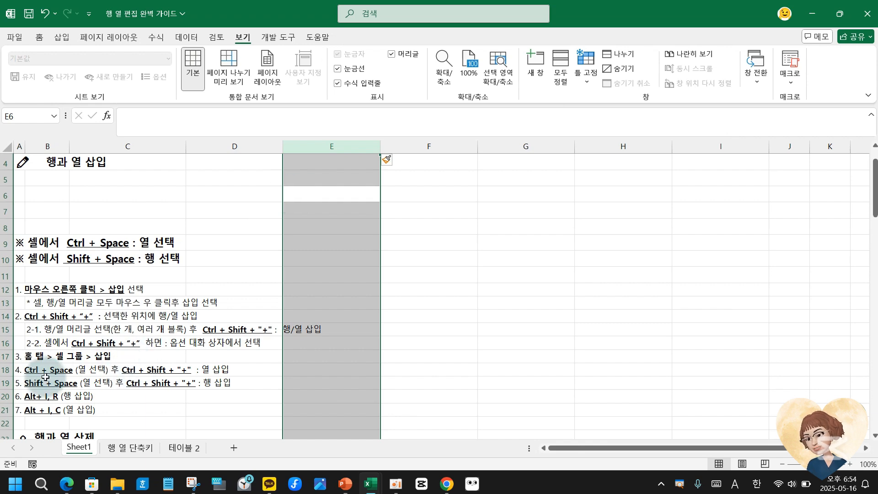
- Select the whole of row 7 starting from cell E7, insert three blank rows above it, and release the selection on cell E10
click(25, 373)
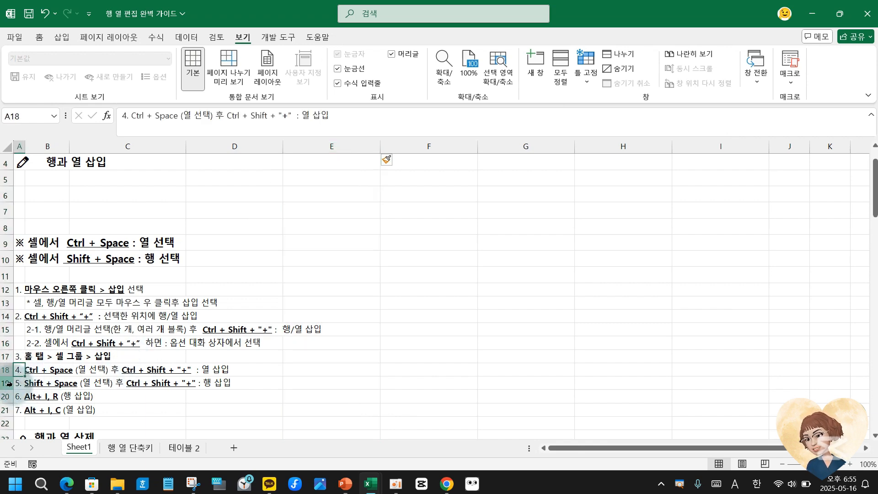
click(337, 210)
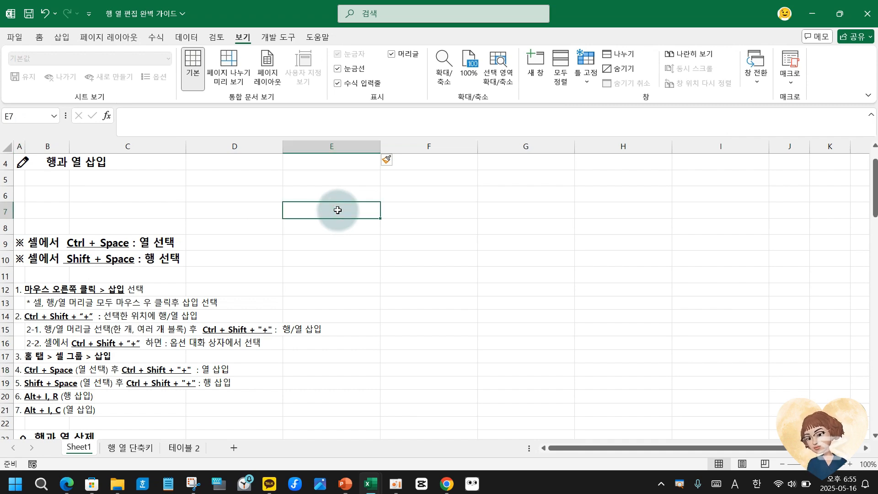
key(shift+space)
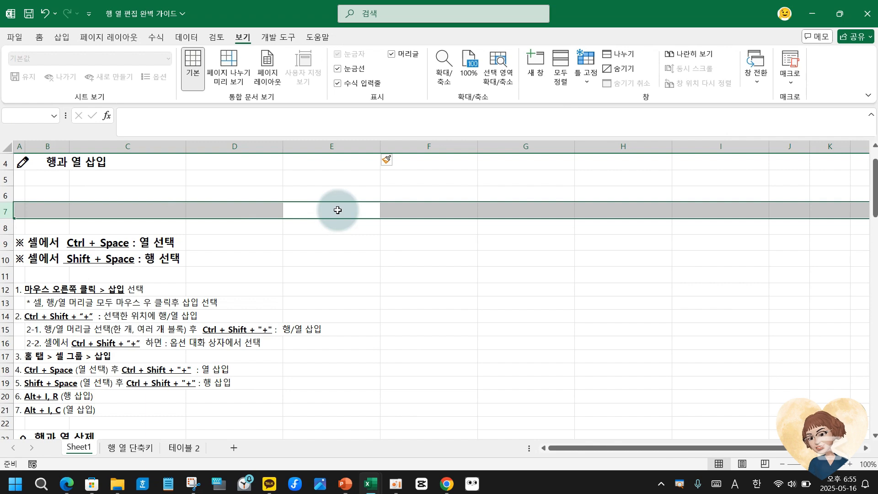
key(ctrl+shift+plus)
key(ctrl+shift+plus)
key(ctrl+shift+plus)
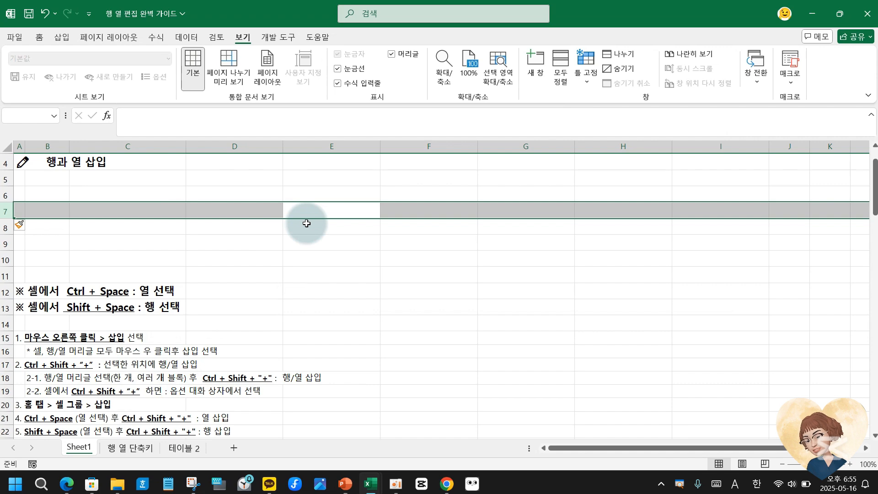
click(374, 259)
- Go to the 행과 열 삭제 section of the sheet and select cell E25 just above it
scroll(374, 259, down, 2)
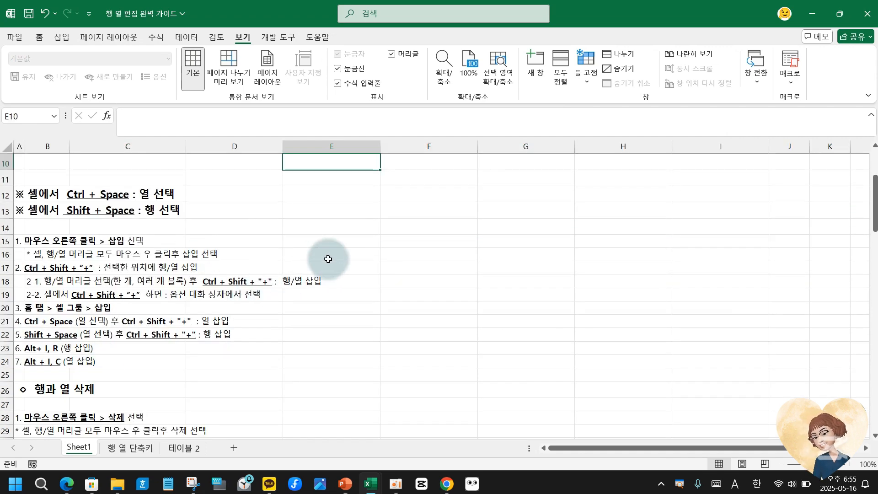
scroll(328, 258, down, 4)
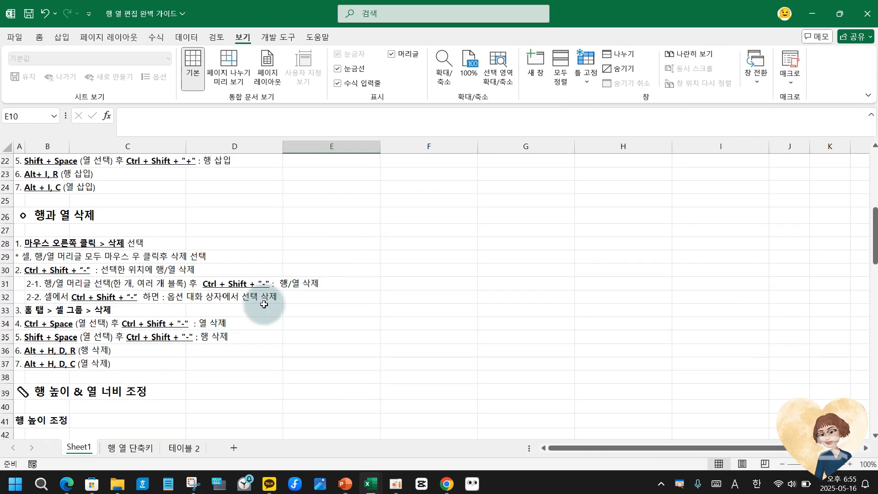
click(325, 199)
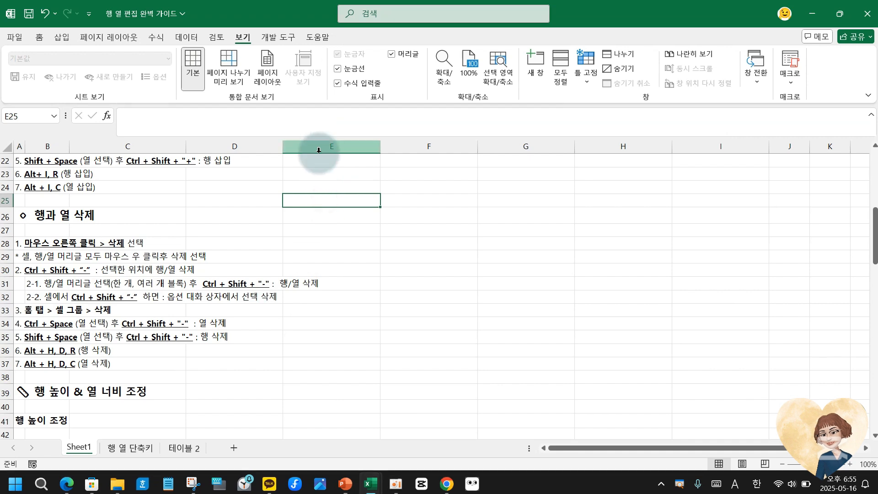
- Select the whole of column E and delete it
click(335, 148)
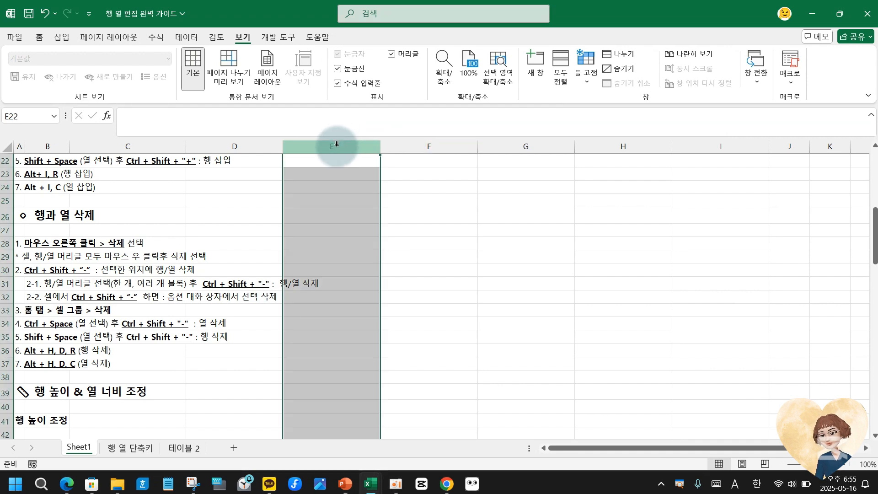
right_click(337, 144)
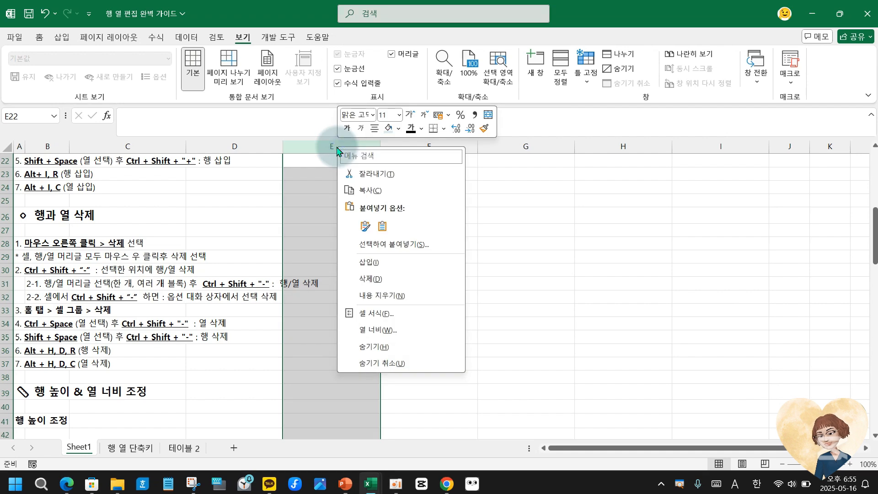
click(378, 280)
- Delete the entire row containing cell E26 with the 행 전체 option, and undo the deletion
click(335, 216)
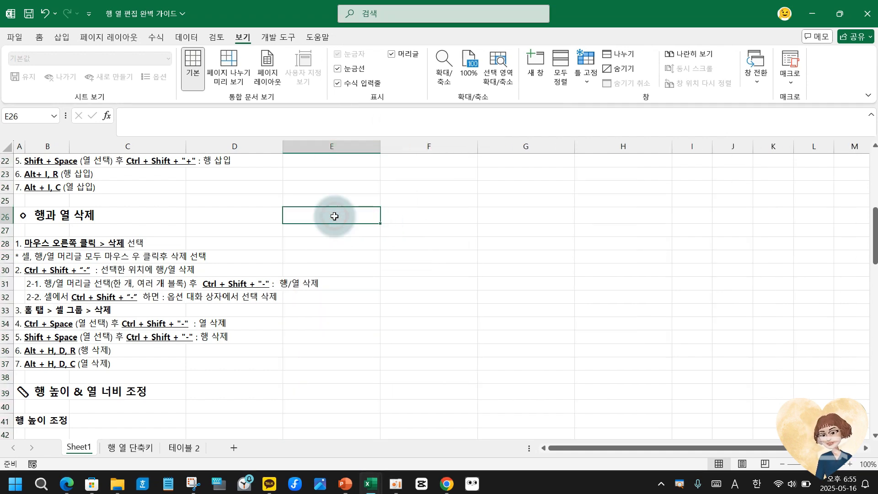
right_click(334, 216)
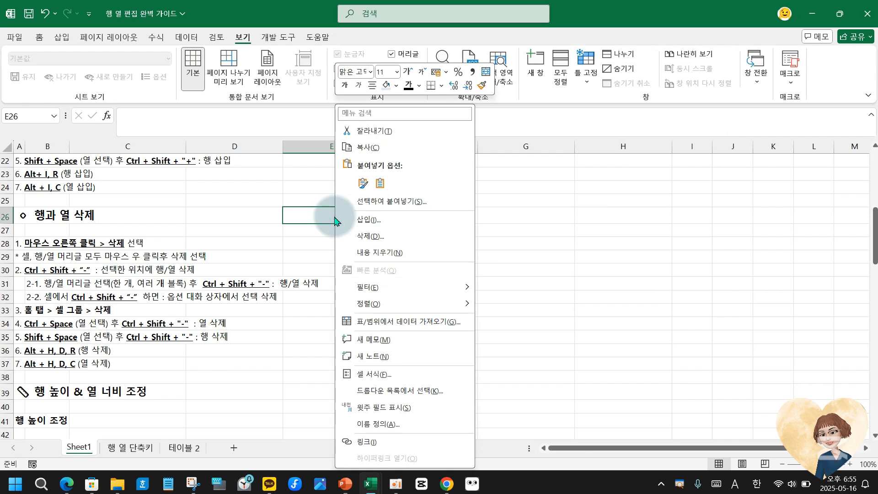
click(365, 230)
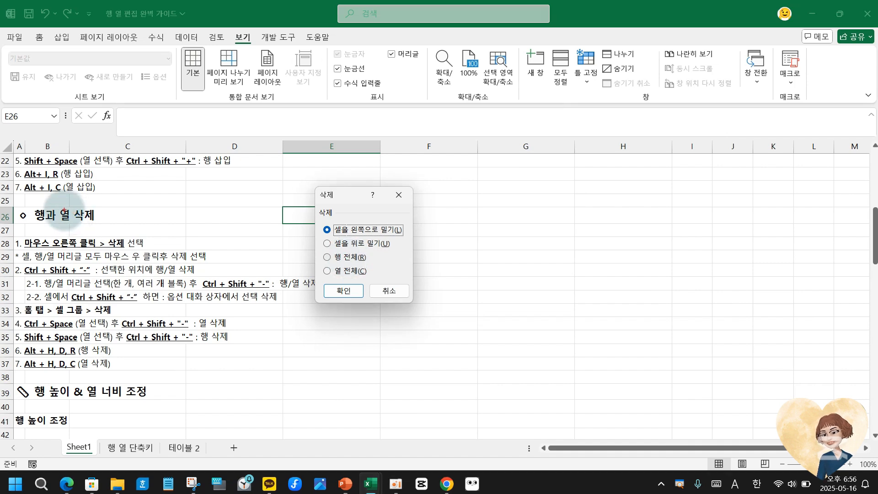
drag(275, 206, 328, 219)
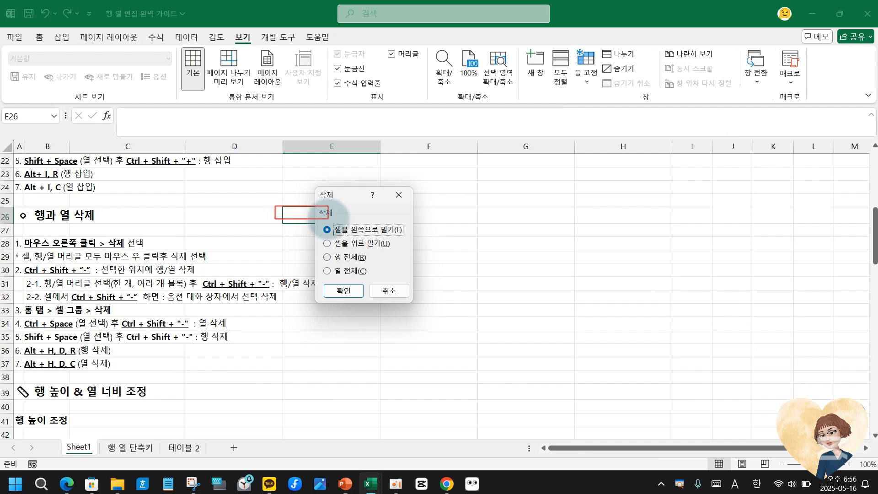
drag(17, 204, 107, 229)
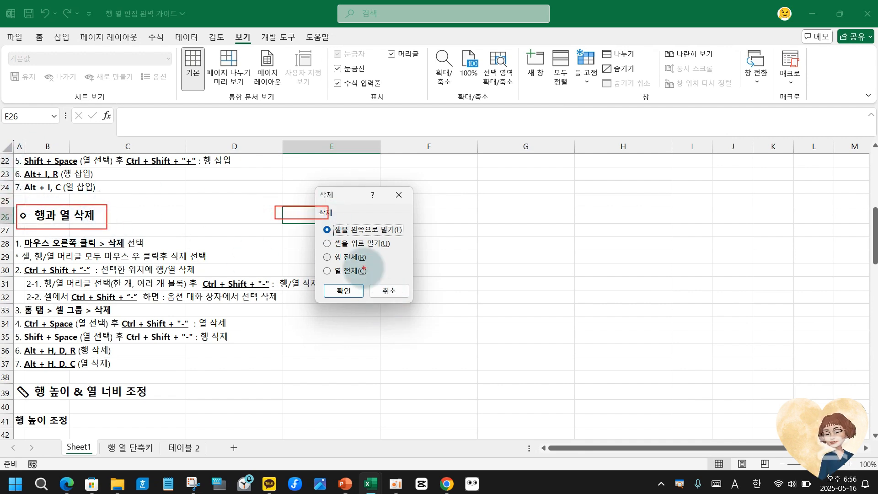
key(Escape)
click(327, 258)
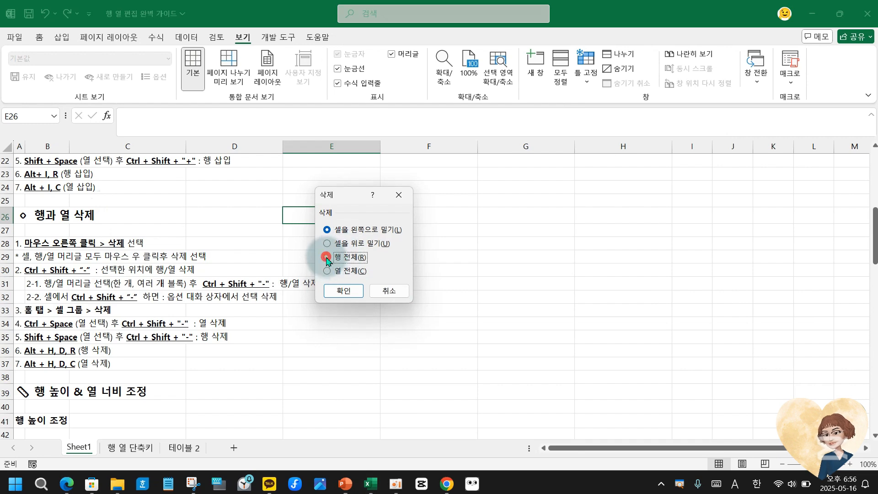
click(337, 291)
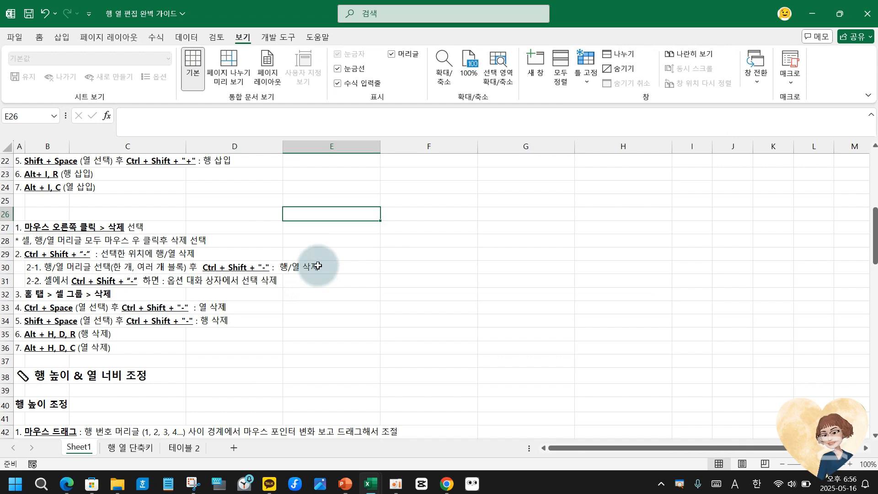
click(47, 15)
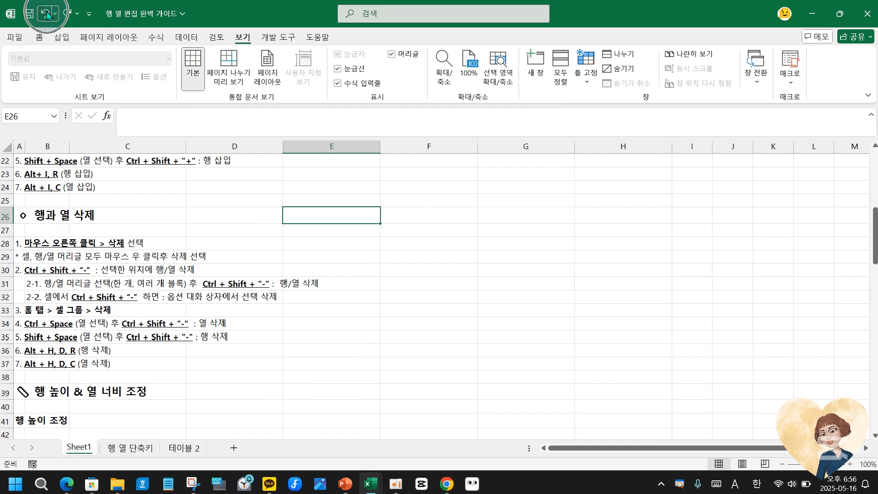
- Return to cell E26 and select the whole of column E
right_click(352, 213)
click(345, 218)
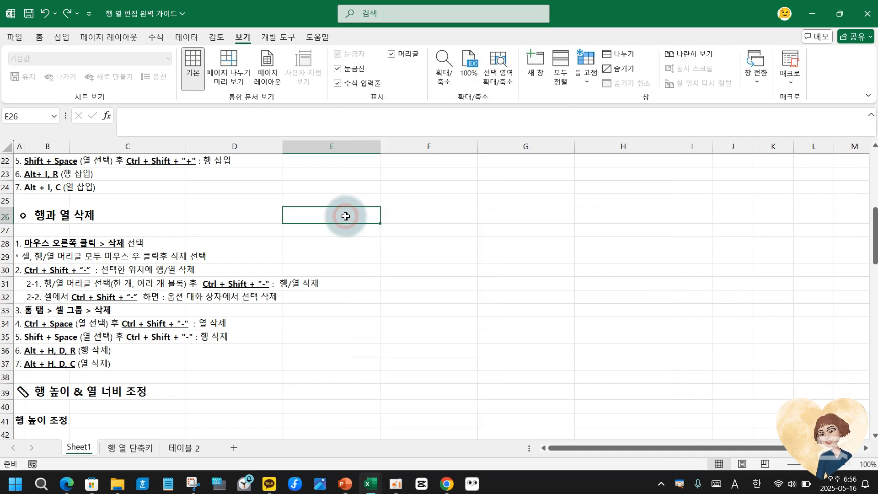
click(339, 146)
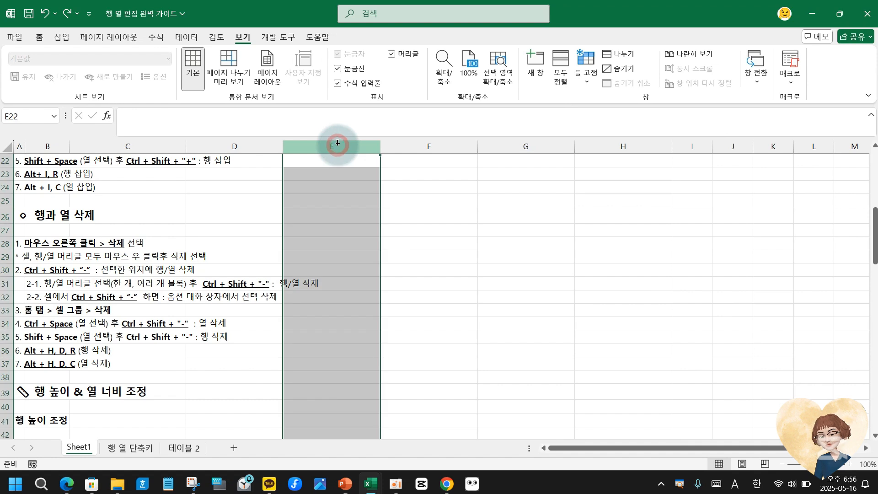
- Select the whole of row 28, delete it, and undo the deletion
click(5, 245)
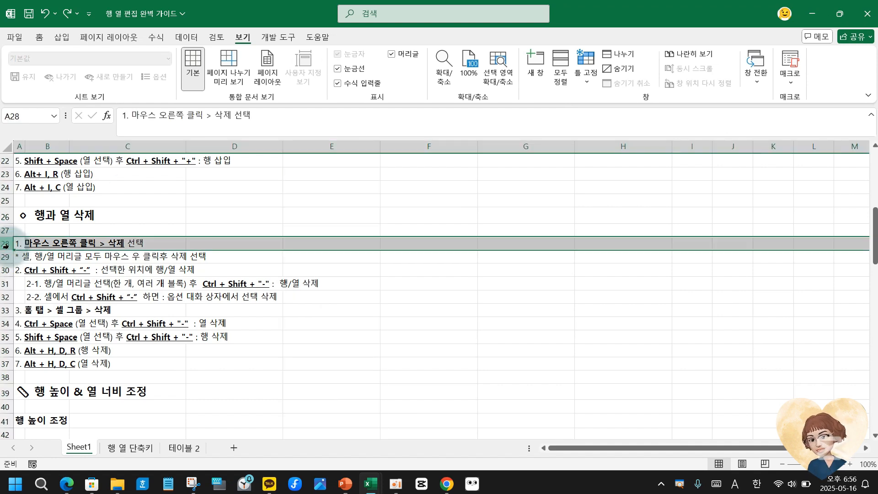
right_click(7, 247)
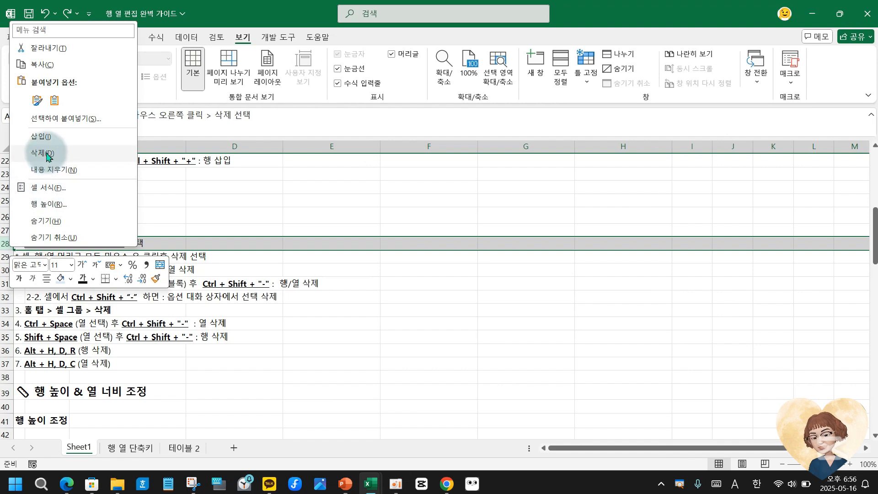
click(48, 154)
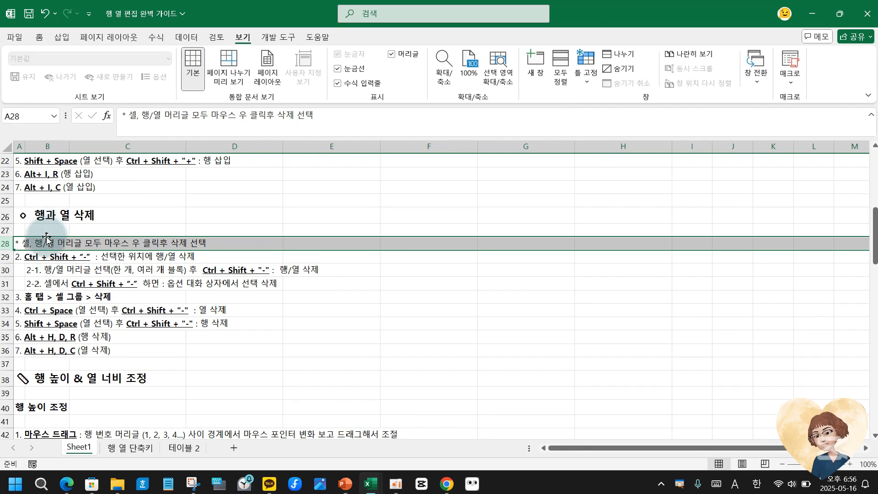
key(ctrl+z)
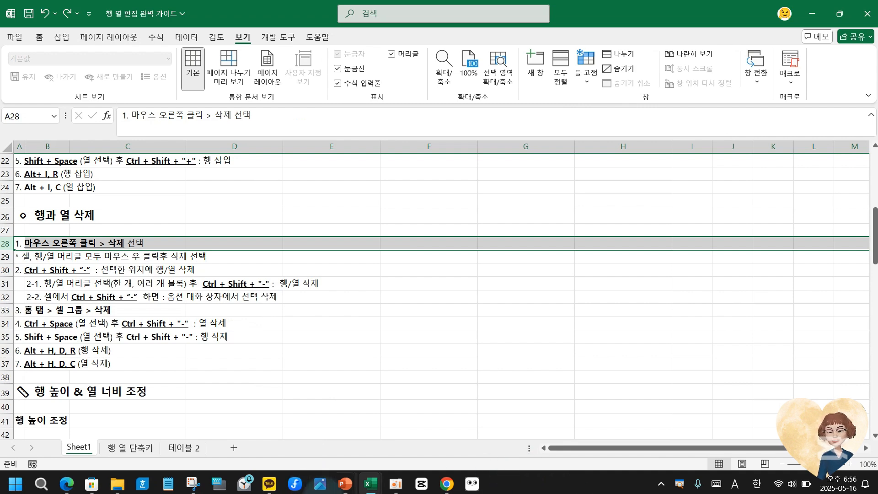
- Switch to the 엑셀 행과 열 단축키 presentation in PowerPoint and review slides 5 and 6 on selecting rows and columns
click(348, 485)
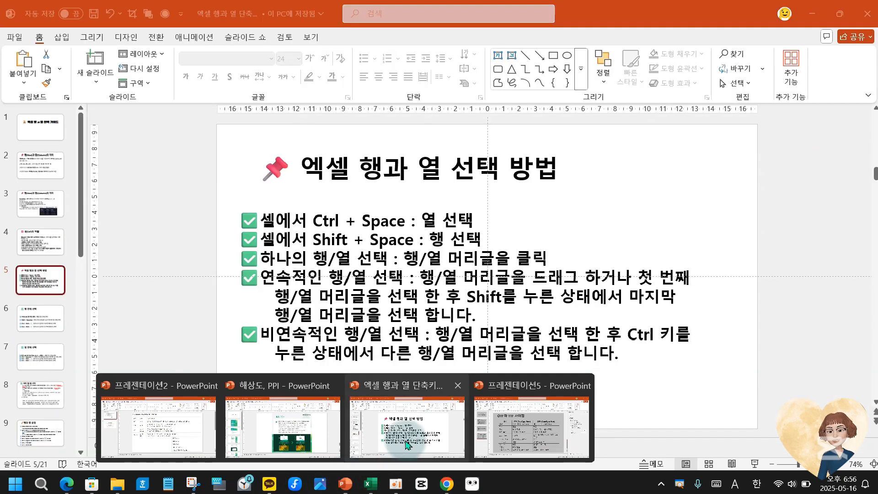
click(405, 428)
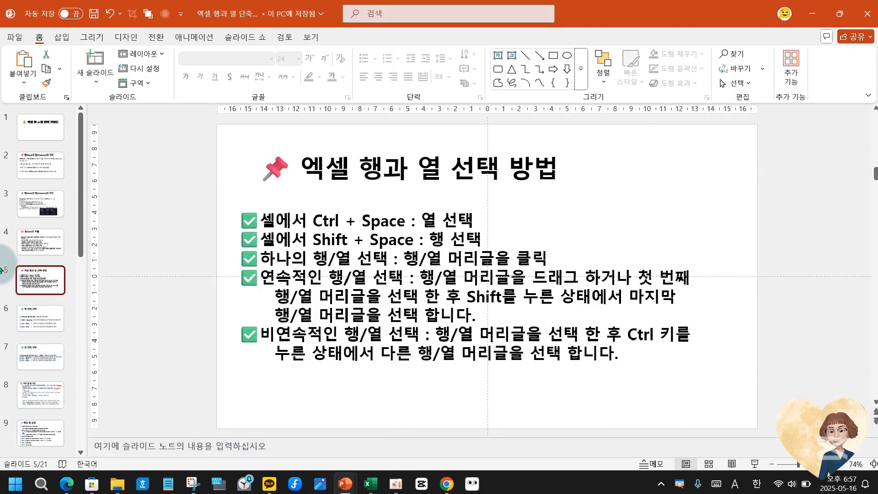
click(31, 325)
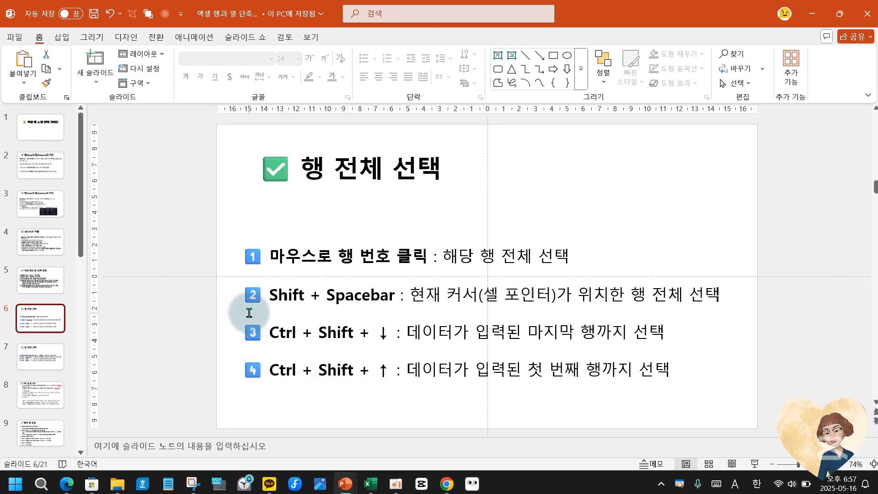
mouse_move(233, 269)
mouse_down()
mouse_move(372, 353)
mouse_move(700, 432)
mouse_up()
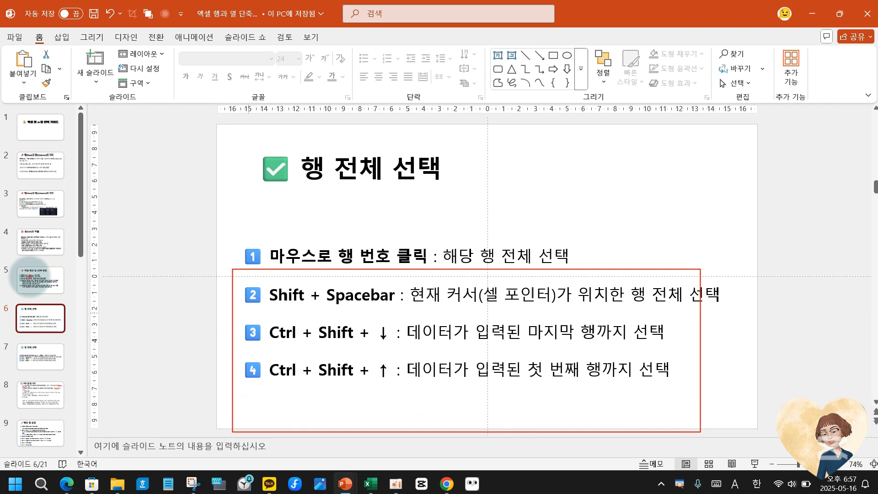
key(Escape)
mouse_move(375, 491)
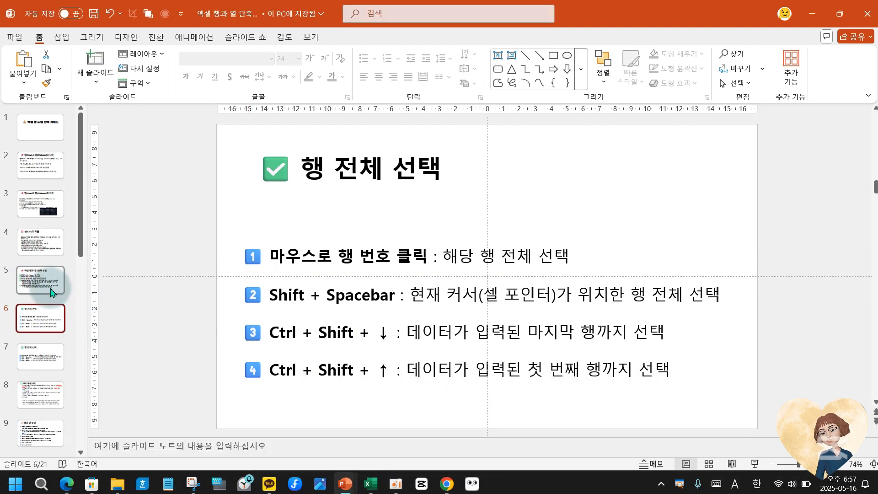
click(40, 280)
click(45, 315)
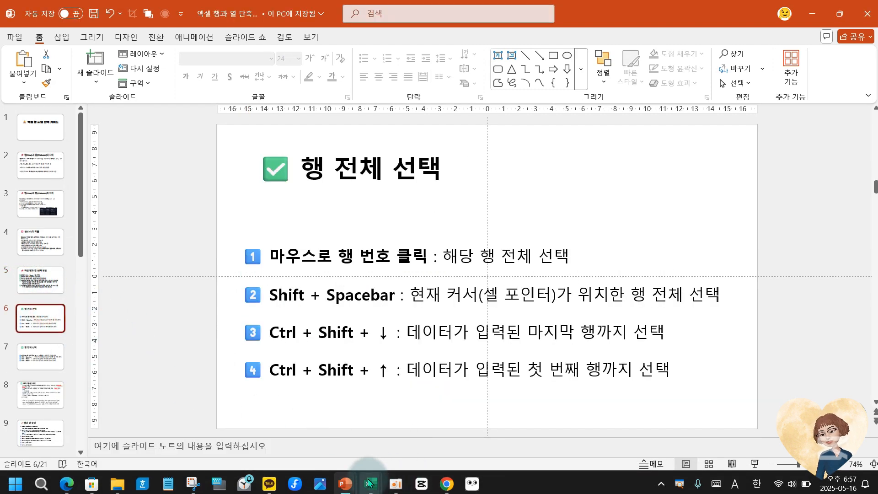
- Switch back to the 행 열 편집 완벽 가이드 workbook in Excel and select several single cells, including D35 and E26
mouse_move(368, 489)
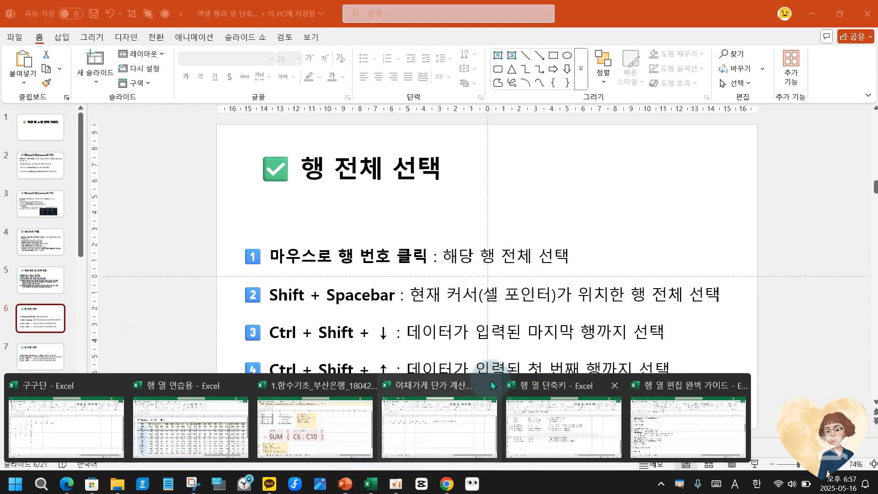
click(657, 410)
key(shift+space)
click(270, 337)
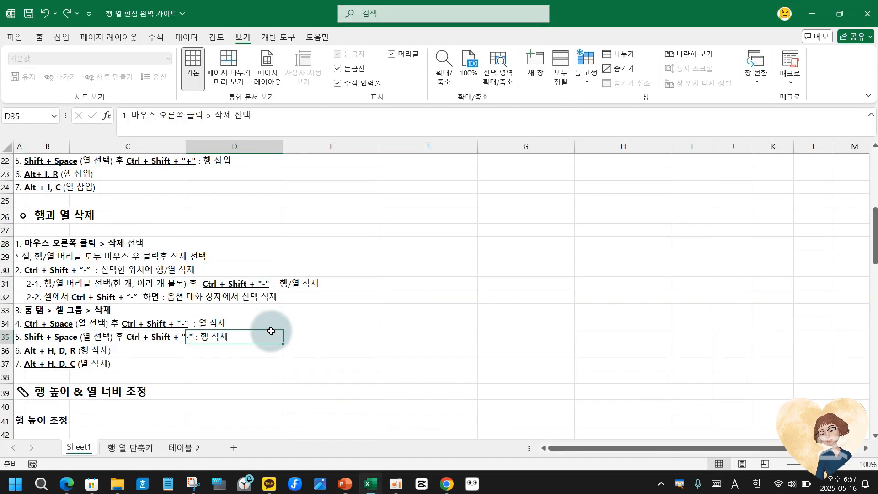
click(325, 218)
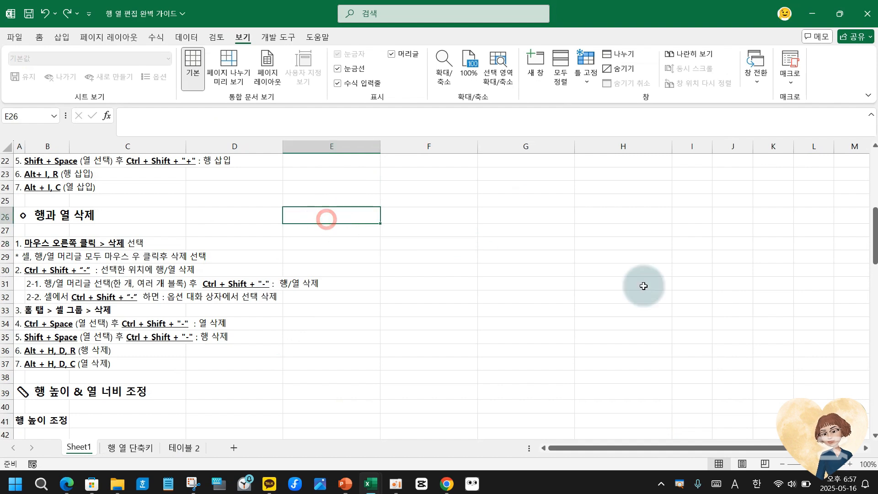
click(643, 280)
click(407, 283)
click(334, 382)
- Select cell E28, the whole of column E, and the whole of row 27 in turn
click(345, 244)
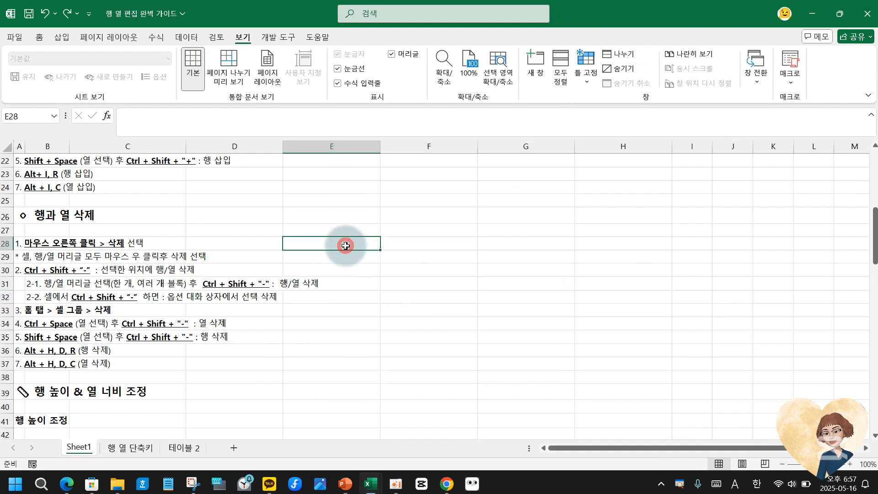
click(325, 153)
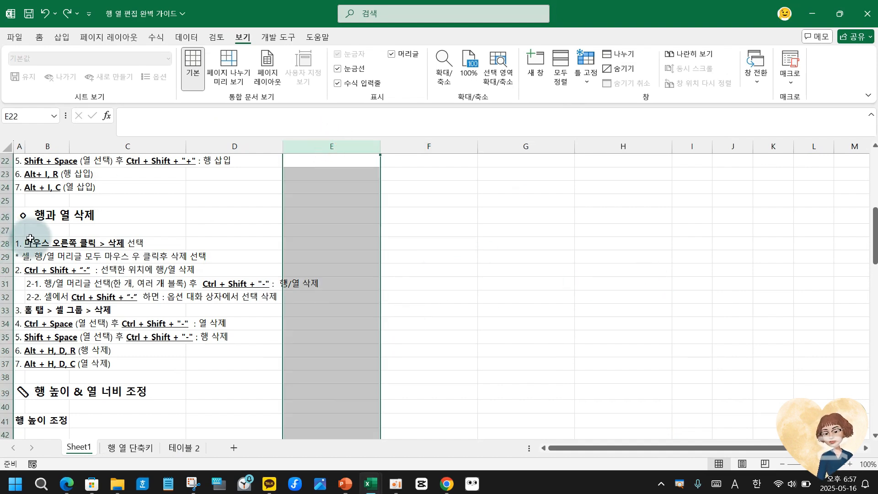
click(3, 231)
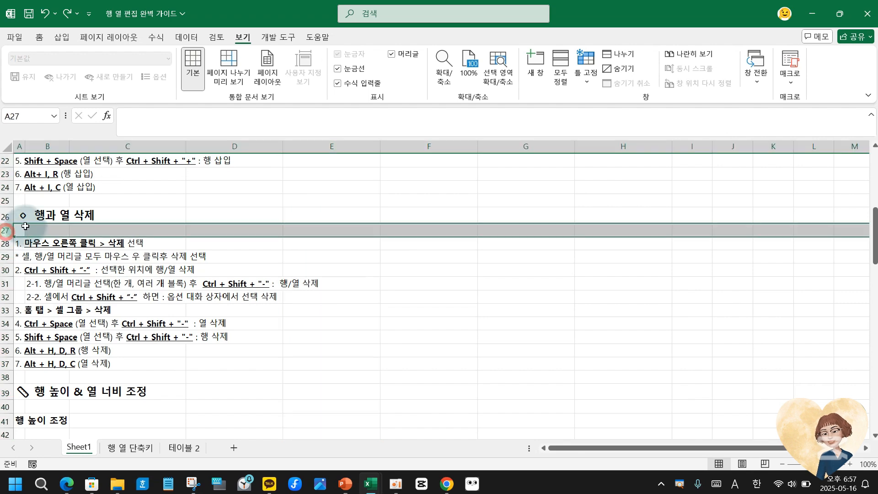
- Select the whole of column E from cell E29, and go to the column-selection note in cell A12
click(318, 253)
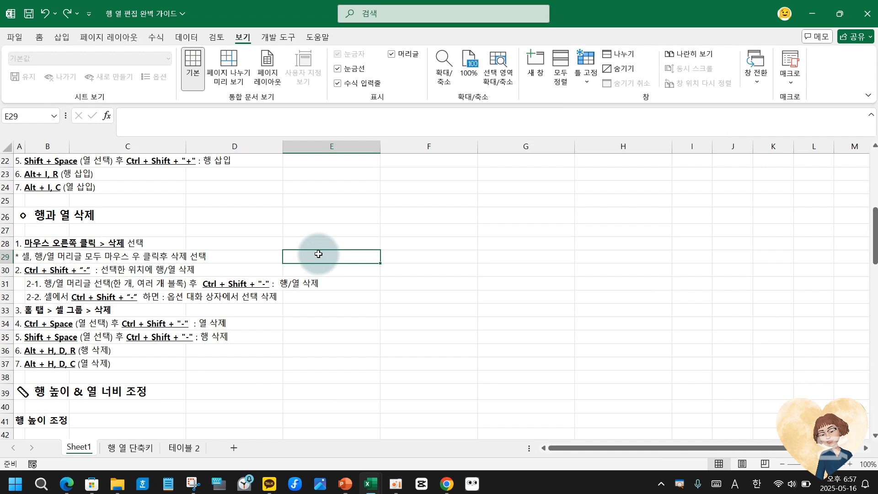
key(ctrl+space)
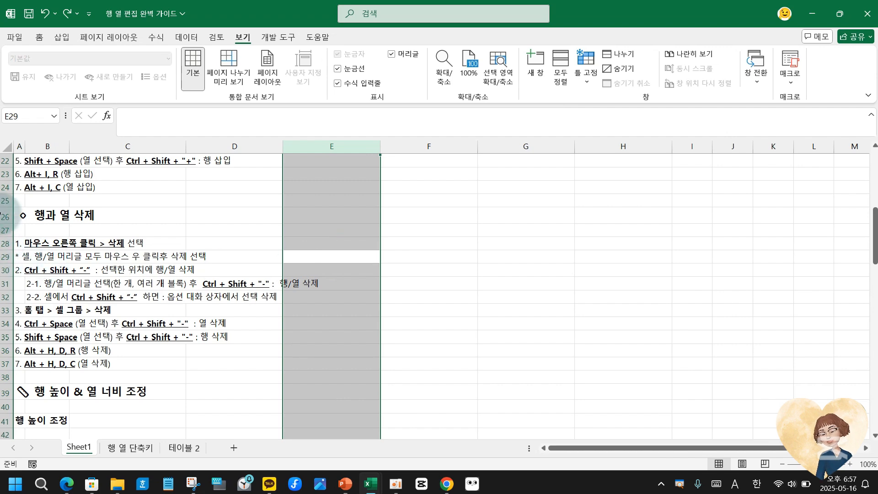
scroll(41, 199, up, 4)
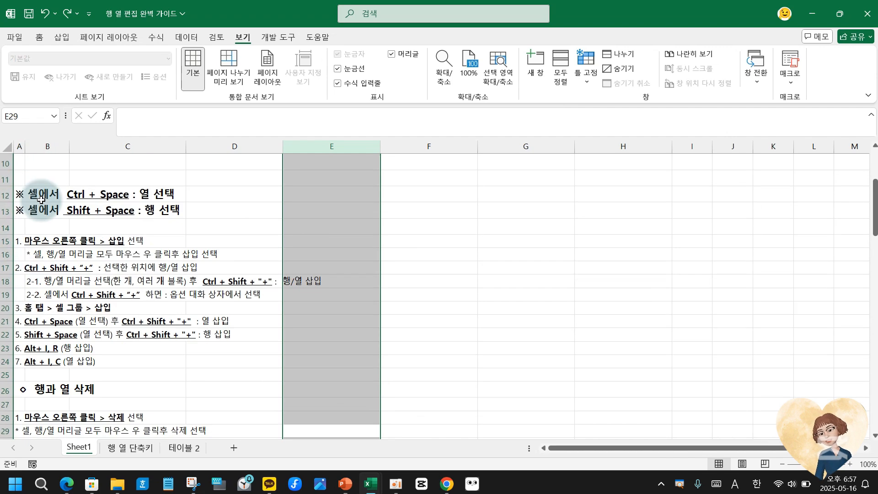
click(18, 194)
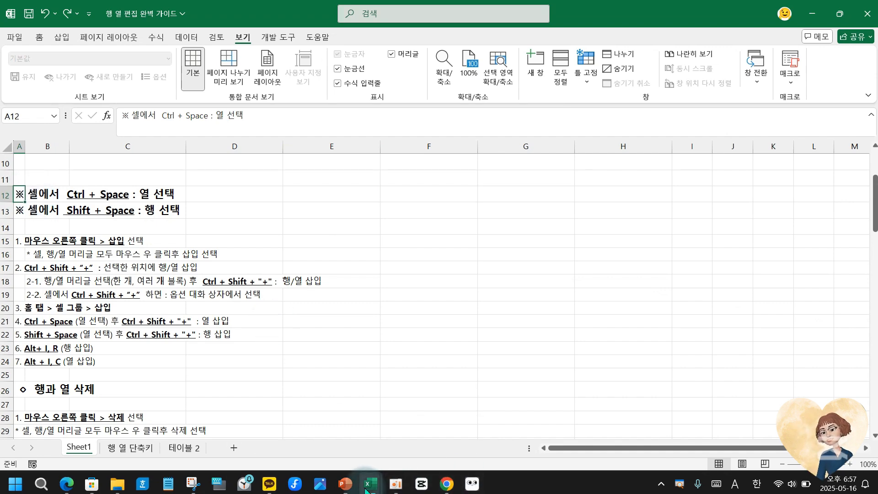
- Switch to the 행 열 연습용 workbook and select the whole of column B starting from the 역명 cell B4
mouse_move(366, 491)
click(190, 425)
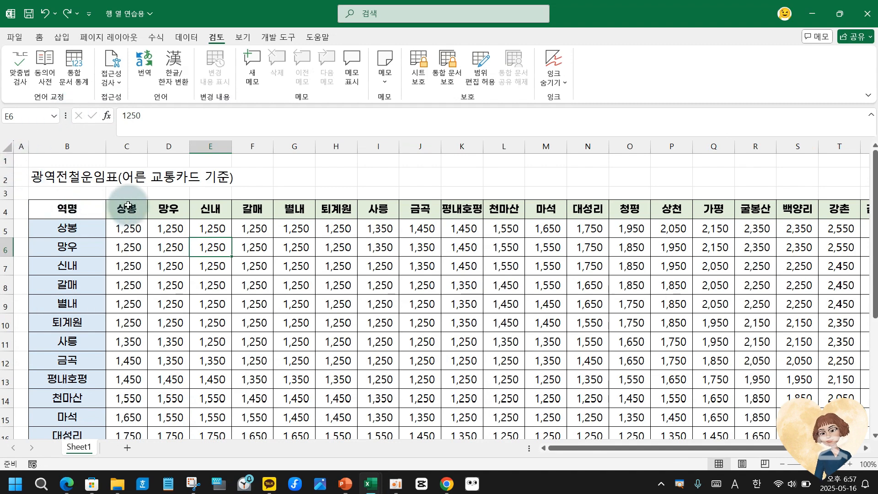
click(78, 210)
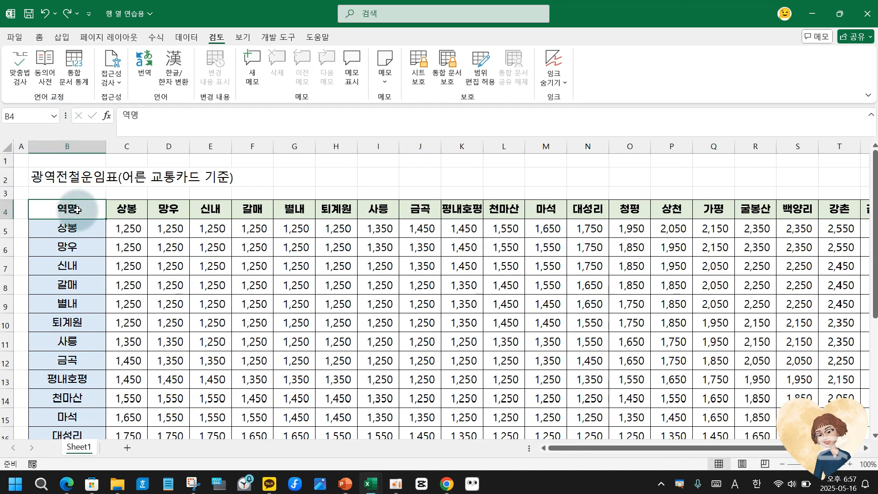
key(ctrl+space)
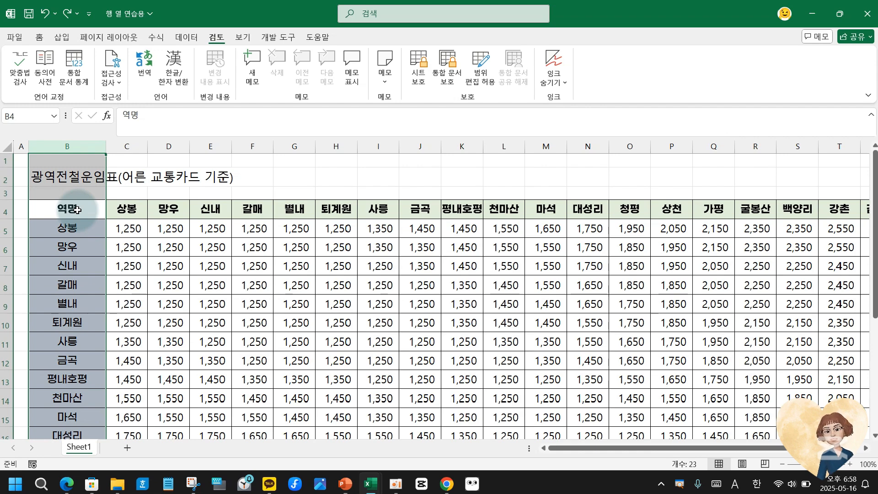
- Go to the last header cell of row 4 and back to B4, select whole columns B through W, and finish on cell D4
key(ctrl+Right)
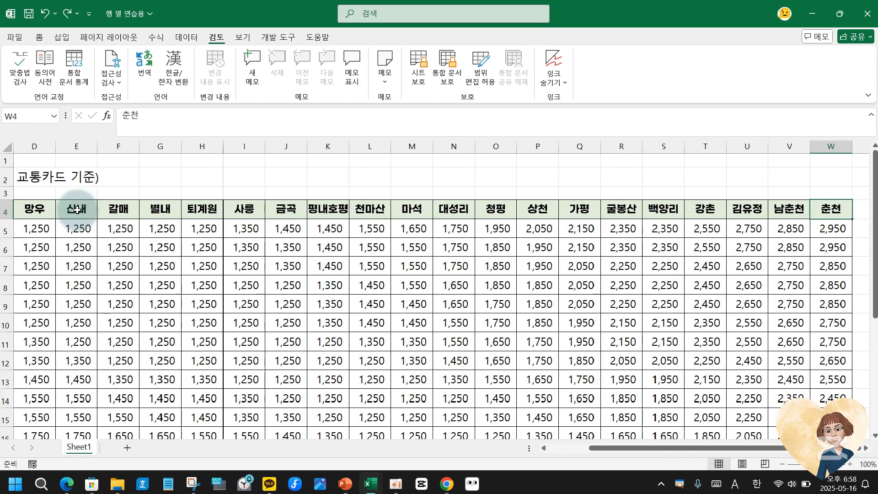
key(ctrl+Left)
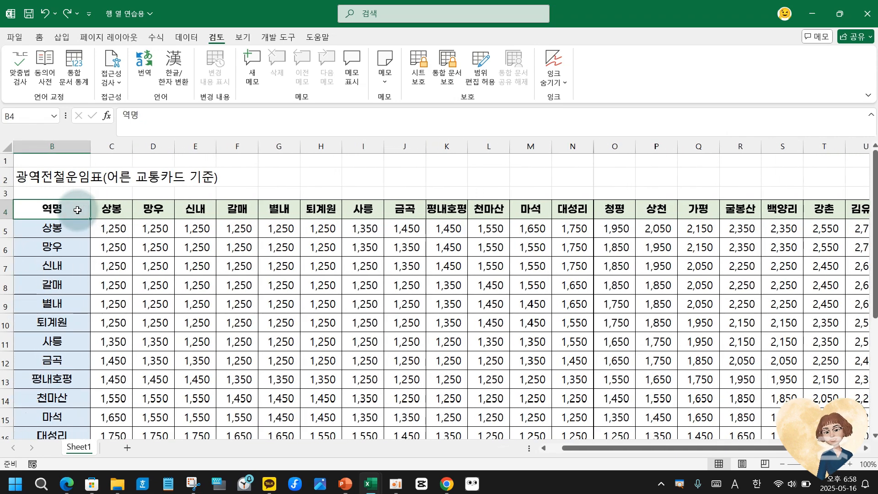
key(ctrl+space)
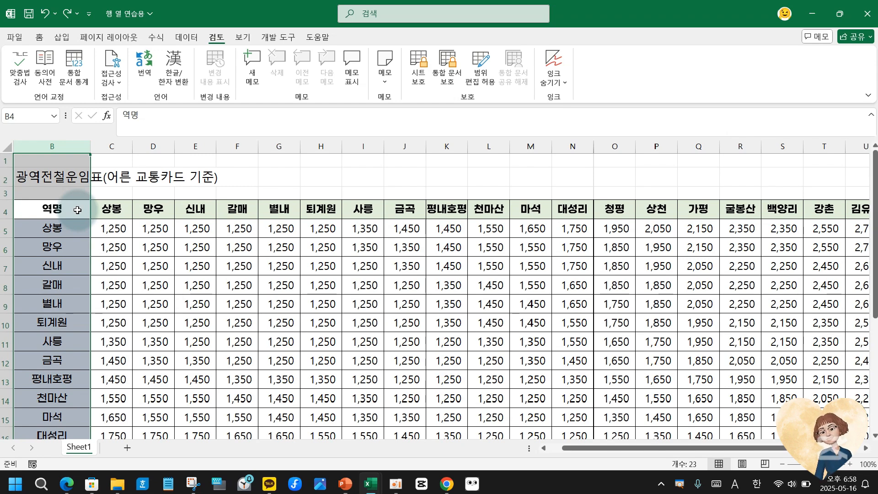
key(ctrl+shift+Right)
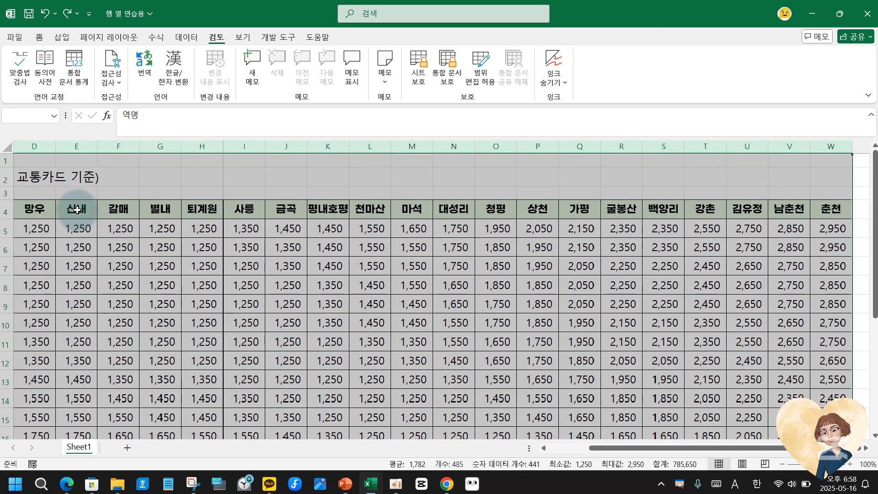
scroll(76, 210, down, 5)
scroll(77, 209, up, 5)
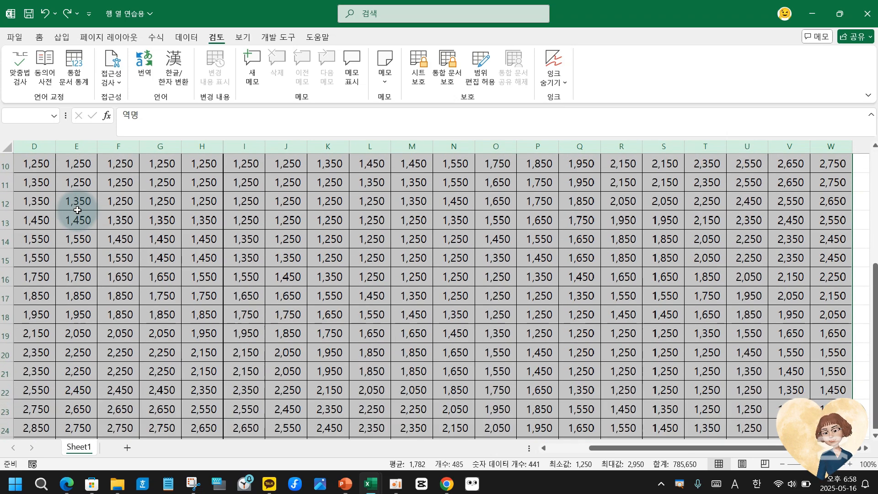
scroll(703, 211, down, 4)
scroll(381, 348, down, 12)
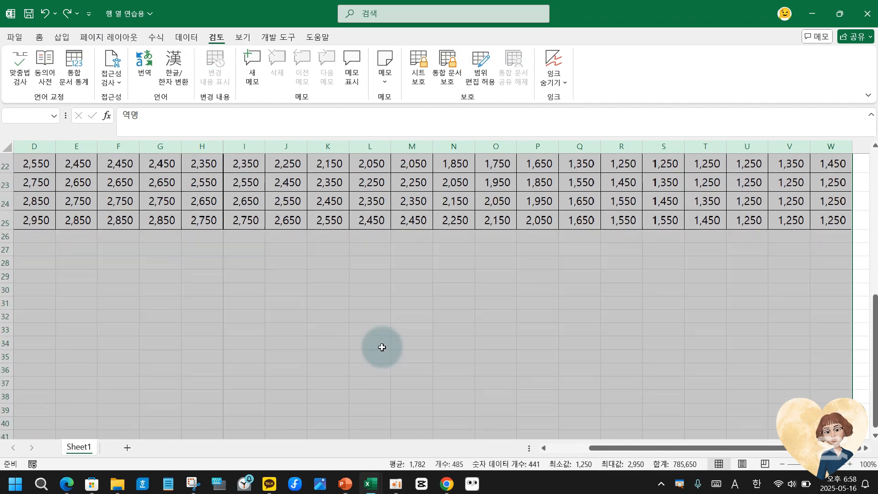
scroll(380, 352, down, 10)
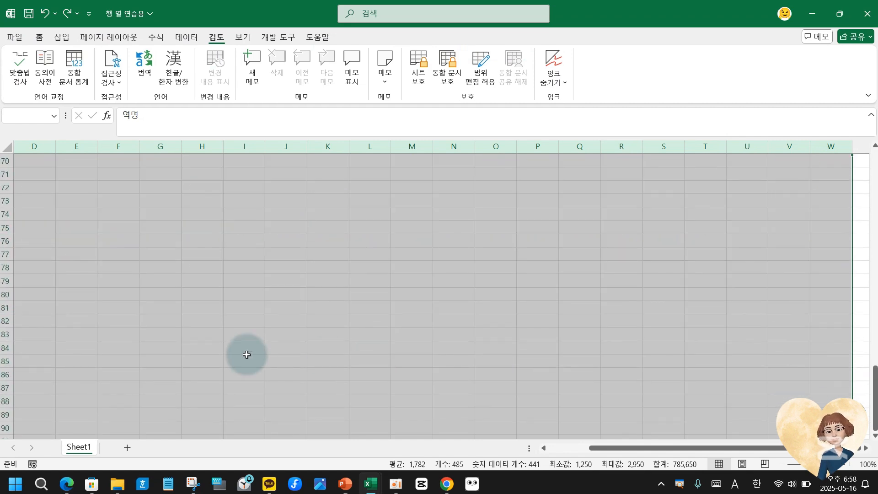
scroll(247, 355, up, 20)
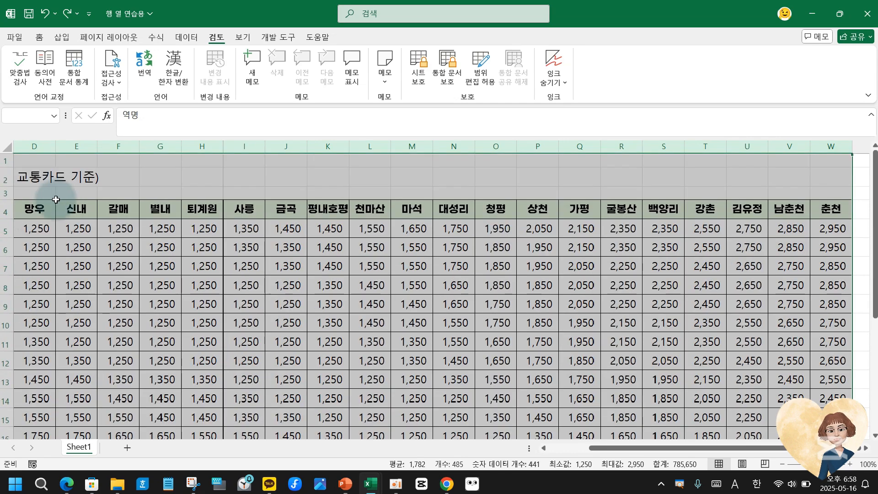
click(34, 209)
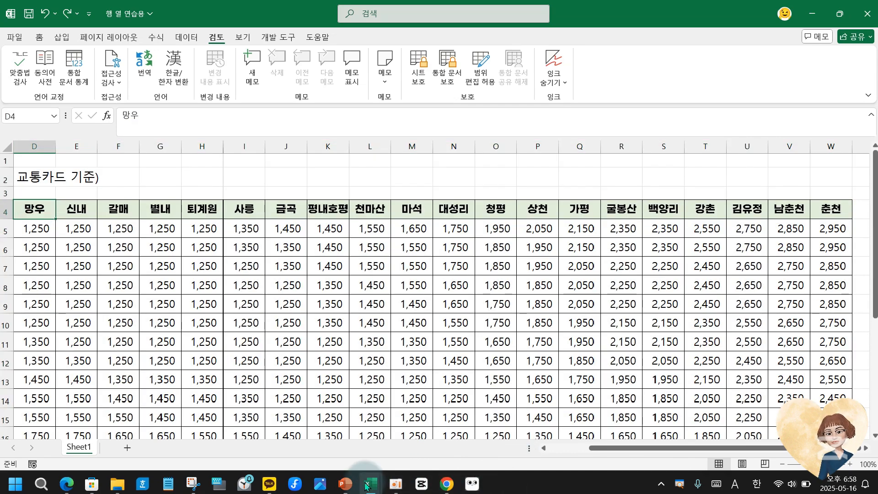
- Switch to the row and column shortcut presentation in PowerPoint and review slides 6 to 8 on selecting rows, columns and multiple ranges
mouse_move(347, 490)
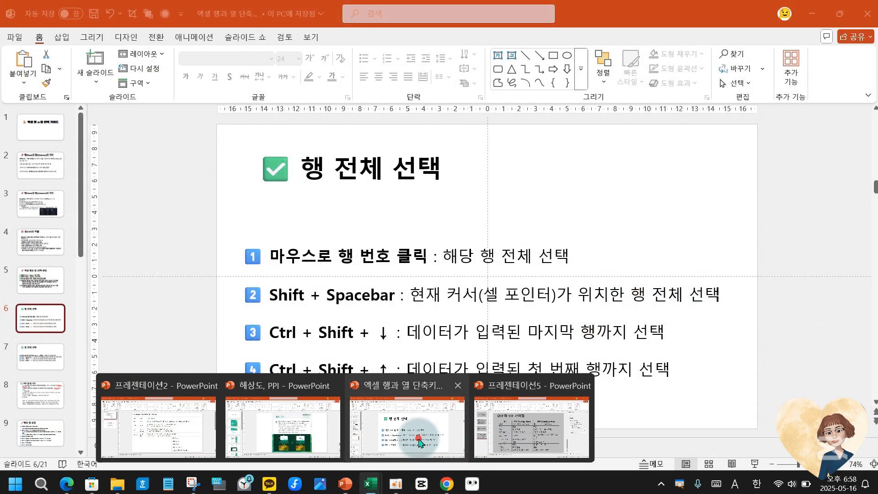
click(407, 412)
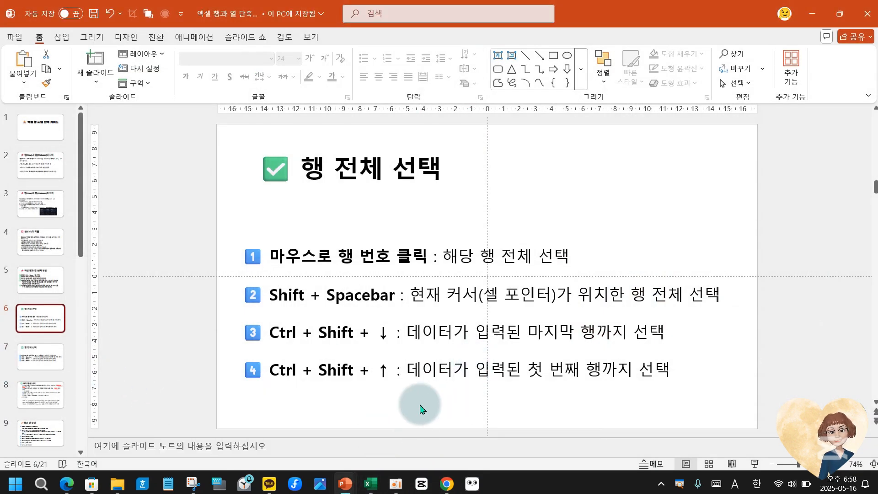
drag(227, 312, 672, 364)
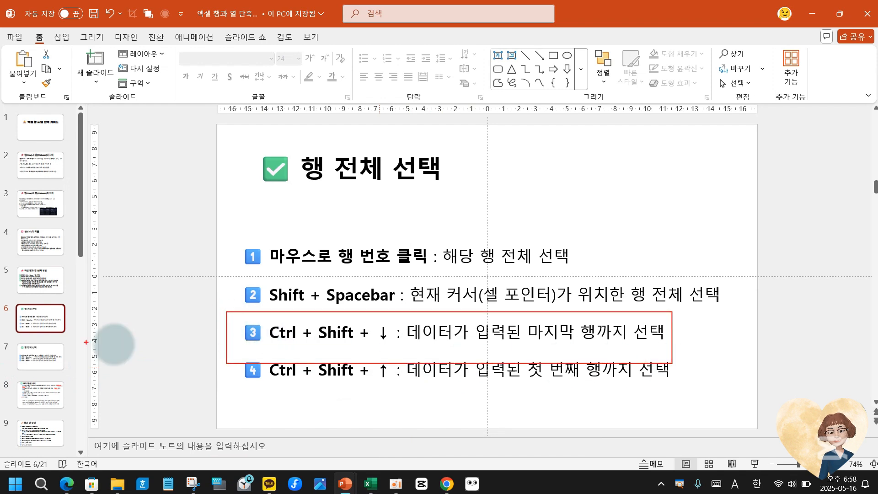
click(40, 359)
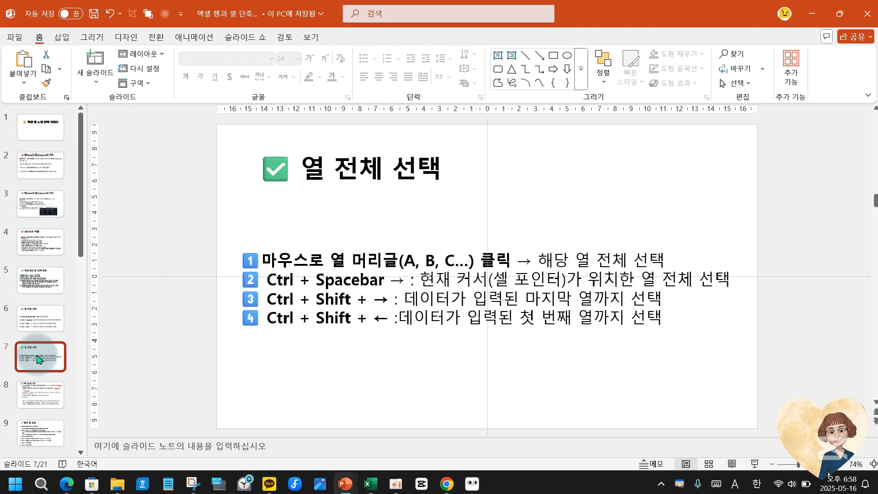
click(33, 398)
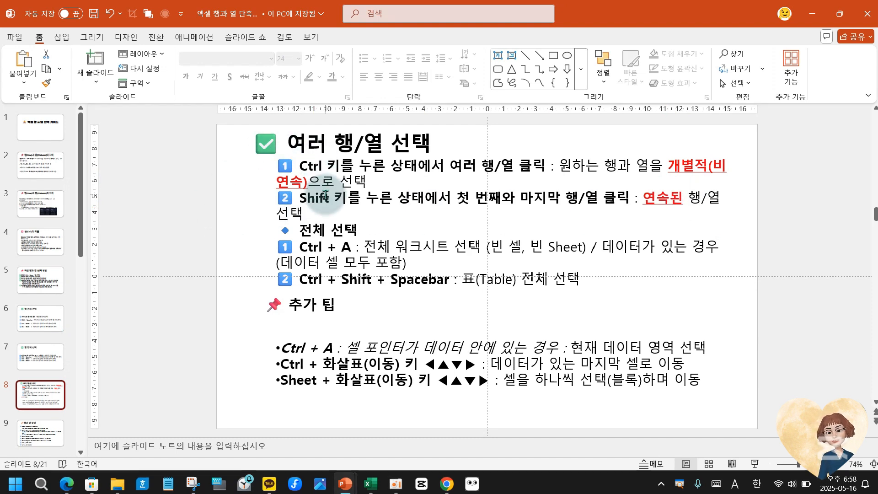
click(320, 225)
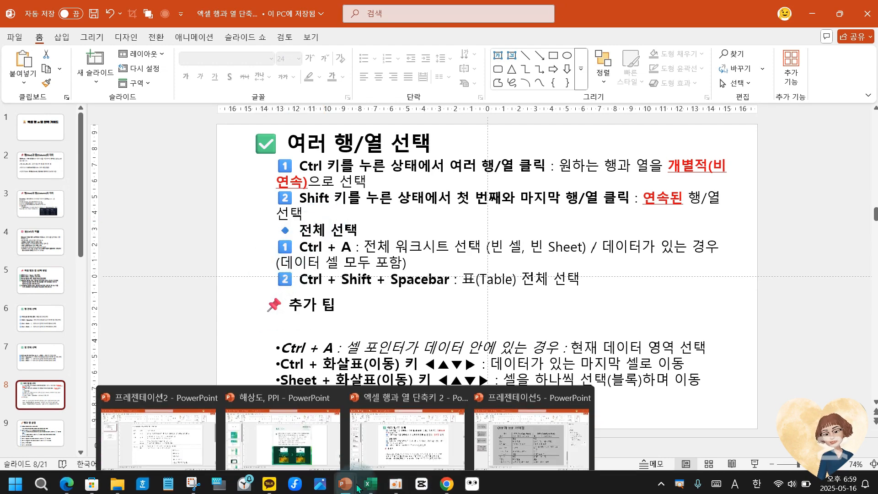
- Switch back to the 행 열 편집 완벽 가이드 workbook in Excel and add a new blank sheet after Sheet1
mouse_move(350, 484)
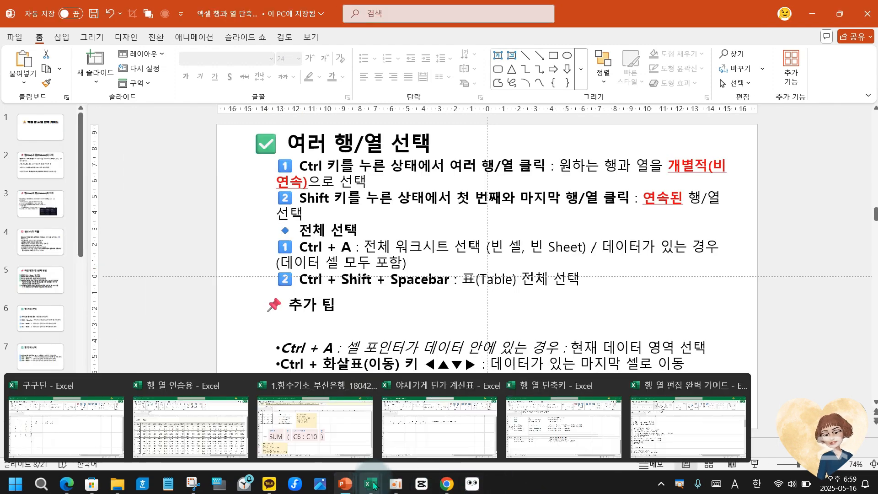
click(370, 484)
click(682, 427)
click(331, 375)
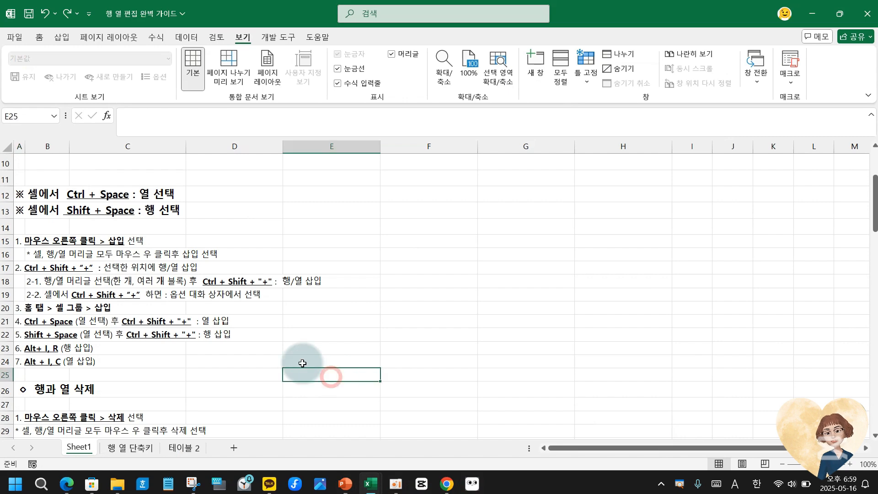
click(234, 448)
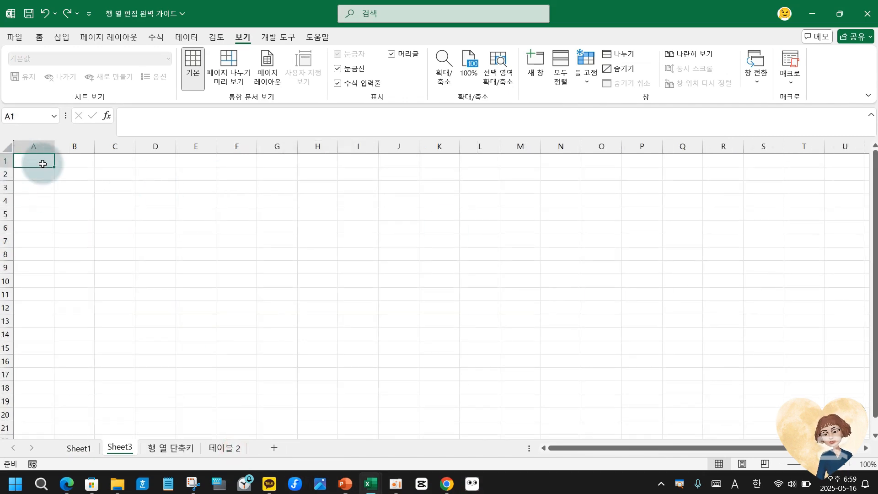
- Select the entire blank sheet from cell A1, select it all again using the sheet's corner, and finish on cell D11
key(ctrl+a)
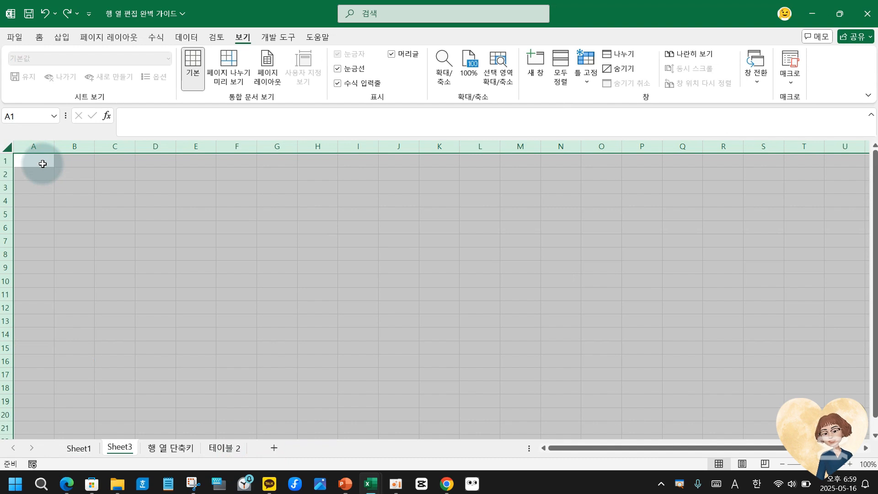
click(35, 160)
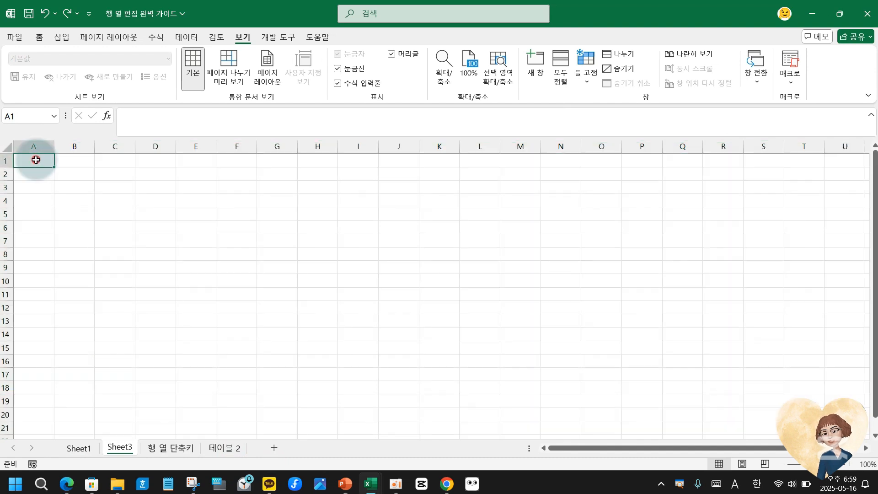
click(5, 145)
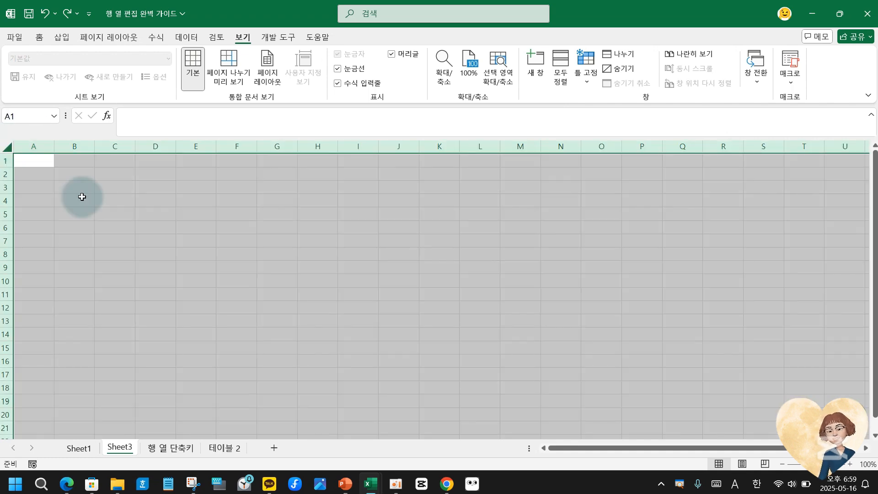
click(159, 290)
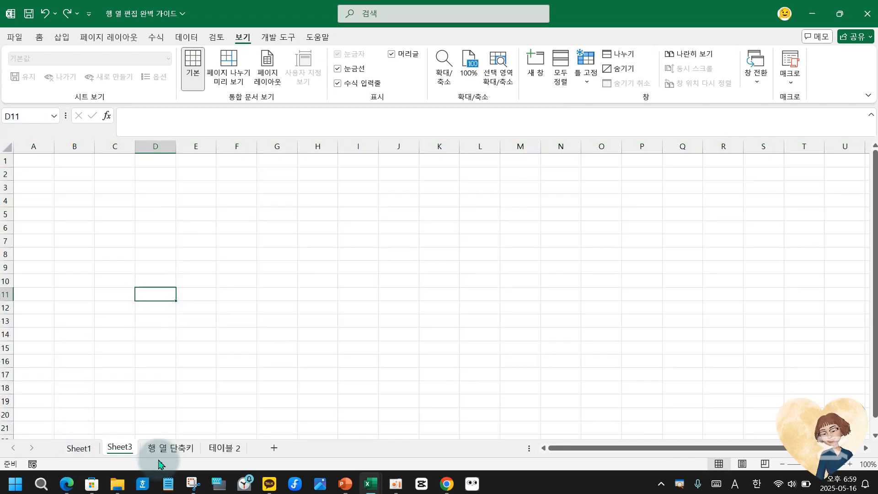
- Open the 행 열 단축키 sheet, go to cell A1, and select the whole shortcut table from its 숨기기 cell A24
click(169, 450)
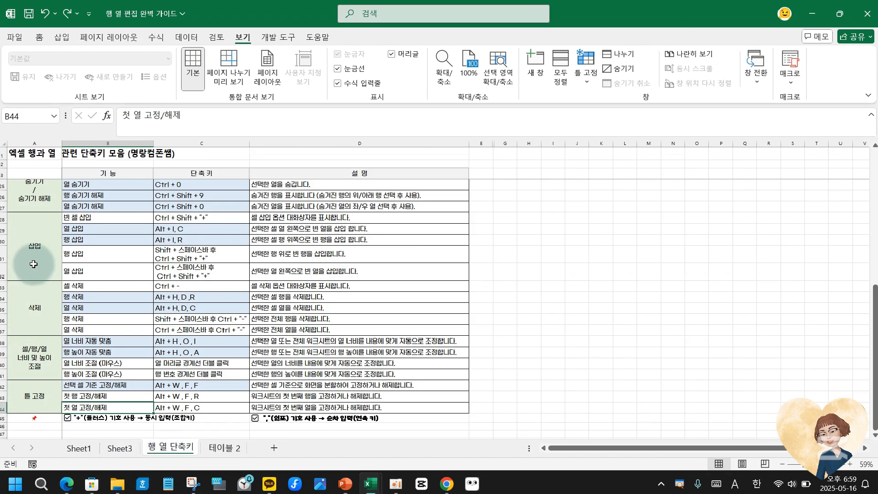
click(36, 154)
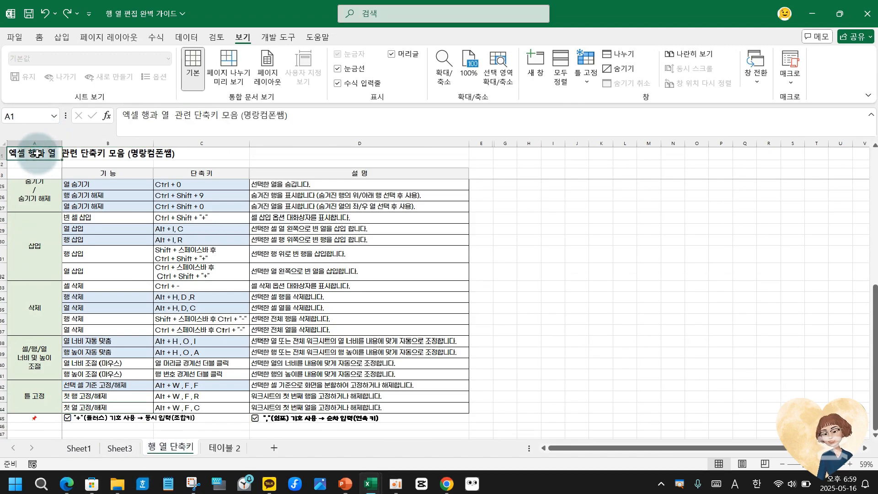
click(25, 186)
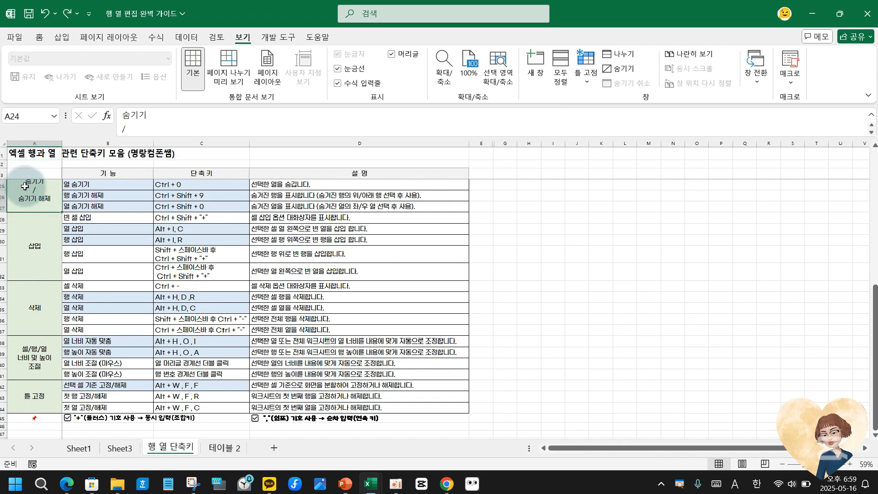
key(ctrl+a)
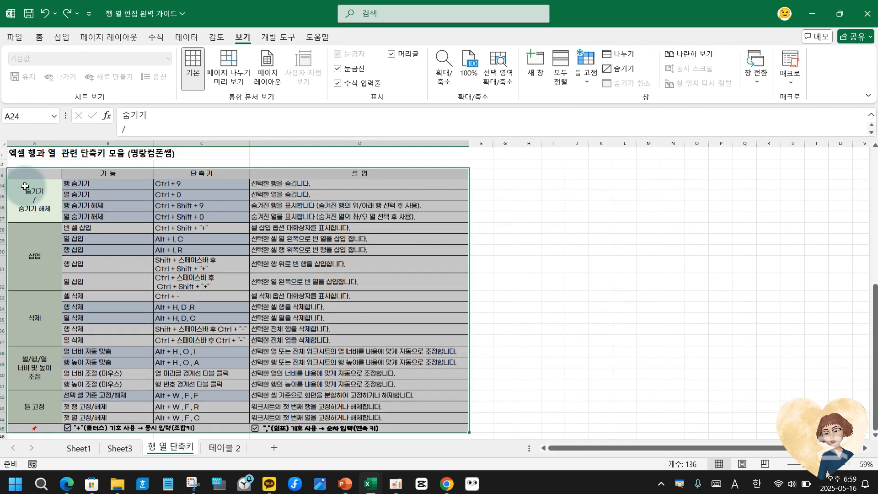
scroll(482, 275, down, 2)
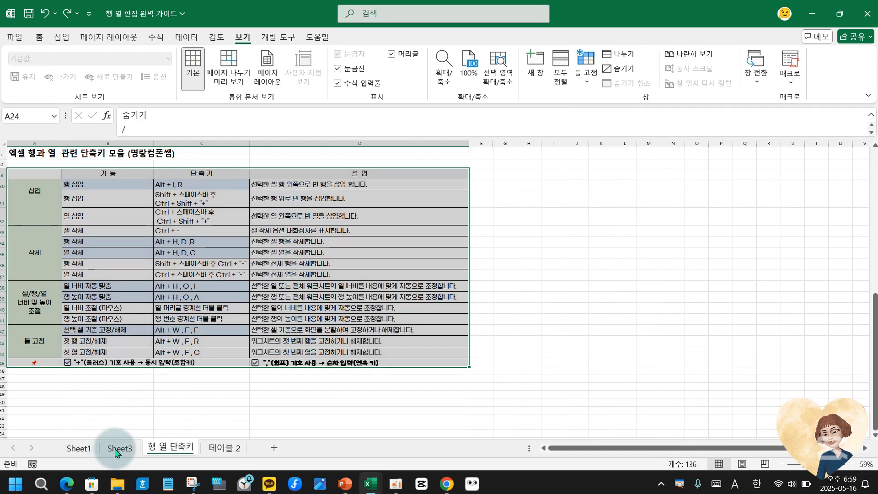
- Return to Sheet1 by way of the blank sheet and select the first insertion note in cell A15
click(117, 449)
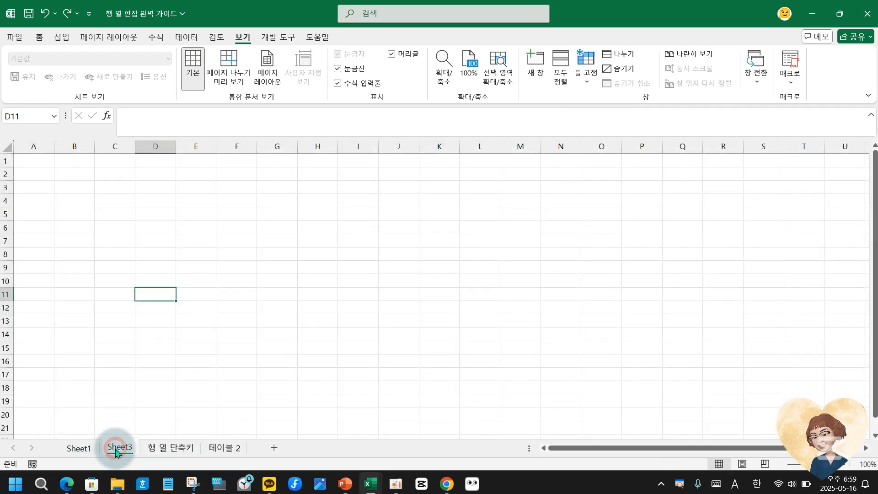
click(80, 449)
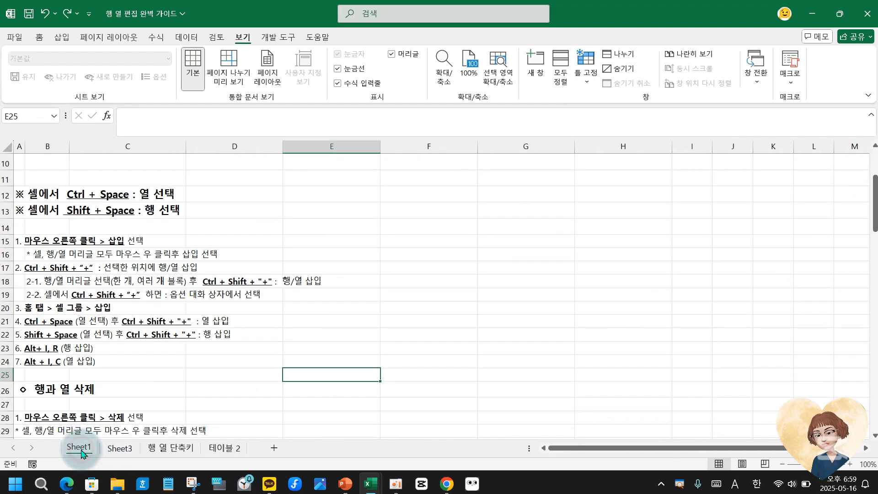
click(20, 241)
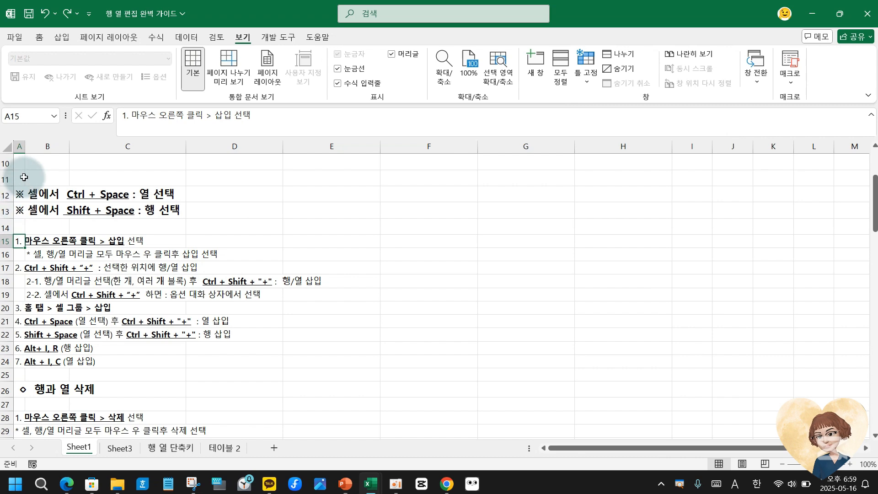
- Select cells A1:A2, the guide title in A2, and the column and row selection notes in A12:A13 in turn
scroll(18, 163, up, 3)
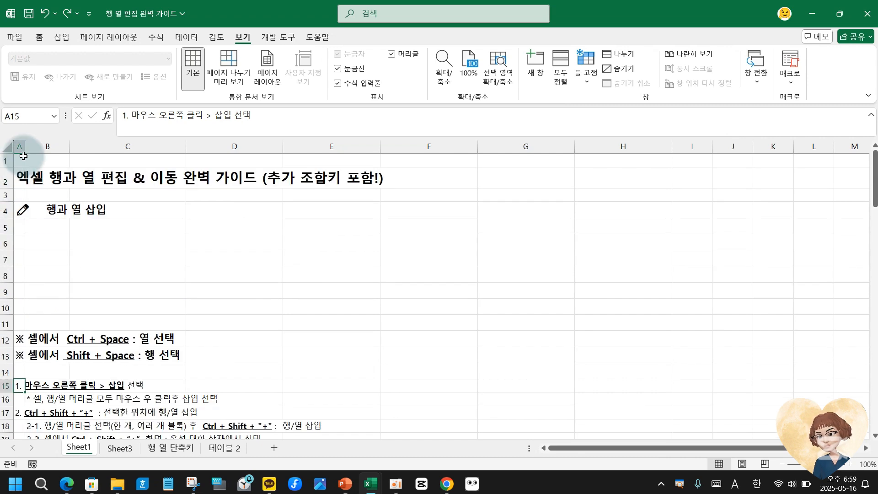
click(18, 159)
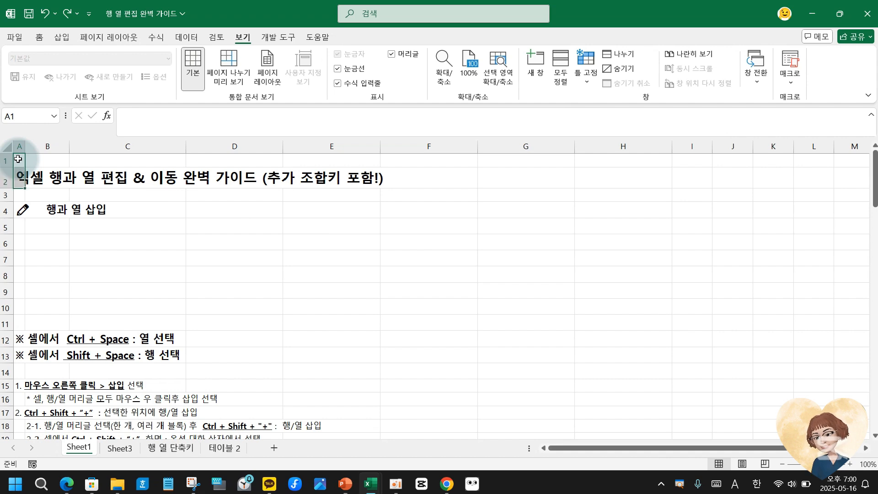
click(17, 181)
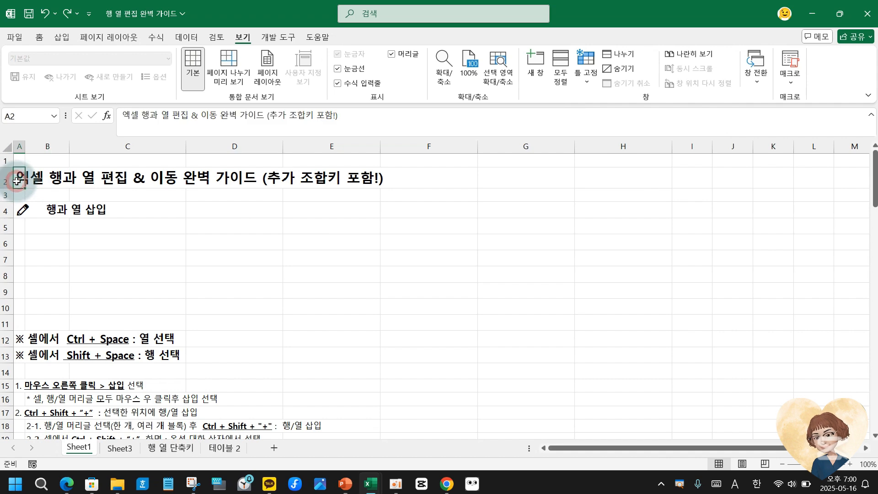
click(18, 339)
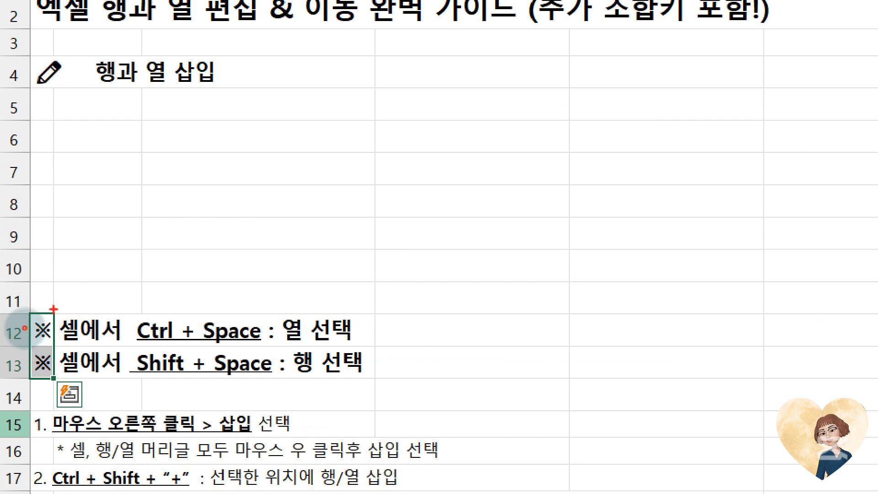
mouse_move(54, 310)
mouse_down()
mouse_move(307, 374)
mouse_move(365, 377)
mouse_up()
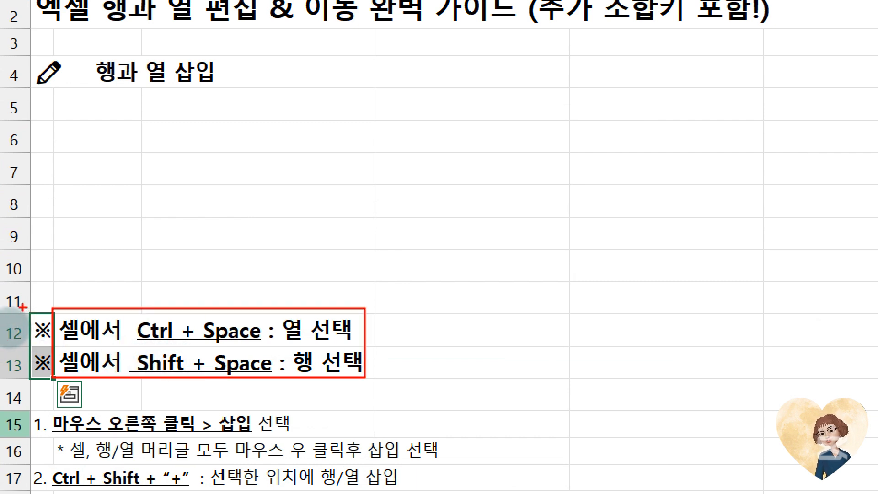
drag(22, 307, 58, 388)
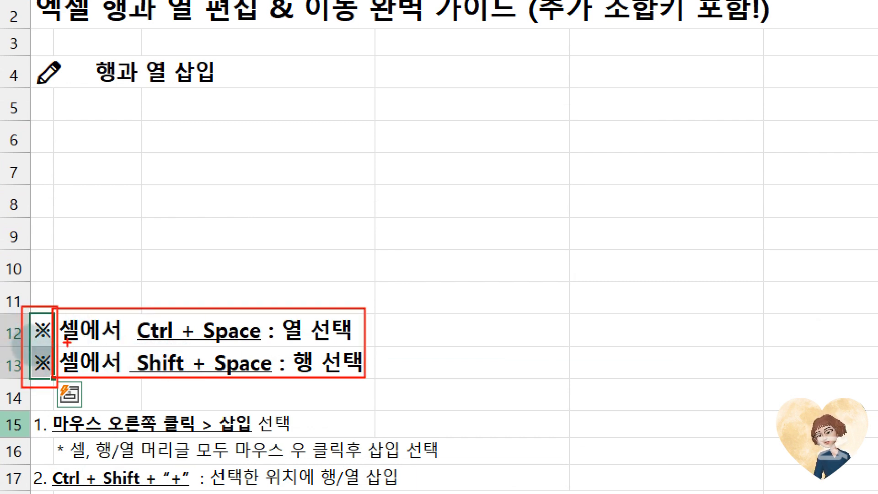
drag(157, 297, 120, 414)
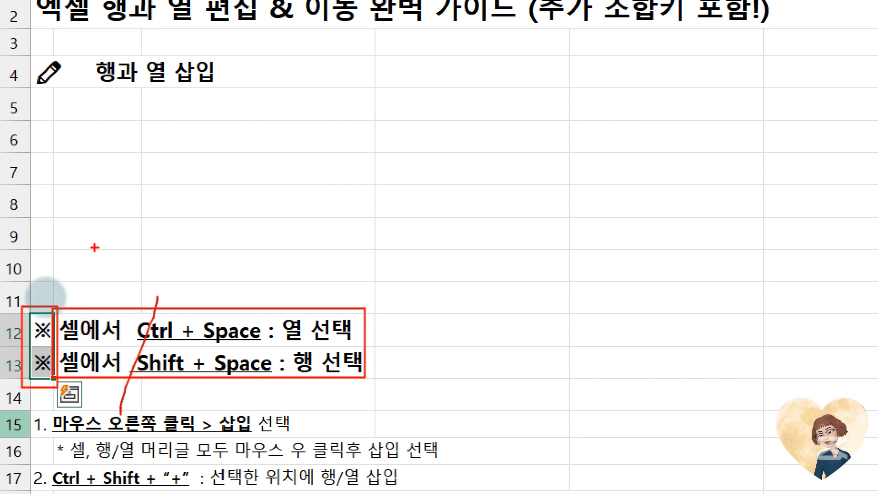
drag(94, 247, 164, 405)
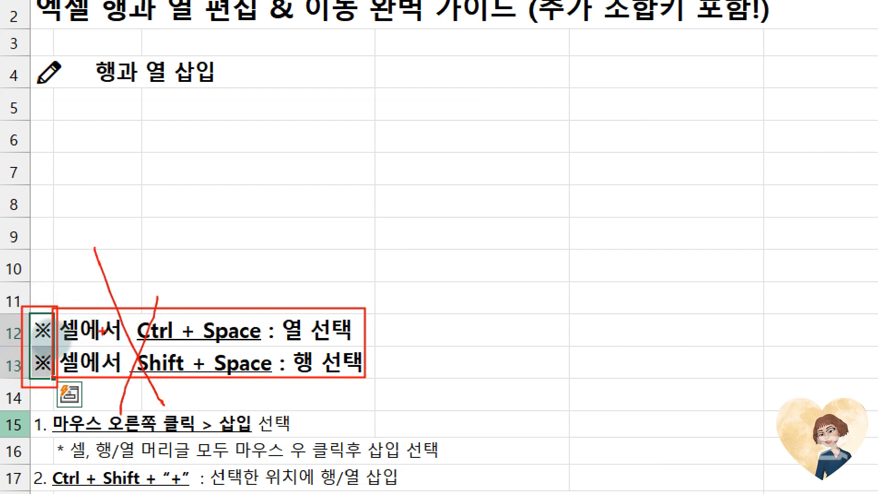
mouse_move(36, 276)
mouse_down()
mouse_move(22, 340)
mouse_move(93, 300)
mouse_up()
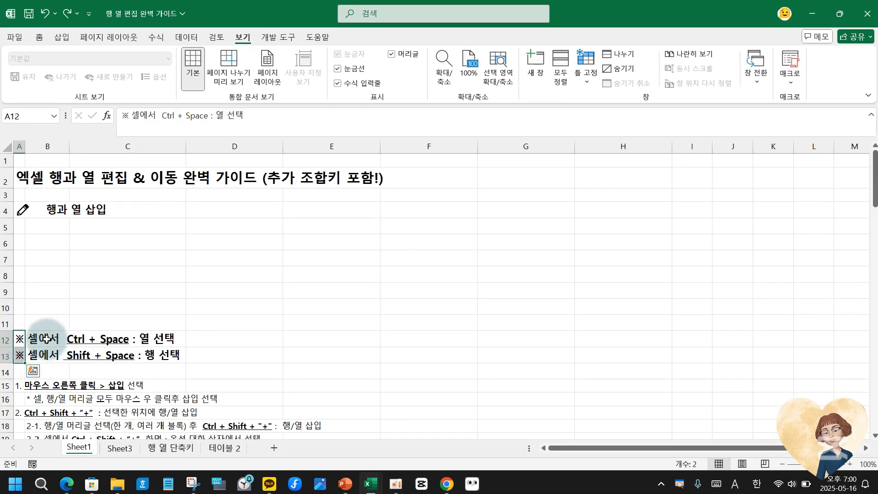
- Select B12, B13, A12 and the selection notes in A12:A13 in turn, ending on the blank cells A14:C14
click(46, 338)
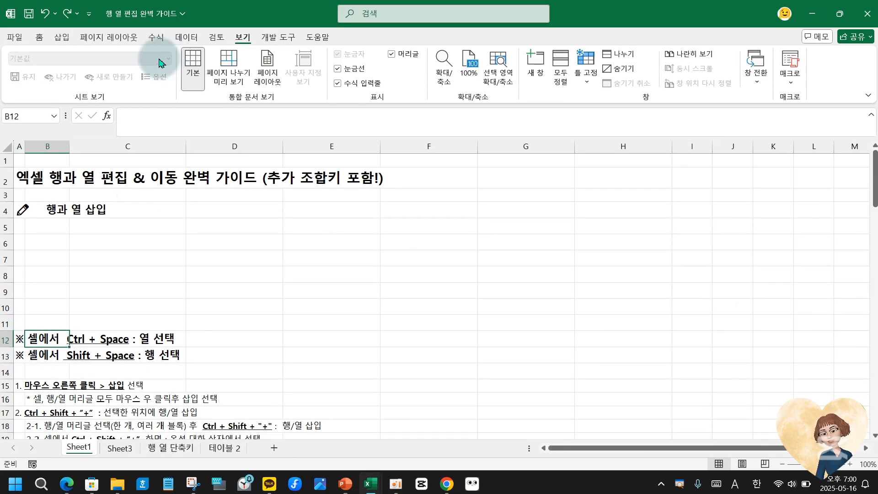
click(48, 359)
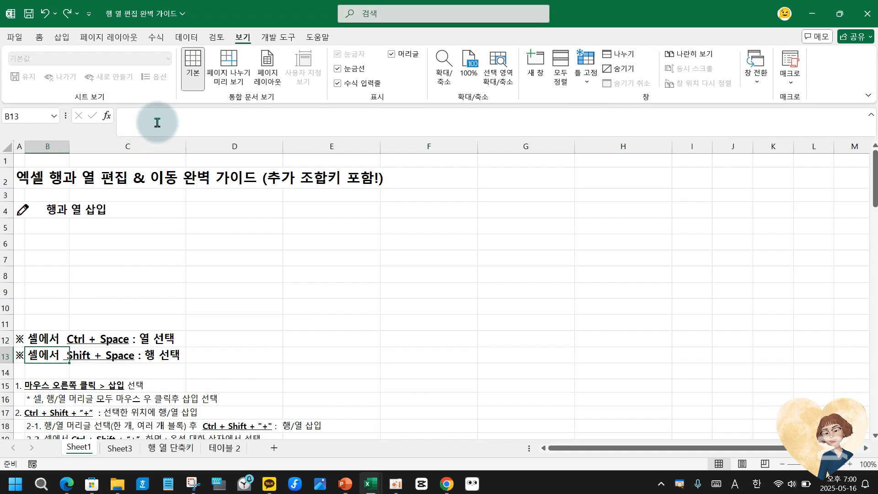
click(18, 339)
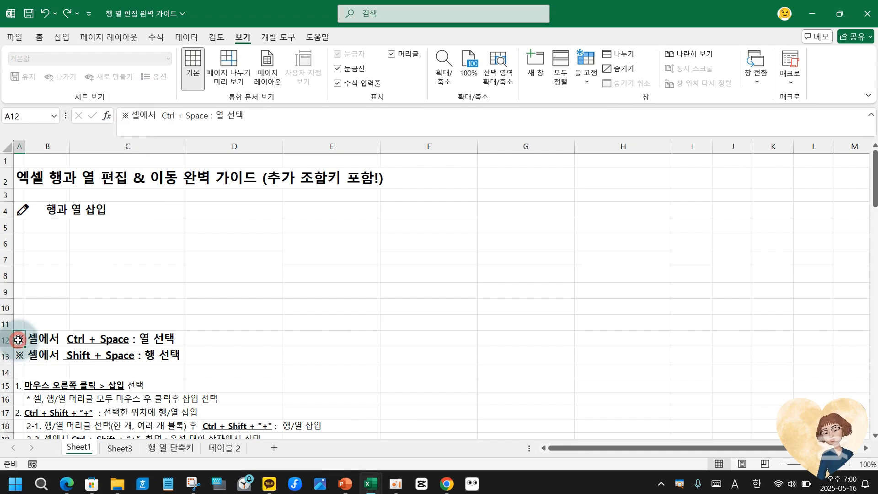
click(15, 355)
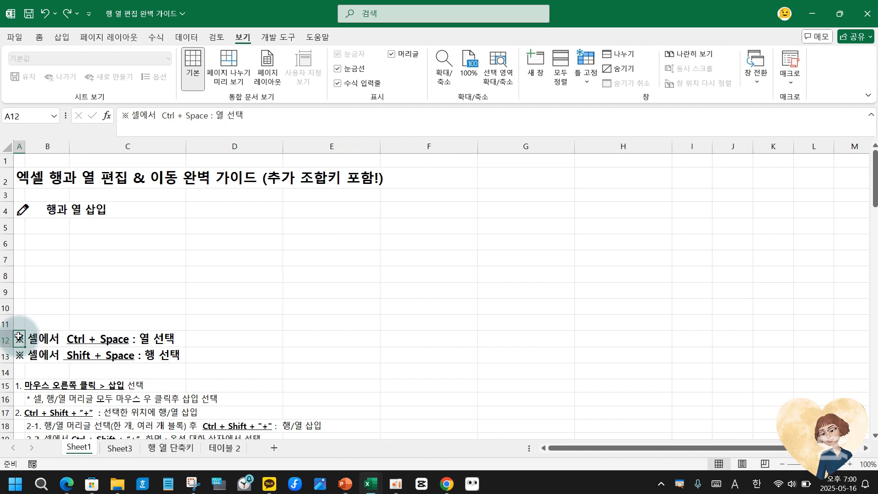
drag(19, 338, 19, 351)
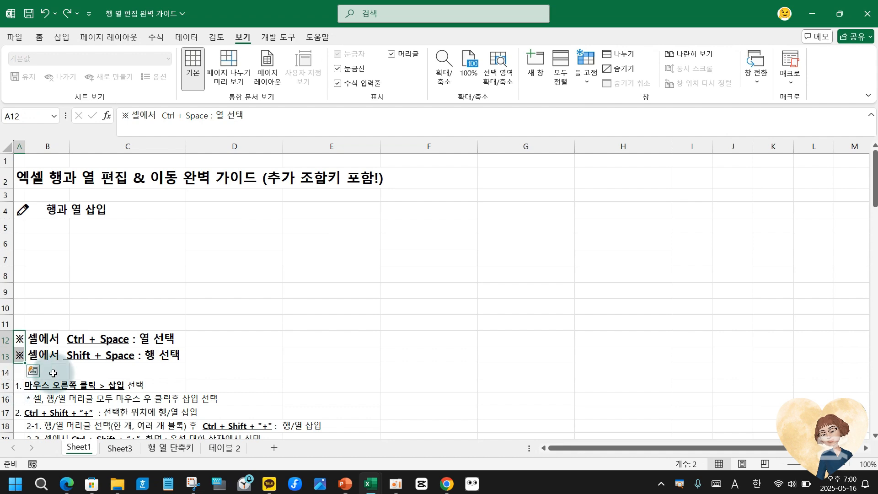
click(30, 373)
drag(20, 373, 171, 373)
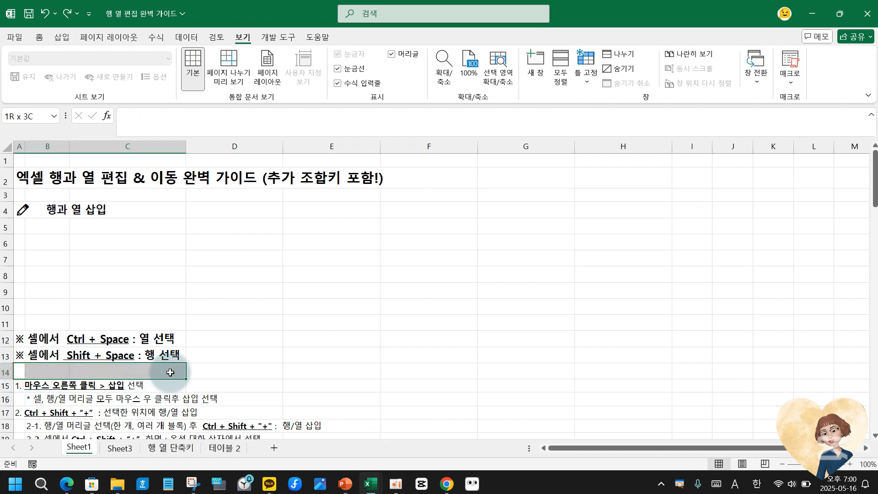
- Select the whole list of row and column insertion methods starting from cell A15
click(17, 386)
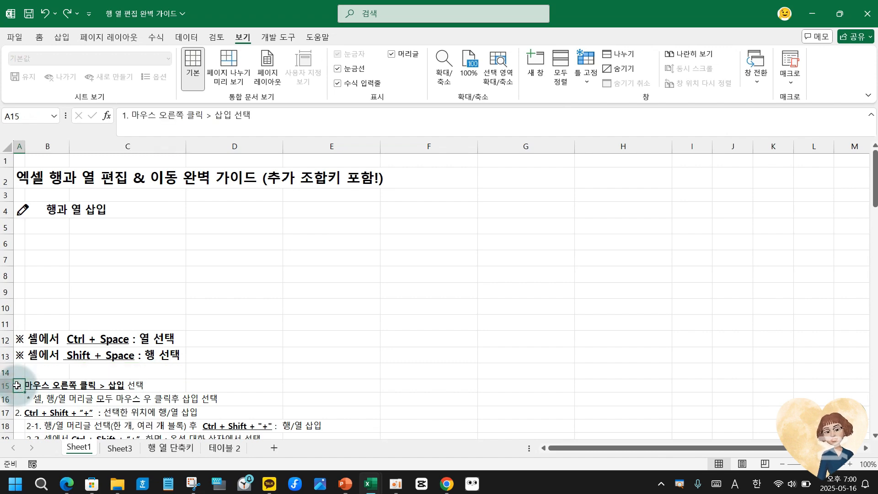
key(ctrl+a)
scroll(17, 385, down, 1)
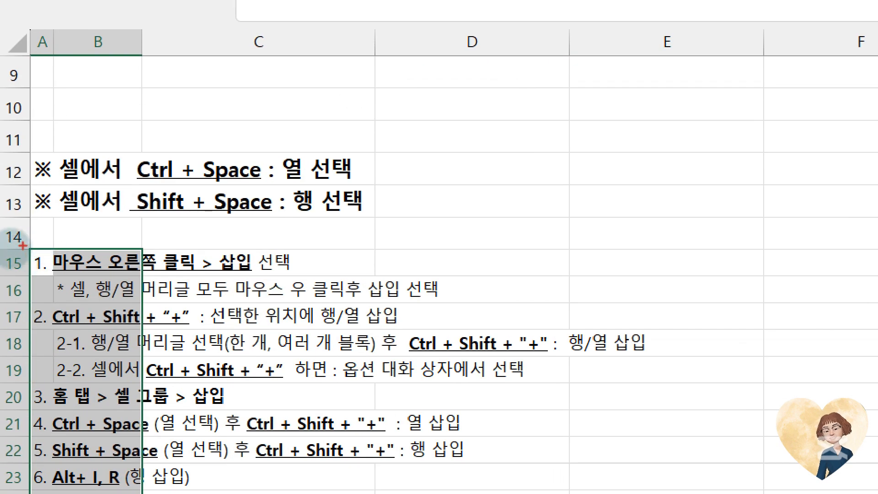
mouse_move(27, 245)
mouse_down()
mouse_move(55, 278)
mouse_move(55, 492)
mouse_up()
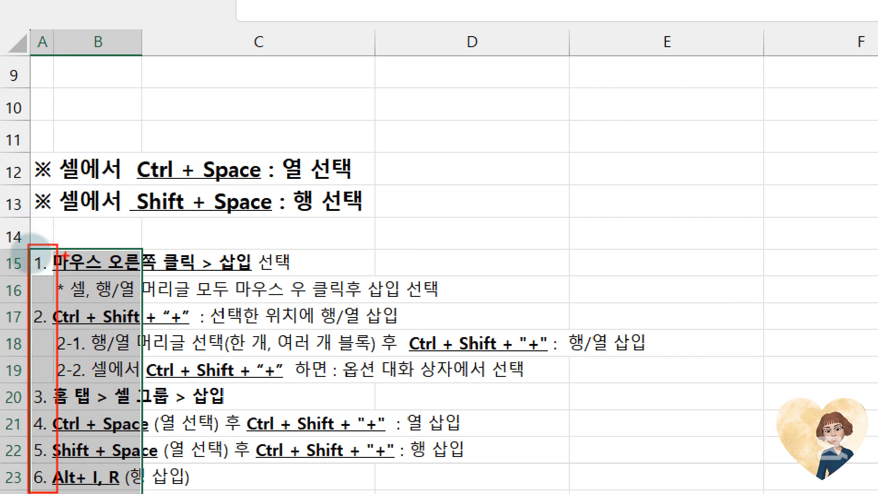
drag(61, 240, 123, 466)
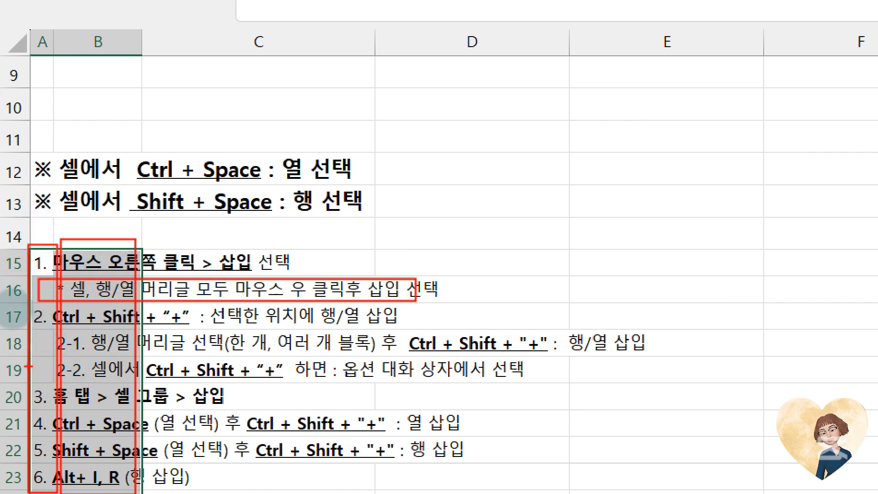
drag(50, 327, 551, 380)
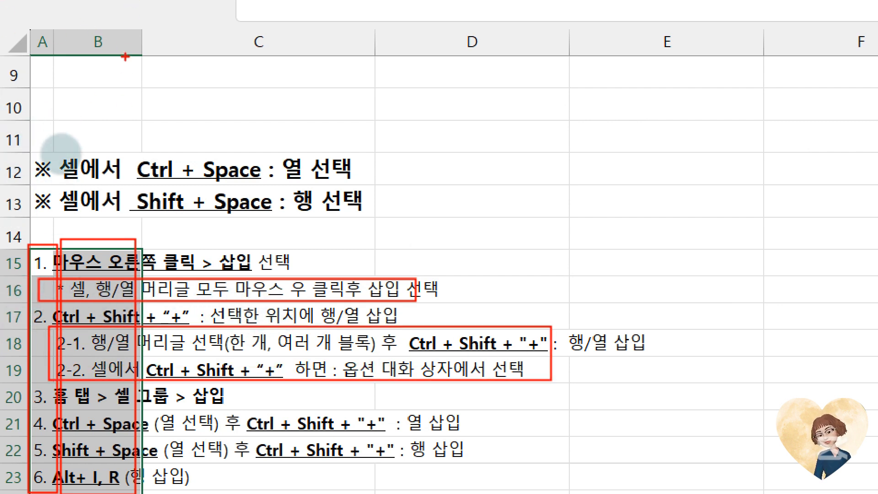
drag(90, 22, 145, 1)
key(Escape)
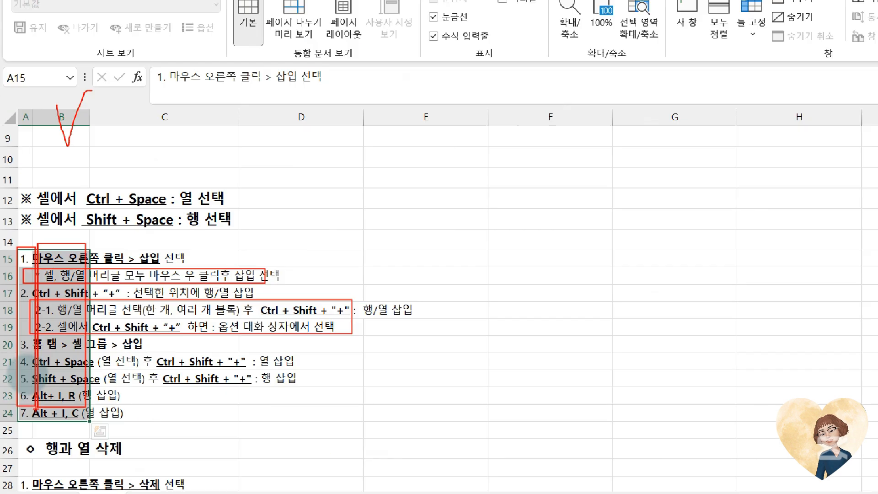
- Check which cells hold the insertion notes by selecting A15, A16, B16 and the 2-1 note in B18
click(19, 259)
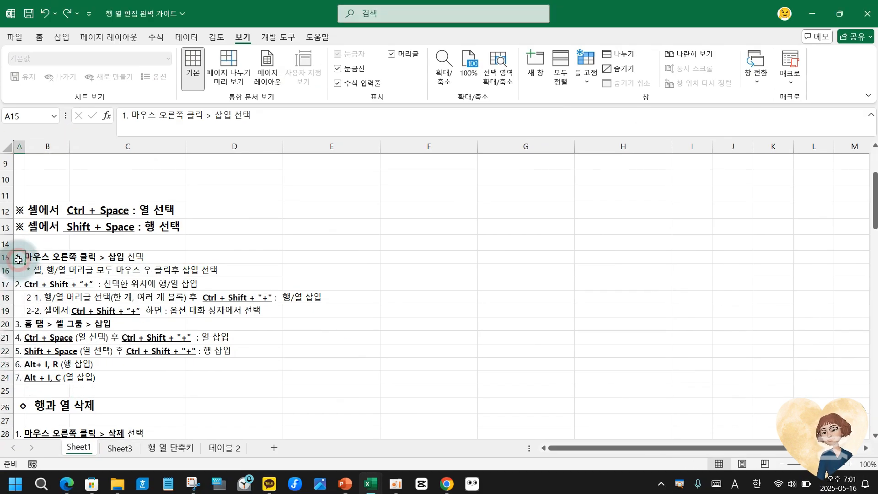
click(19, 274)
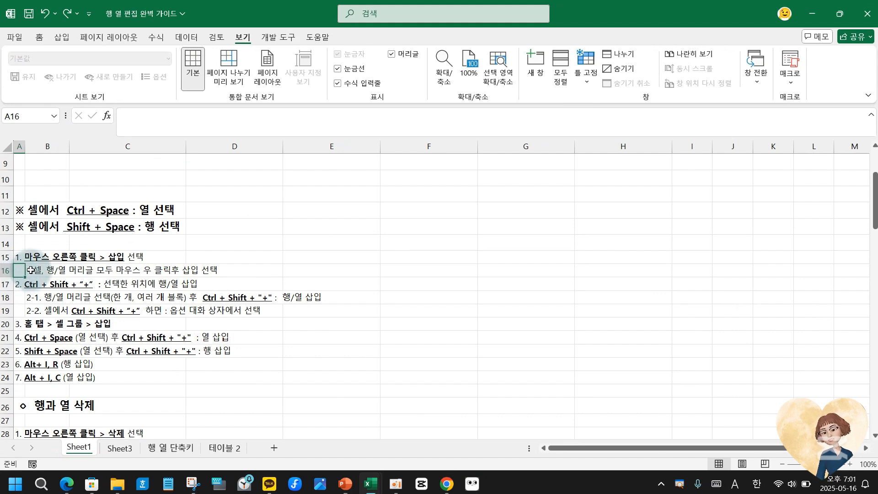
key(ctrl+2)
drag(116, 107, 194, 146)
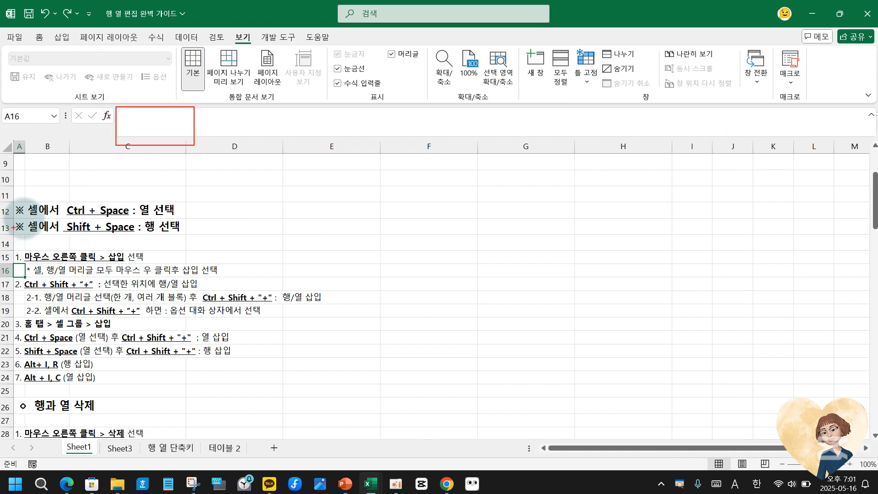
key(Escape)
click(32, 271)
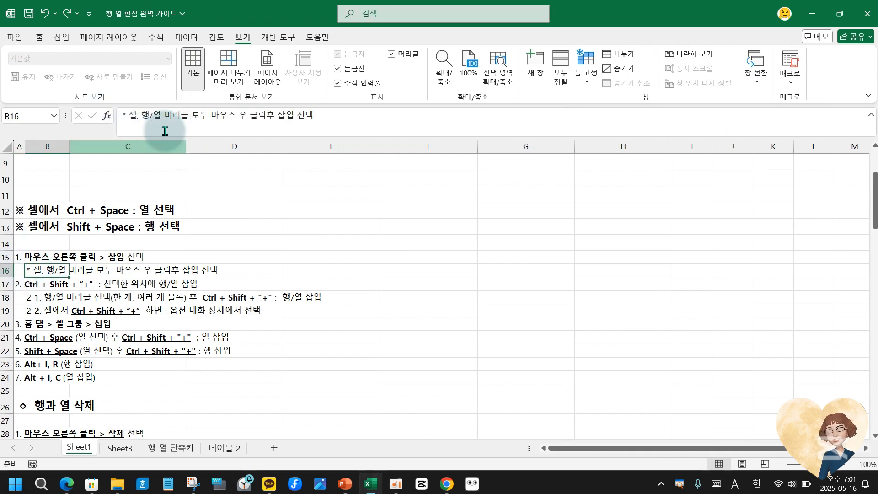
click(48, 298)
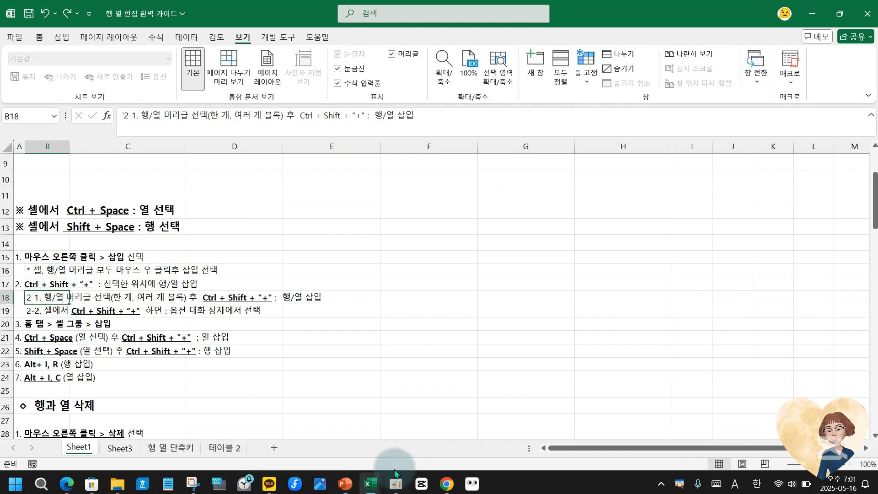
- Switch to the Excel row and column shortcut presentation in PowerPoint and go through slide 9 to slide 10, 행과 열 삭제
mouse_move(396, 483)
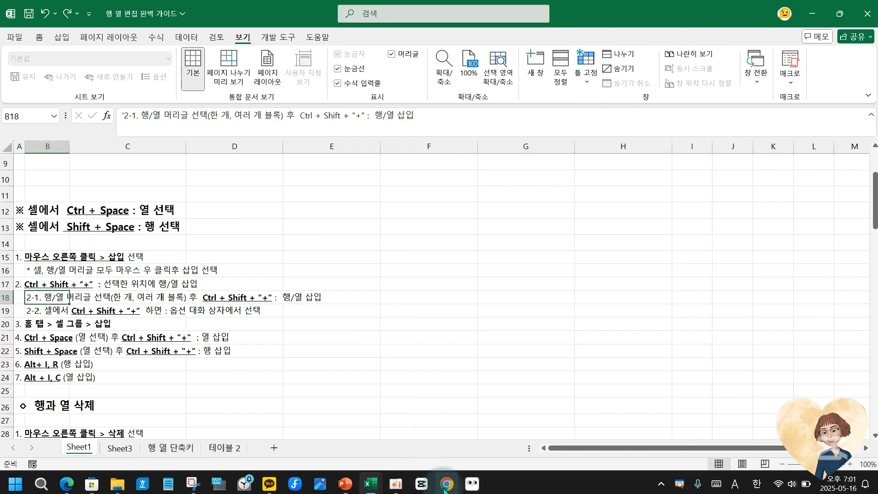
mouse_move(345, 484)
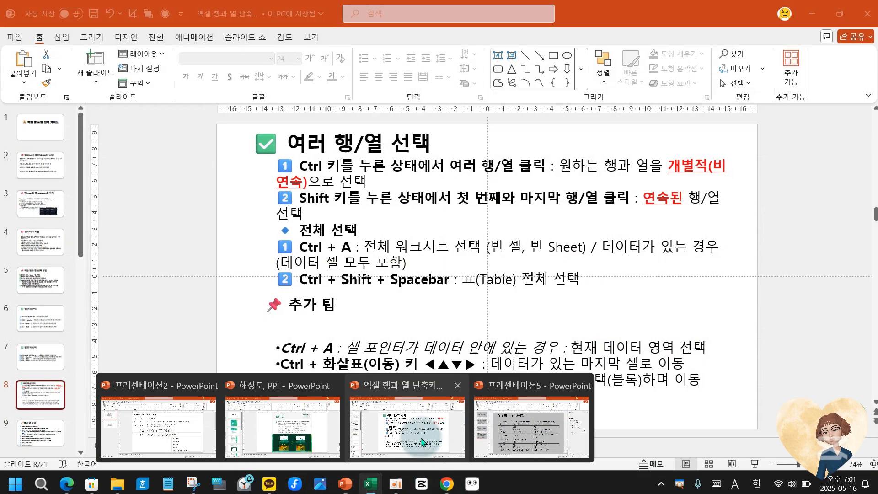
click(421, 441)
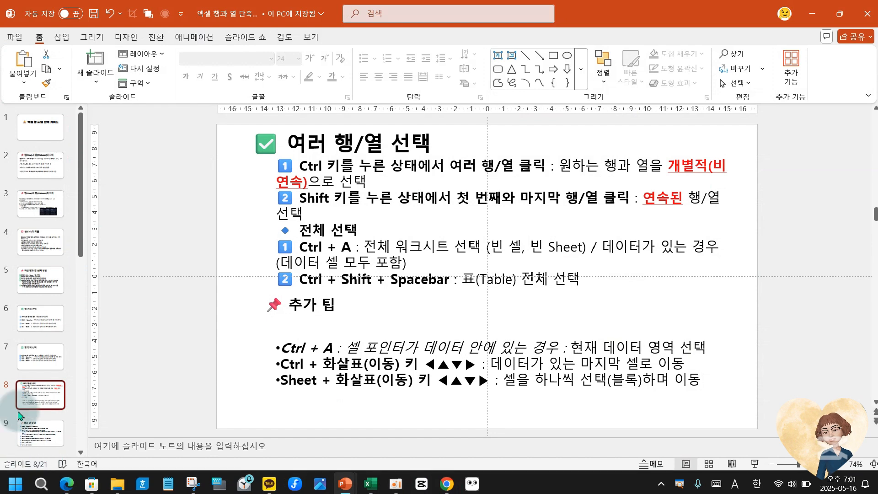
click(47, 439)
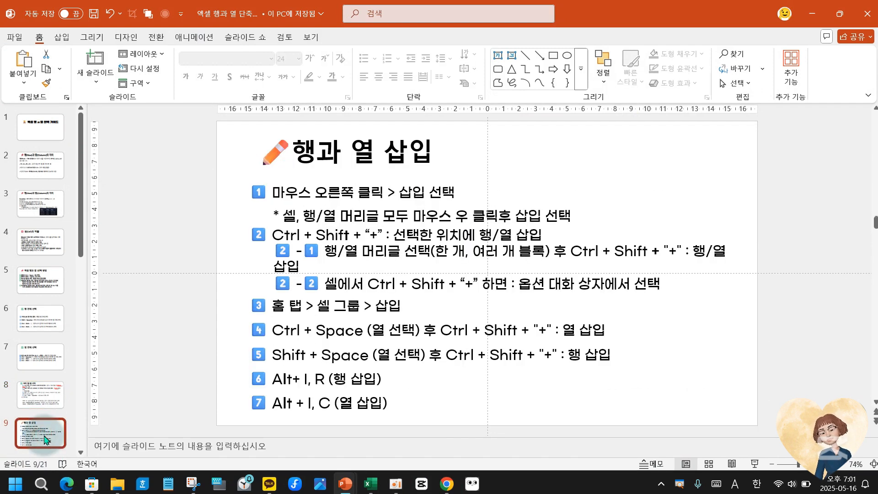
scroll(44, 436, down, 1)
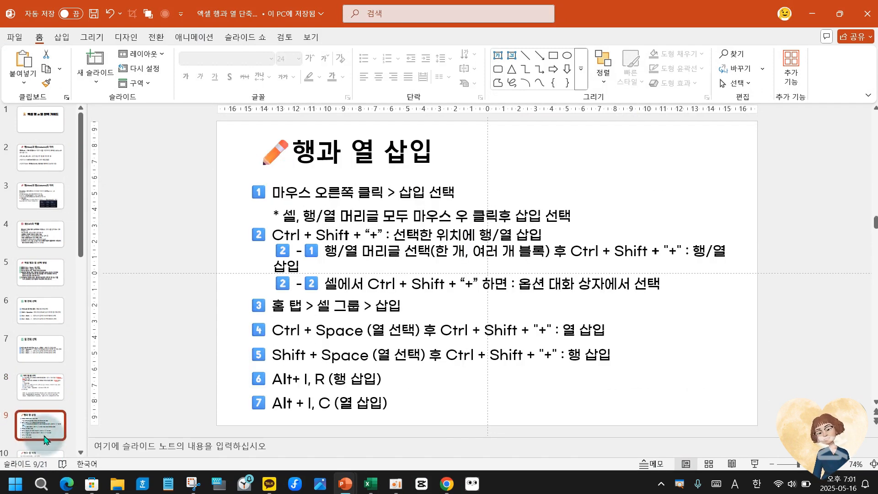
click(42, 438)
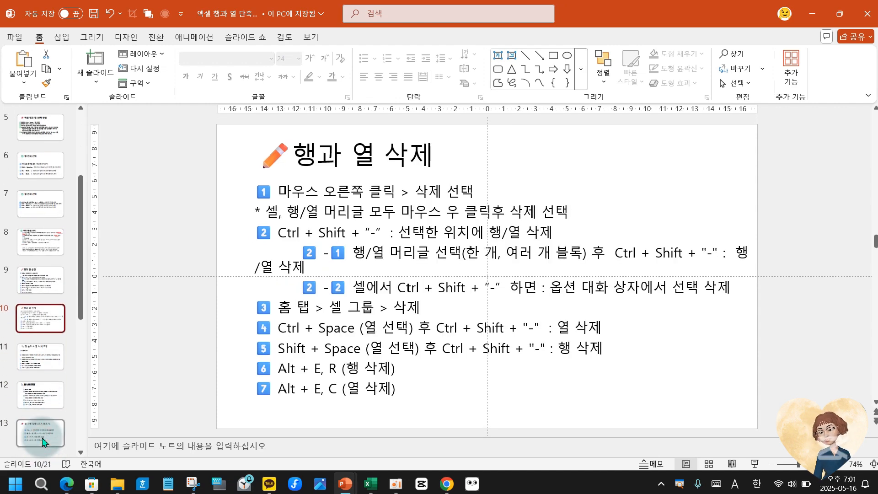
- Change the row deletion shortcut in item 6 of the slide to Alt + H,D, R
click(325, 372)
drag(324, 372, 327, 377)
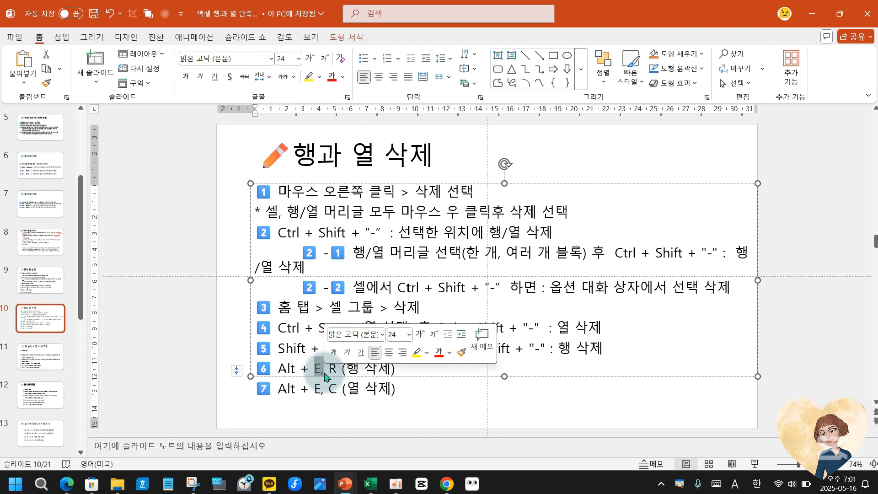
text(H)
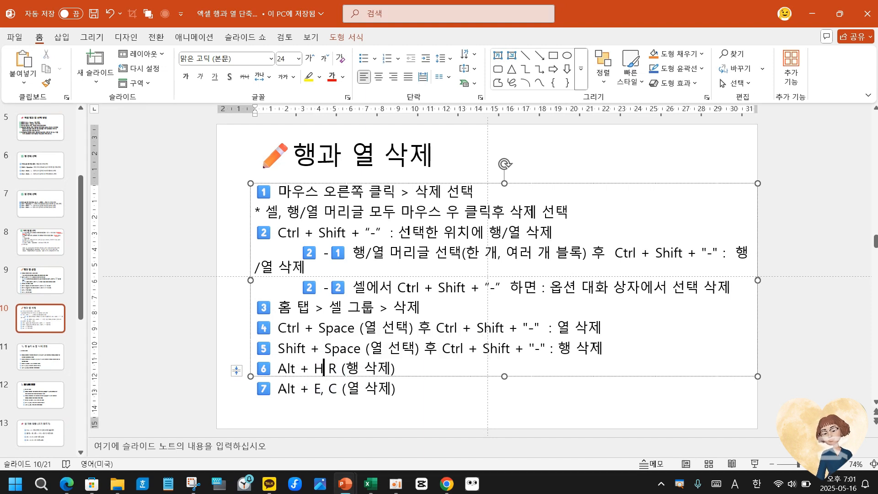
text(,D)
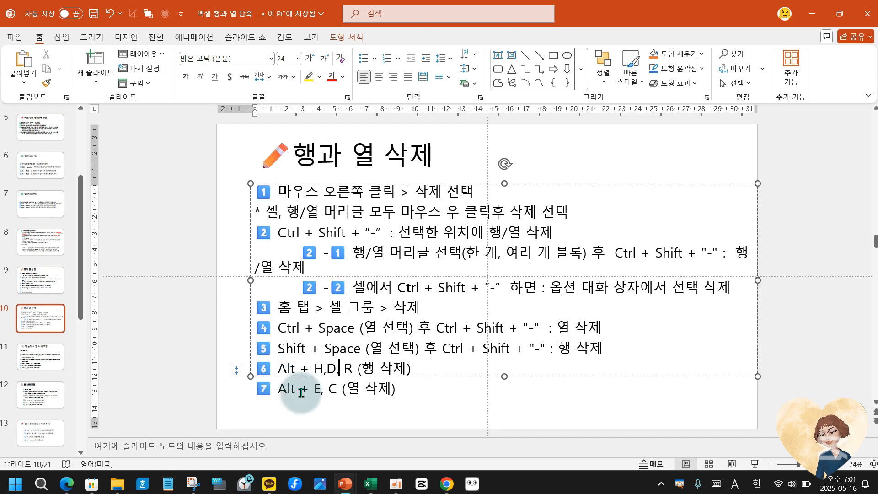
- Change the column deletion shortcut in item 7 to Alt + H,D, C and deselect the text box
drag(314, 389, 324, 389)
text(H)
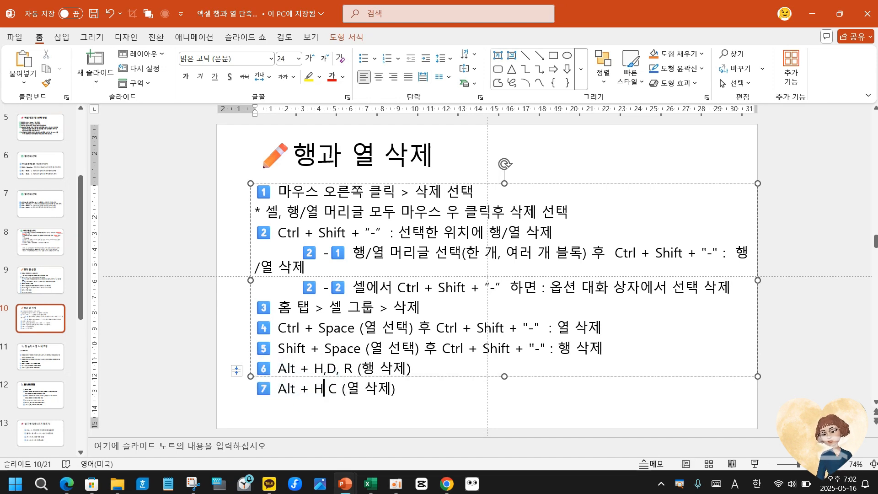
text(,D,)
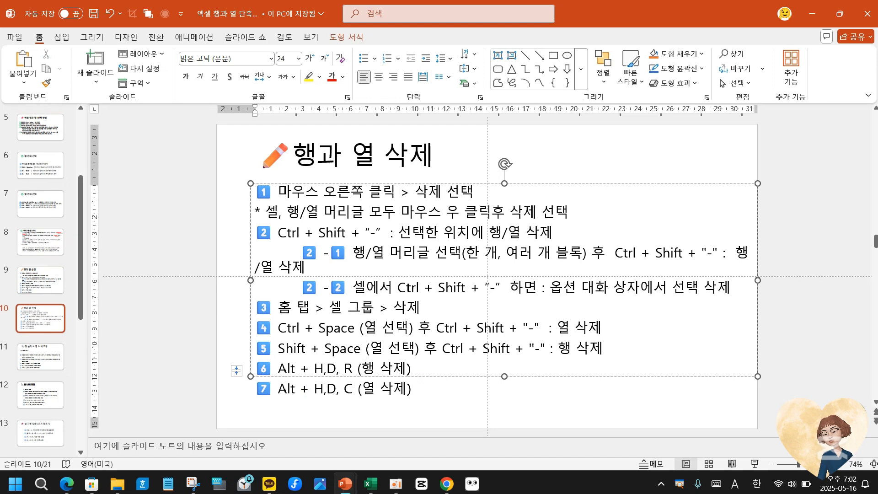
click(259, 415)
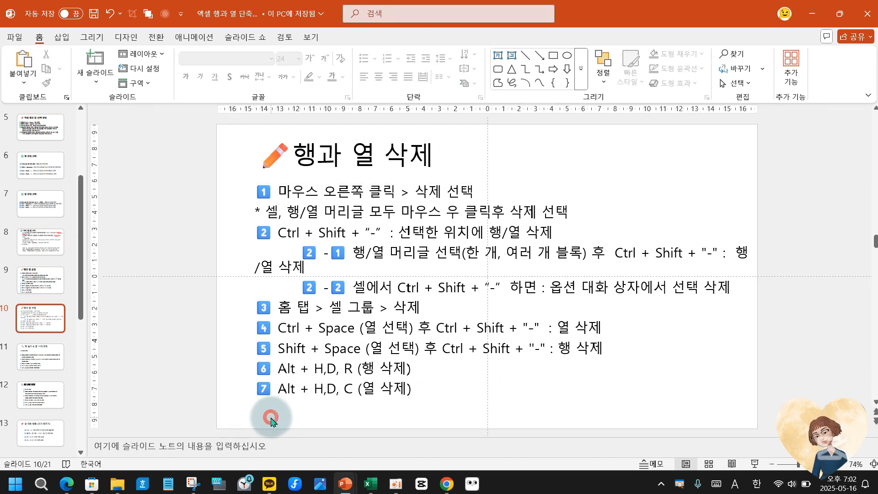
- Go through slides 16 to 18 to examine how "+" key combinations differ from "," sequential key entry
click(303, 372)
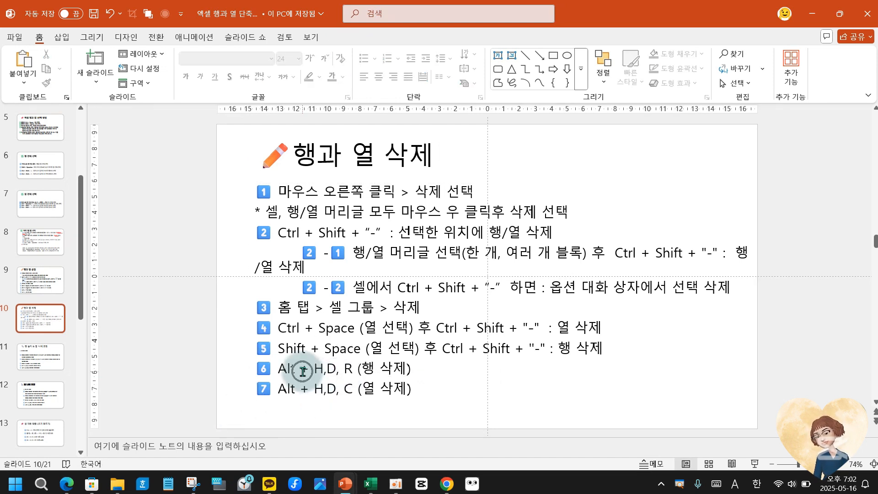
drag(302, 371, 326, 372)
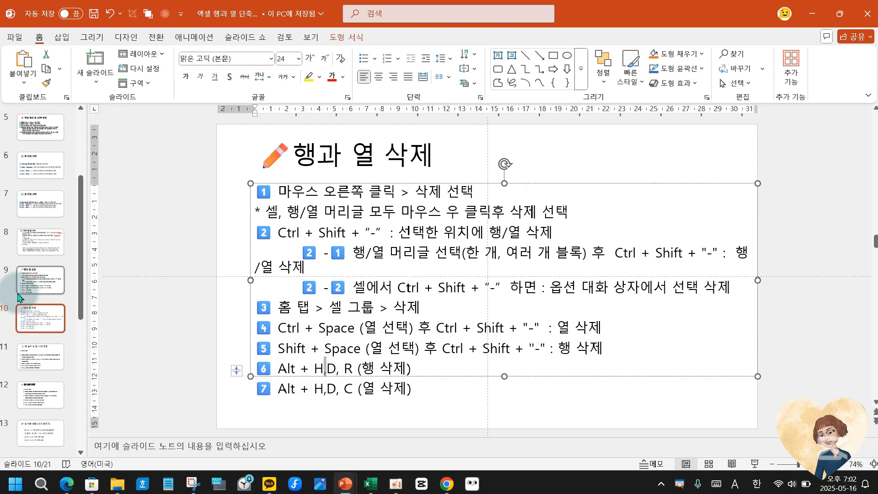
click(19, 315)
scroll(10, 373, down, 2)
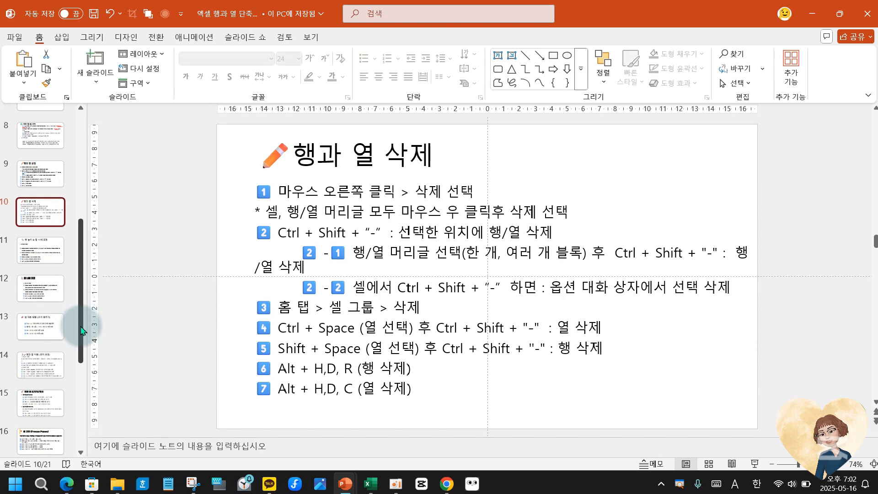
drag(80, 325, 83, 439)
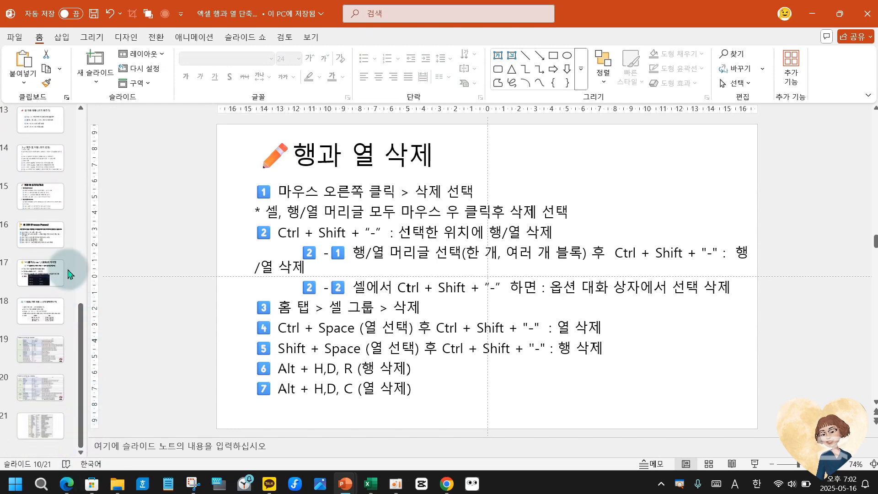
click(39, 247)
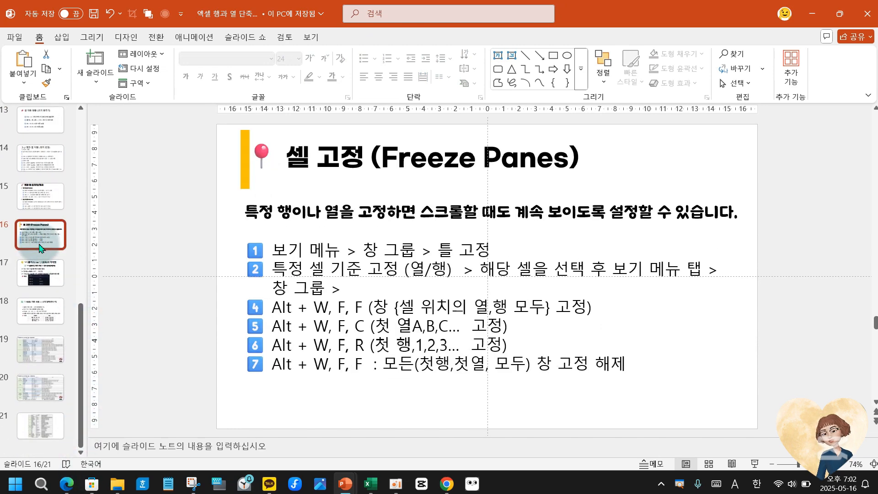
click(61, 277)
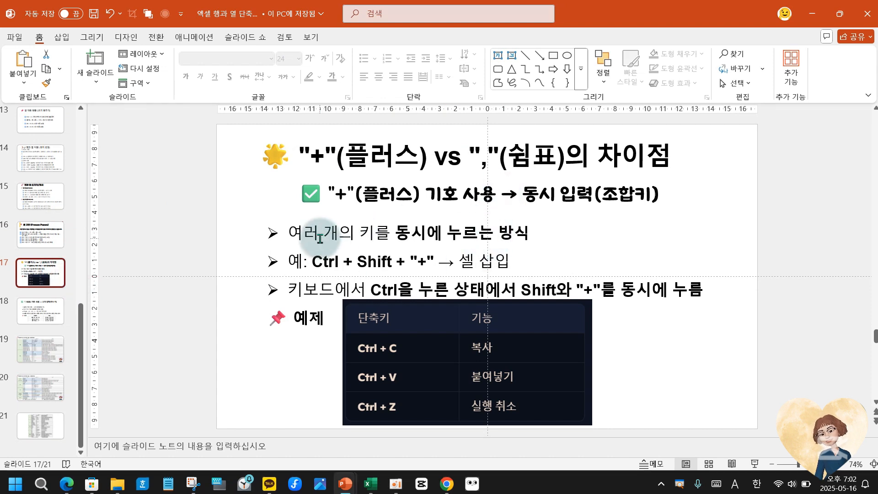
click(336, 197)
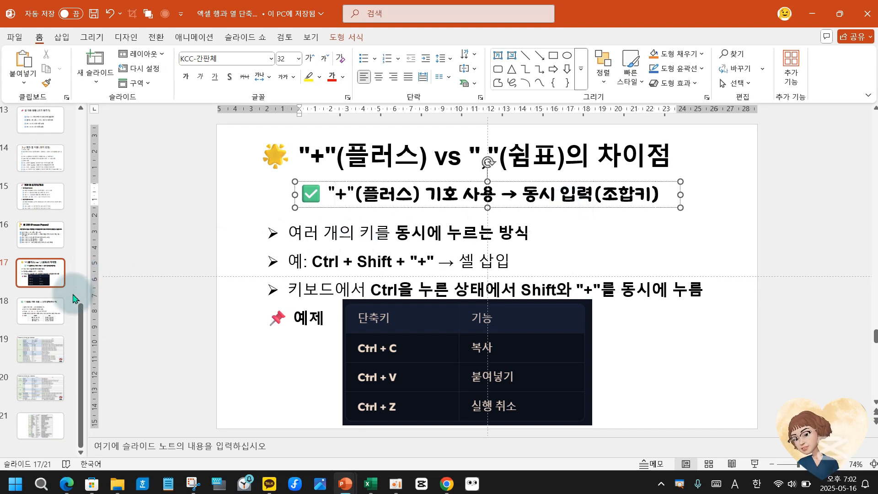
click(38, 313)
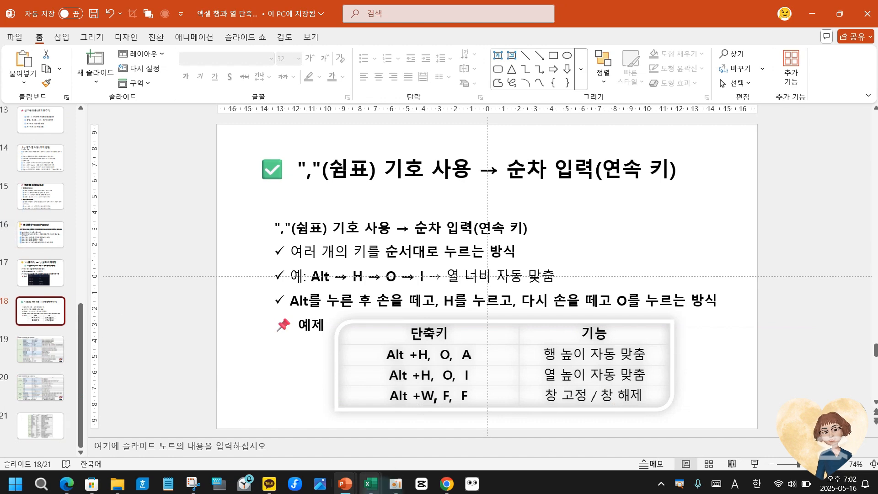
- Switch to the 행 열 편집 완벽 가이드 workbook in Excel and delete the entire sheet row containing B6
mouse_move(370, 484)
mouse_move(438, 437)
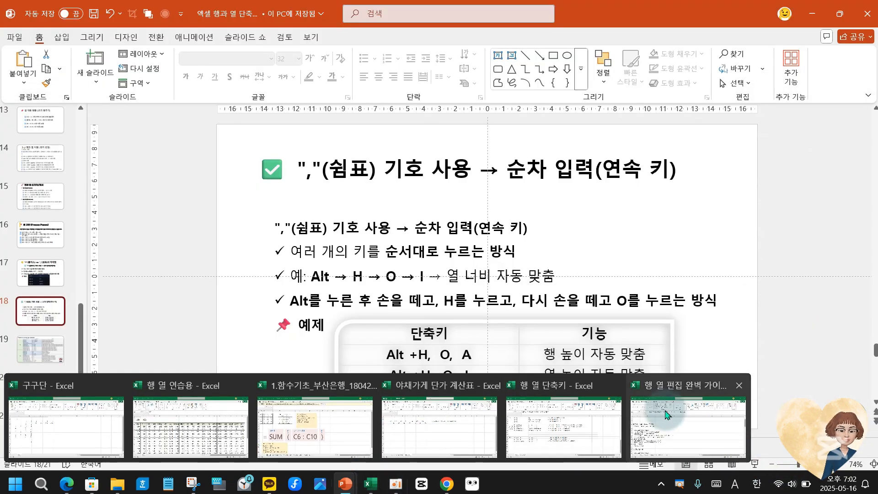
click(677, 427)
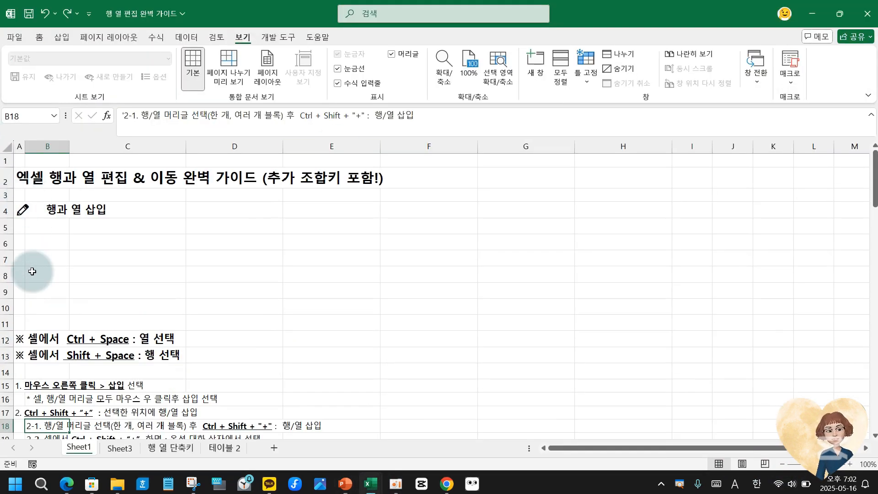
click(40, 240)
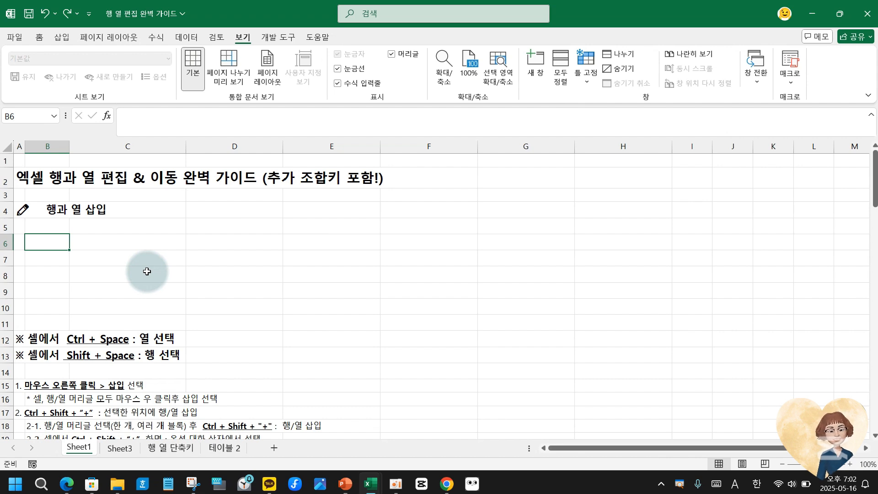
key(alt+h)
key(d)
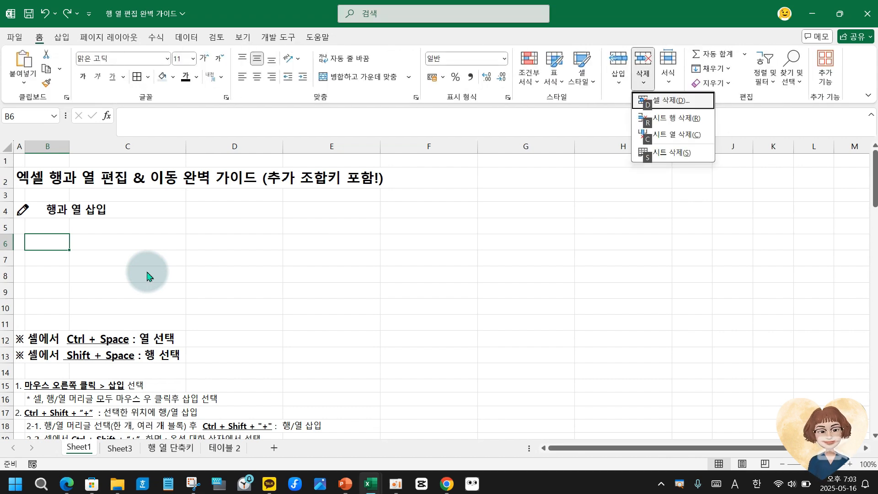
key(r)
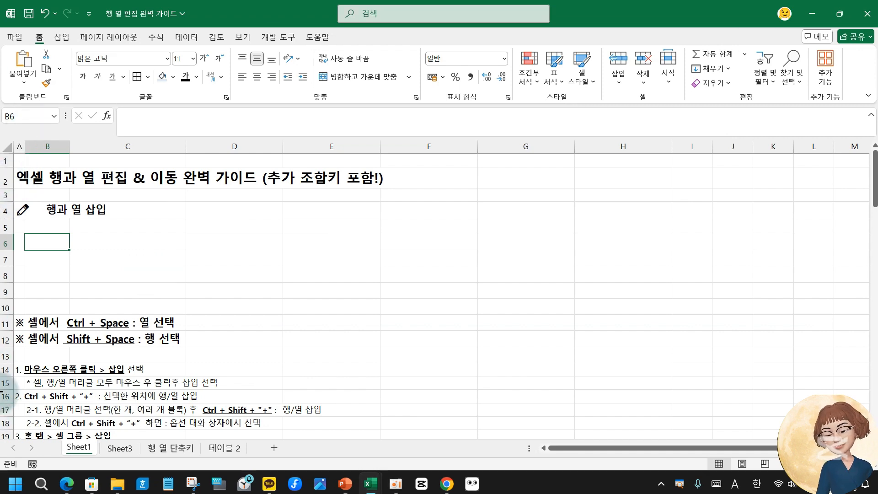
- Change the heading text in A4 to 행(R)과 열(C) 삽입
click(37, 209)
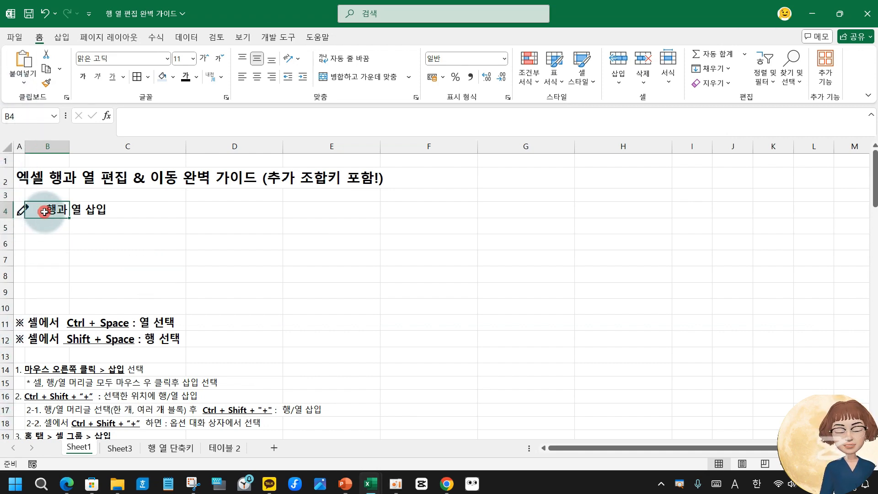
click(19, 211)
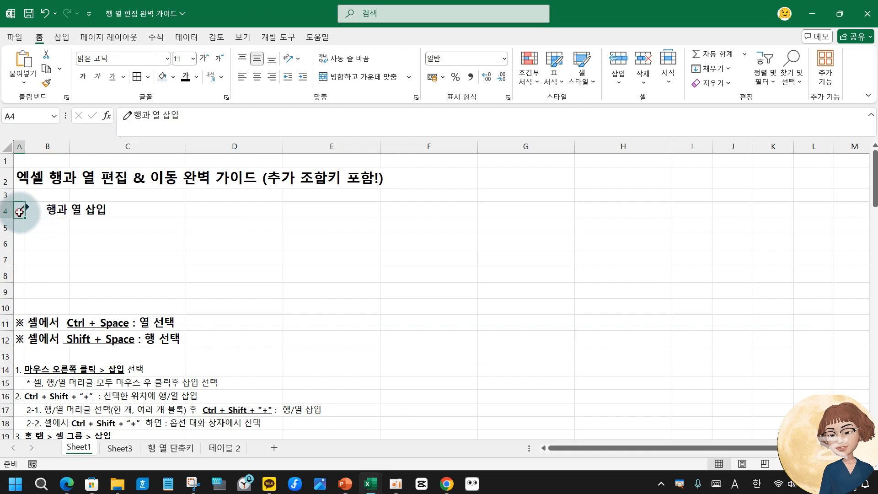
click(140, 116)
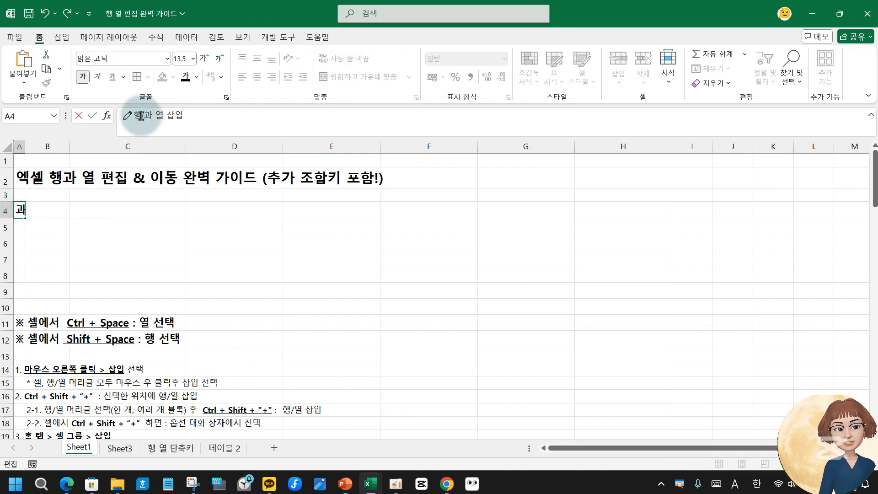
text((R))
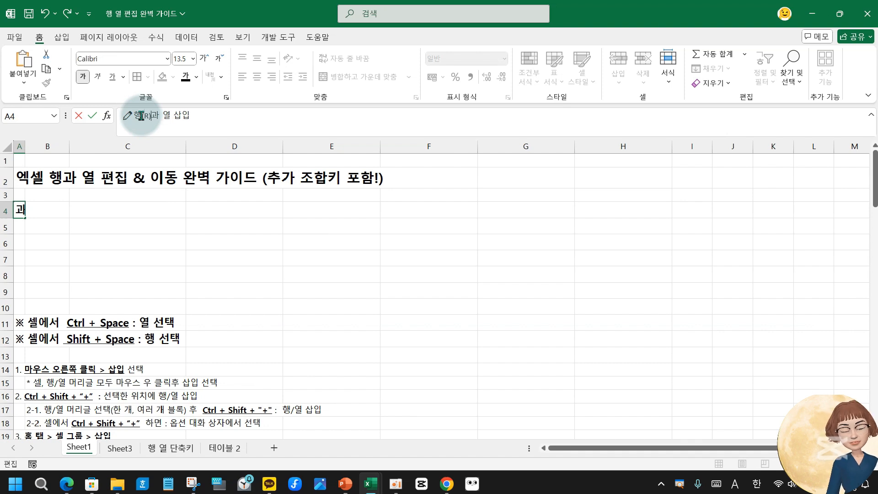
click(171, 117)
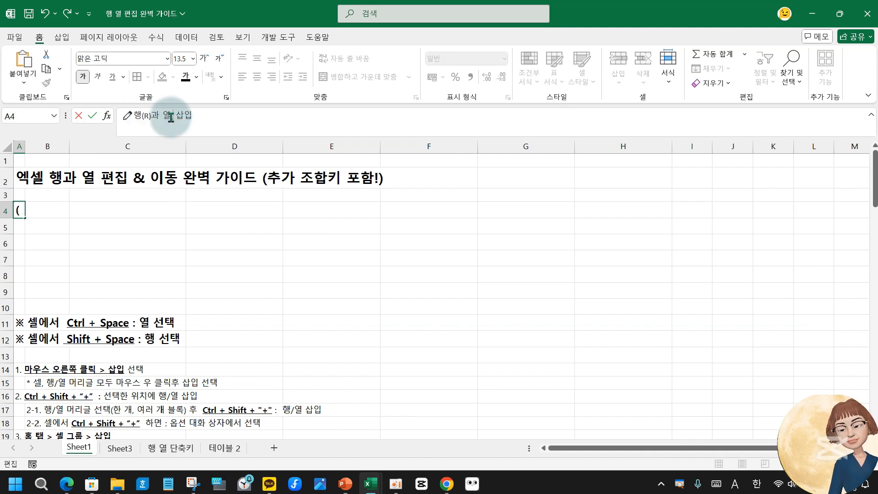
text((C))
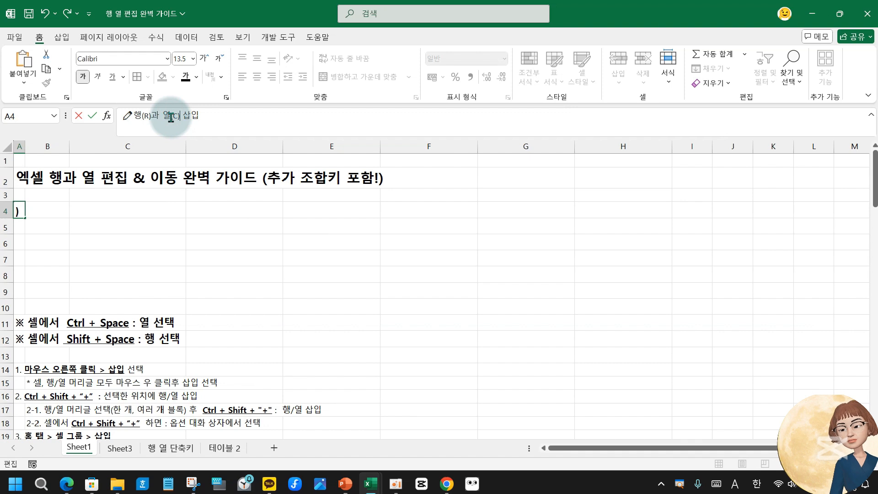
click(83, 272)
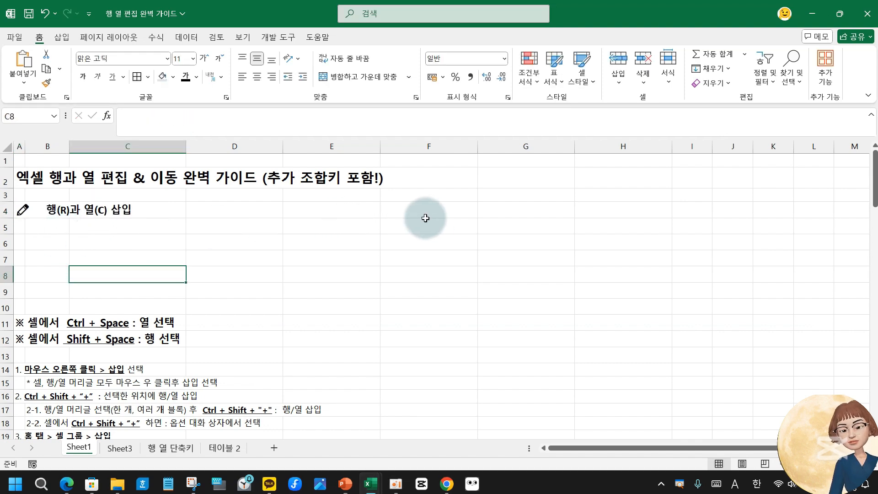
- Enter 1 in cell F5 as sample data
click(401, 211)
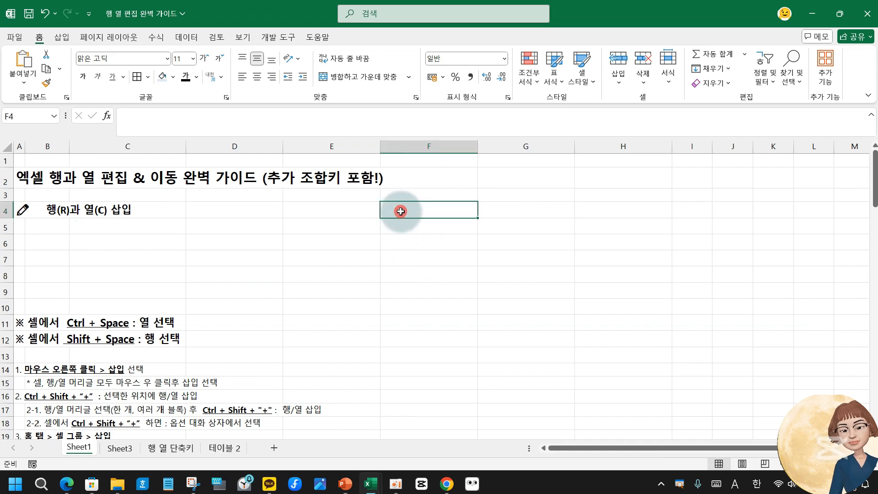
click(403, 221)
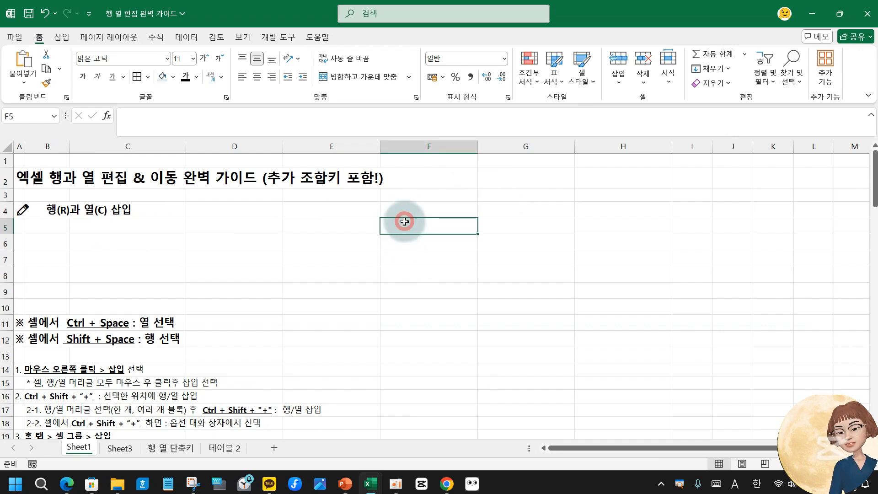
text(1)
click(415, 247)
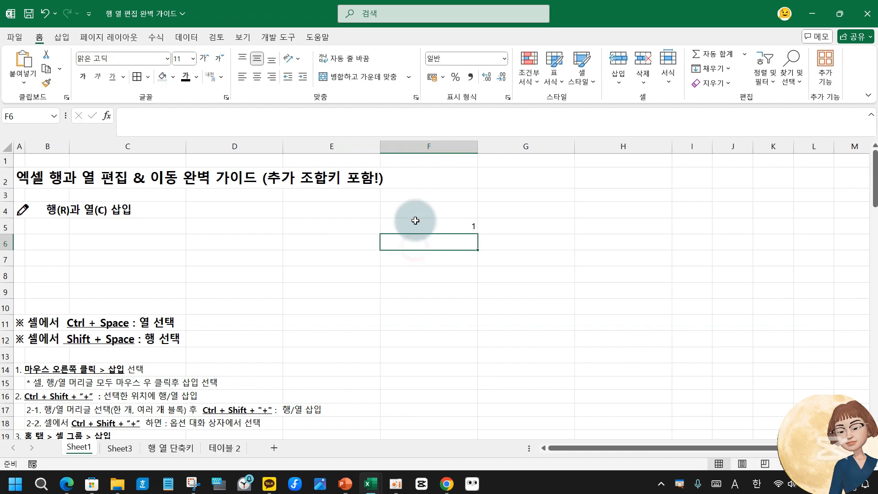
- Delete the entire sheet column containing the sample value in F5
click(415, 227)
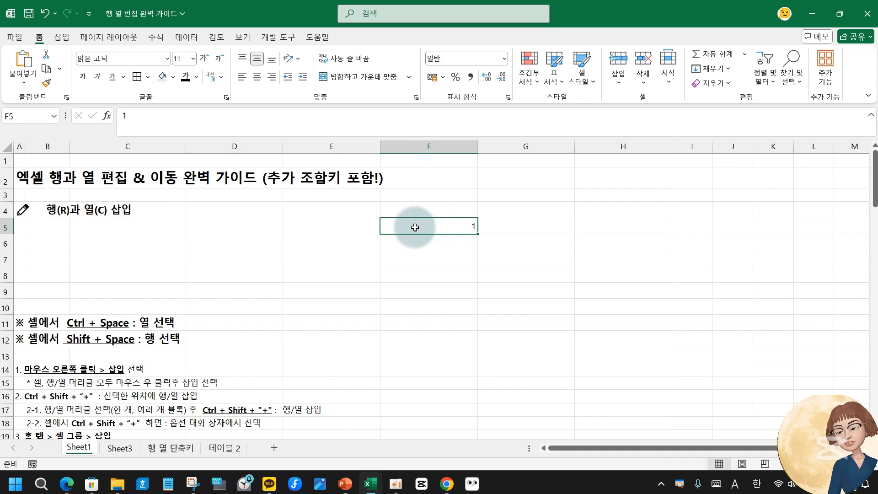
key(alt)
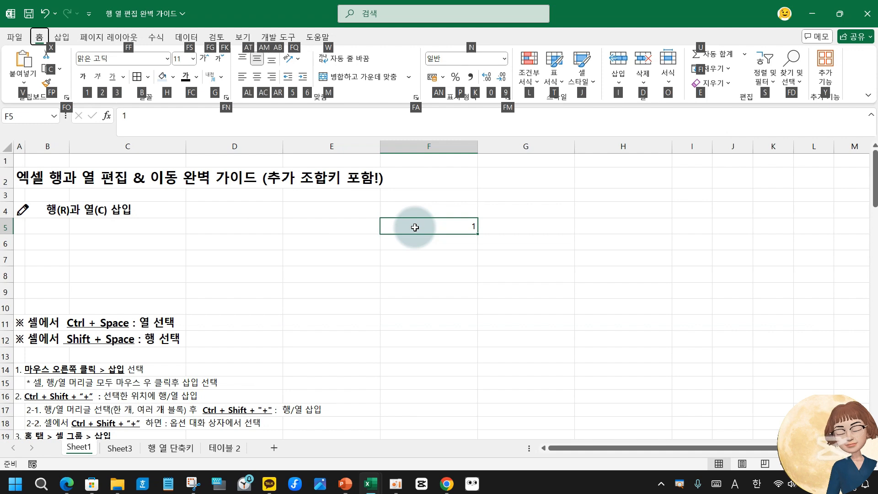
click(430, 227)
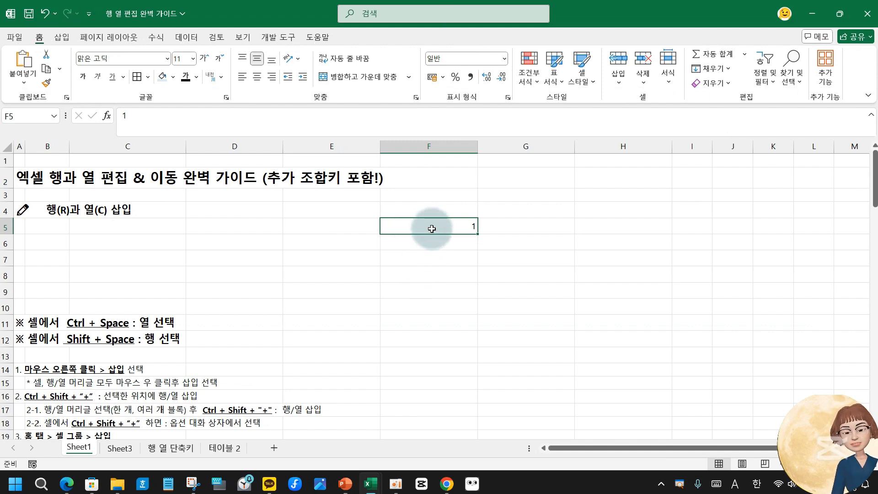
key(alt)
key(h)
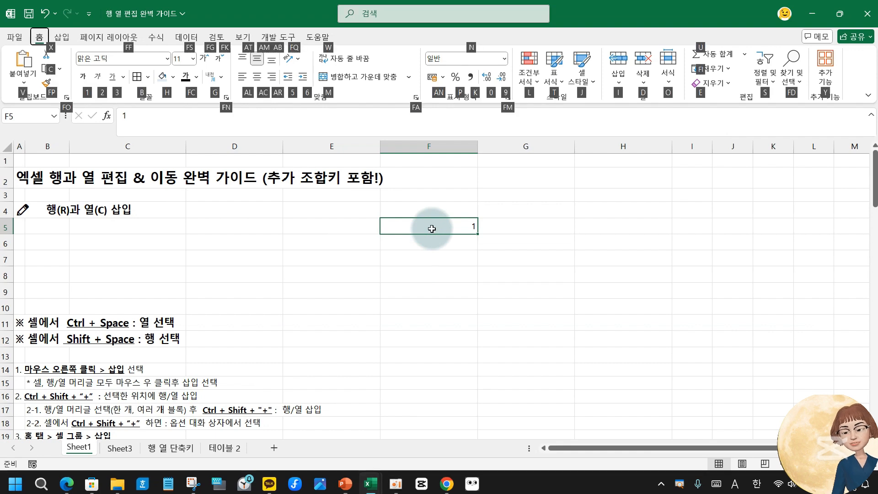
key(d)
key(c)
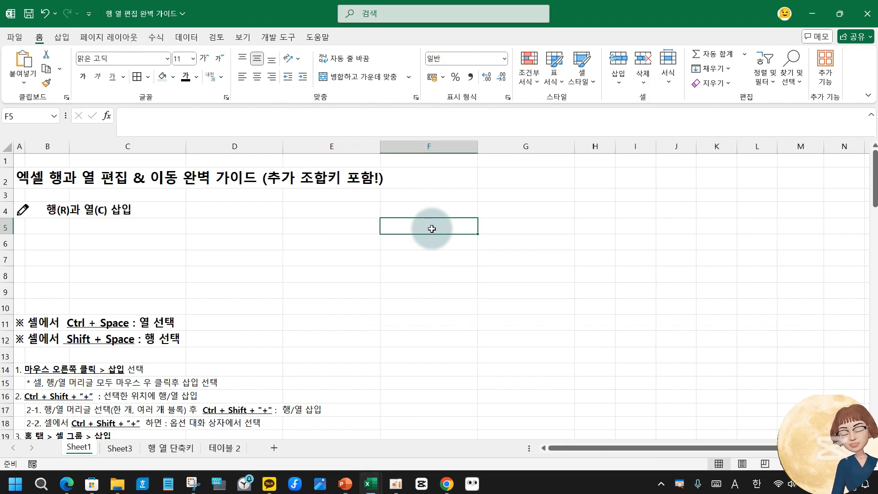
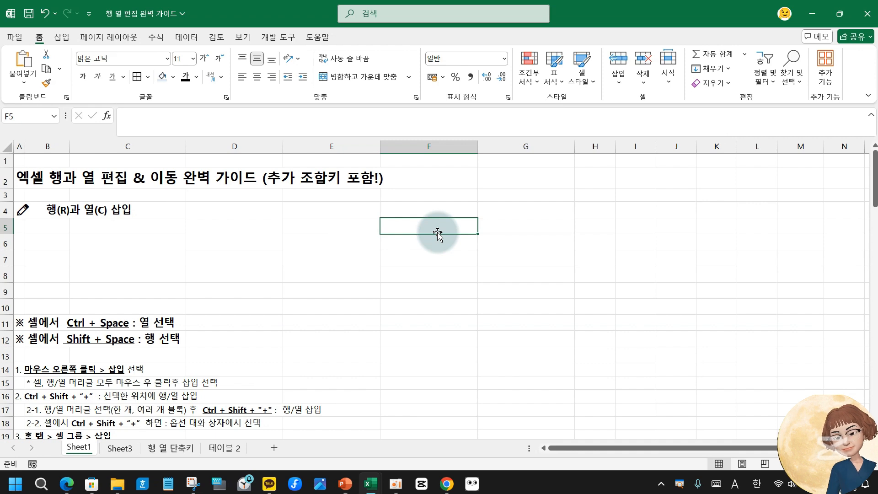
- Enter the sample value 1 in F5 again and reselect that cell
text(1)
key(Return)
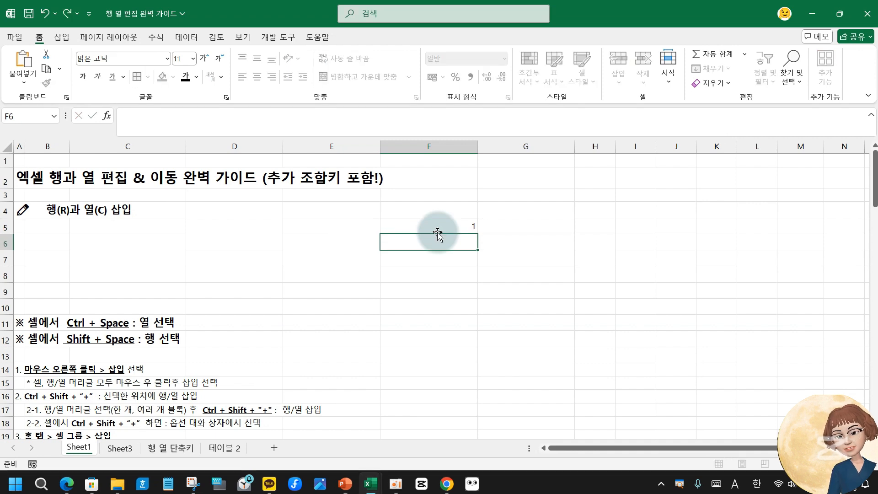
click(453, 227)
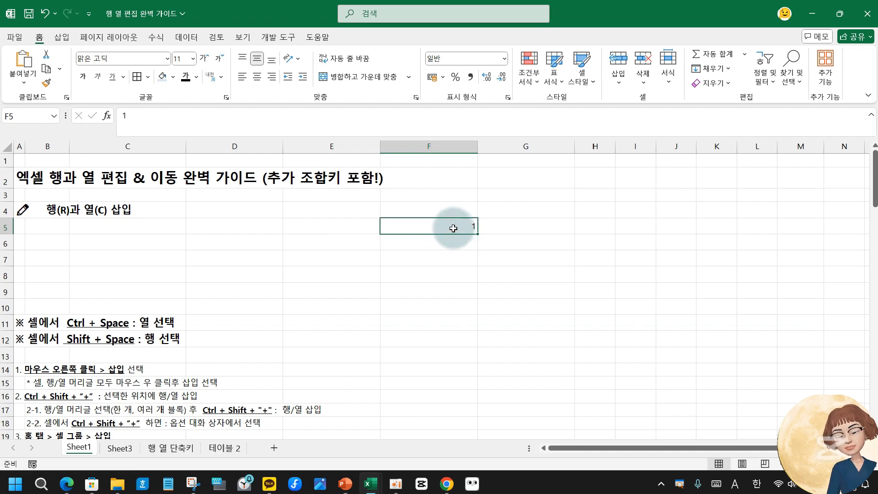
click(454, 228)
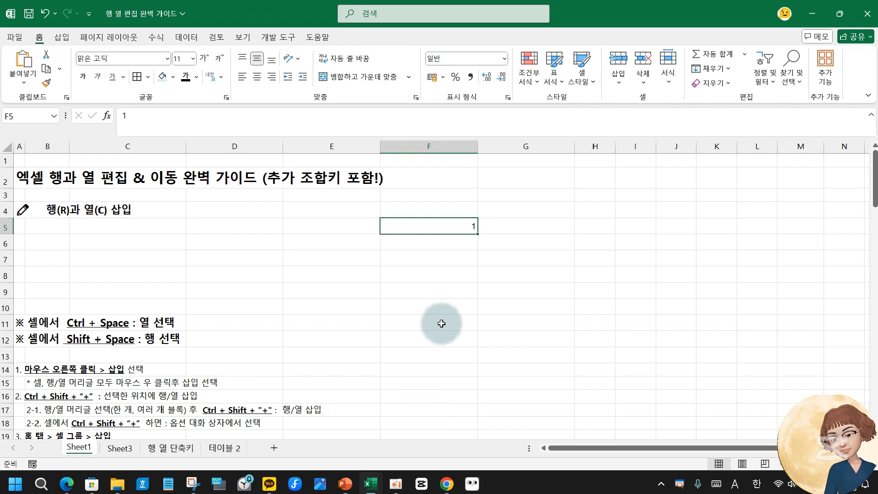
- Switch to the 엑셀 행과 열 단축키 2 presentation in PowerPoint and show slide 17 on "+" versus ","
mouse_move(346, 484)
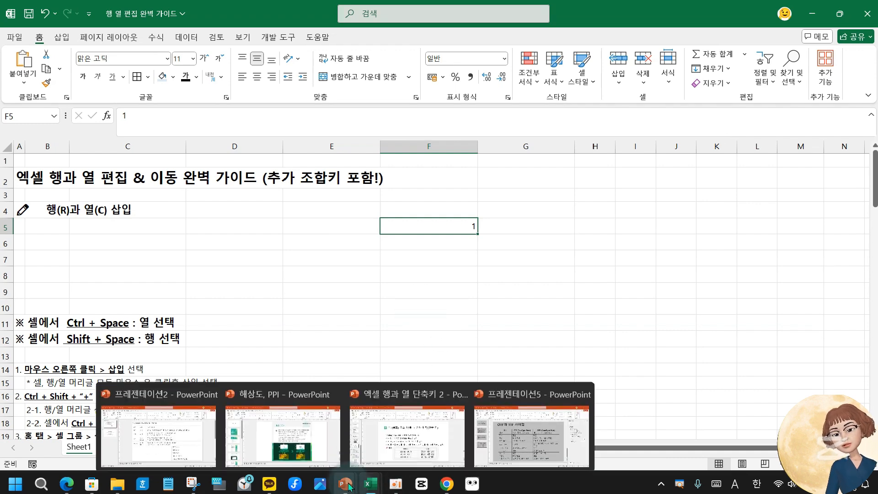
click(391, 455)
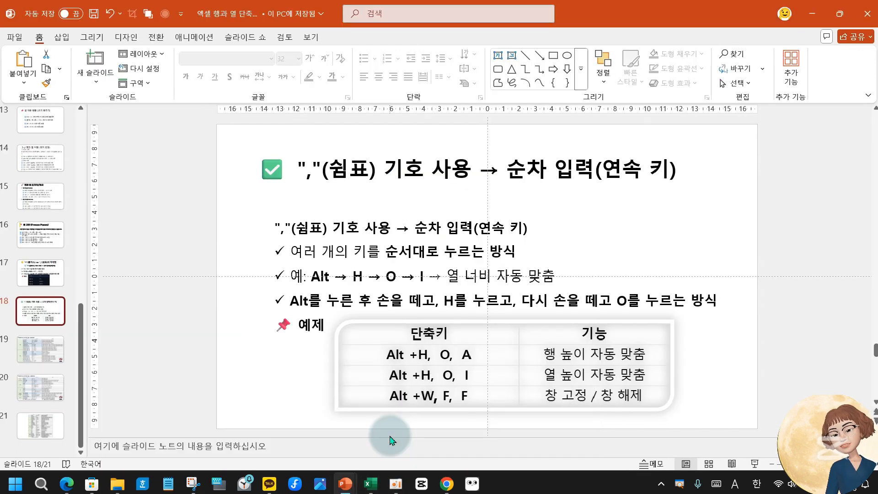
click(47, 286)
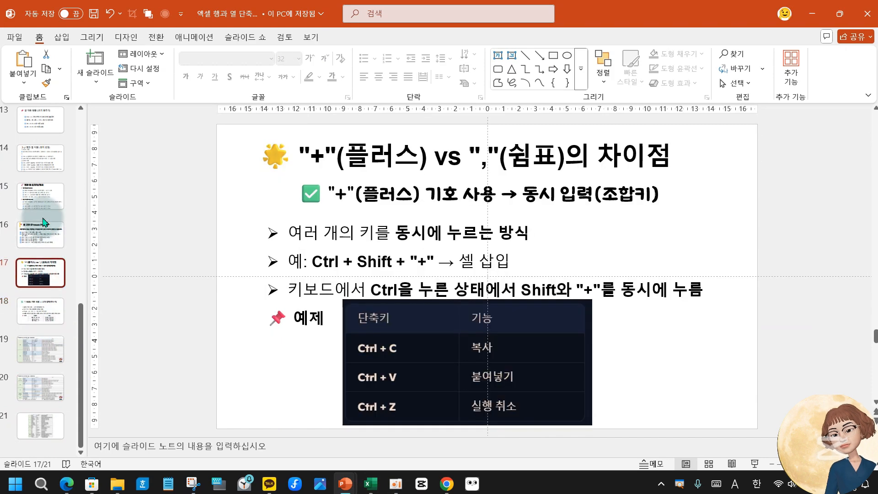
- Go back through the presentation's slides to slide 10, 행과 열 삭제, on deleting rows and columns
click(43, 202)
scroll(45, 193, up, 2)
click(44, 192)
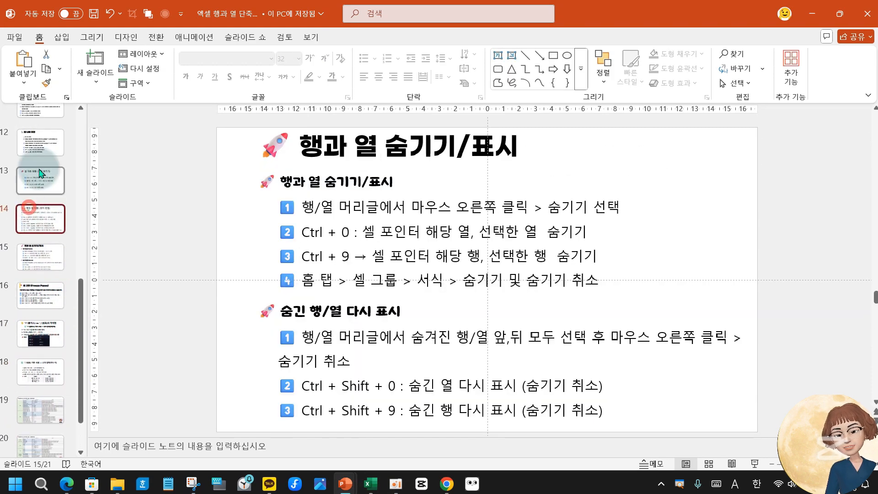
scroll(42, 186, up, 1)
click(41, 179)
click(40, 143)
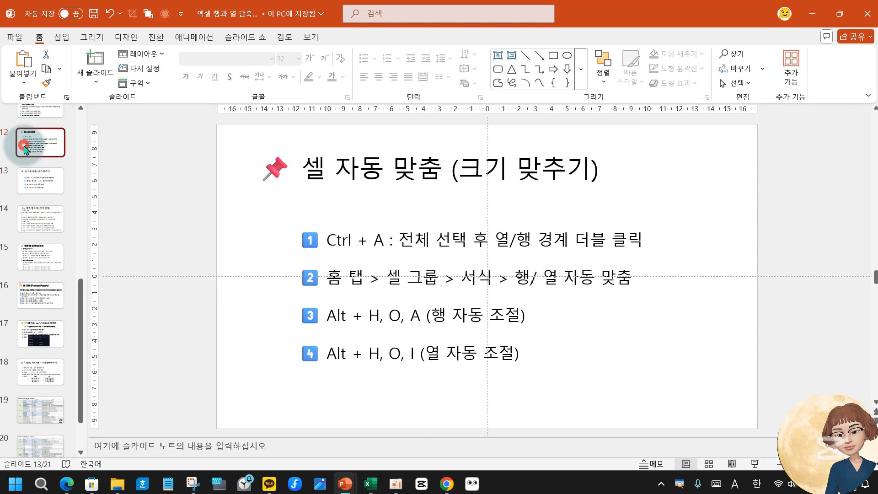
scroll(36, 151, up, 2)
click(38, 151)
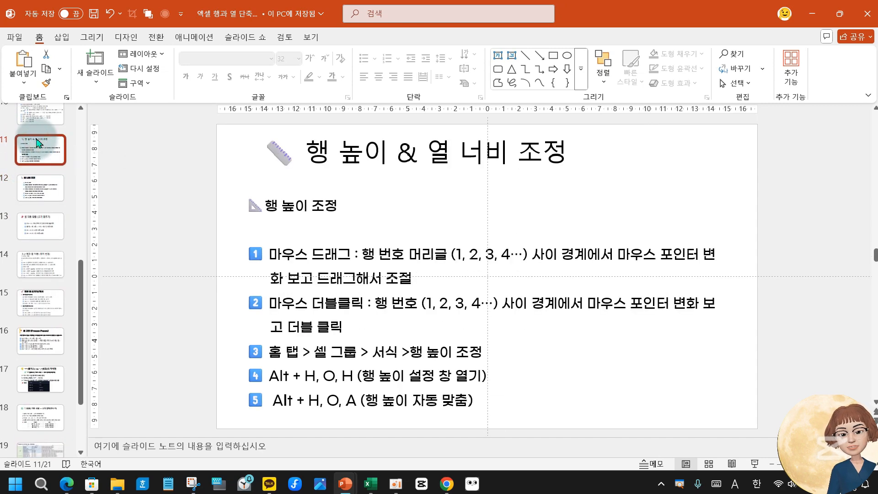
scroll(39, 151, up, 1)
click(40, 141)
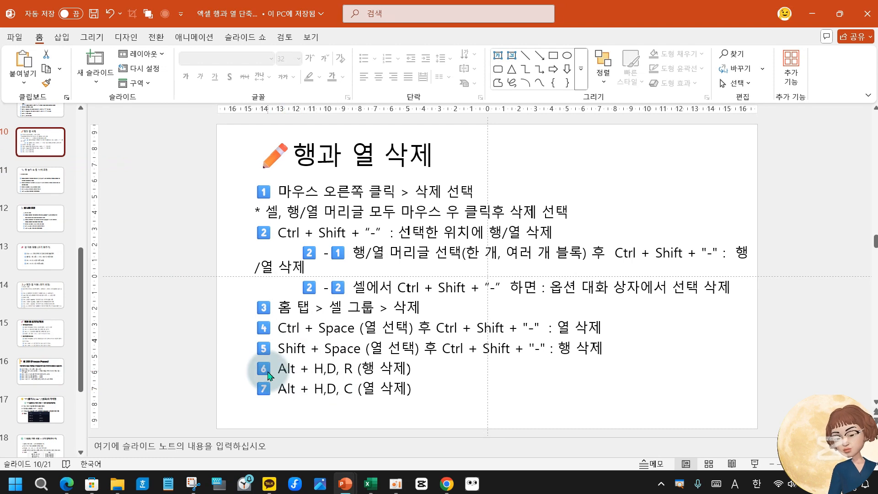
- Mark shortcut items 6–7 and 4–5 on the slide with red boxes, add a check mark, and clear the annotations
mouse_move(245, 350)
mouse_down()
mouse_move(402, 412)
mouse_move(434, 415)
mouse_up()
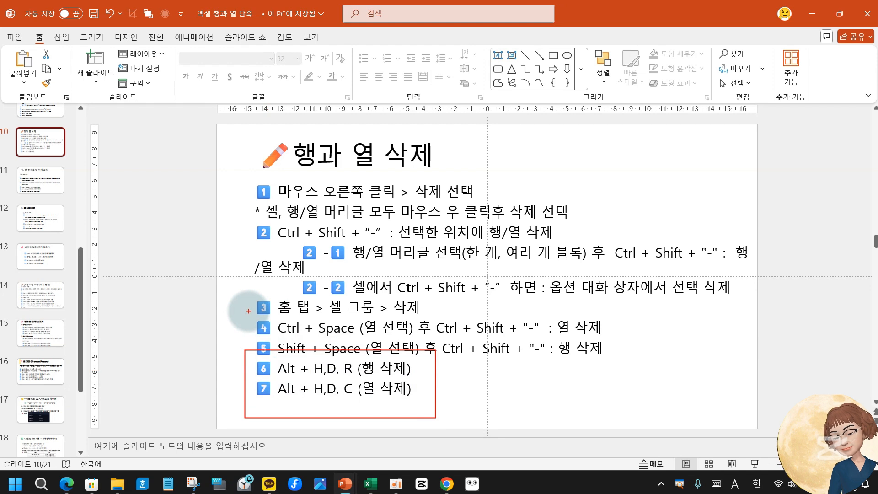
drag(249, 312, 327, 338)
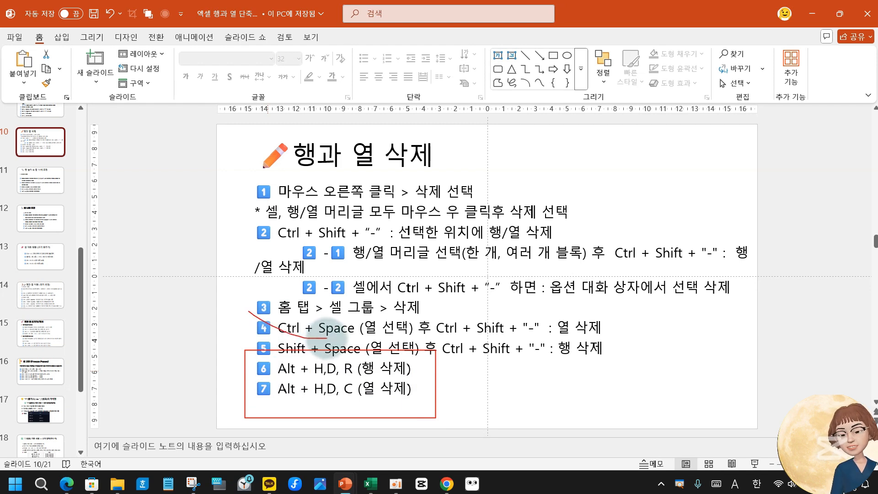
key(ctrl+z)
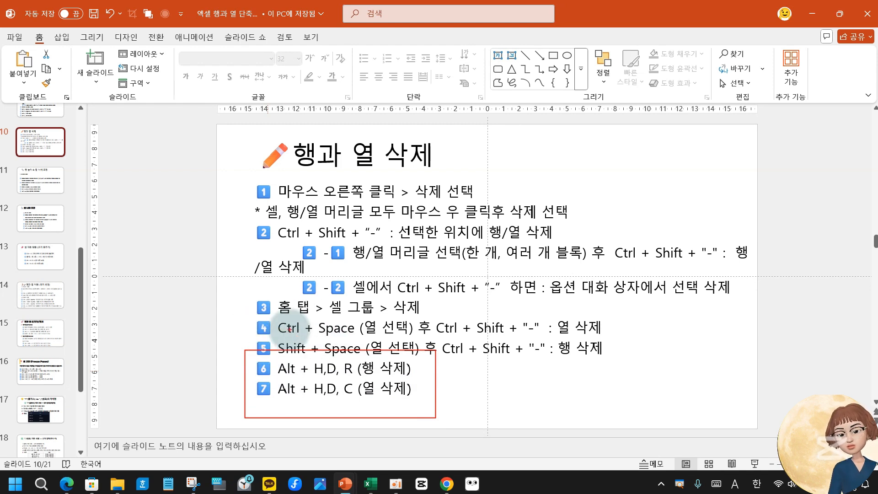
drag(237, 314, 637, 364)
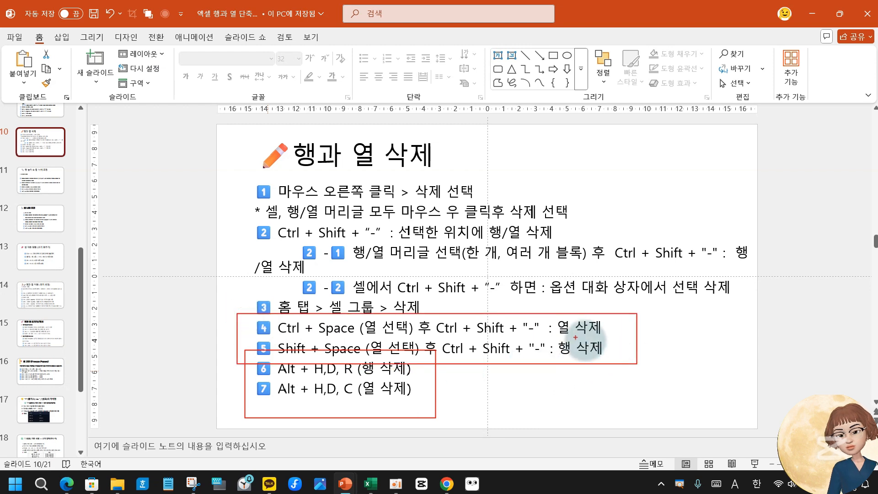
drag(432, 304, 459, 296)
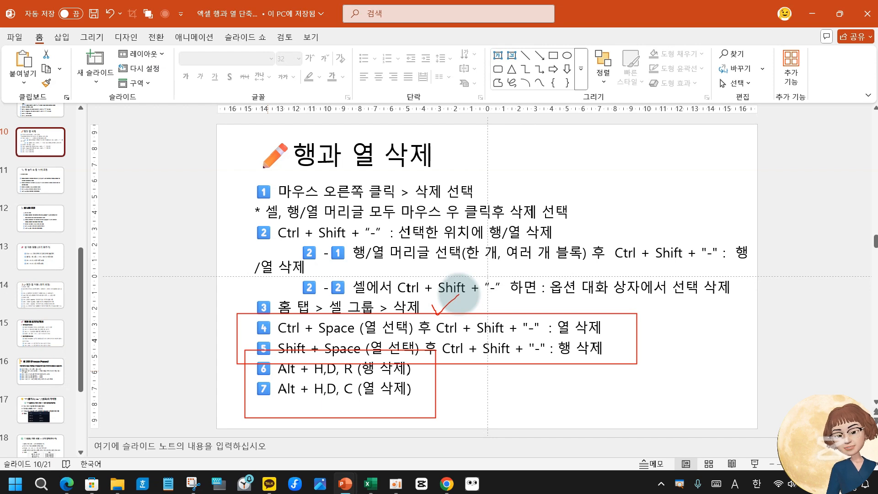
key(Escape)
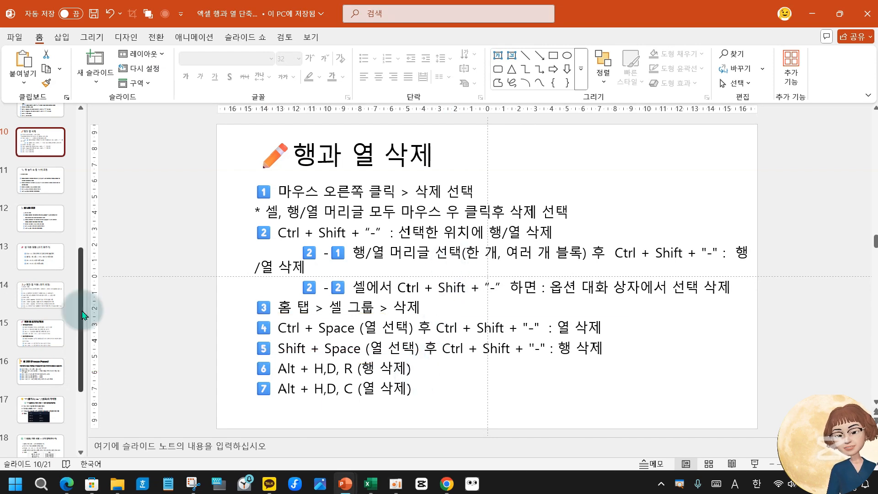
- Switch to the 행 열 편집 완벽 가이드 workbook in Excel and show the insert options for cell E6, closing them without inserting
mouse_move(372, 486)
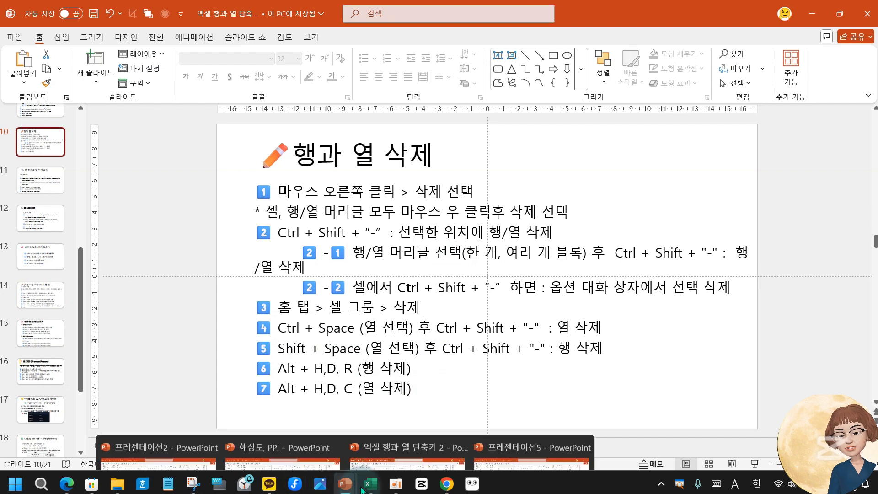
click(681, 430)
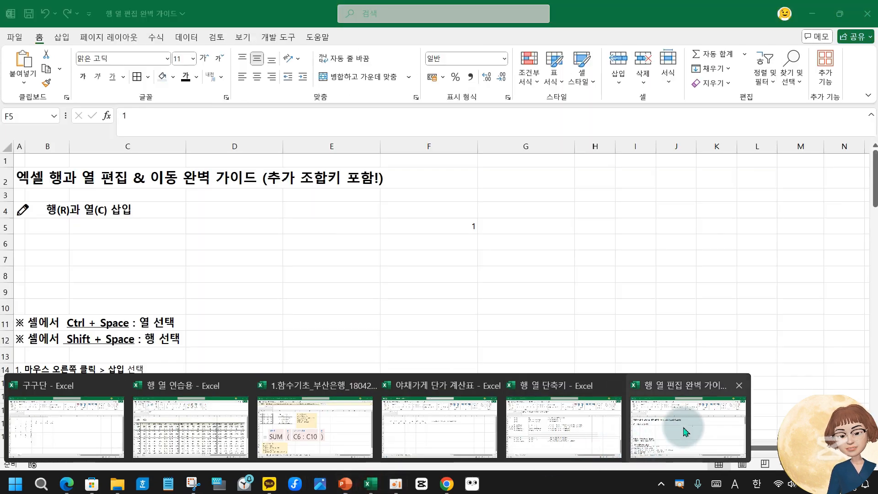
click(177, 247)
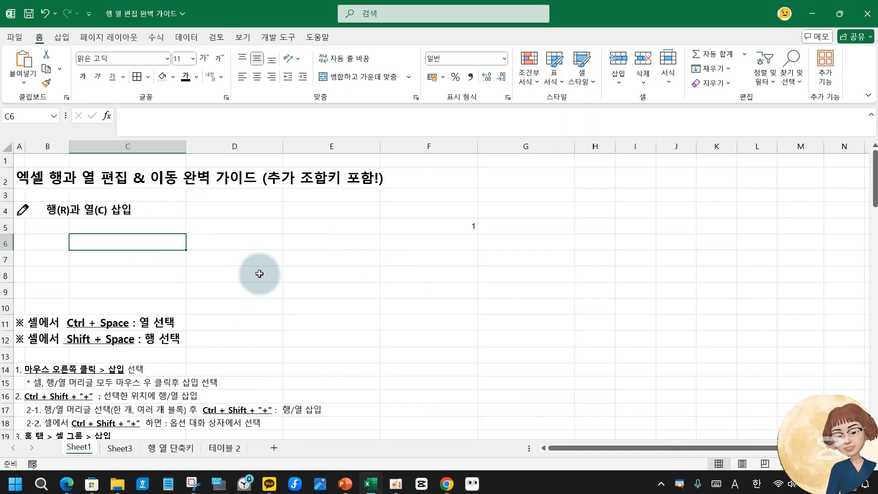
click(275, 243)
click(315, 243)
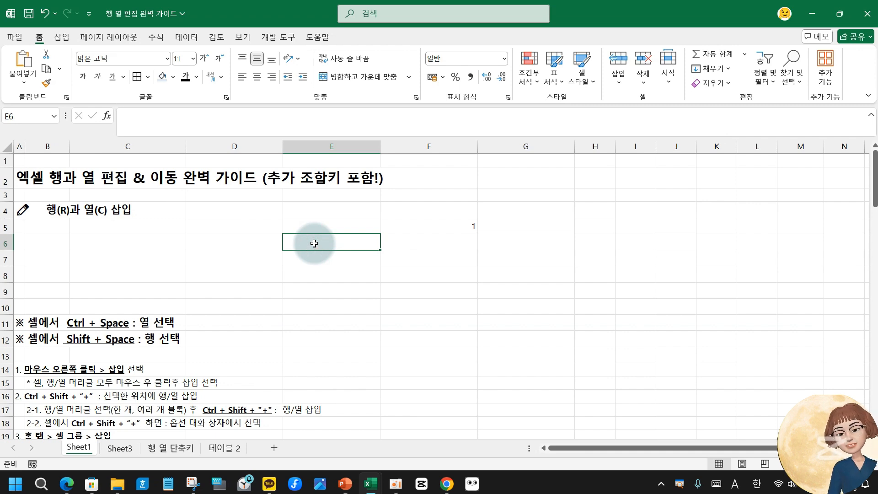
key(ctrl+shift+plus)
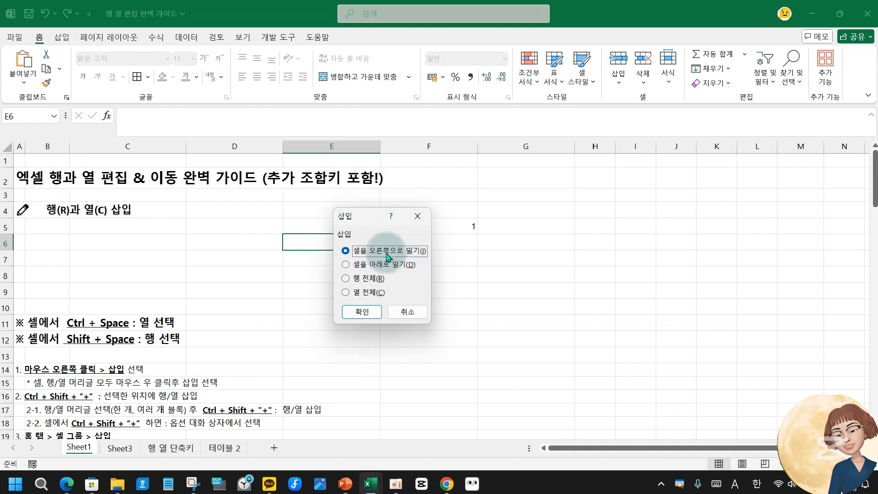
click(418, 216)
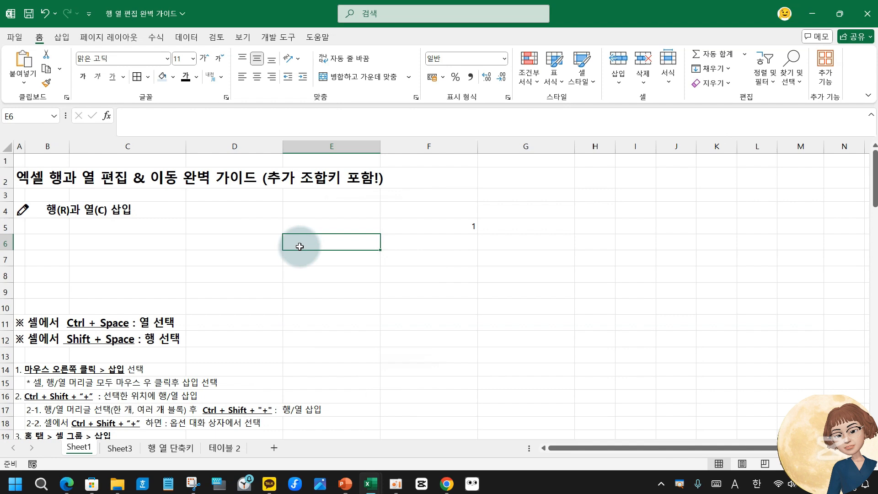
- Show the context menu commands for cell E8 and dismiss them without choosing any
click(328, 257)
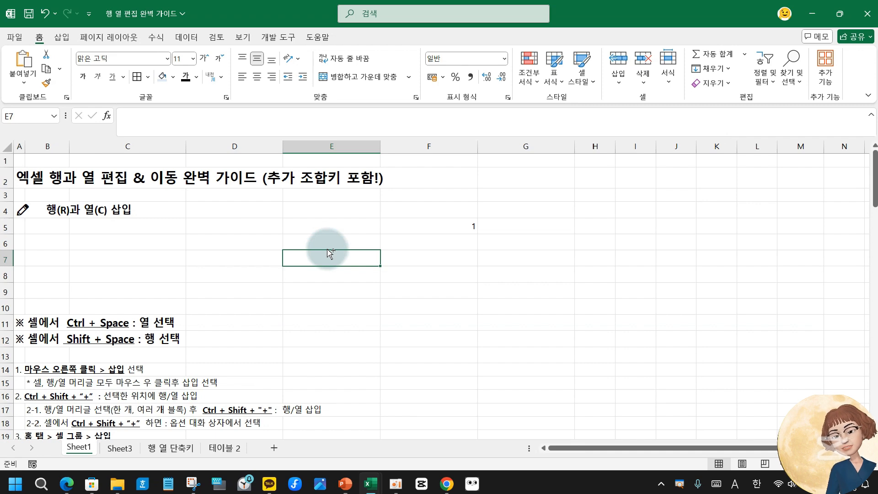
click(335, 294)
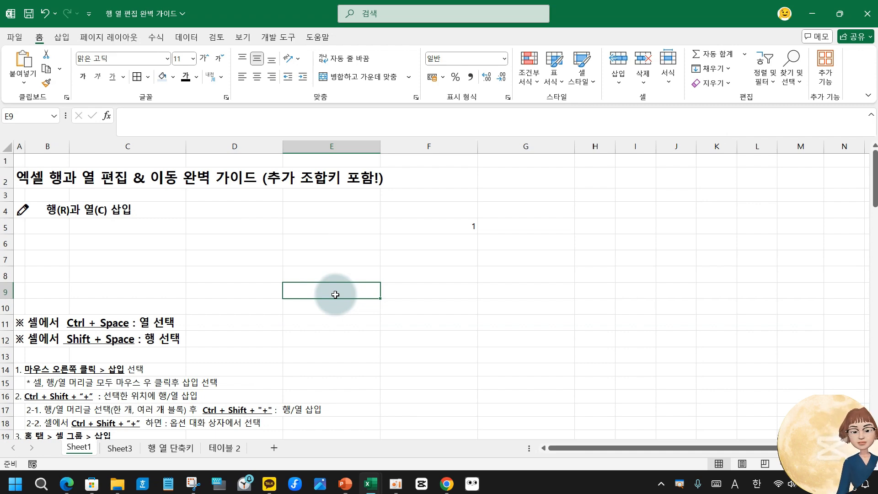
click(327, 278)
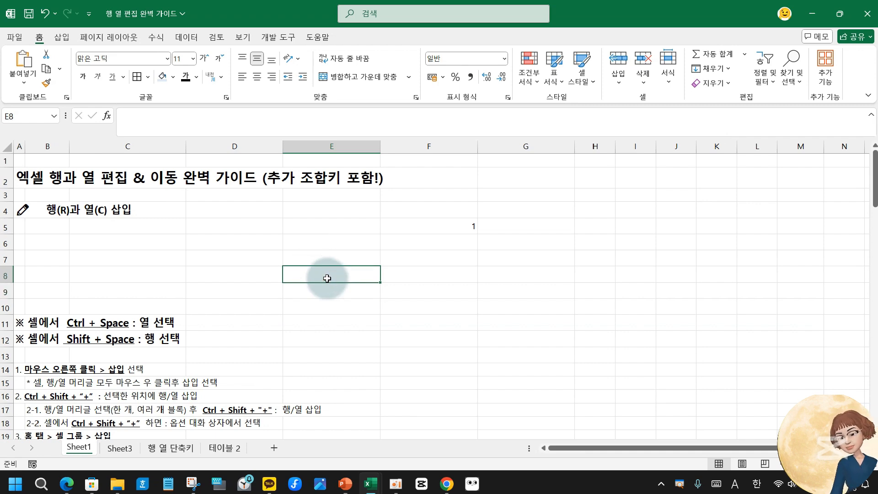
right_click(327, 278)
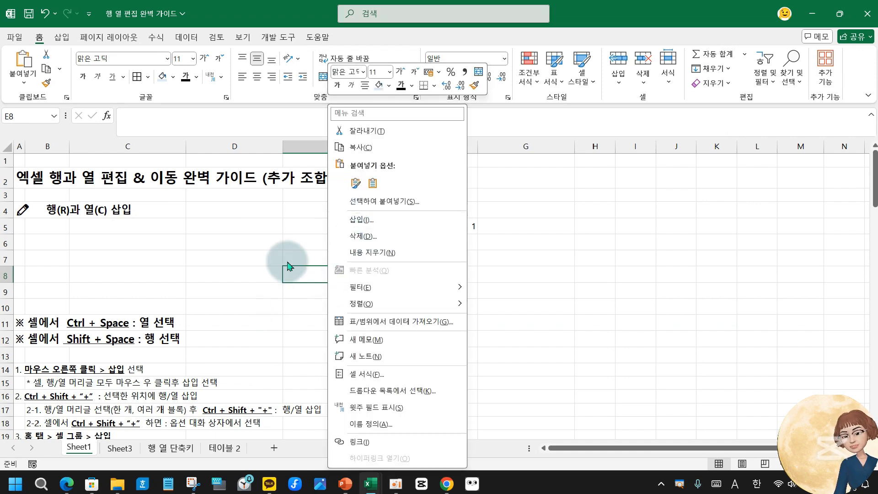
click(289, 279)
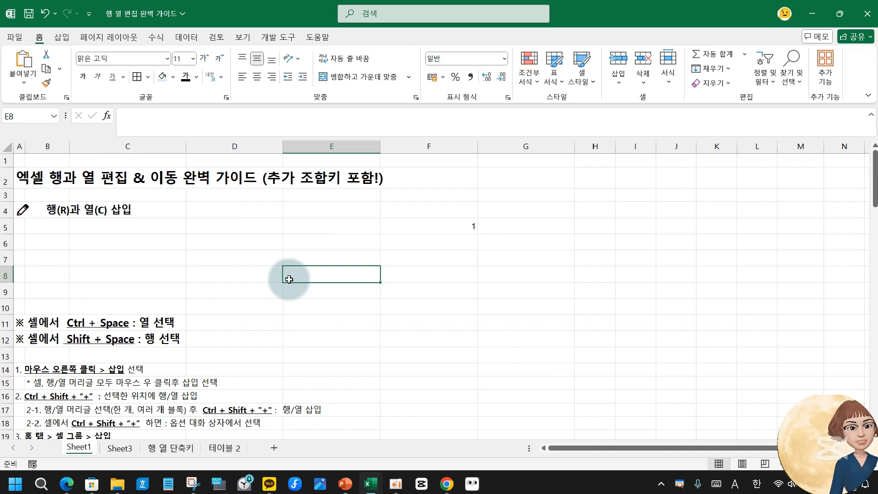
- Switch to the 엑셀 행과 열 단축키 2 presentation in PowerPoint and show slide 11 on row height and column width
click(346, 484)
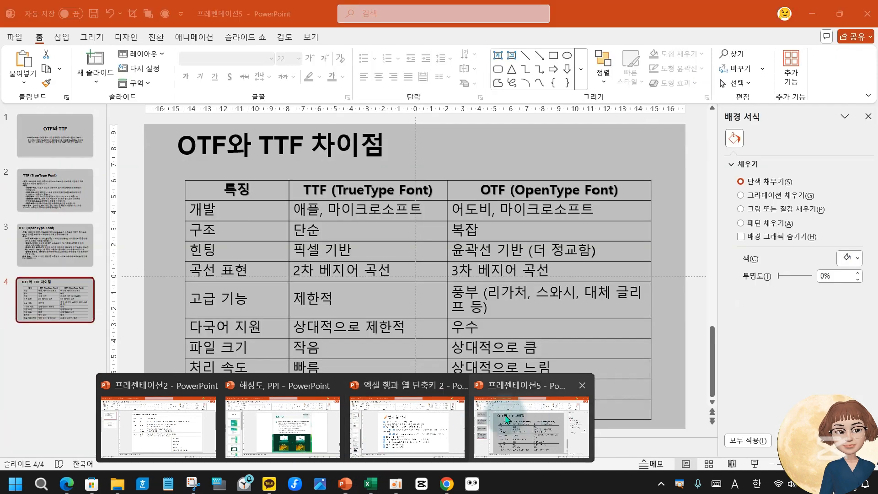
click(416, 420)
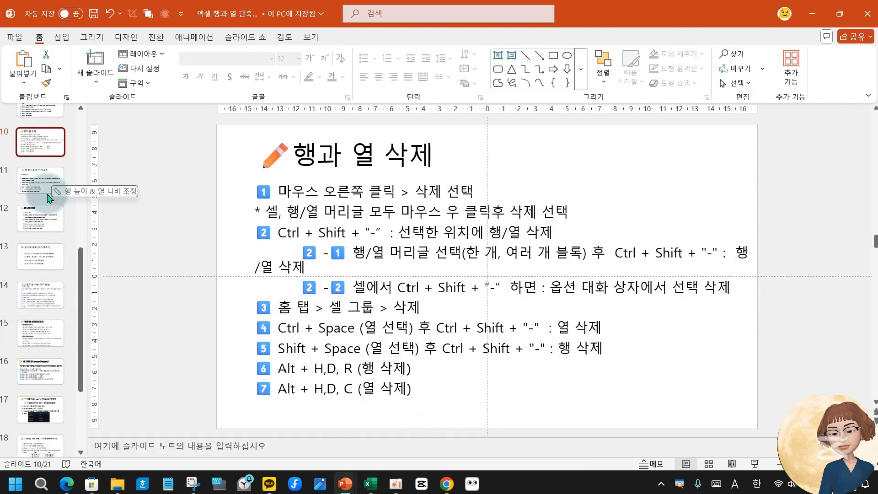
click(49, 185)
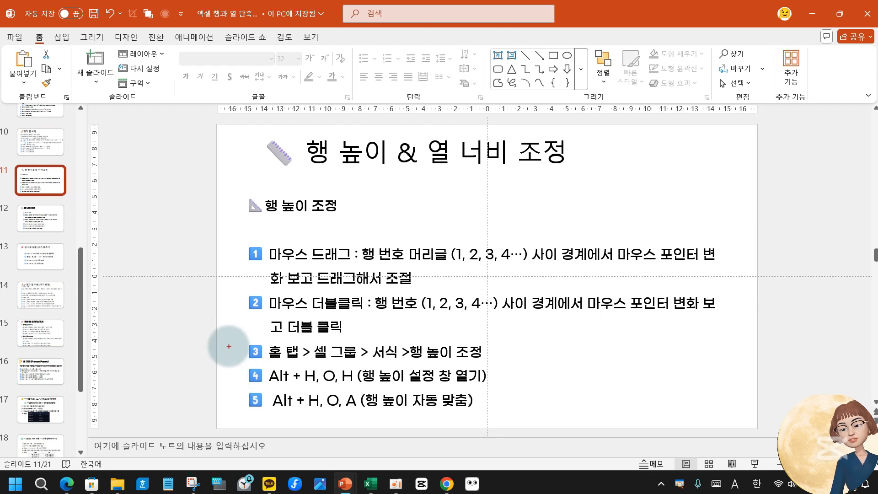
key(Escape)
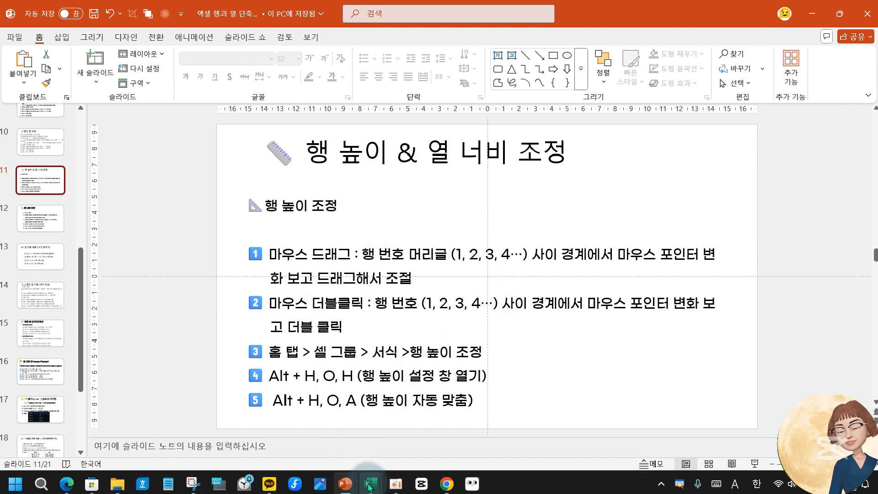
- Switch to the 행 열 편집 완벽 가이드 workbook in Excel and select column A, followed by column B
mouse_move(371, 484)
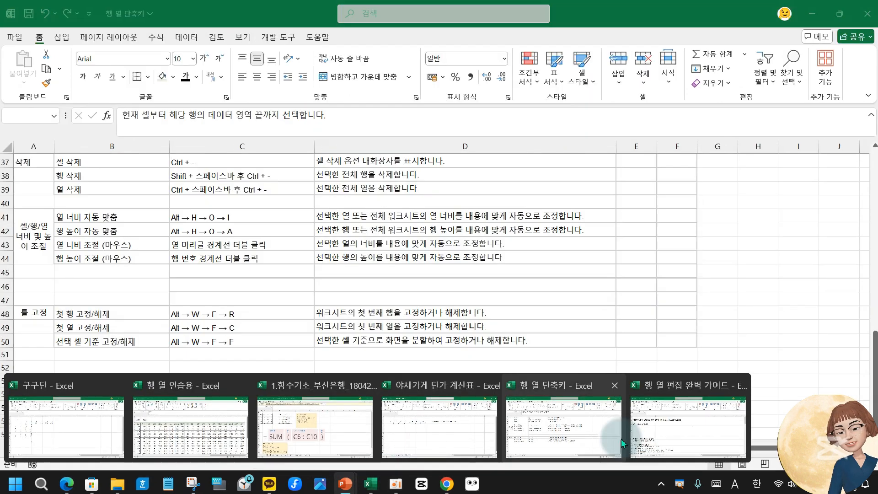
click(670, 430)
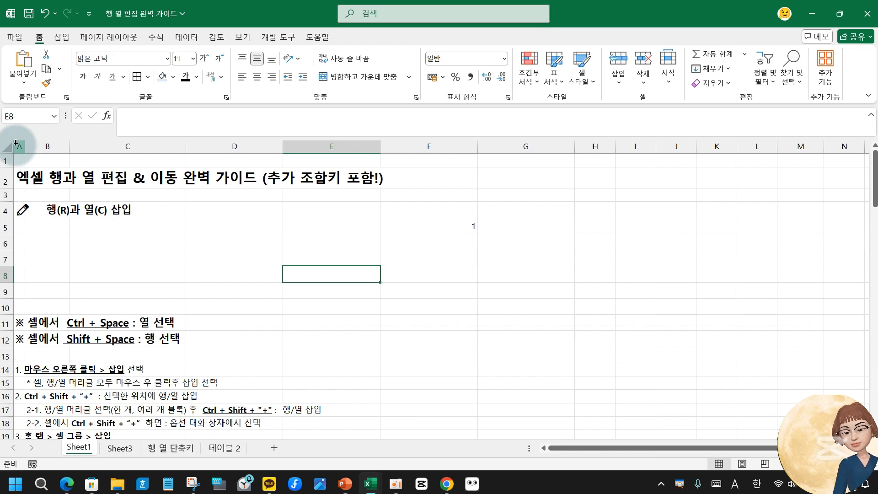
click(15, 144)
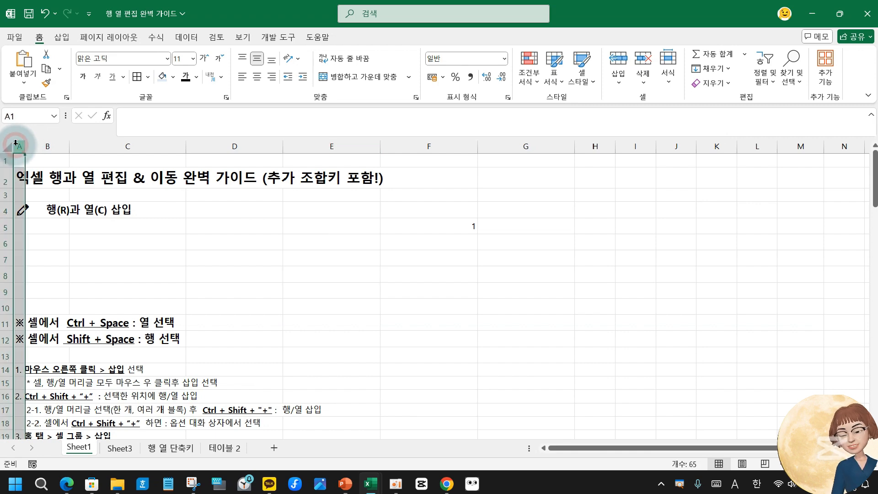
click(49, 147)
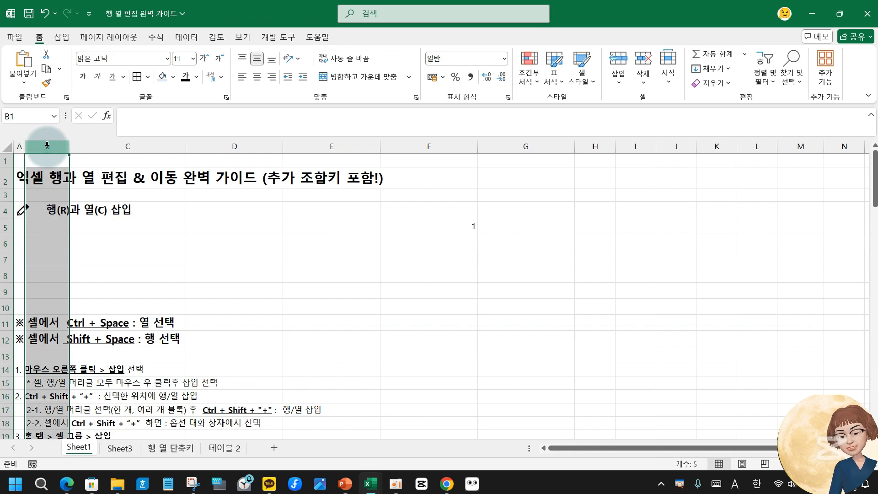
- Auto-fit column A's width to its contents, look over the changed sheet layout, and undo the auto-fit
double_click(24, 152)
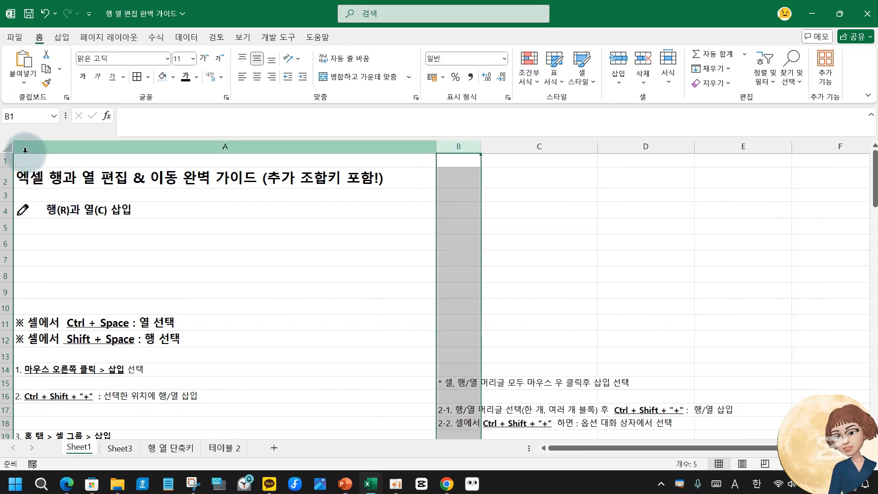
scroll(300, 255, down, 4)
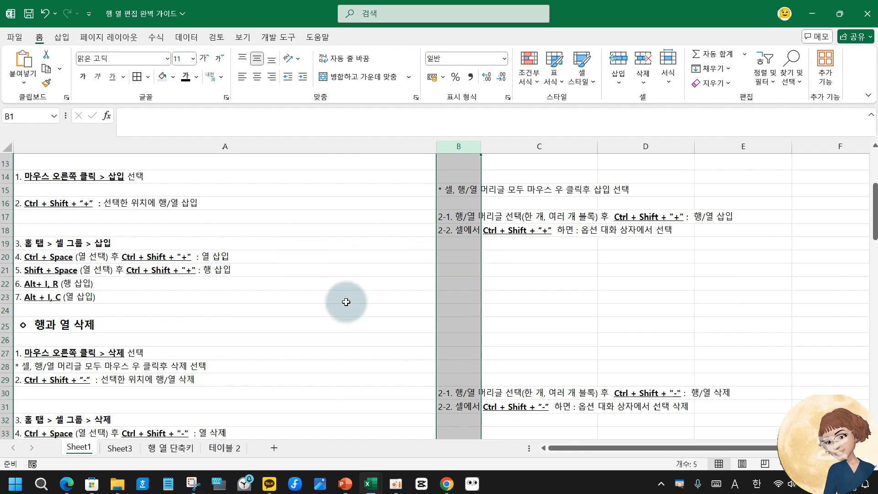
scroll(345, 302, down, 2)
scroll(346, 302, down, 3)
scroll(346, 302, up, 9)
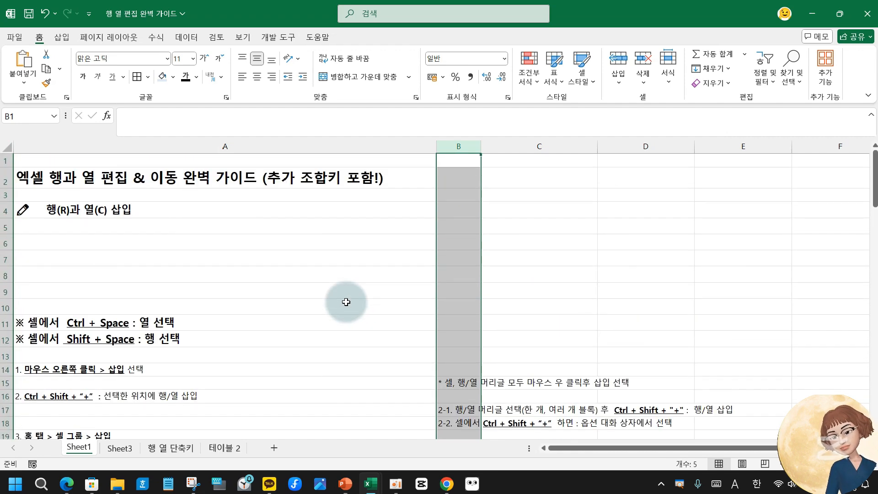
key(ctrl+z)
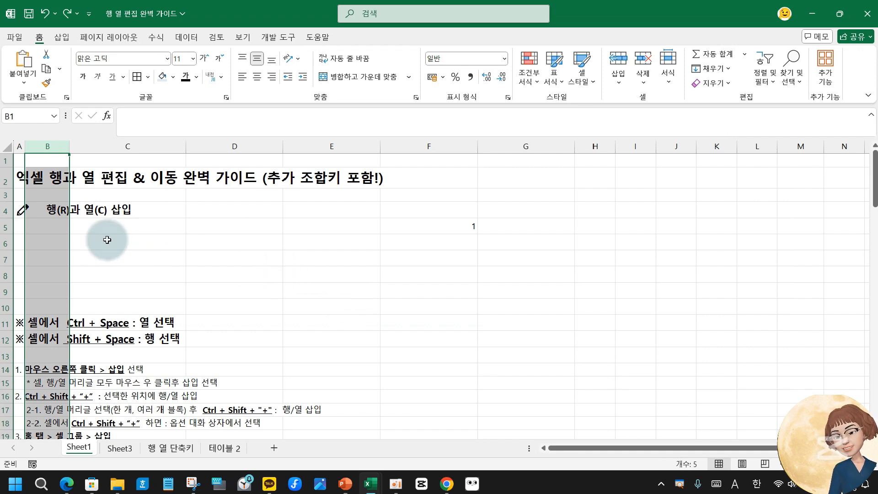
- Enlarge the height of title row 2 freehand to roughly three times its size
click(140, 211)
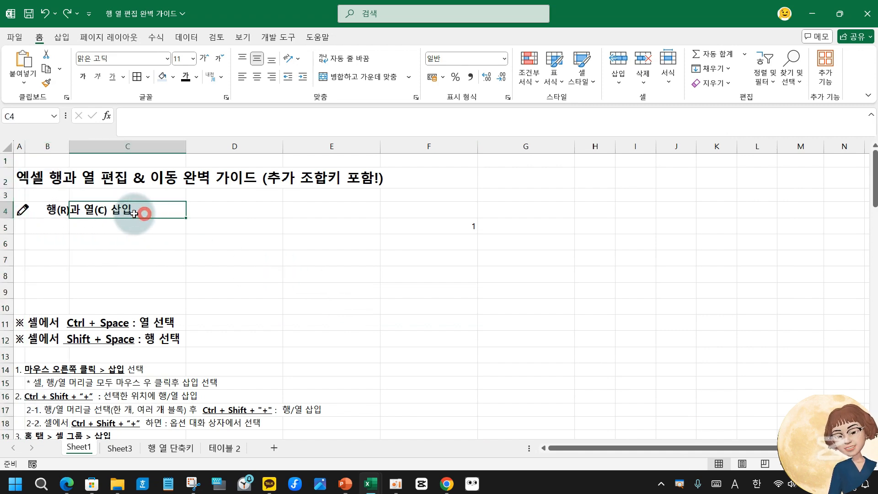
drag(6, 189, 6, 237)
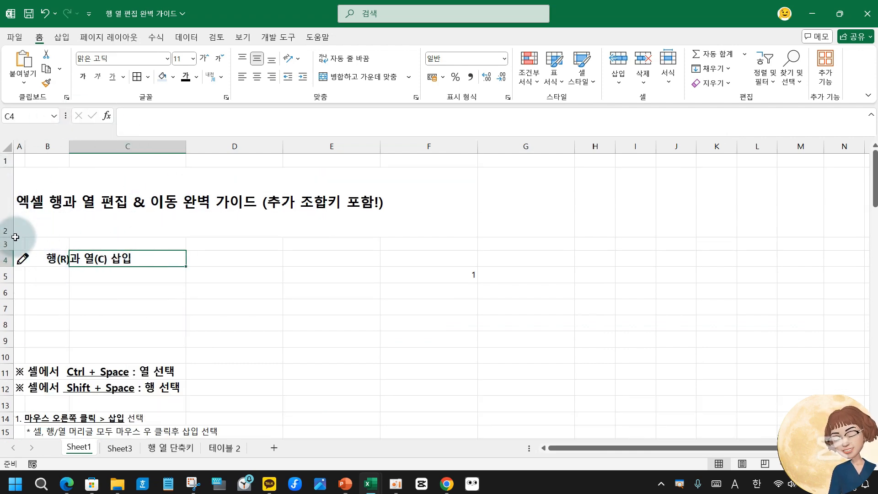
click(7, 195)
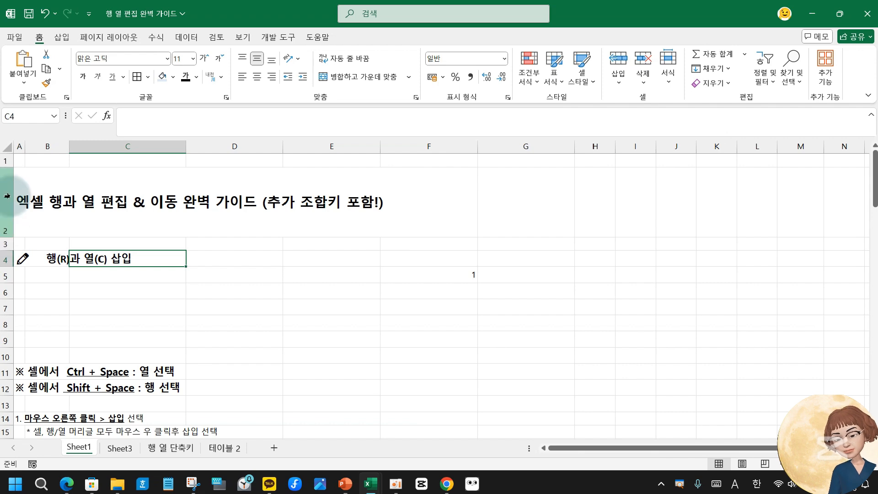
- Auto-fit the height of row 2 to its contents and select cell E4
double_click(6, 236)
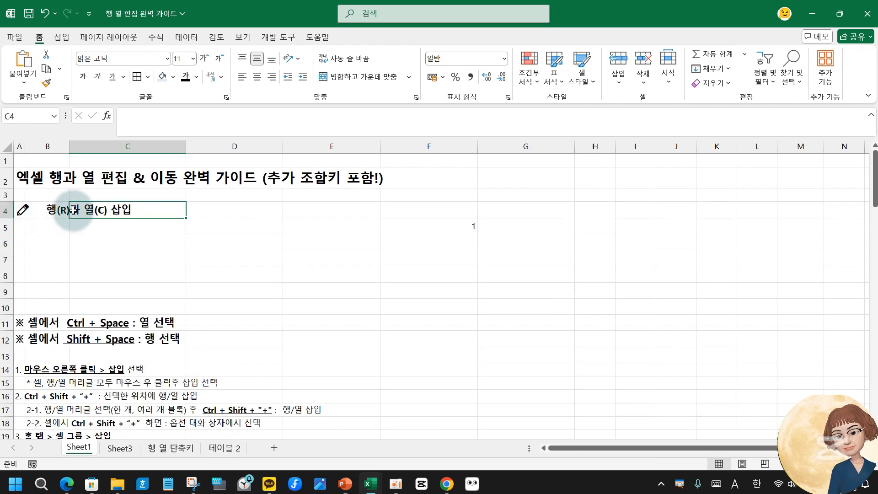
click(303, 216)
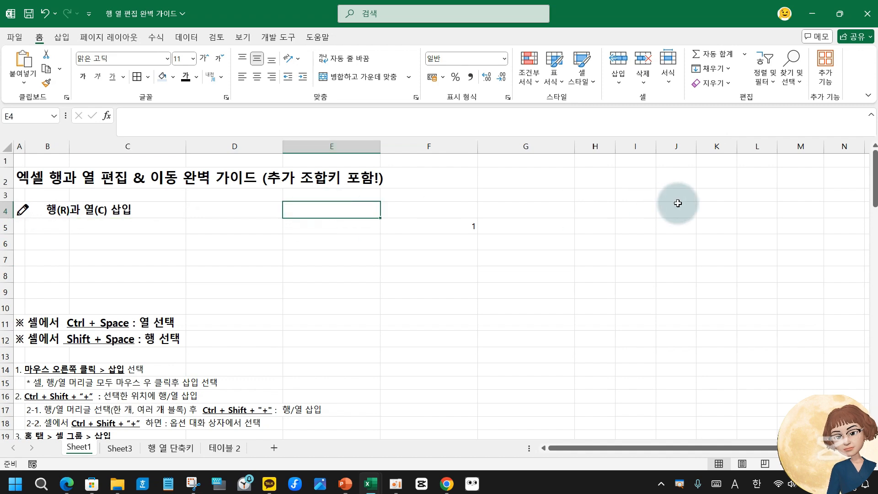
key(ctrl+2)
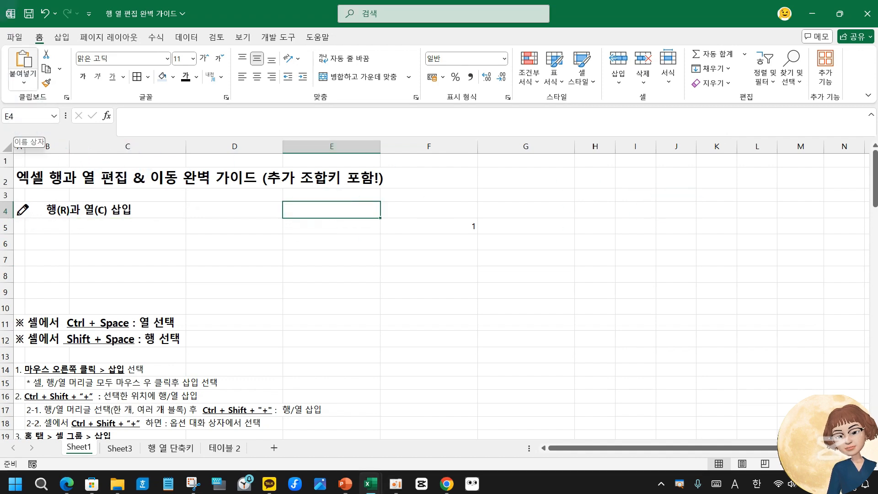
- Review the cell size options of the Format command, and increase the height of title row 2
drag(27, 27, 50, 62)
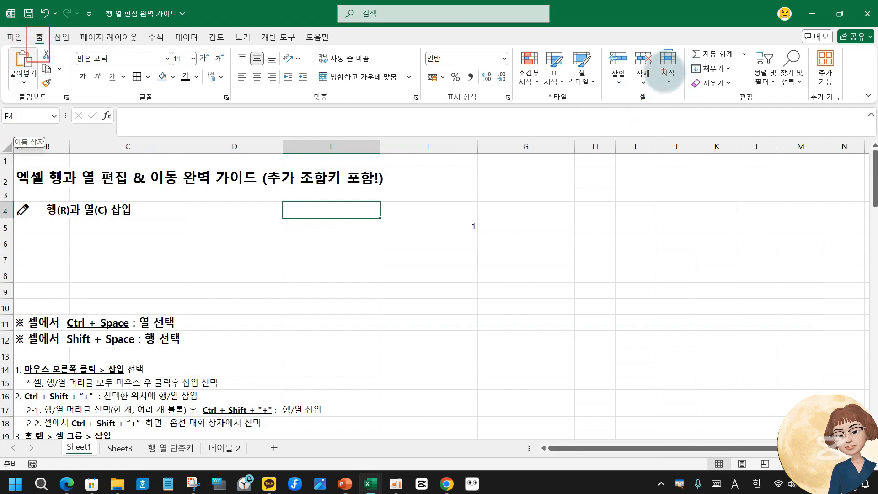
mouse_move(654, 36)
mouse_down()
mouse_move(686, 90)
mouse_move(686, 108)
mouse_up()
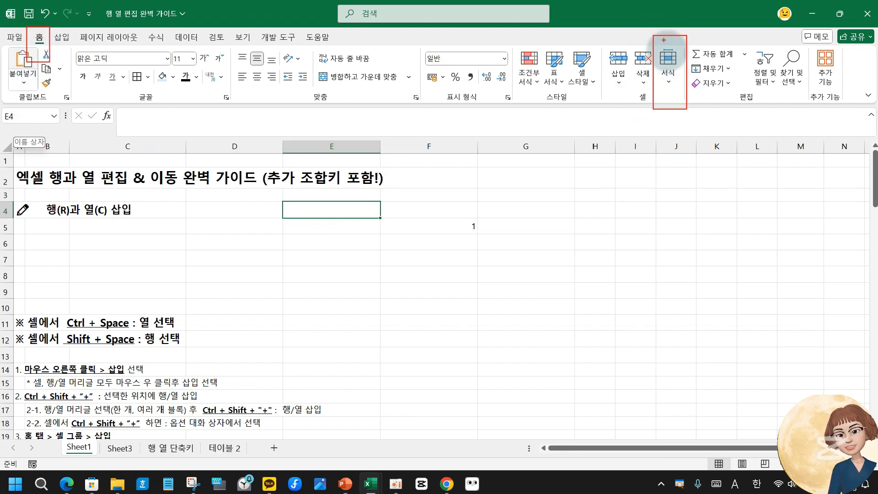
mouse_move(657, 17)
mouse_down()
mouse_move(693, 26)
mouse_move(703, 1)
mouse_up()
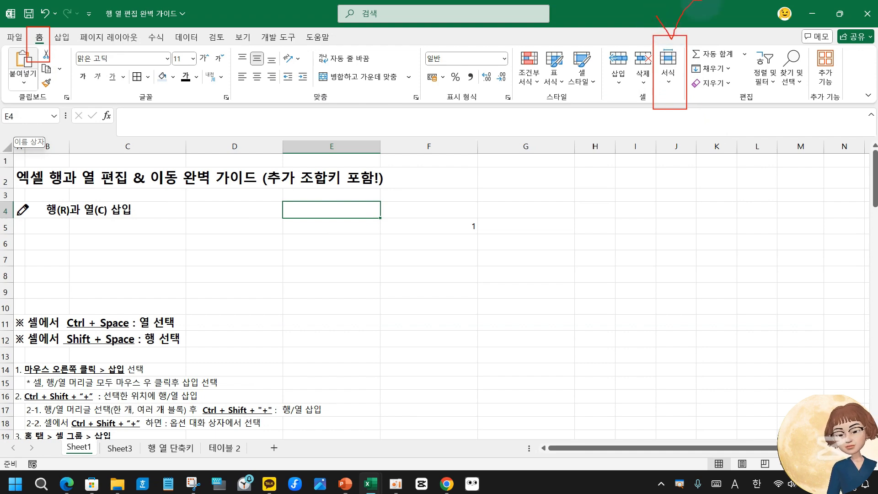
click(670, 78)
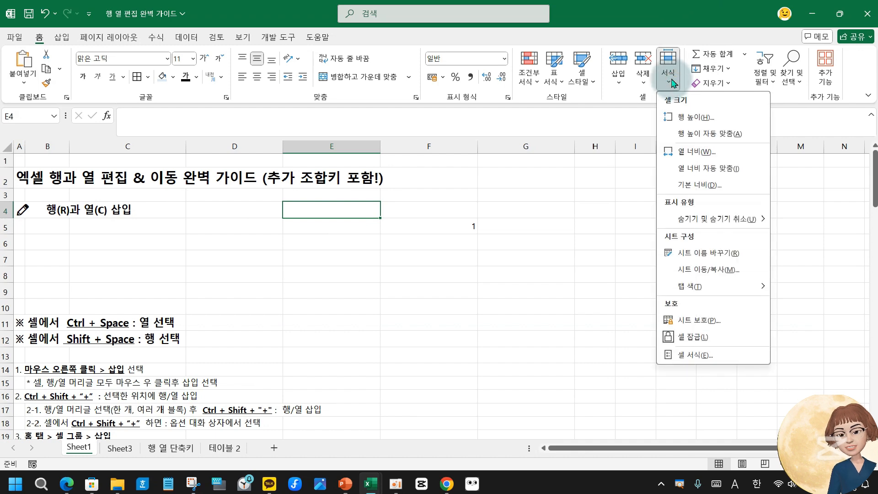
click(69, 214)
drag(5, 189, 4, 204)
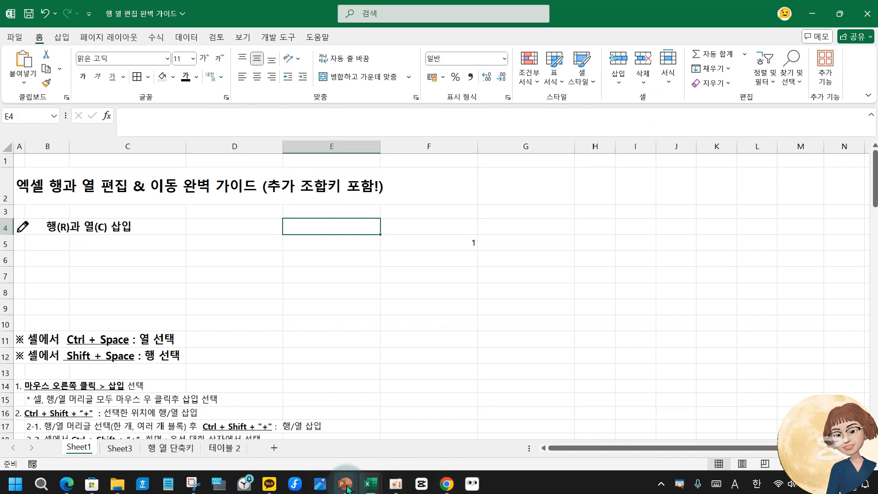
- In the 행 열 연습용 workbook, make column K narrower and header row 4 taller, and select cell K4
mouse_move(371, 484)
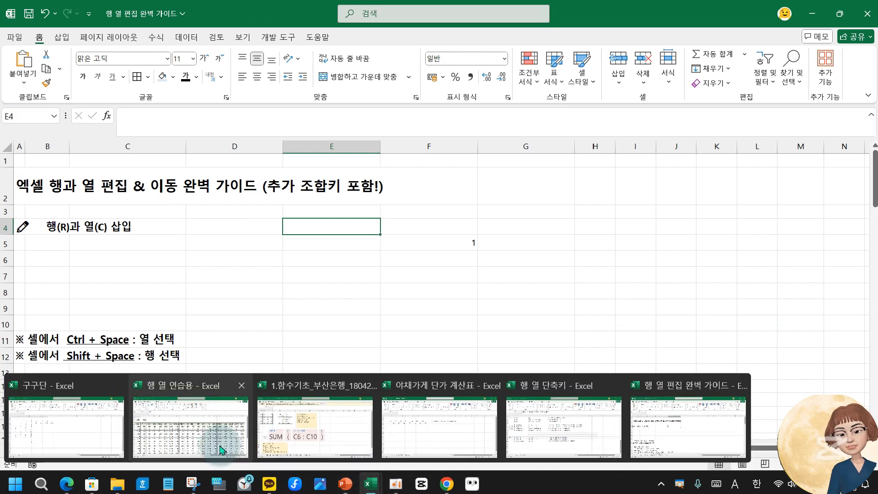
click(209, 433)
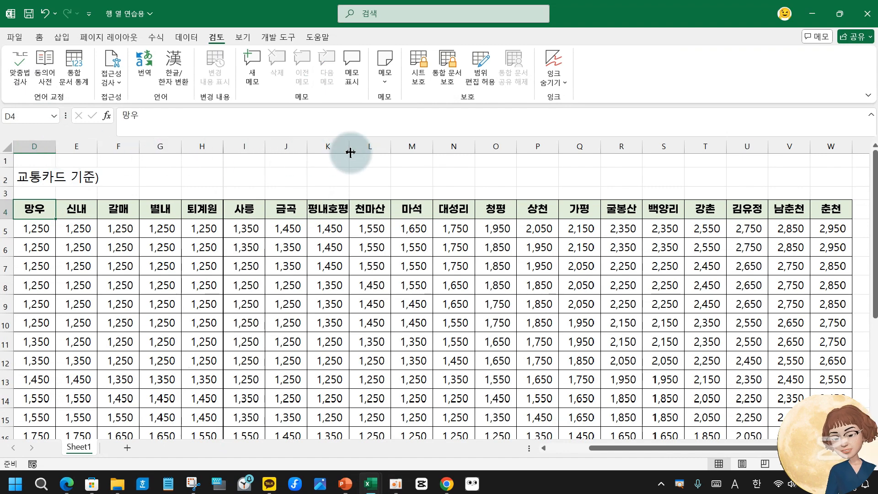
drag(349, 149, 335, 149)
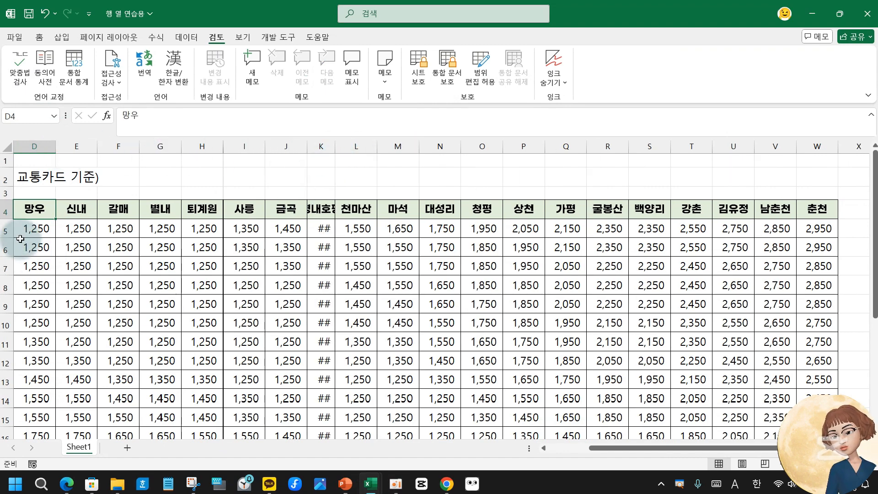
drag(6, 219, 6, 240)
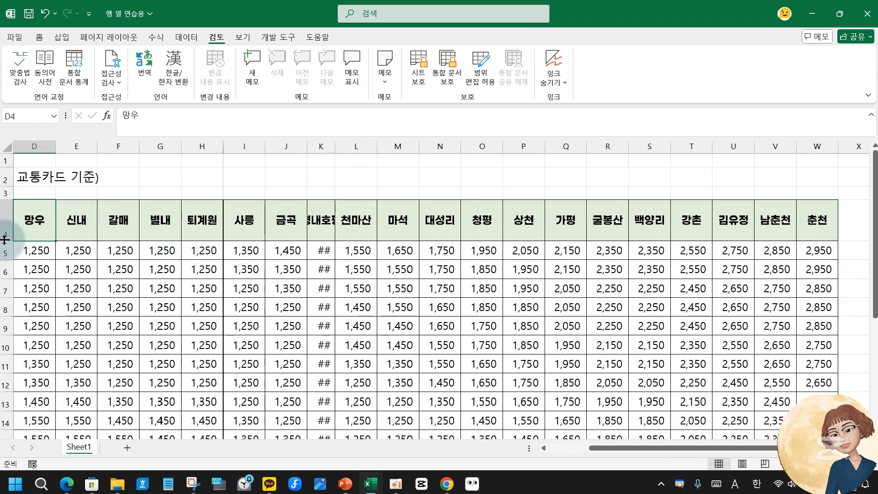
click(319, 218)
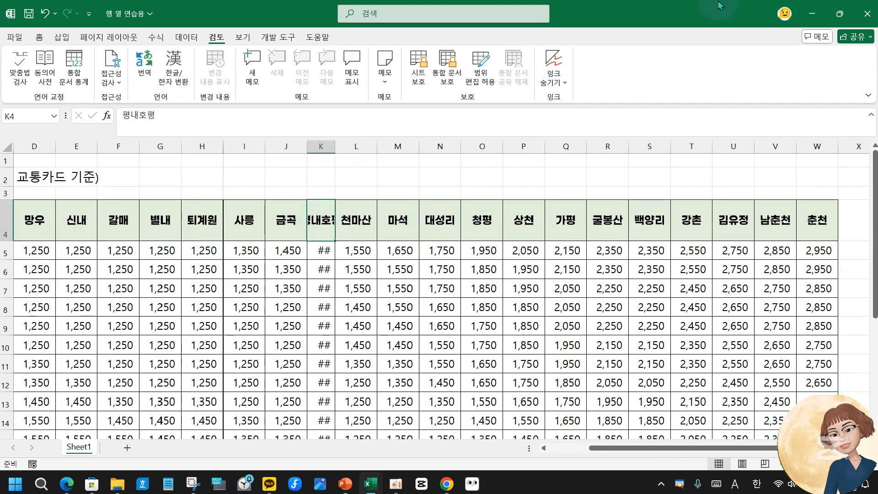
- AutoFit the height of row 4 and the width of column K with the Format command's cell size options
click(42, 37)
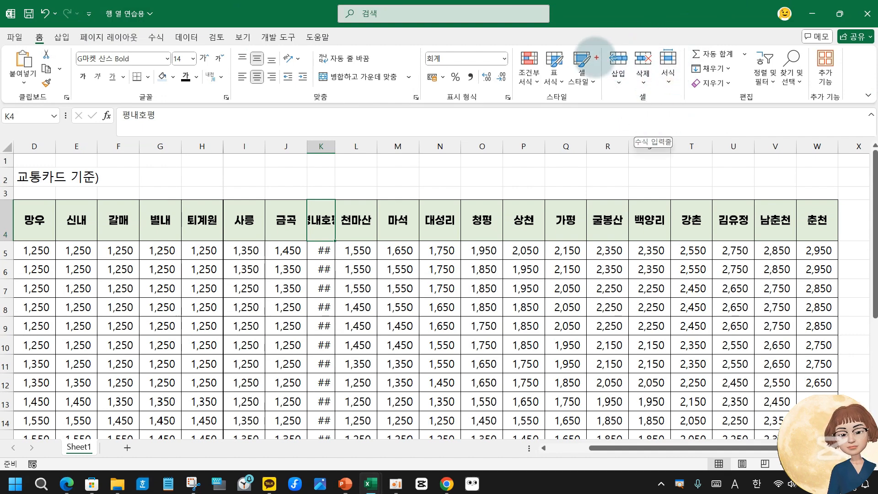
mouse_move(603, 46)
mouse_down()
mouse_move(677, 78)
mouse_move(690, 105)
mouse_up()
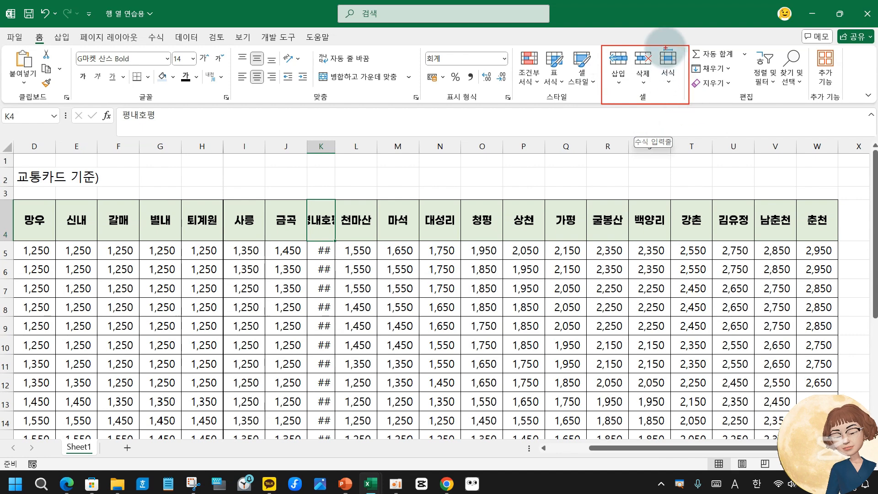
drag(663, 43, 683, 93)
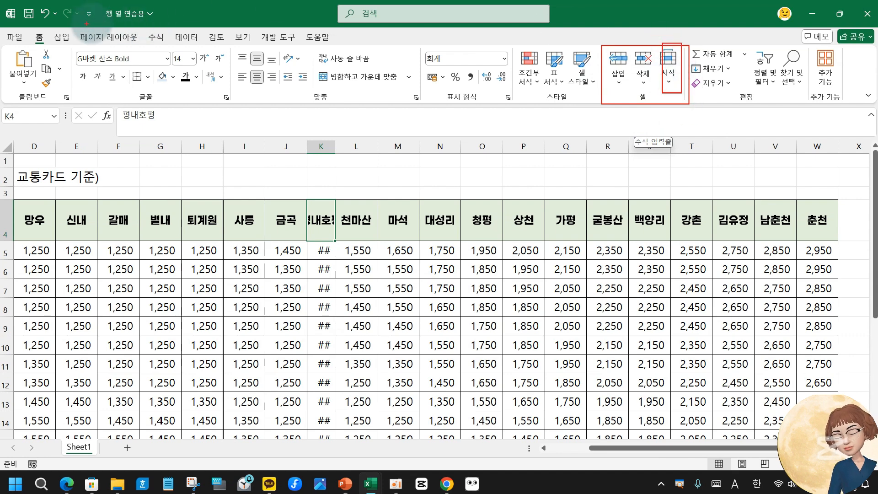
drag(23, 26, 54, 52)
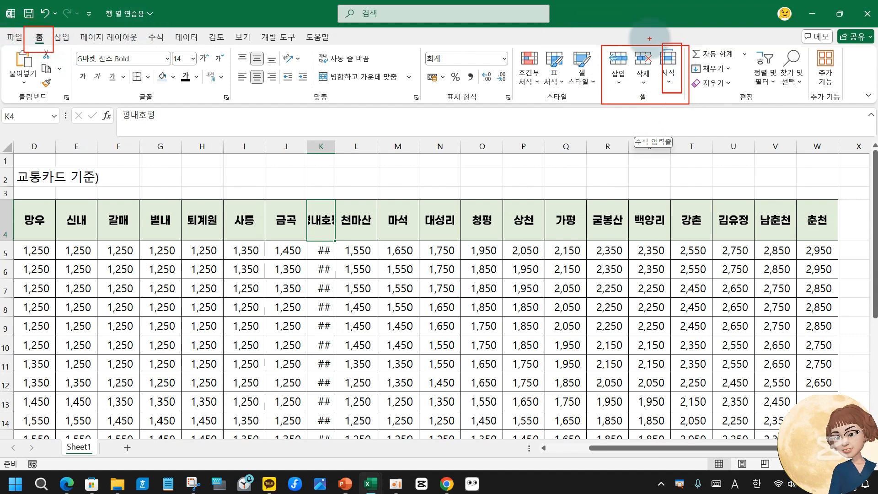
click(668, 75)
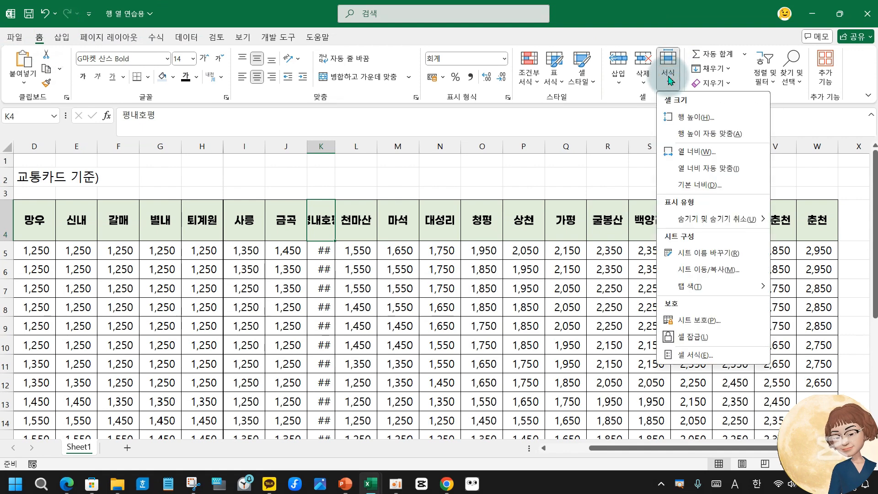
click(690, 137)
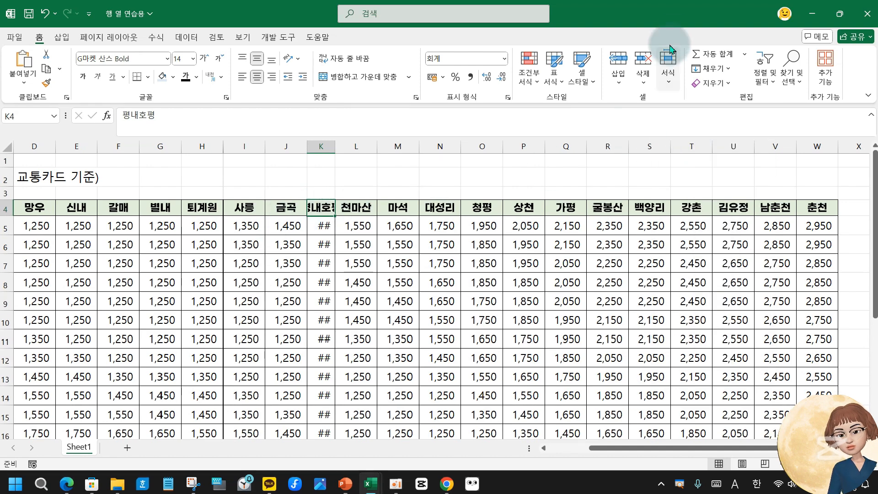
click(668, 86)
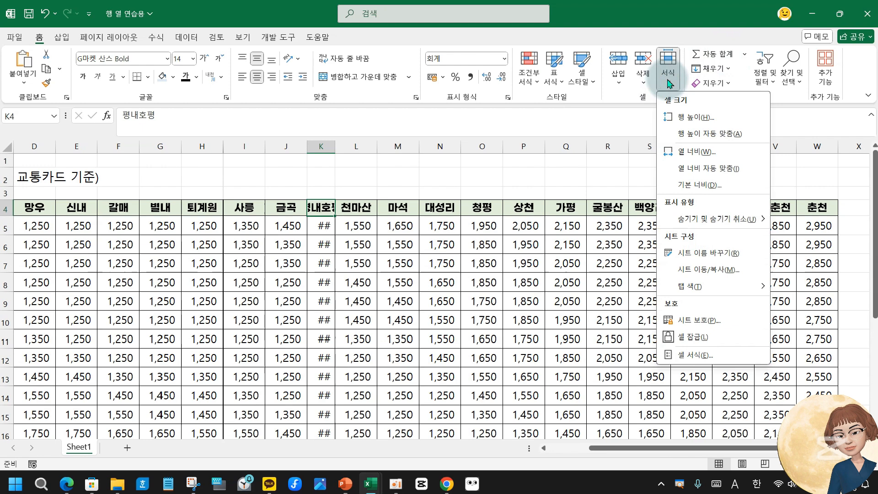
click(720, 169)
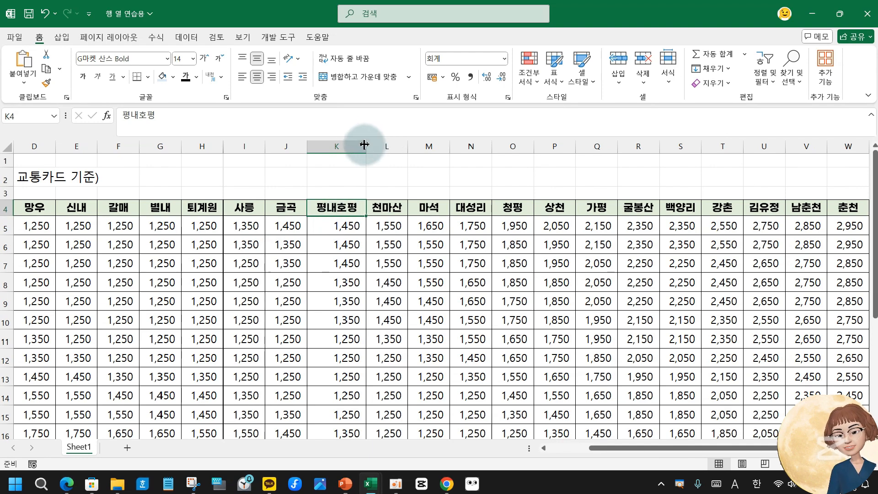
- Narrow column K and AutoFit it from its header border, and do the same after making row 4 taller
drag(364, 144, 327, 143)
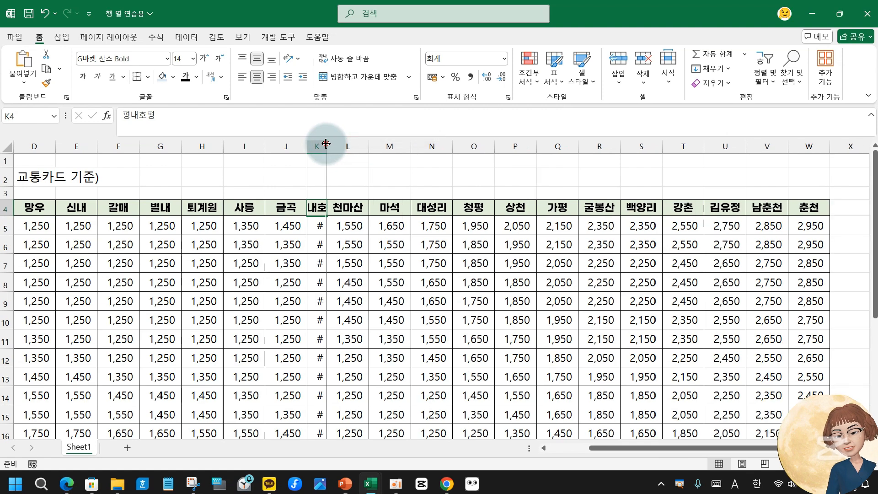
double_click(327, 143)
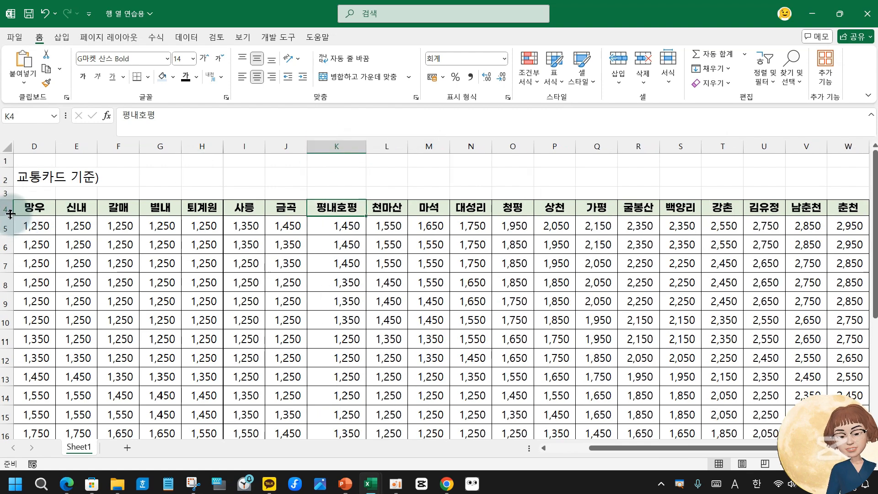
drag(10, 215, 4, 240)
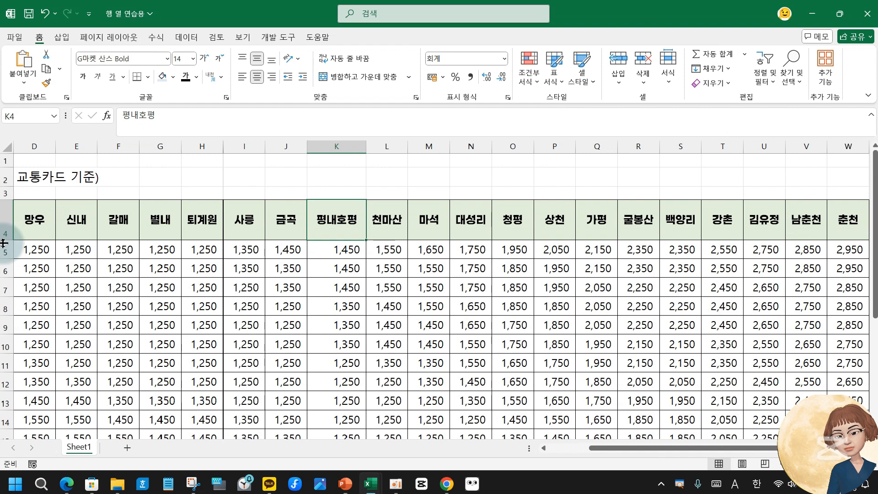
double_click(6, 236)
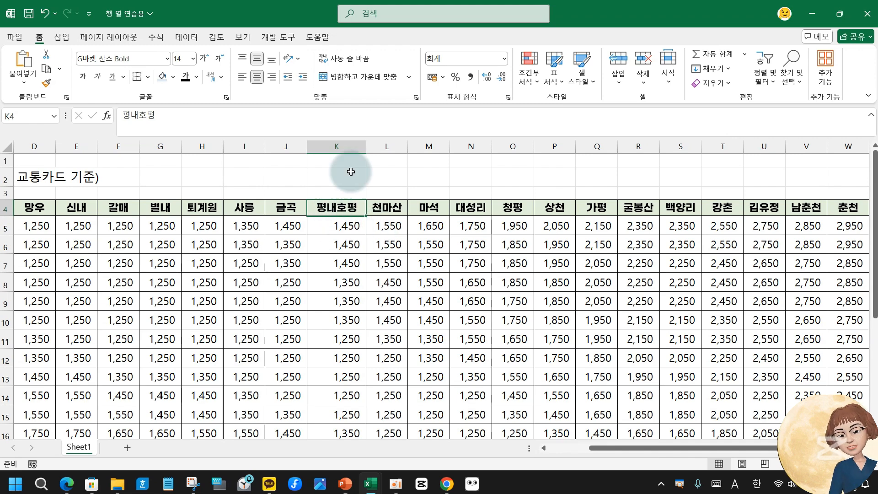
- Shrink column K and enlarge row 4, and apply AutoFit Column Width and AutoFit Row Height from cell K4
drag(366, 147, 343, 163)
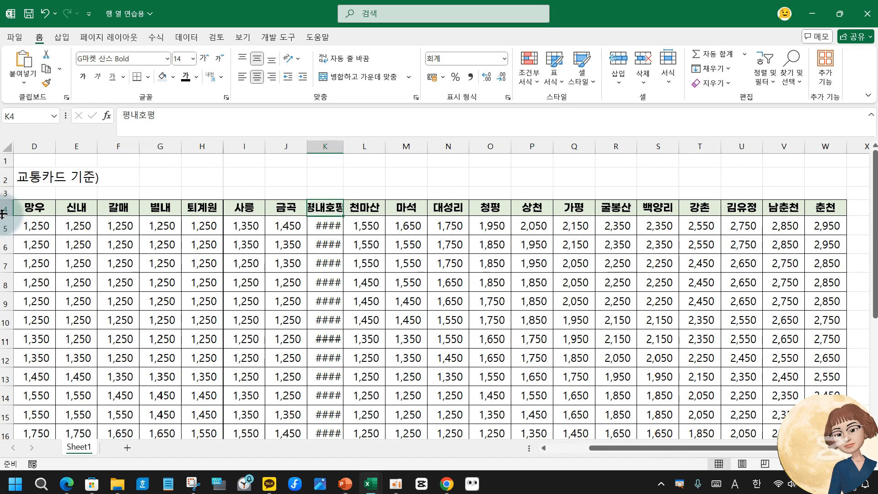
drag(5, 216, 4, 234)
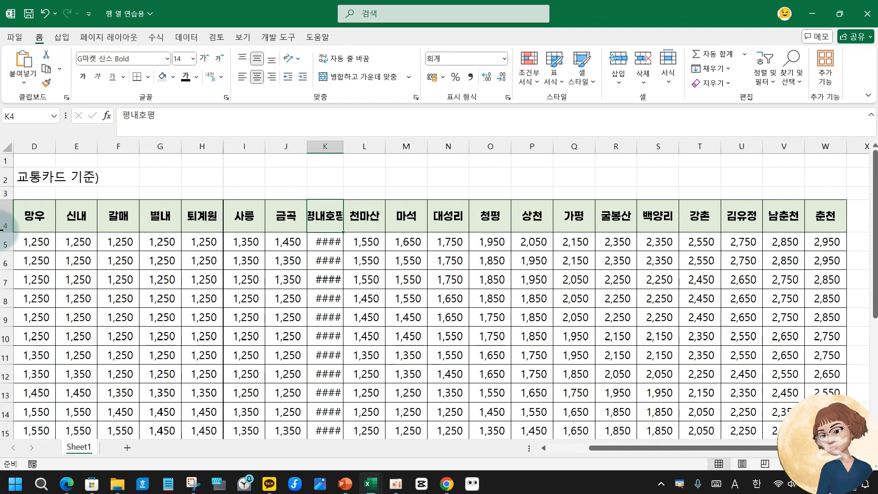
key(alt+h)
key(o)
key(i)
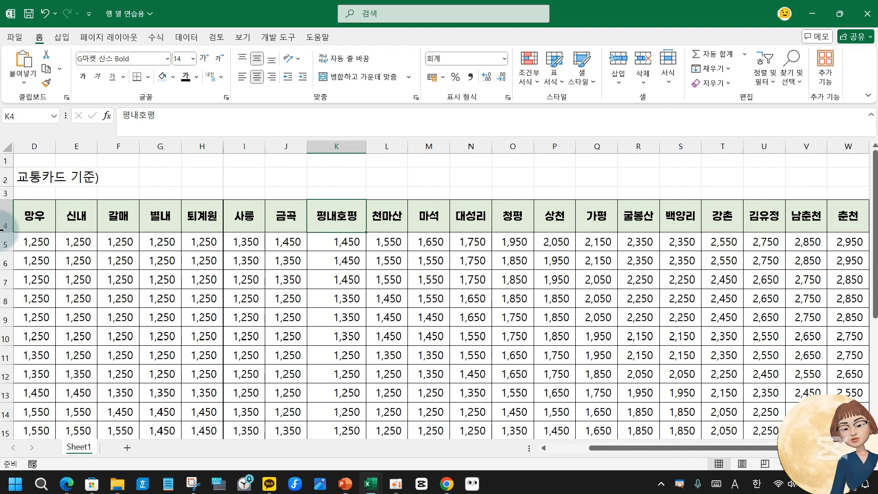
key(alt+h)
key(o)
key(a)
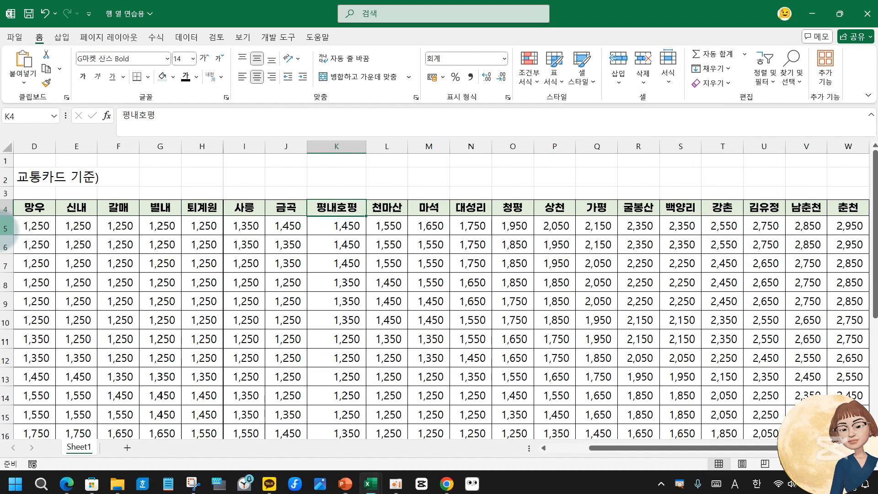
- Switch to the PowerPoint file 엑셀 행과 열 단축키 2 and examine the column width adjustment methods on slide 12
mouse_move(344, 488)
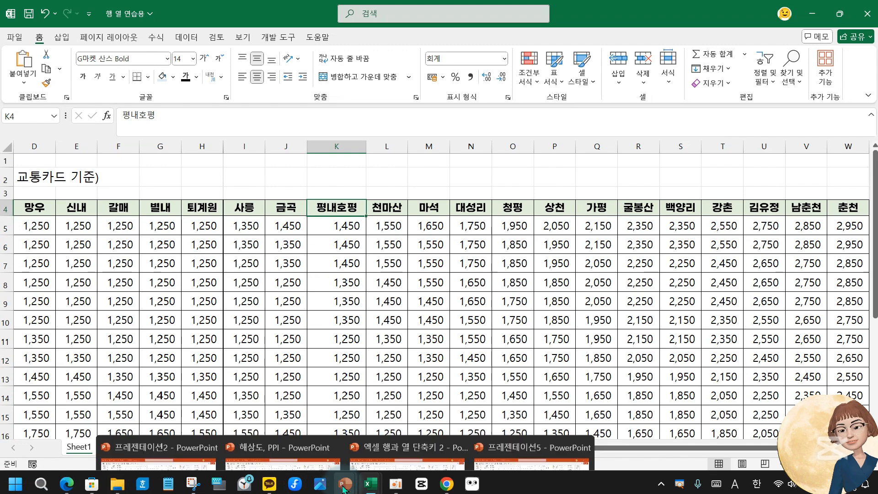
click(407, 425)
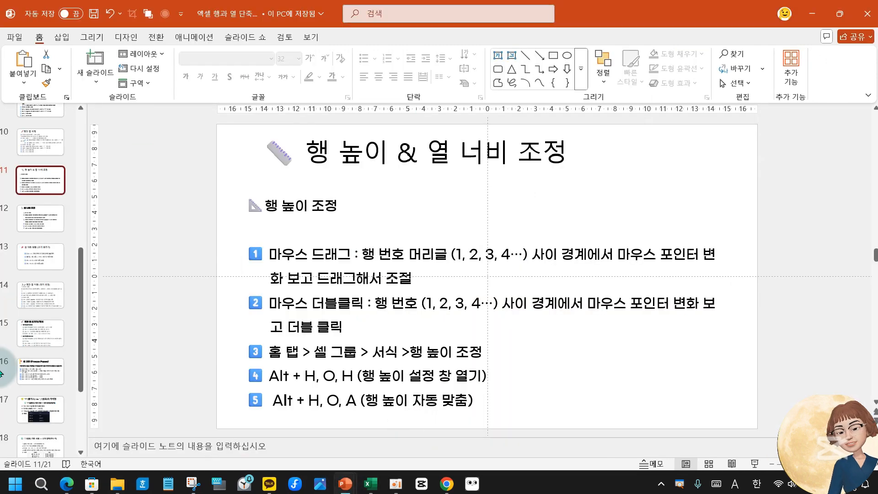
click(22, 225)
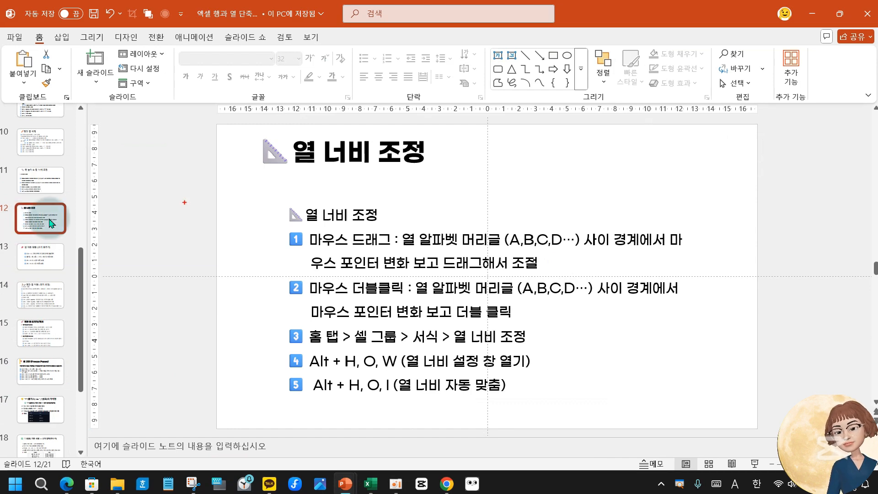
mouse_move(261, 216)
mouse_down()
mouse_move(411, 289)
mouse_move(695, 324)
mouse_up()
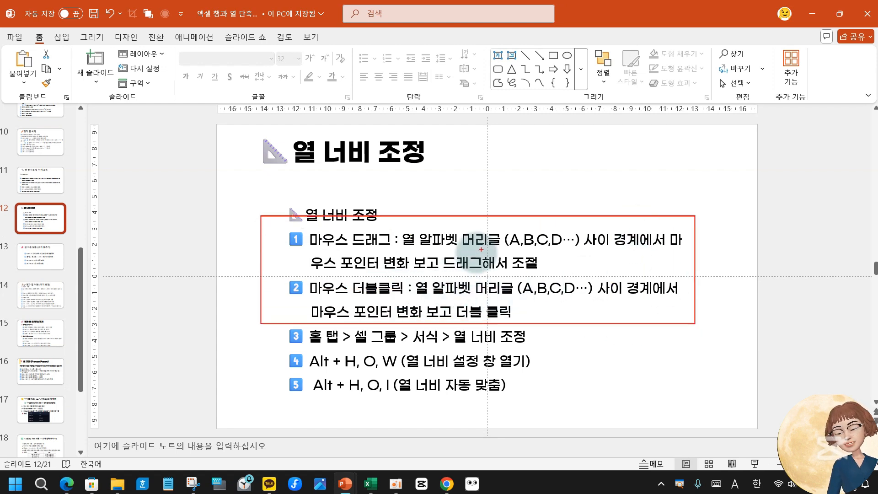
mouse_move(484, 196)
mouse_down()
mouse_move(488, 211)
mouse_move(556, 197)
mouse_up()
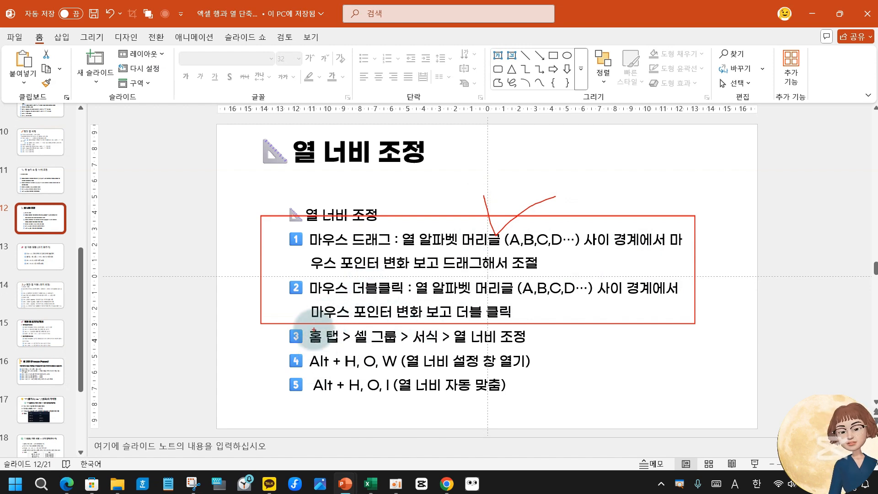
drag(276, 326, 540, 355)
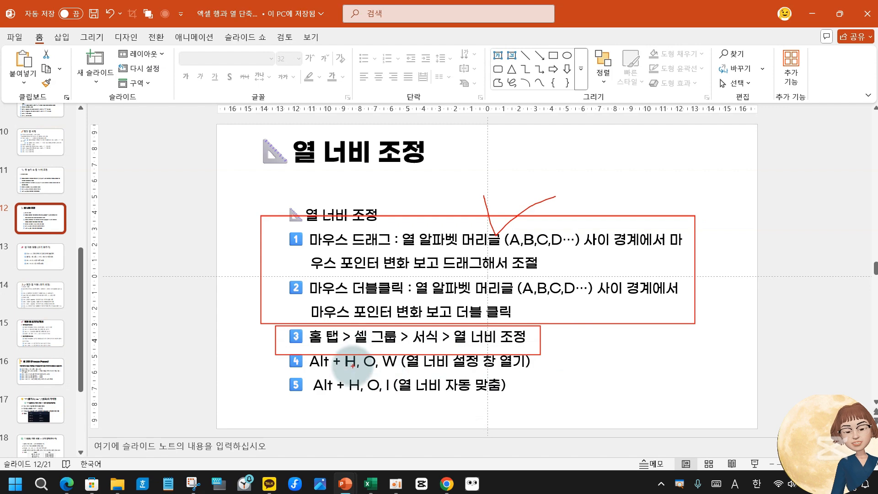
key(Escape)
- Switch to the Excel workbook 행 열 연습용 and set column K's width to 20 with the Format command
mouse_move(369, 489)
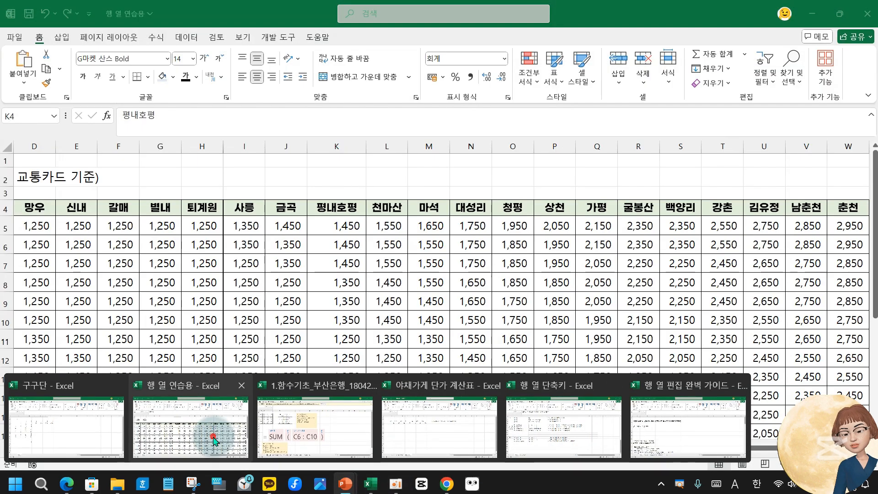
click(213, 437)
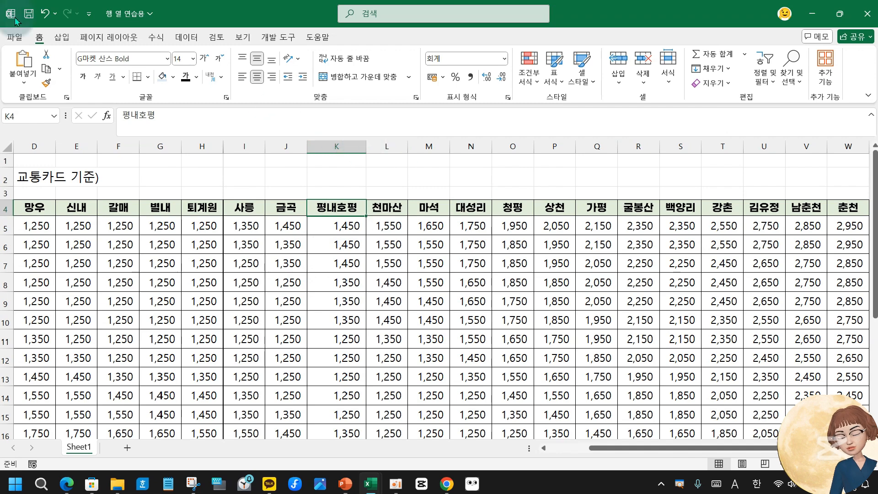
click(667, 85)
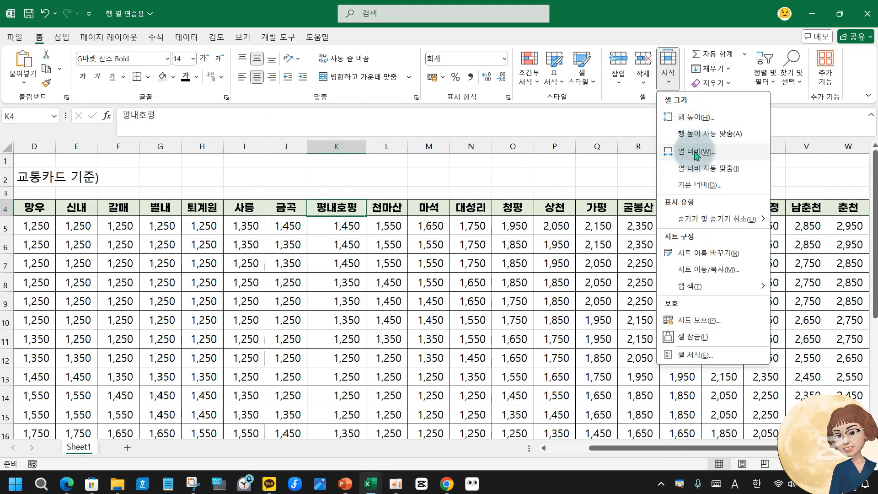
click(697, 152)
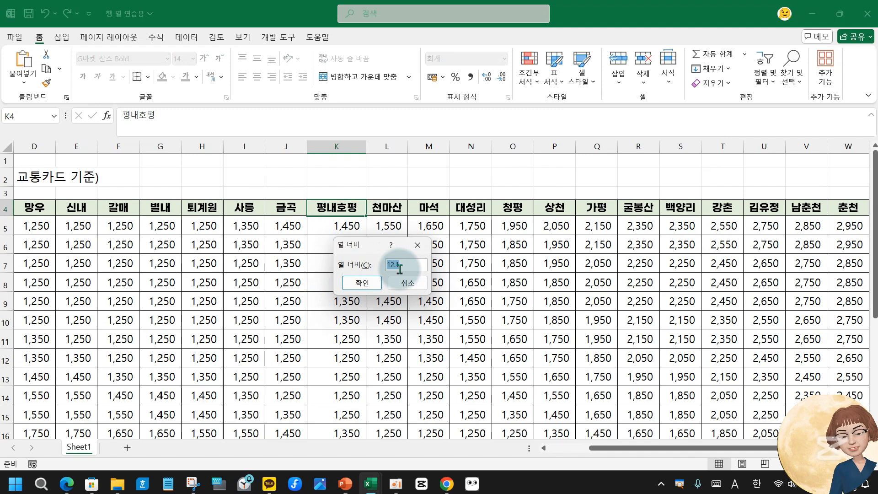
text(20)
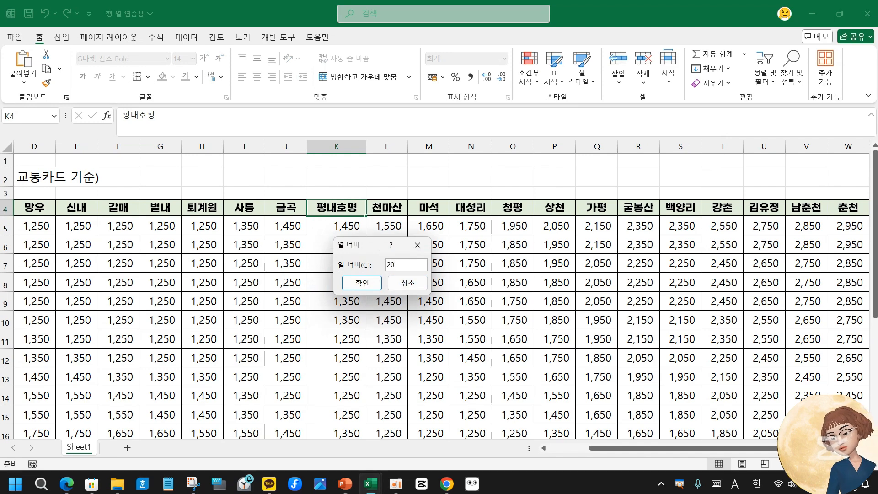
key(Return)
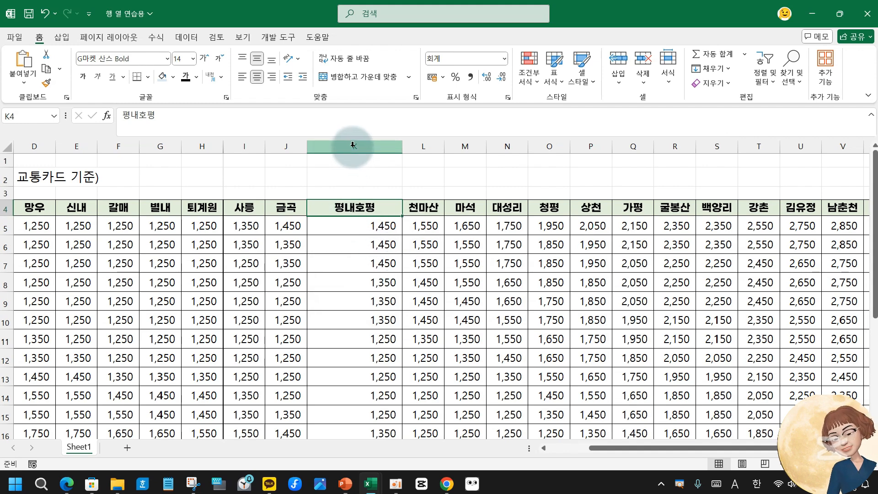
- Select the whole of column K from its header and set its column width to 15
click(353, 145)
right_click(353, 146)
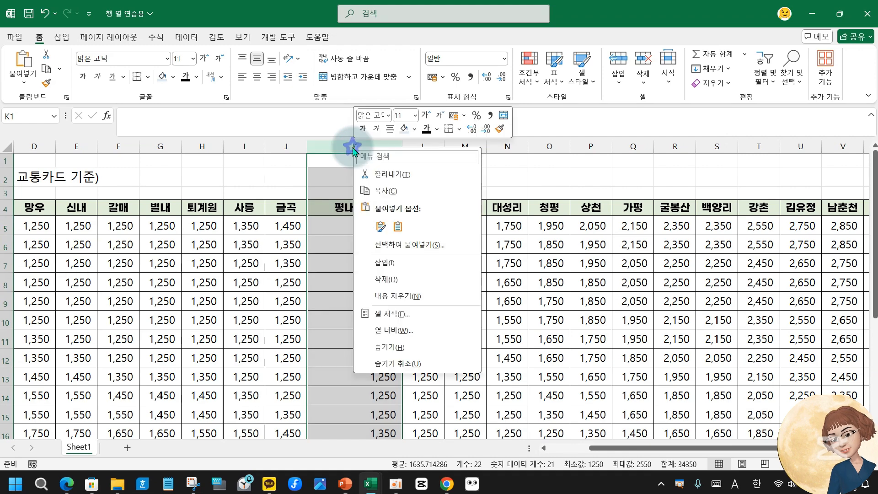
click(402, 330)
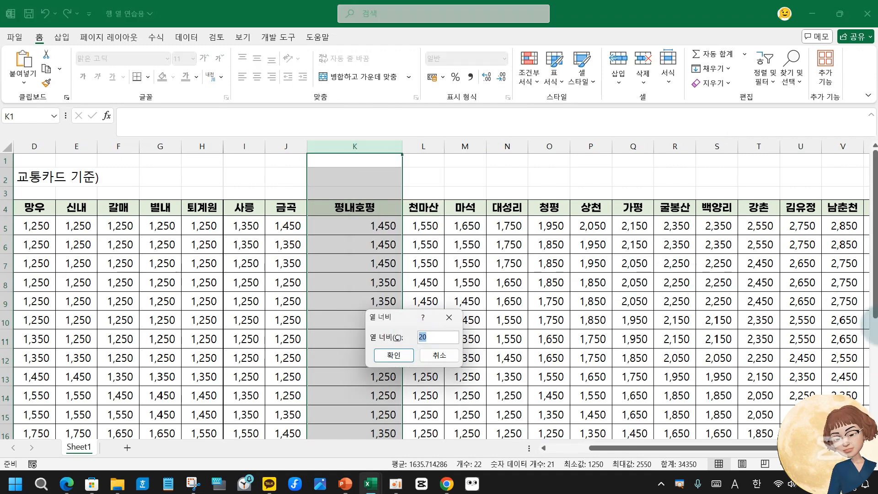
text(15)
key(Return)
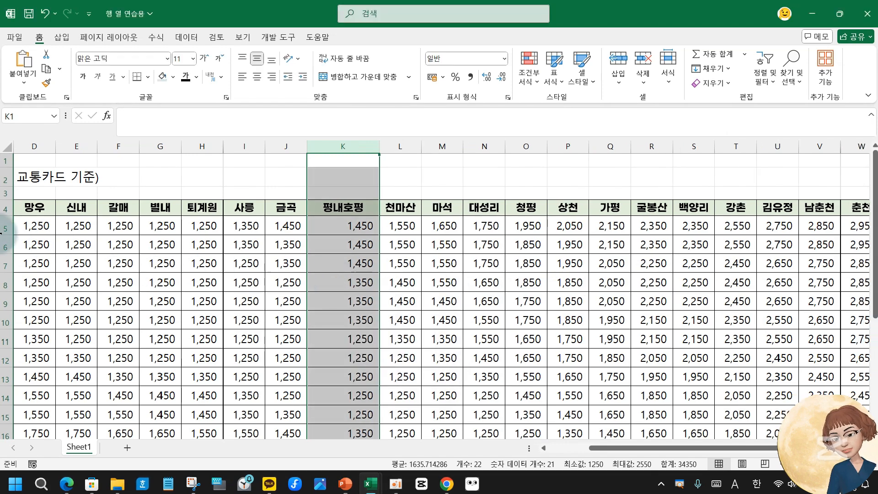
- Select the whole of row 4 from its header and set its row height to 30
click(4, 208)
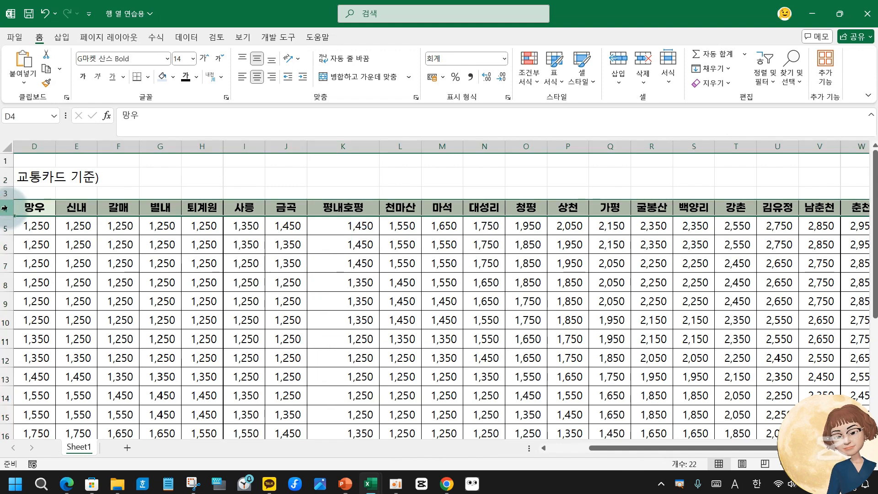
right_click(5, 209)
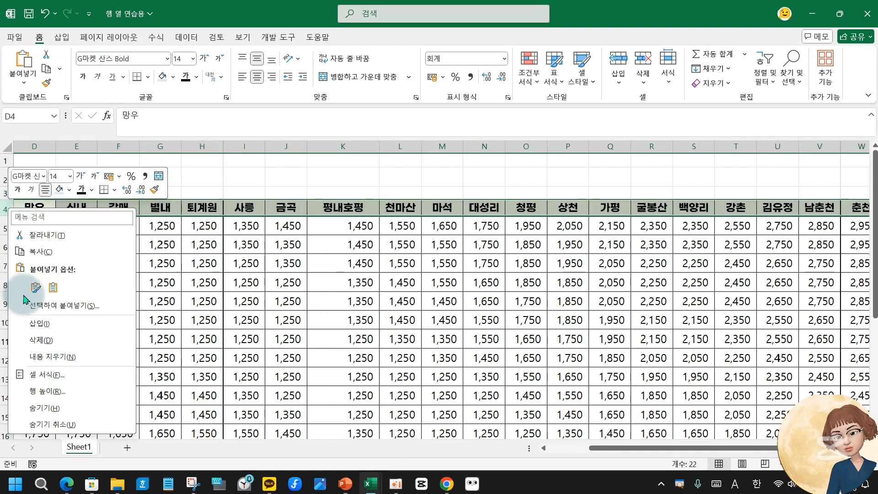
click(40, 390)
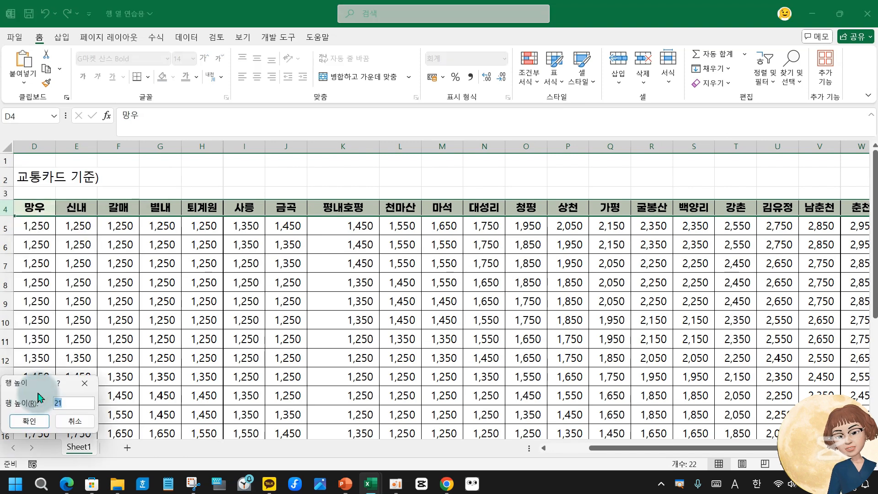
text(30)
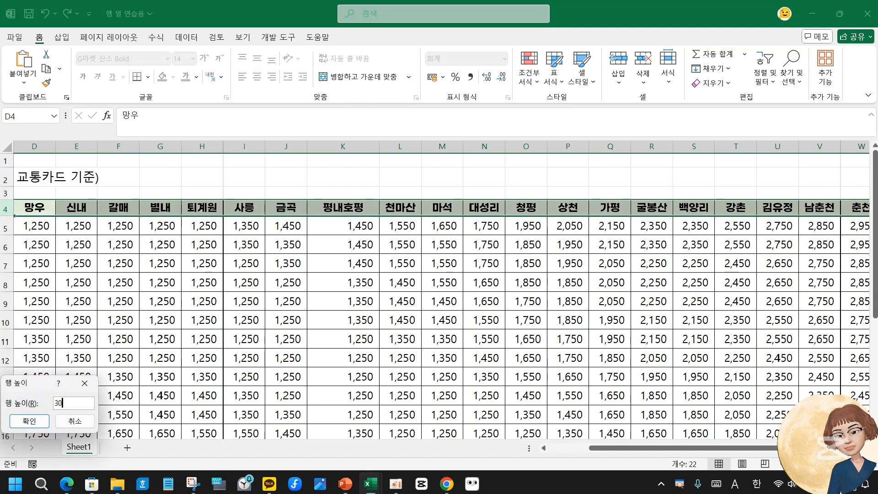
key(Return)
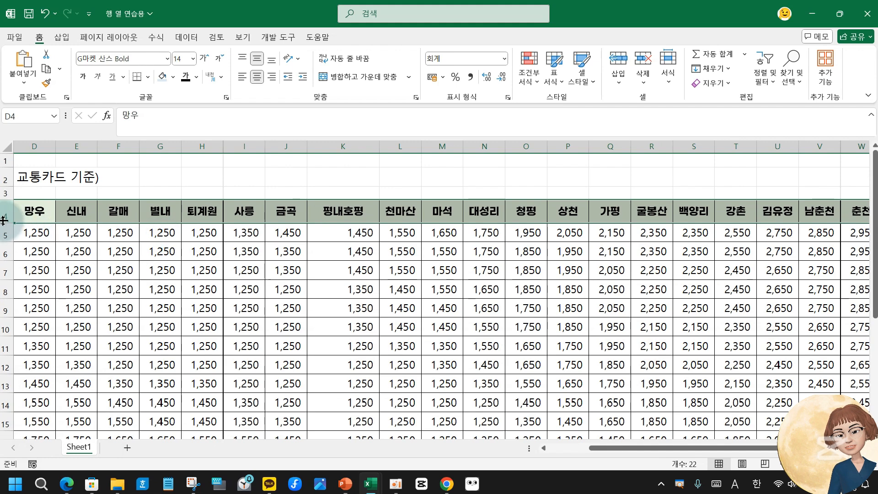
- Increase the height of the selected row 4 further with the Format command's Row Height option
click(675, 86)
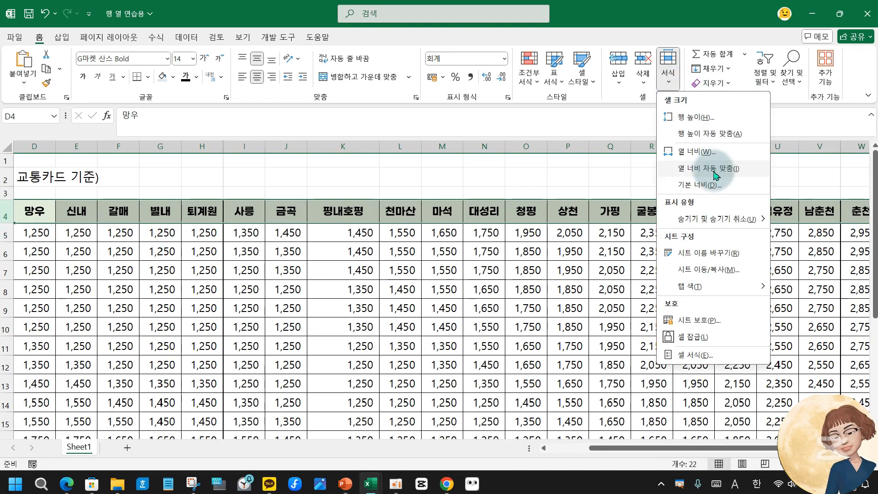
click(700, 120)
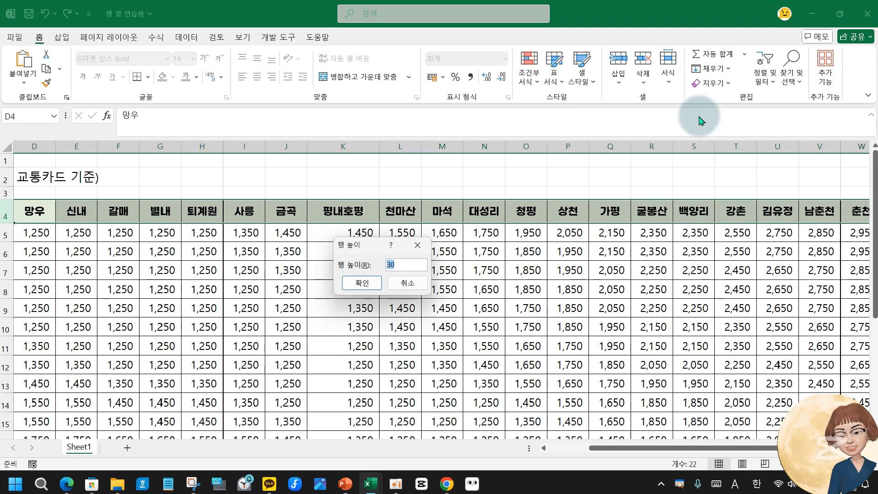
text(4)
key(Return)
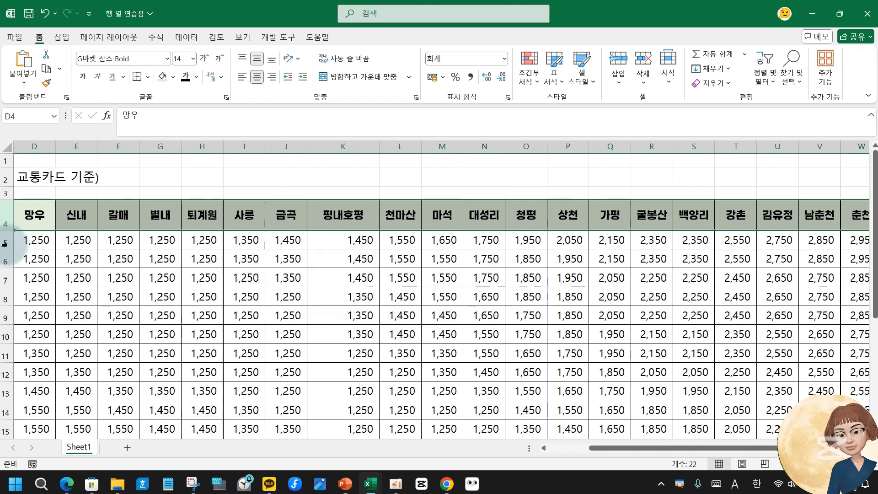
- Compare the context commands of cell D4 with those of the whole row 4, checking where Row Height is offered
click(37, 217)
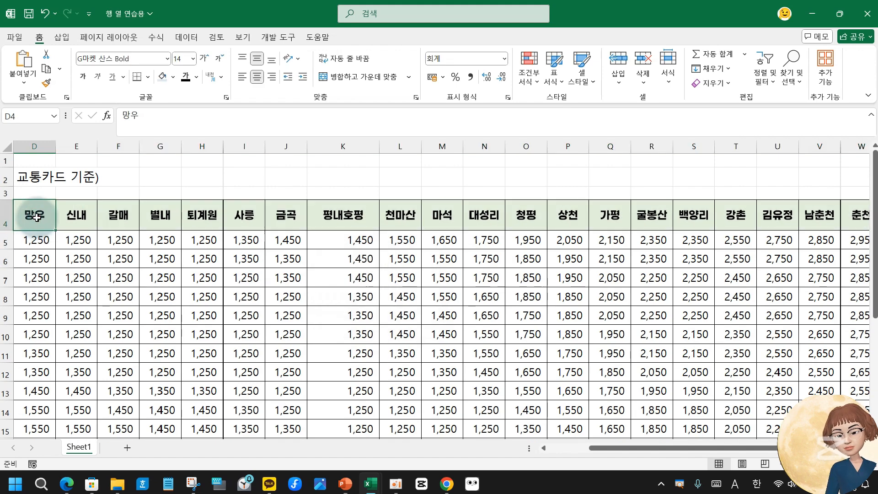
right_click(37, 218)
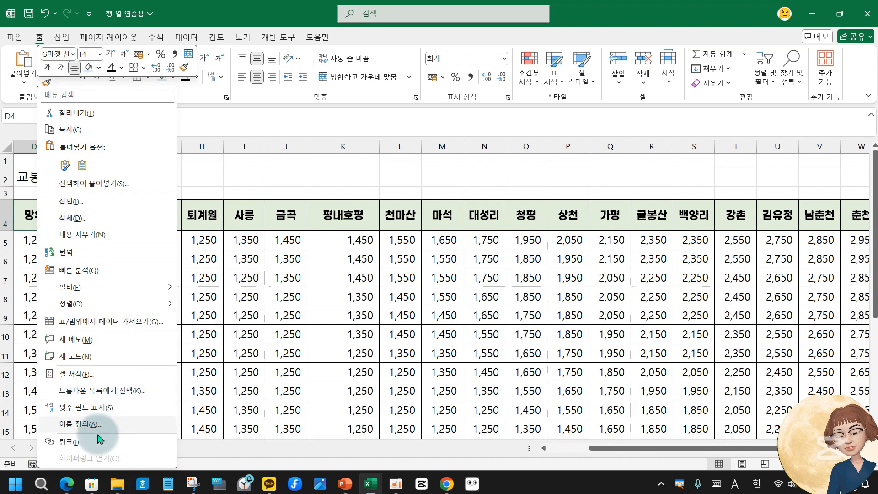
click(34, 221)
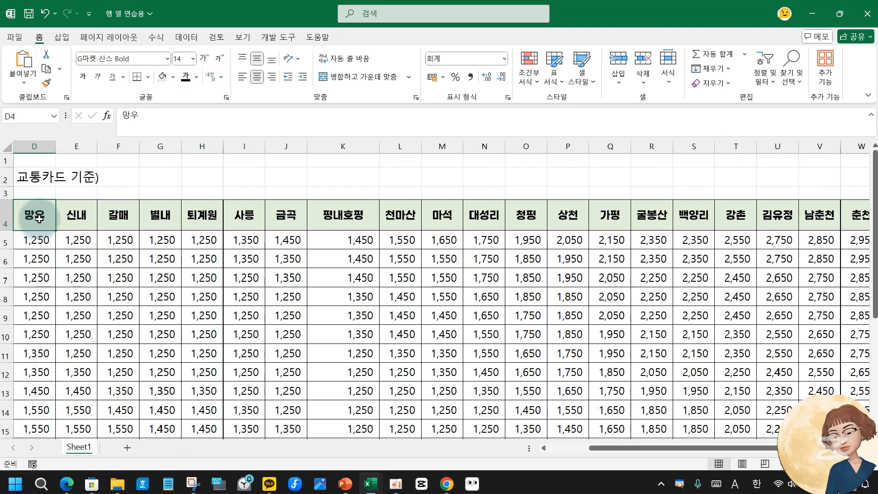
click(5, 216)
right_click(5, 215)
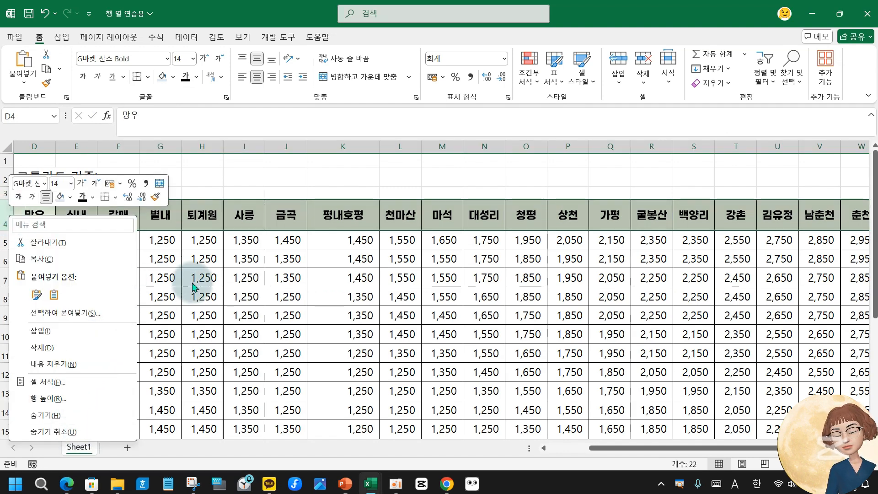
key(Escape)
click(38, 222)
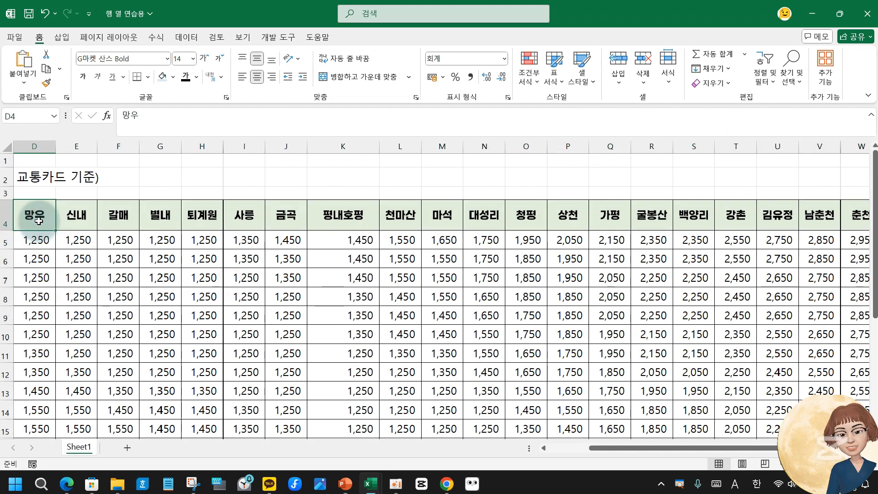
click(4, 216)
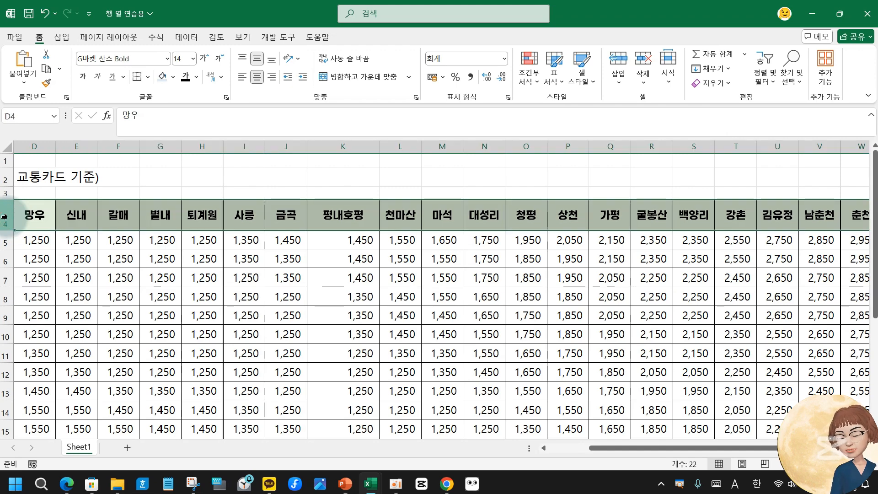
right_click(6, 218)
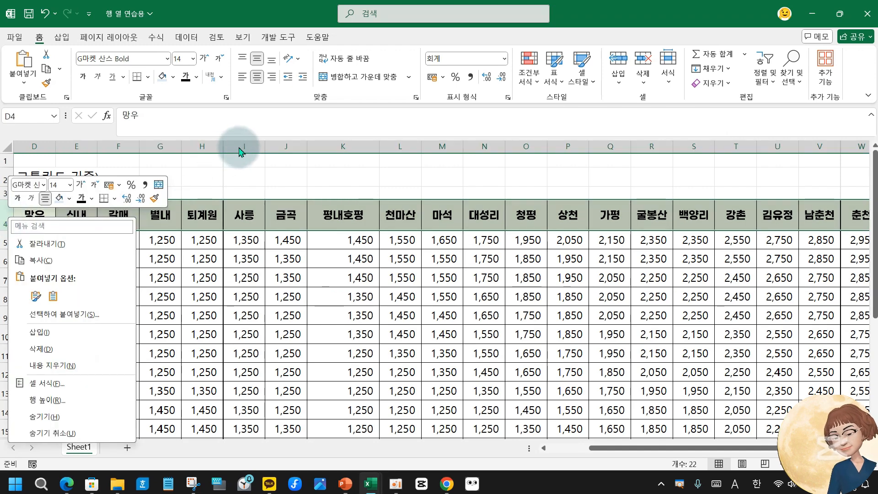
key(Escape)
- Compare the context commands of cell I2 with those of the whole column I, checking where Column Width is offered
click(235, 175)
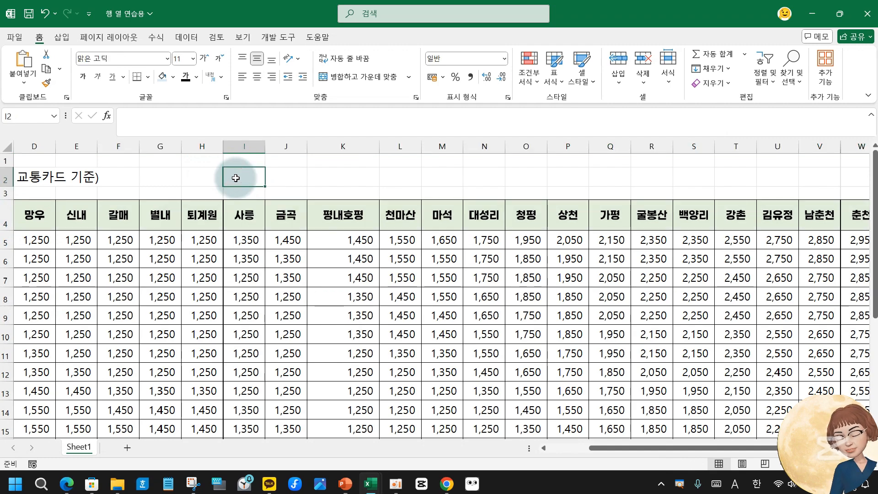
right_click(235, 175)
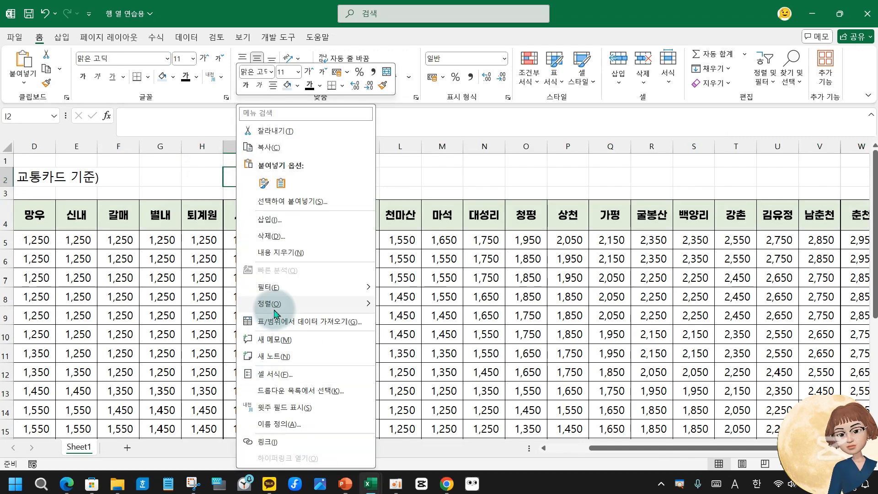
click(215, 179)
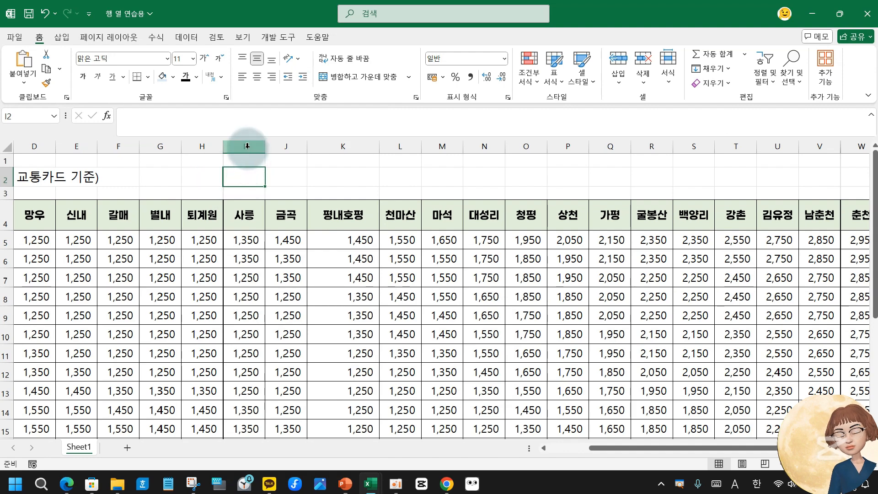
click(247, 145)
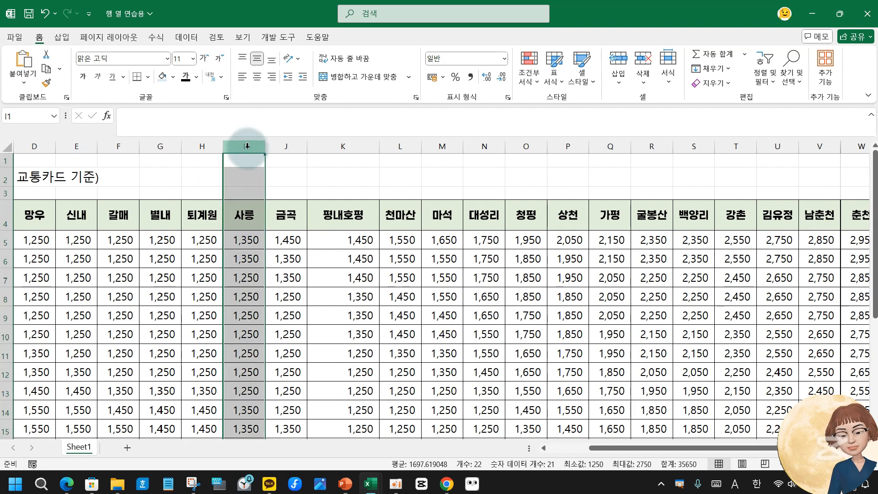
right_click(247, 147)
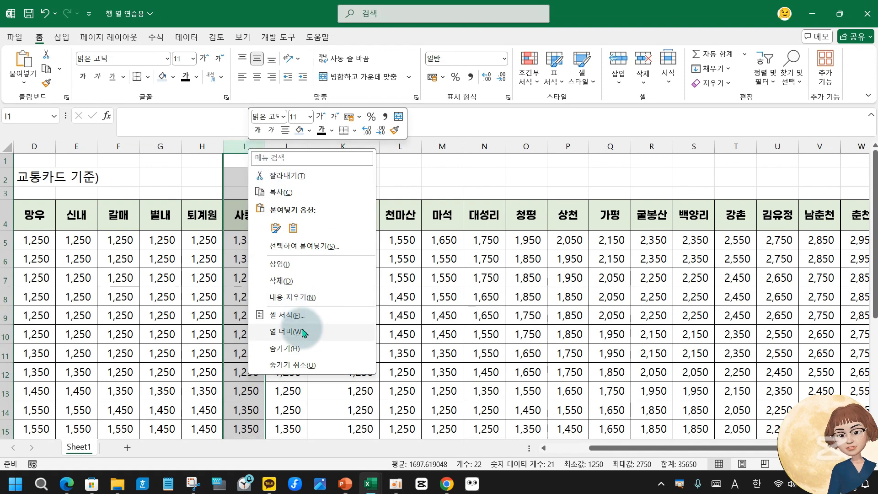
click(217, 231)
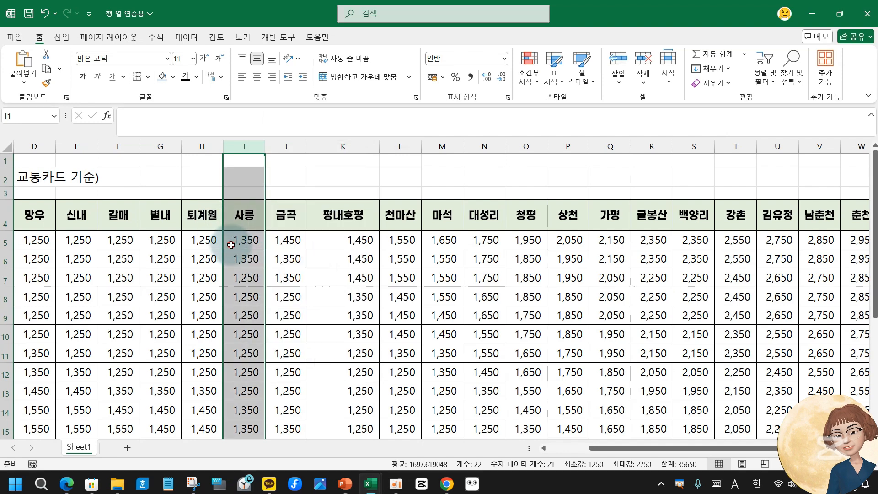
- Examine the cell AutoFit methods on slide 13 of the PowerPoint file 엑셀 행과 열 단축키 2, and return to the Excel workbook 행 열 연습용
click(348, 484)
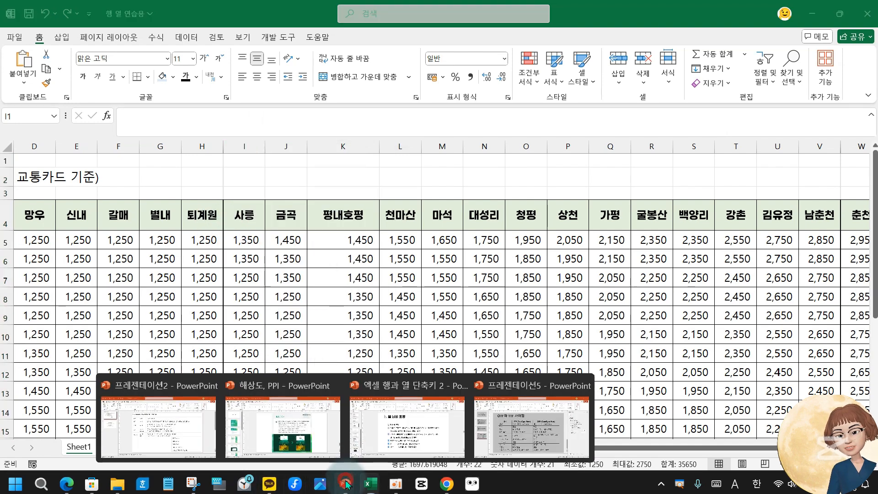
click(407, 426)
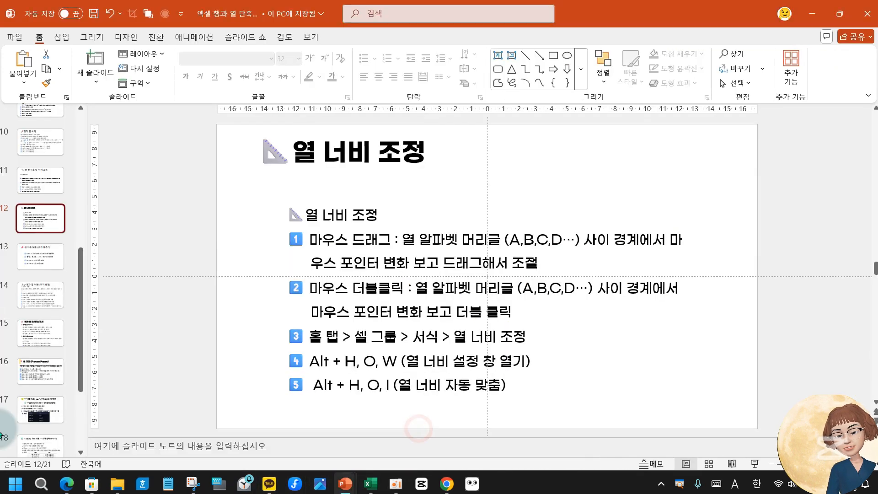
click(44, 255)
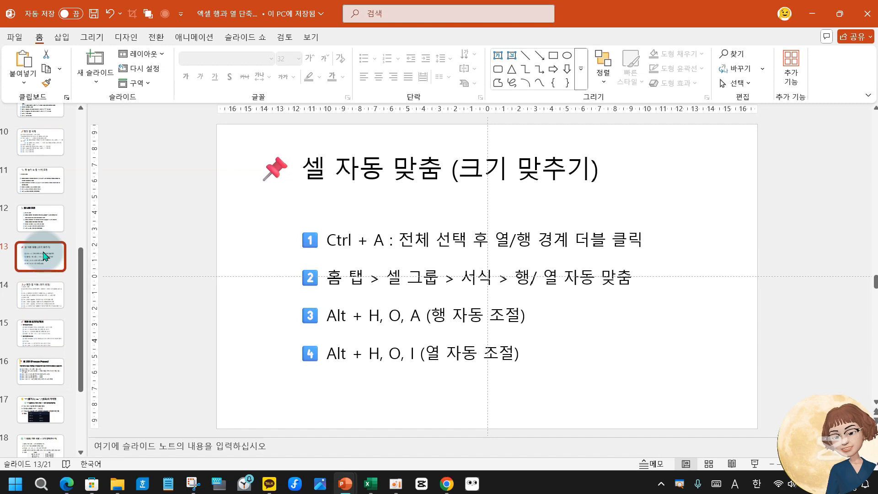
click(370, 486)
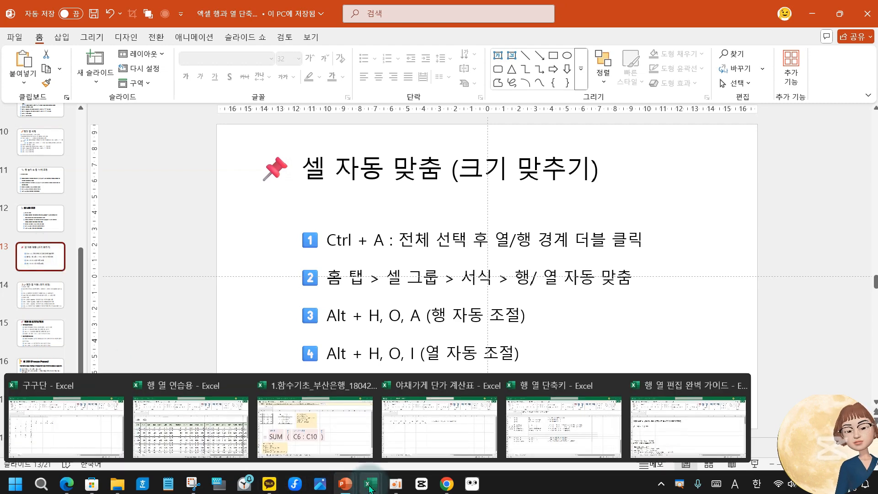
click(163, 435)
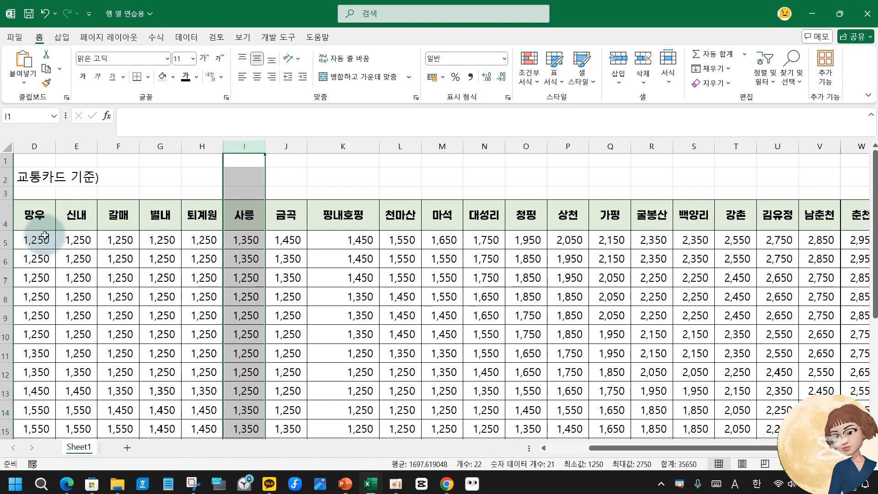
- Select the whole fare table and AutoFit its row heights and column widths with the Format command
click(24, 224)
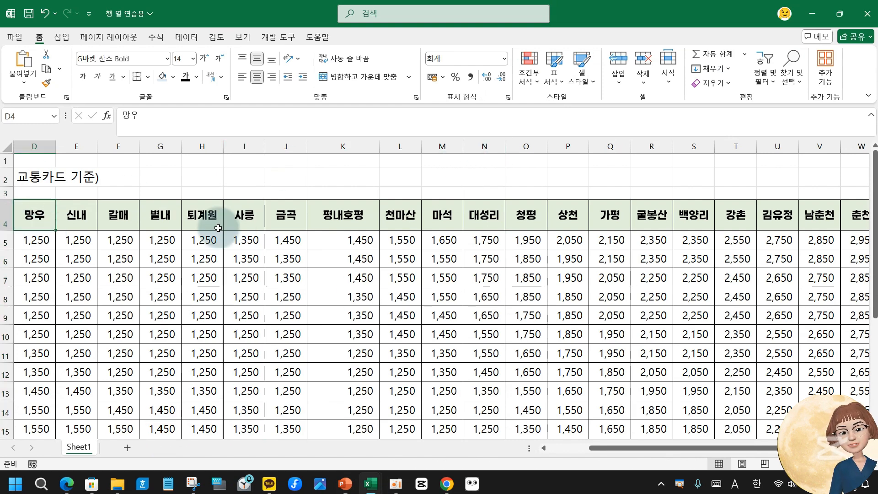
click(440, 296)
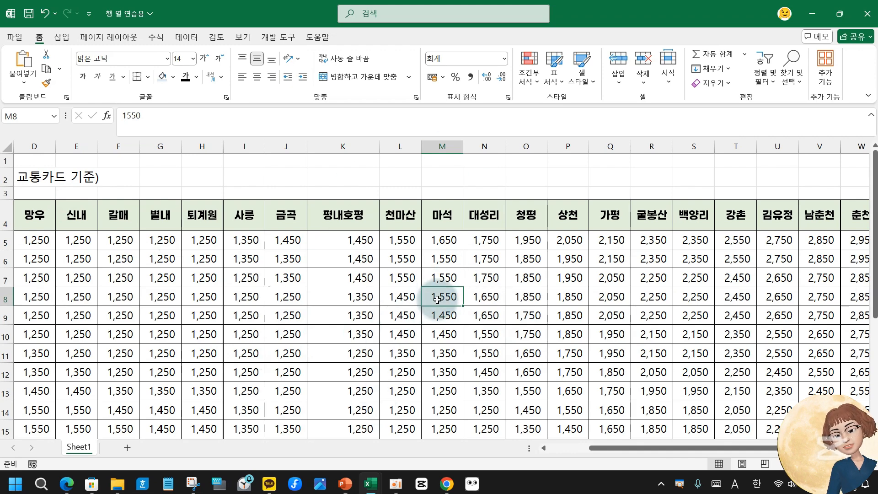
key(ctrl+a)
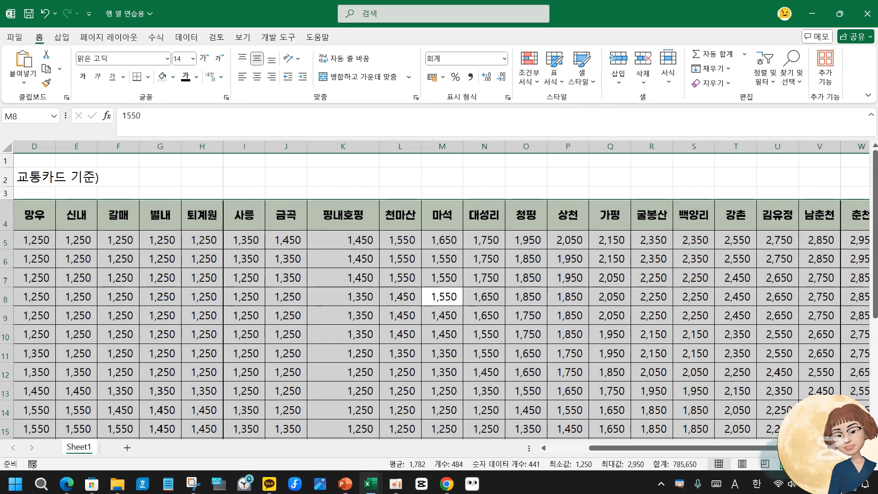
drag(820, 465, 795, 465)
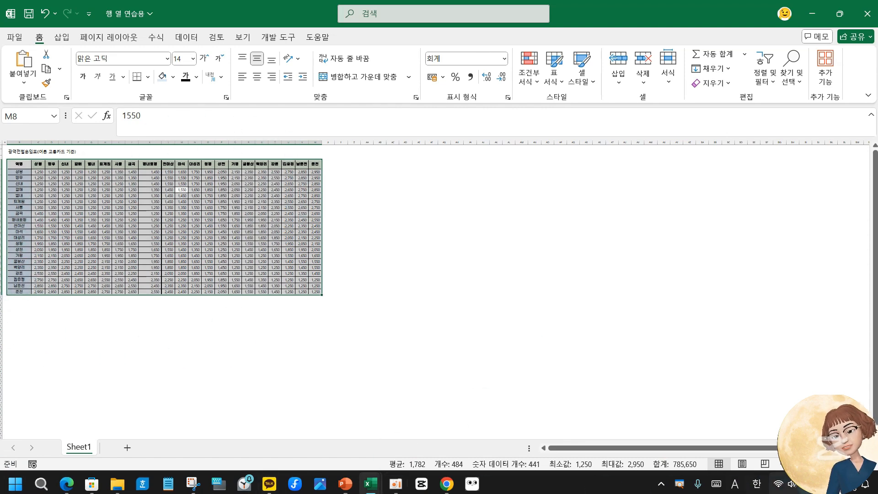
drag(795, 464, 816, 464)
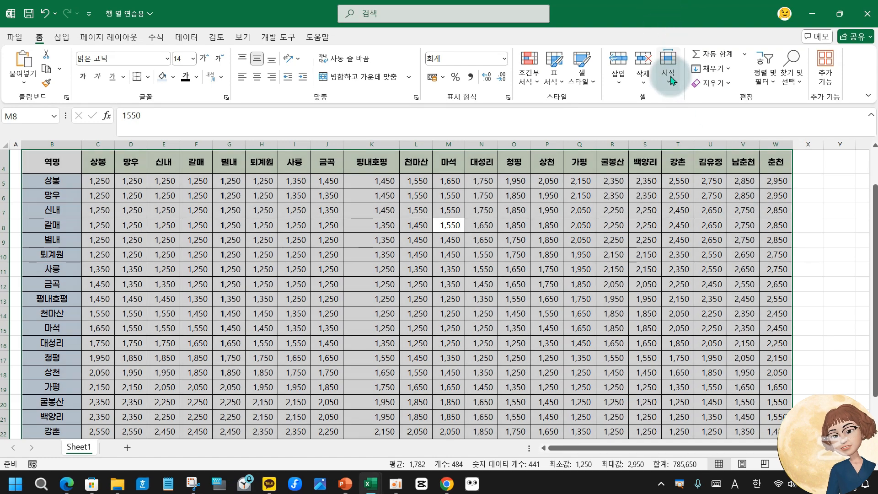
click(671, 81)
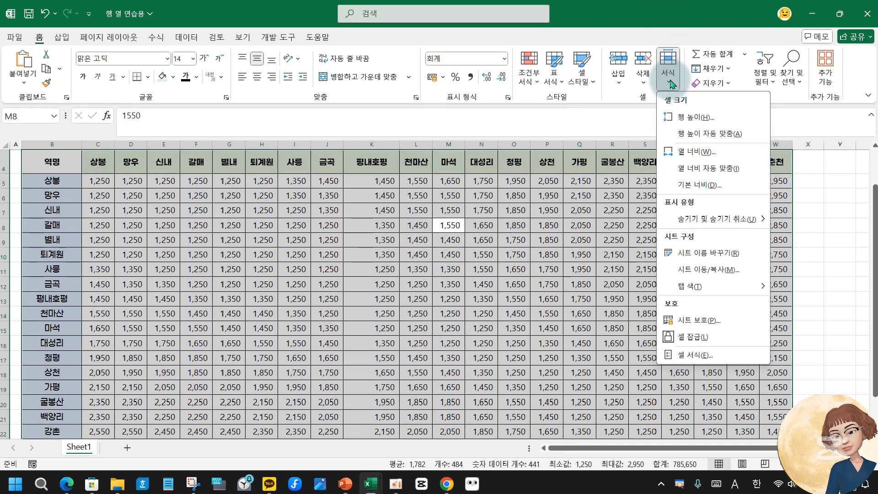
click(707, 140)
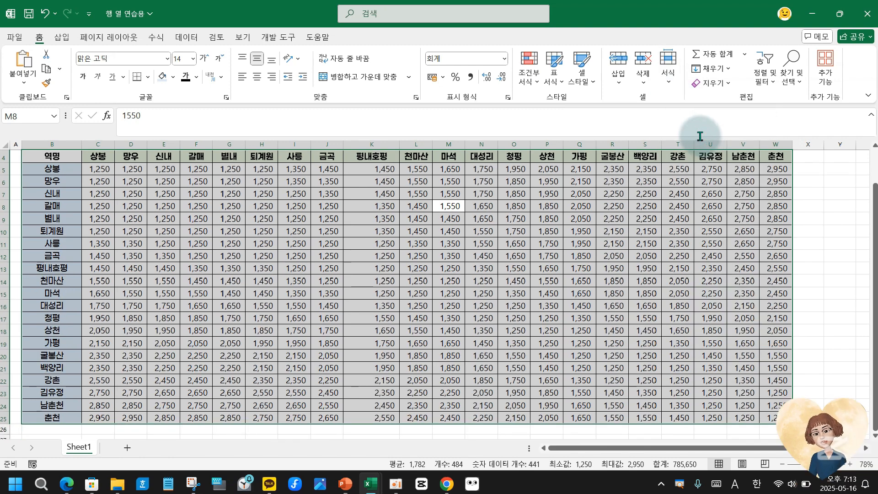
click(670, 82)
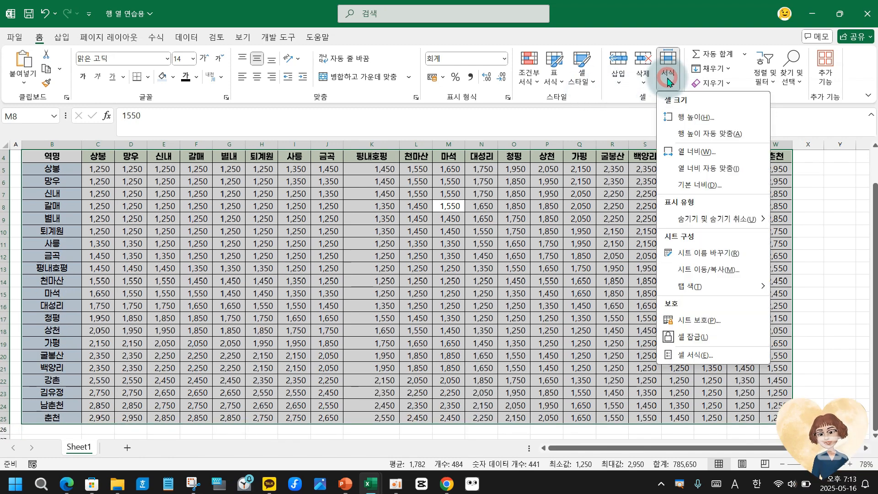
click(717, 170)
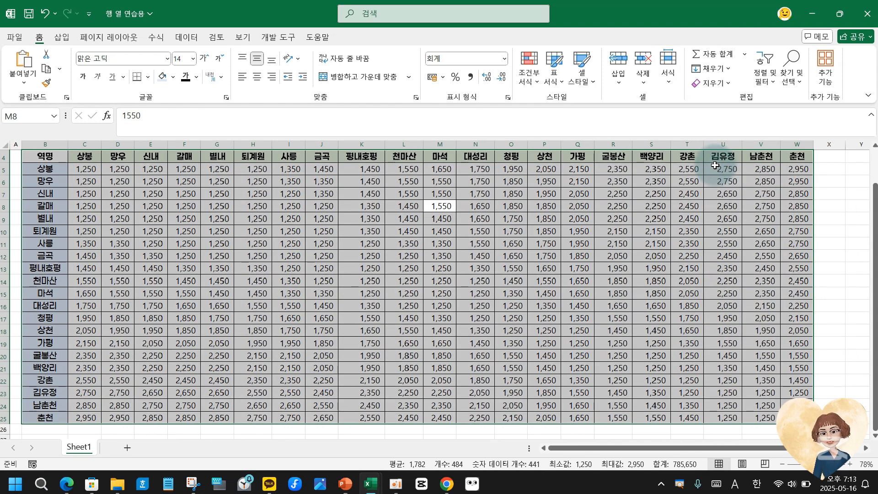
- Reselect the whole fare table and compare its context commands with the cell size options of the Format command
click(405, 218)
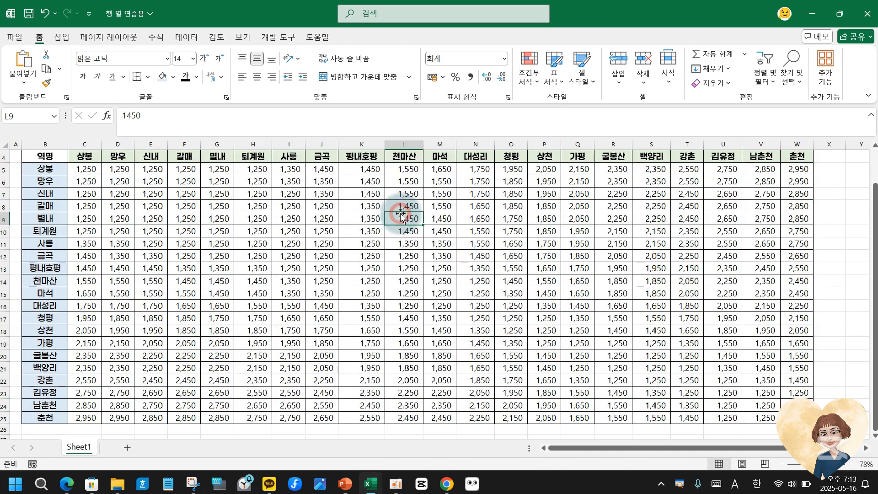
click(407, 206)
key(ctrl+a)
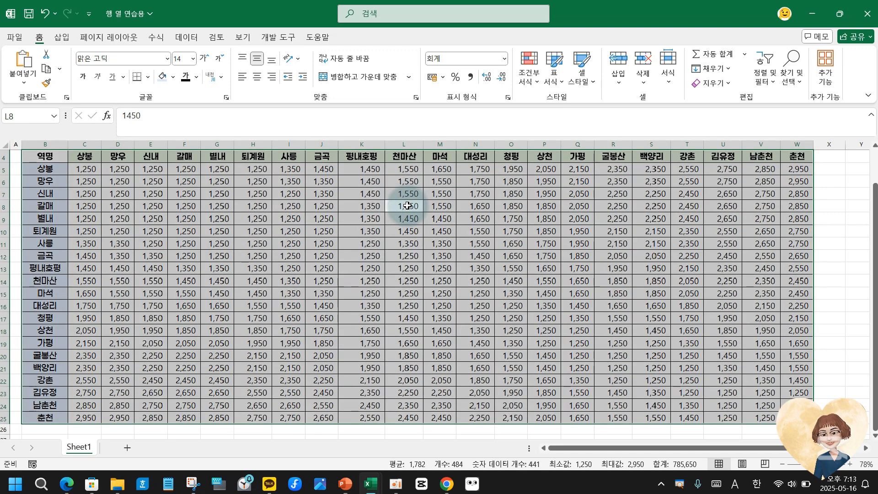
right_click(408, 206)
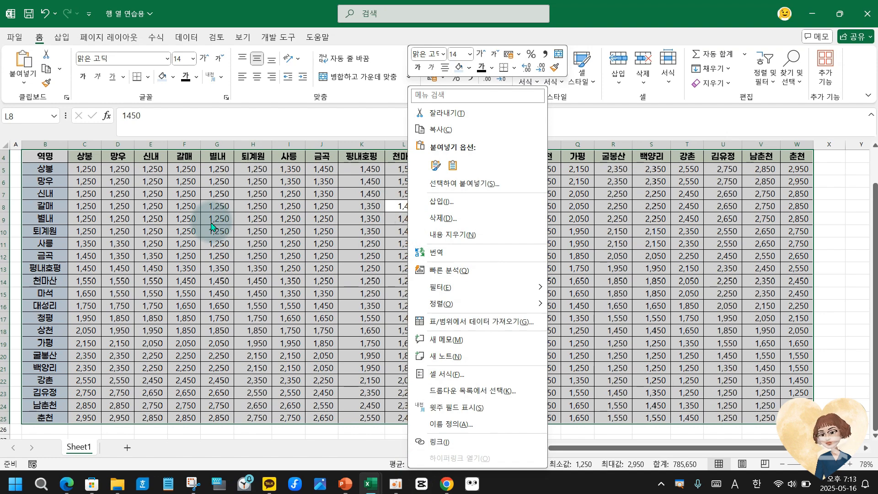
scroll(212, 225, up, 1)
scroll(212, 225, up, 2)
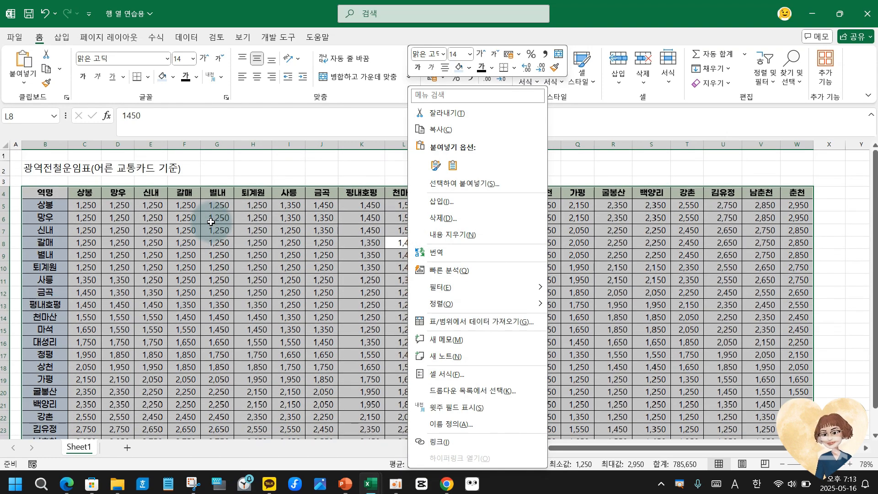
click(670, 85)
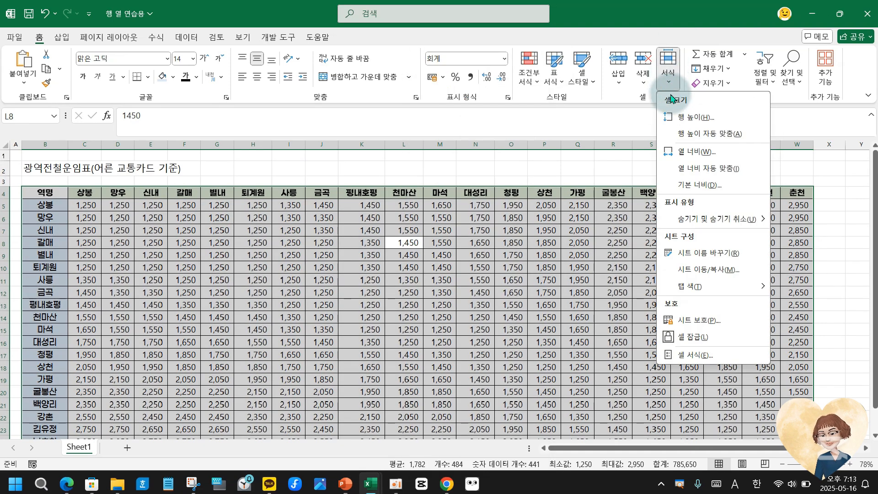
click(396, 245)
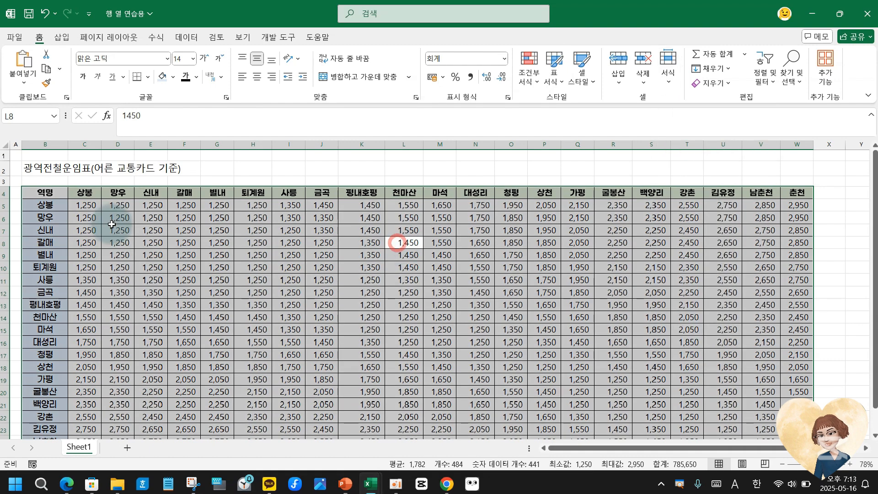
- Stretch row 5 taller and widen column J well beyond their contents by moving their borders
double_click(5, 211)
drag(6, 212, 5, 242)
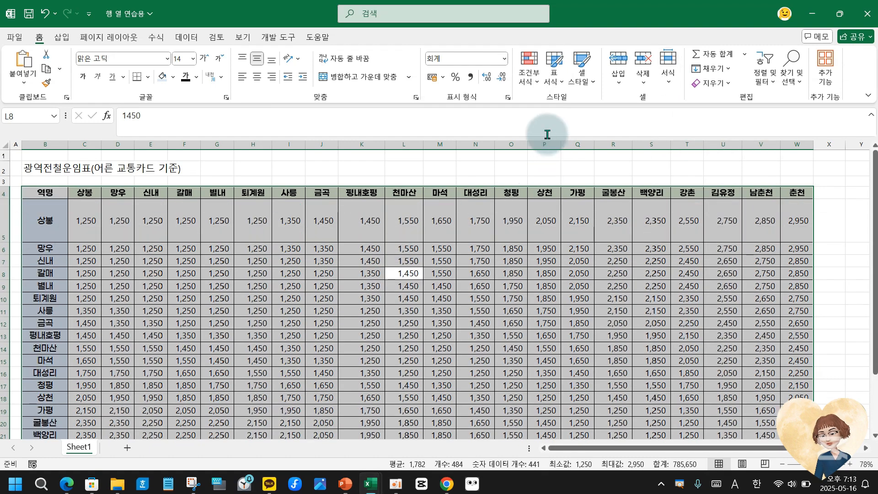
drag(335, 147, 407, 147)
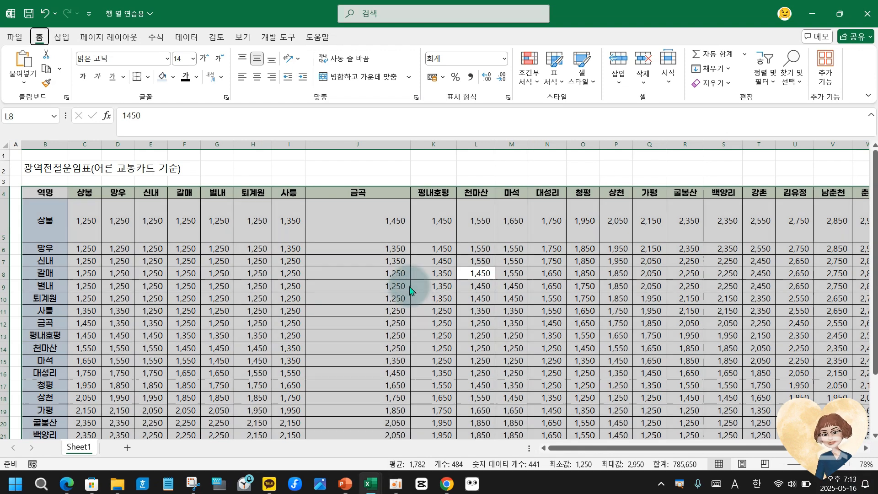
- AutoFit the column widths of the selected table, including stretched column J, and its row heights, including row 5
key(alt)
key(h)
key(o)
key(i)
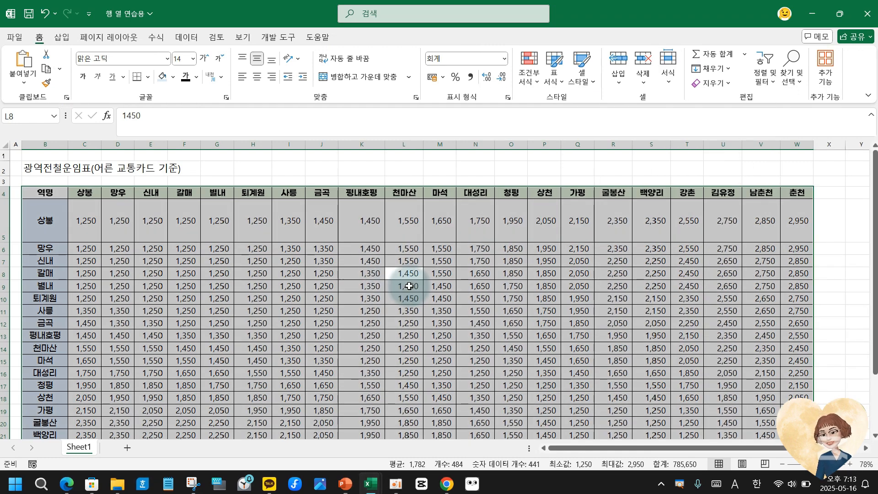
key(alt)
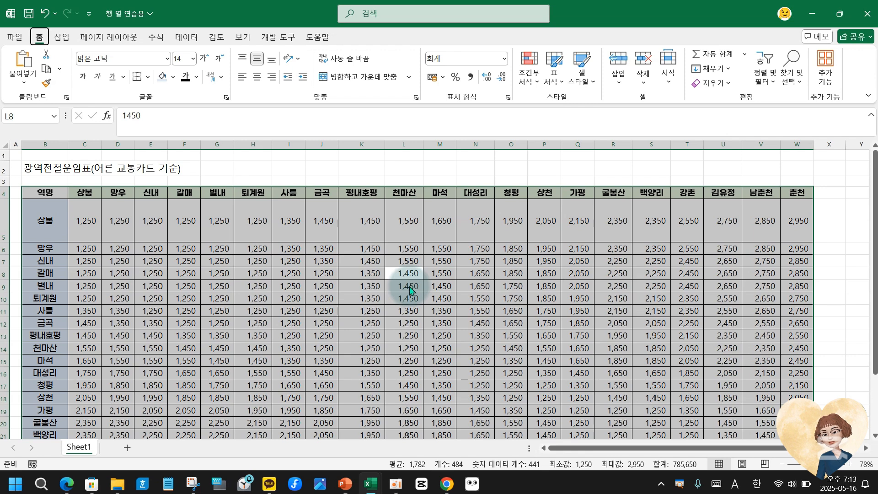
key(h)
key(o)
key(a)
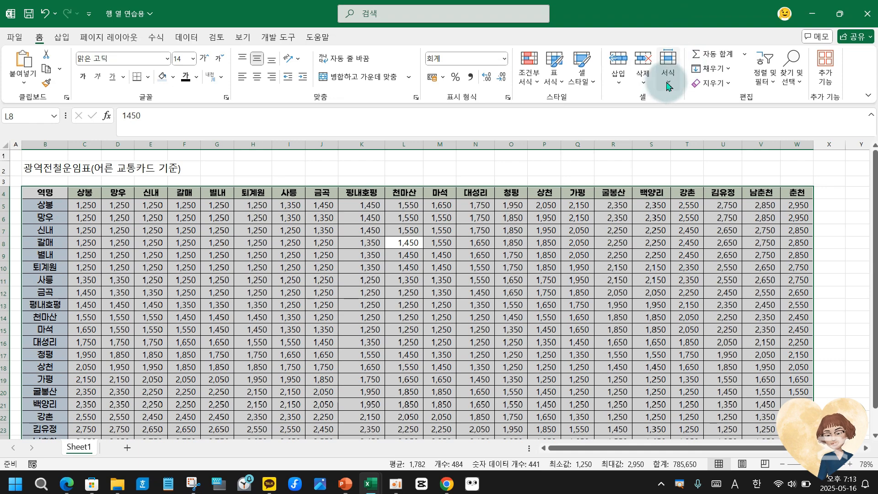
click(669, 81)
key(Escape)
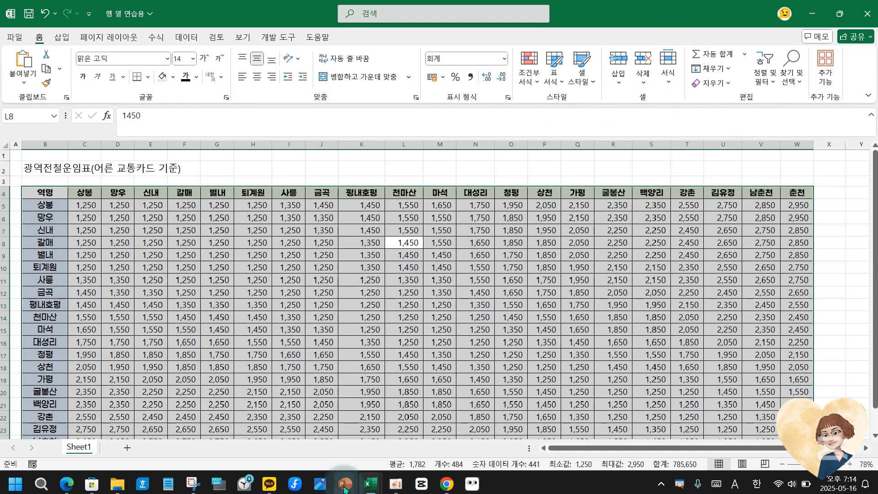
- Review slides 13 and 14 of the PowerPoint file 엑셀 행과 열 단축키 2 on cell fitting and row/column moves, and return to the Excel workbook 행 열 연습용
mouse_move(346, 484)
mouse_move(549, 425)
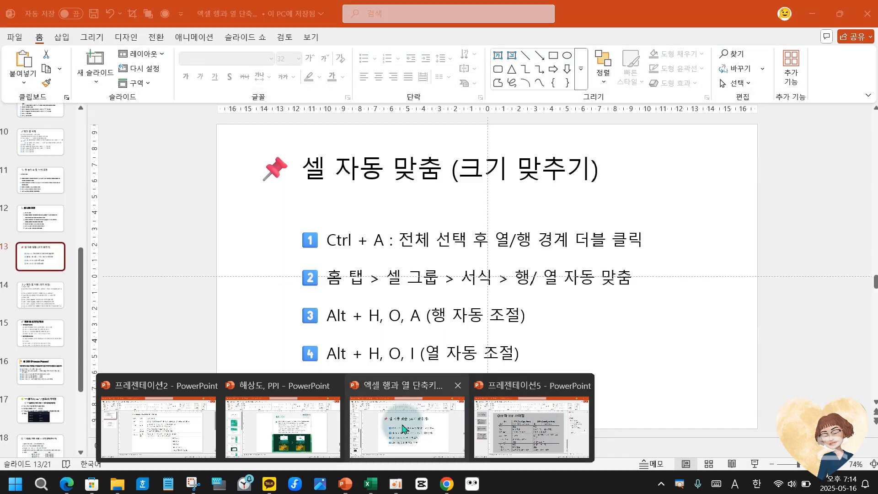
click(402, 424)
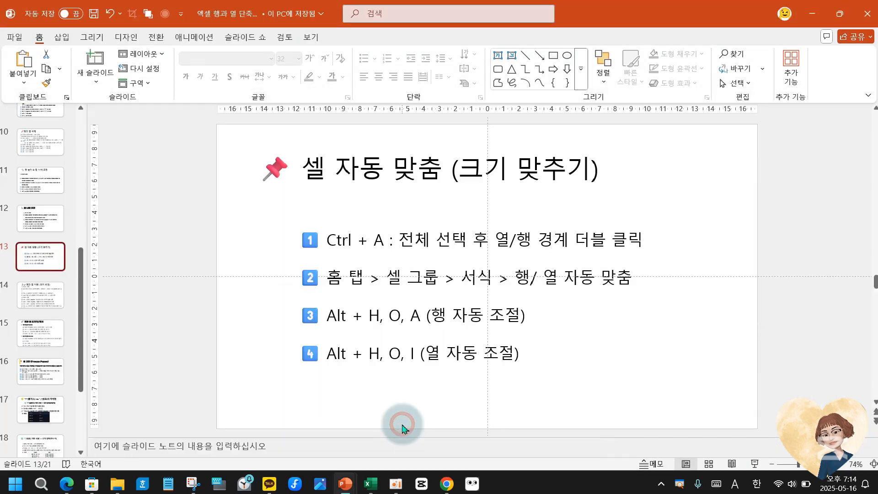
click(36, 296)
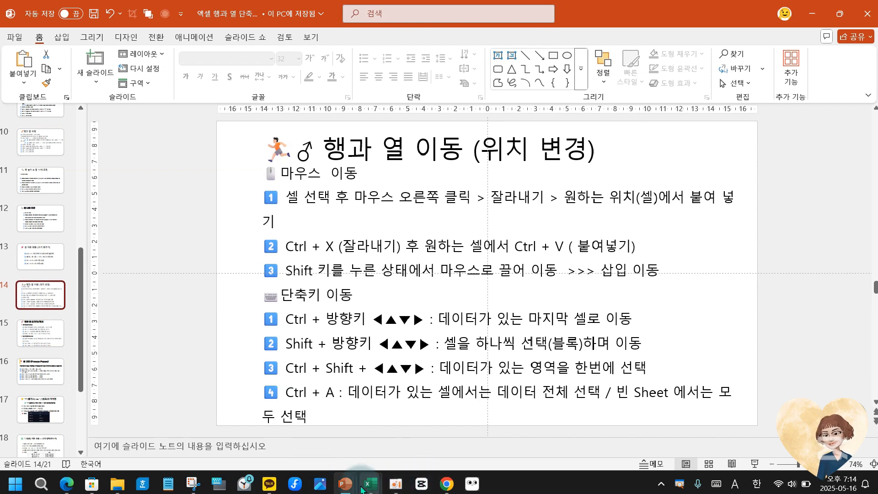
mouse_move(368, 488)
mouse_move(570, 427)
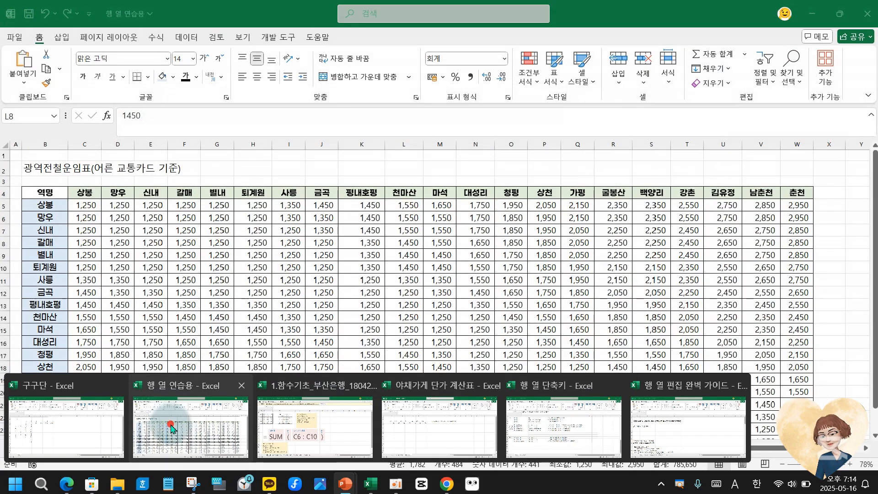
click(171, 417)
click(134, 270)
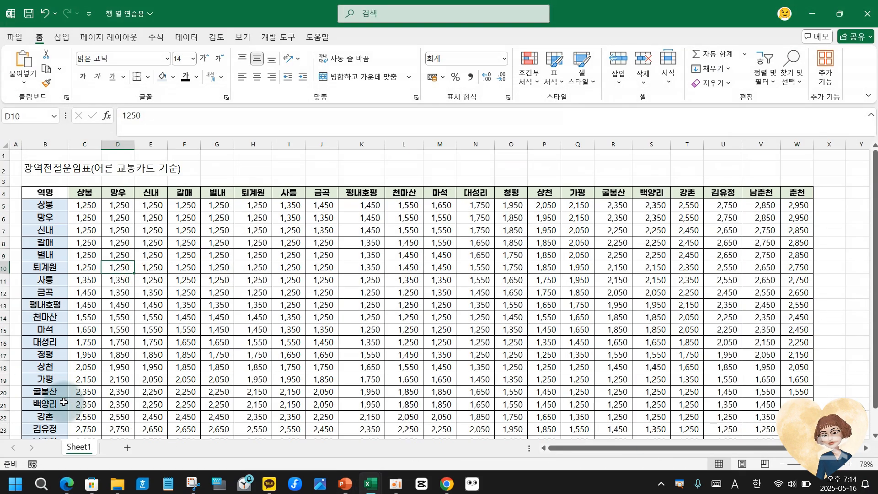
- Move the 상봉 row (B5:W5) directly above the 대성리 row by cutting it and inserting the cut cells at B16
drag(33, 205, 788, 205)
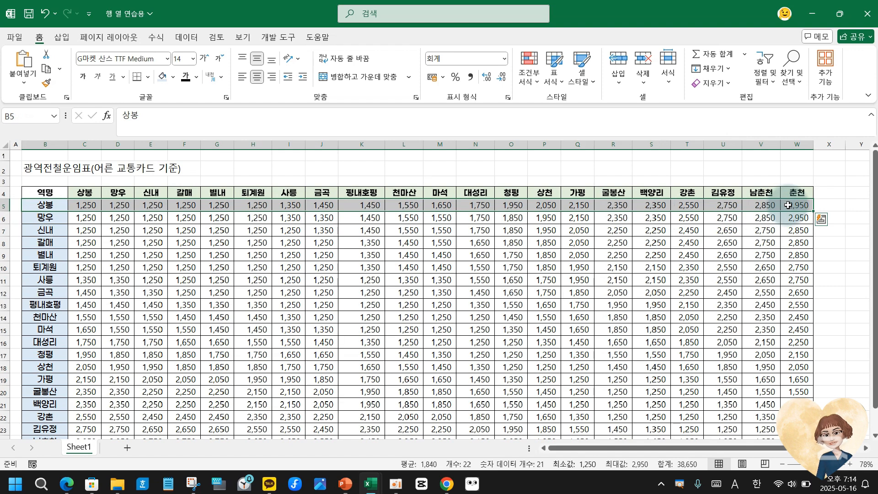
click(43, 204)
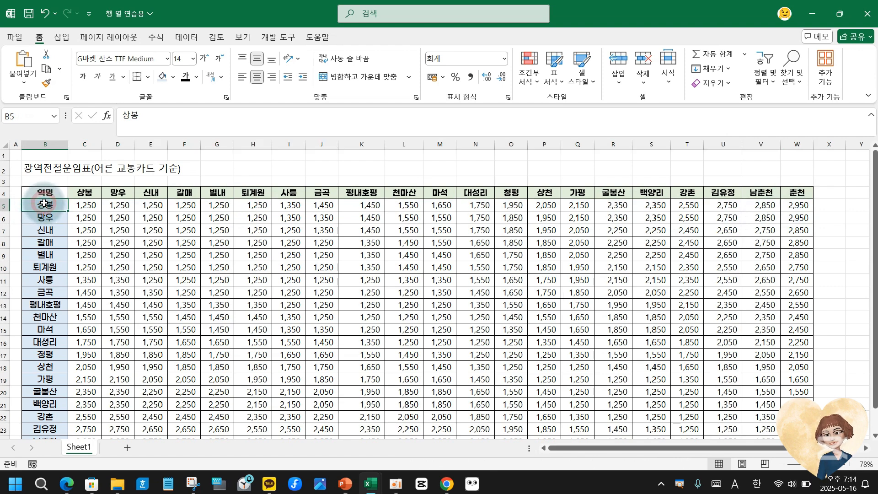
key(shift+Right)
key(shift+Right)
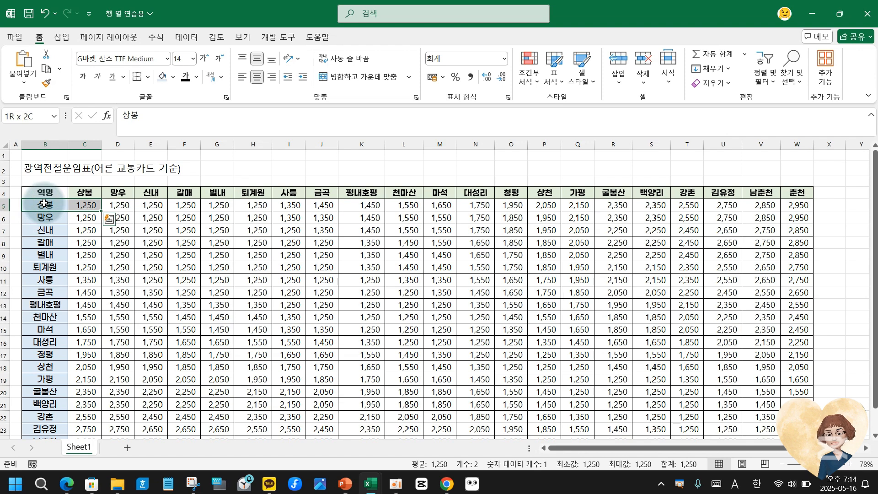
key(shift+Right)
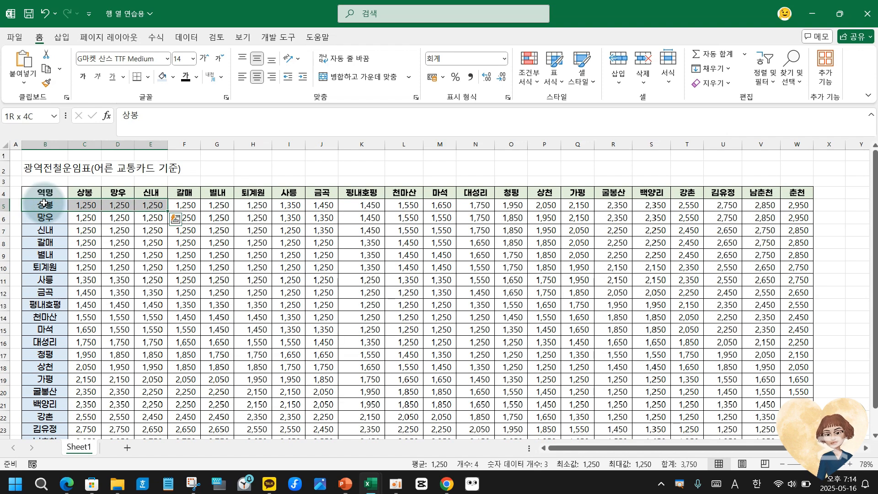
key(ctrl+shift+Right)
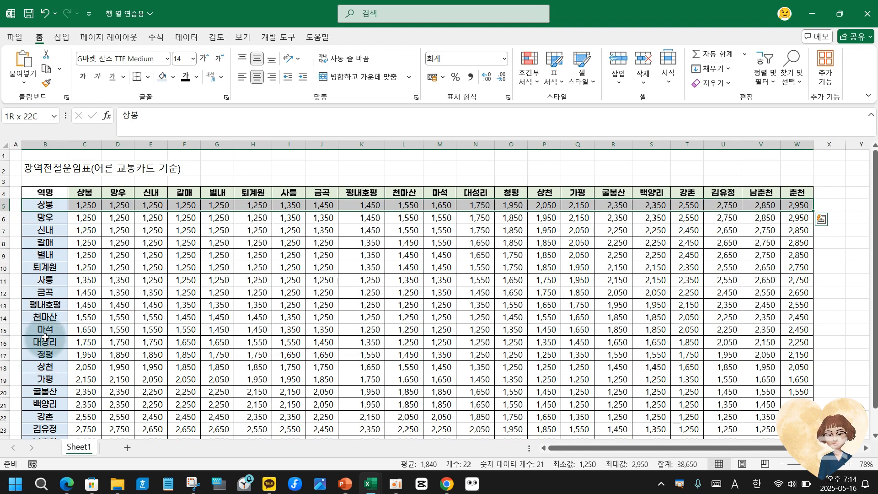
click(46, 53)
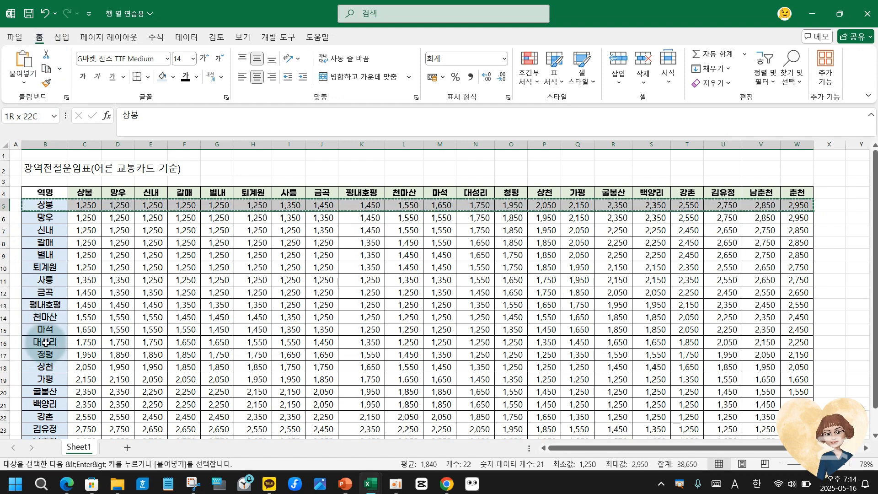
click(45, 343)
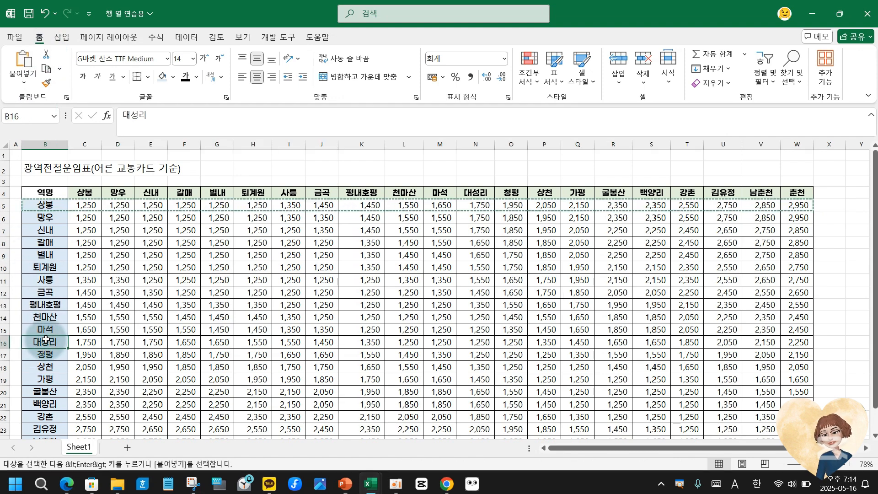
right_click(47, 342)
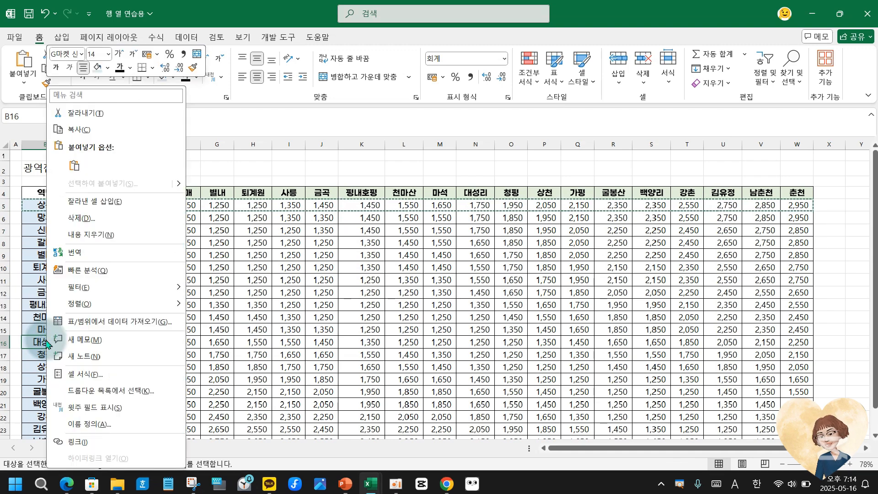
click(99, 205)
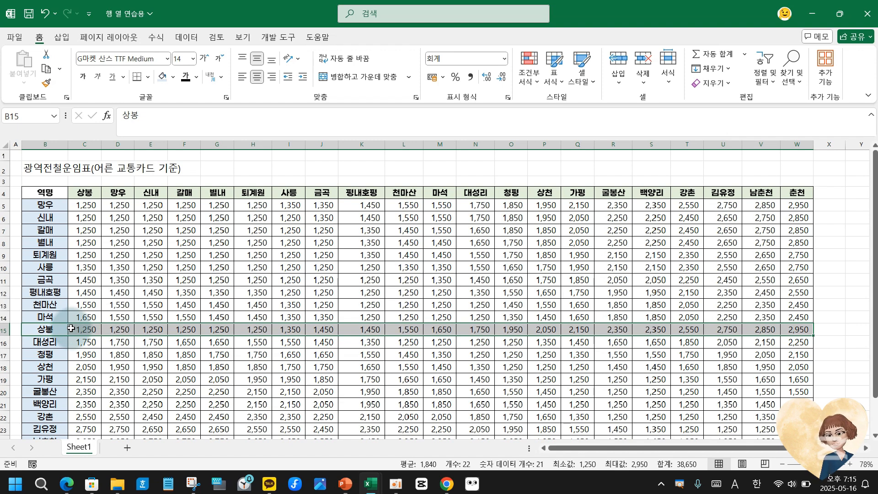
- Undo the move of the 상봉 row
key(ctrl+z)
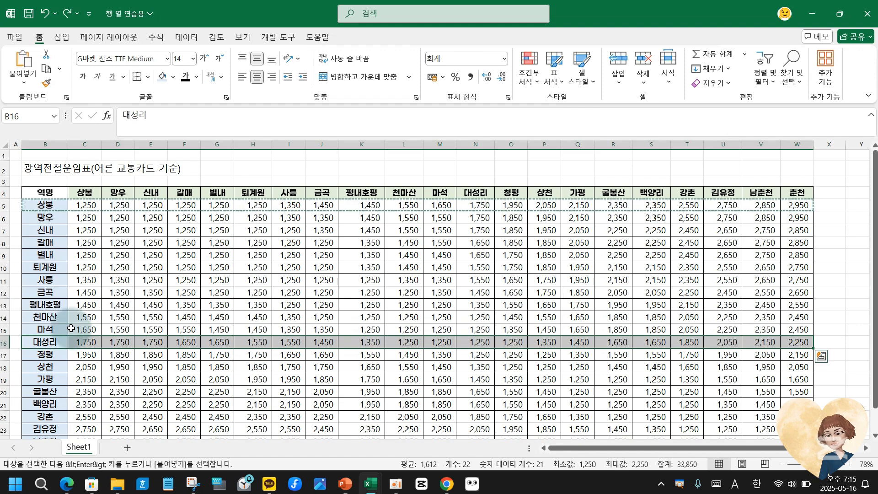
- Copy the 대성리 row (B16:W16) over the 망우 row at B6, undo the paste and clear the copy selection
click(45, 71)
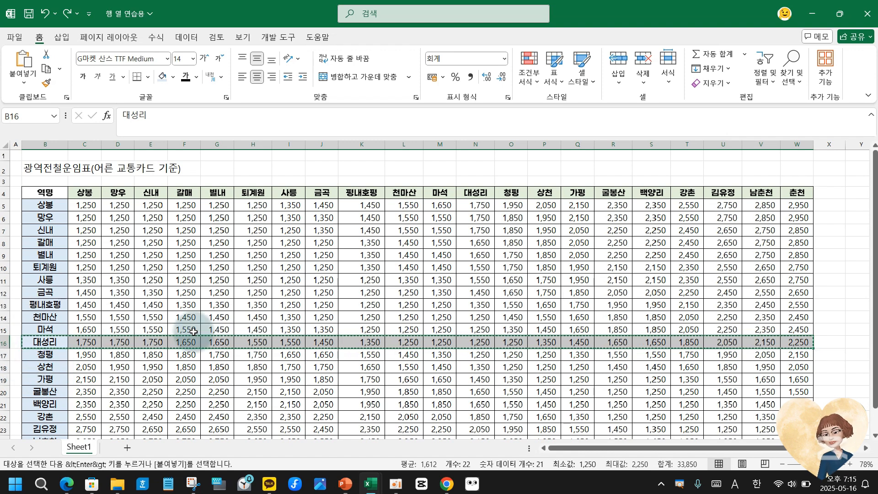
click(45, 218)
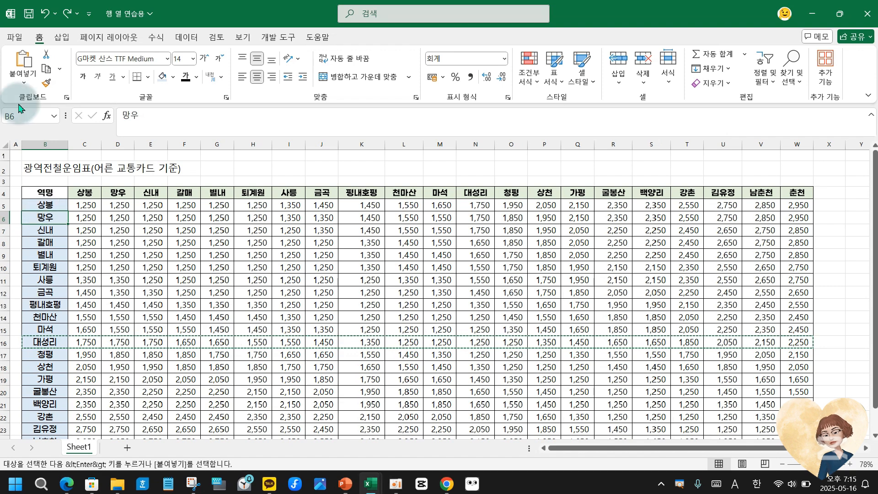
click(24, 73)
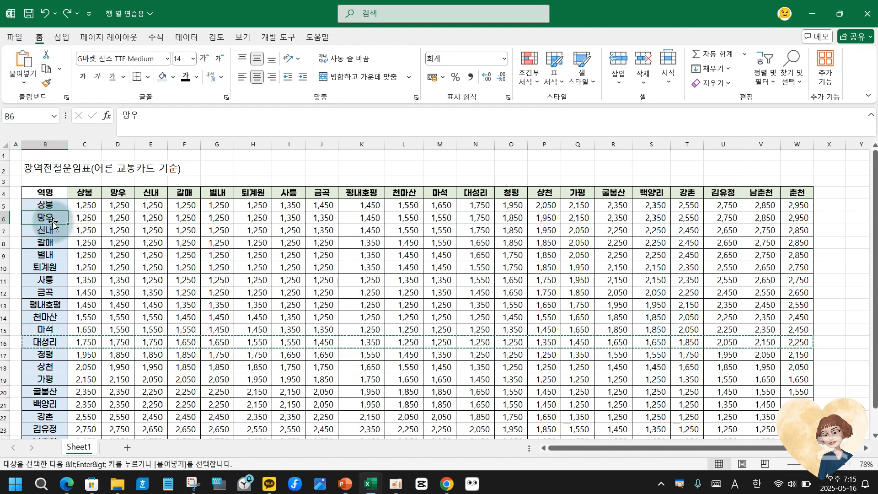
click(27, 62)
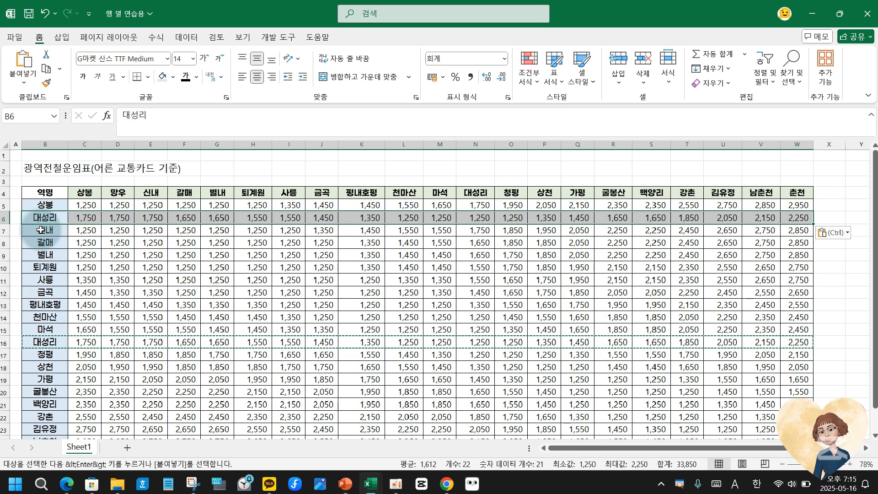
key(ctrl+z)
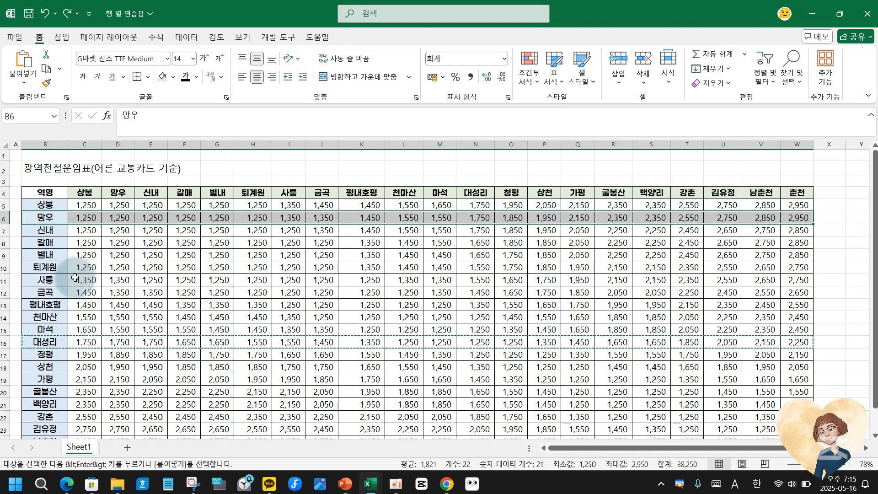
key(Escape)
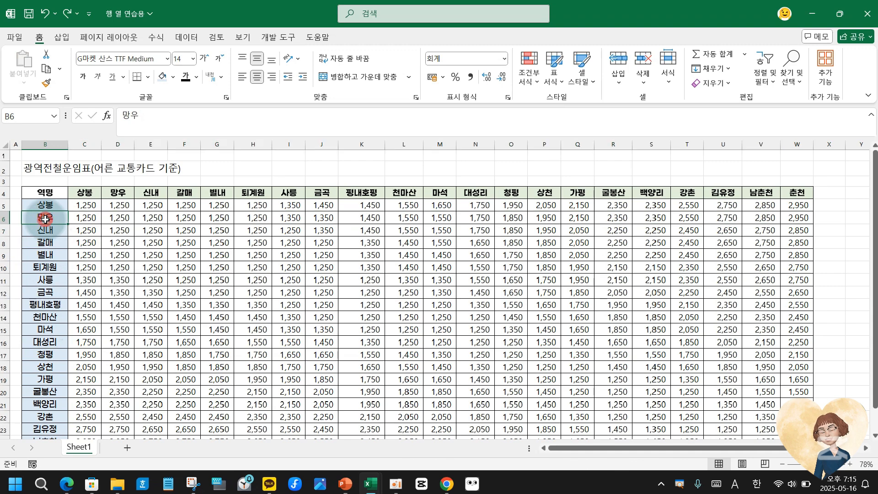
- Move the 망우 row (B6:W6) onto the 대성리 row in row 16, replacing its data, and undo the move
drag(45, 219, 792, 222)
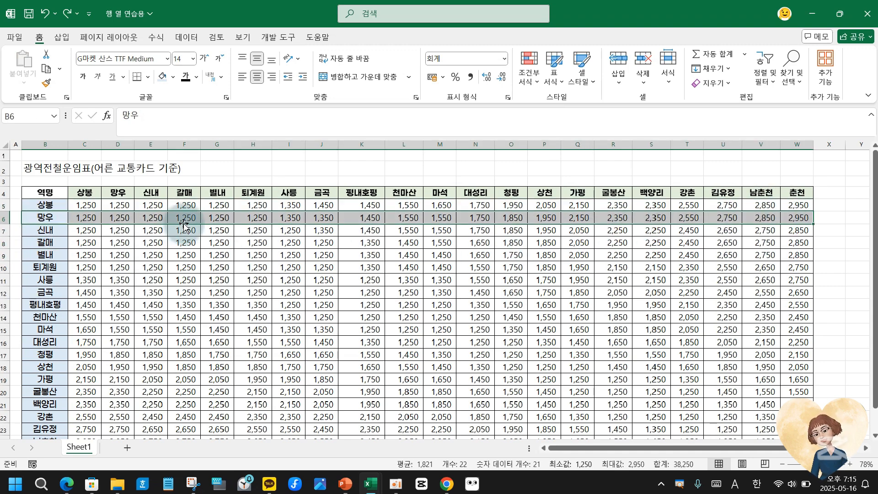
drag(182, 224, 175, 348)
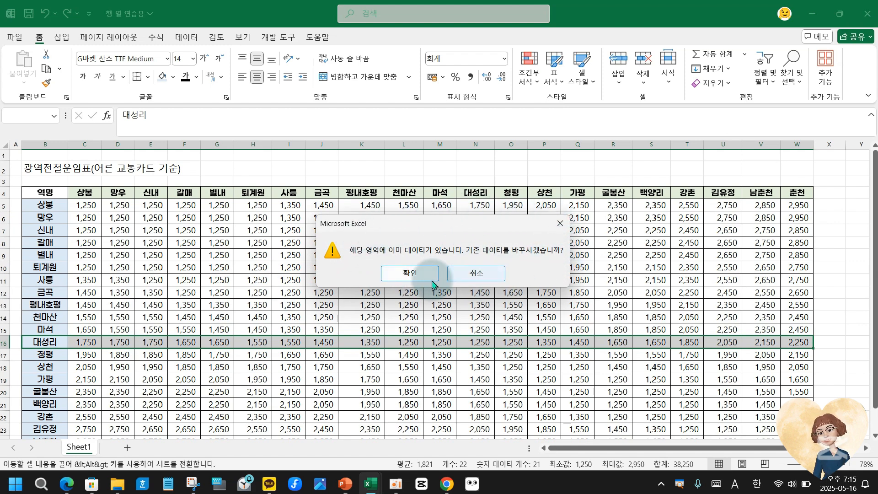
click(407, 277)
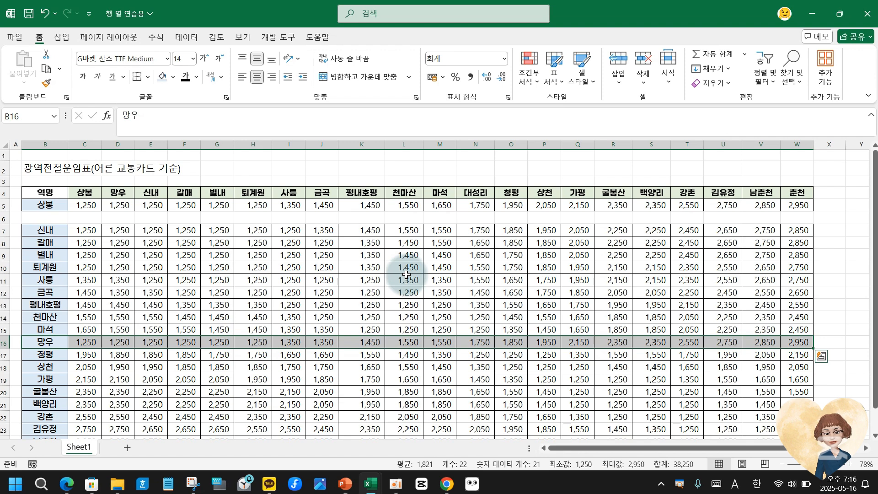
key(ctrl+c)
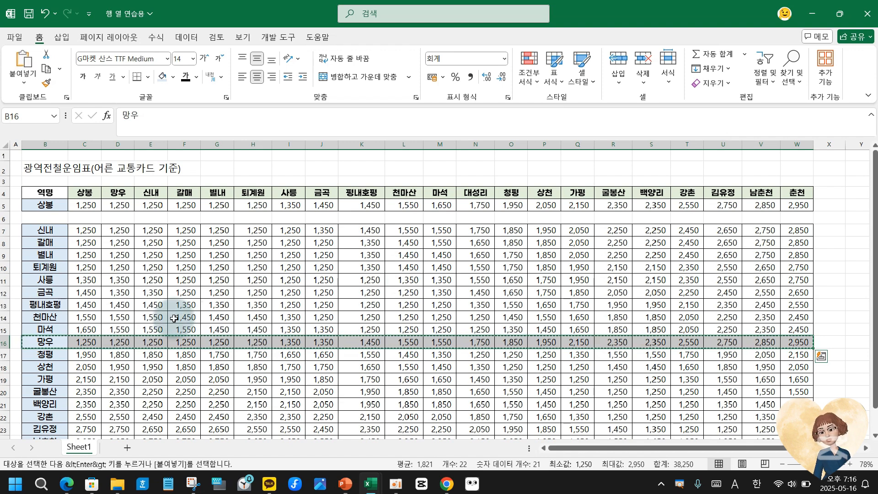
key(ctrl+z)
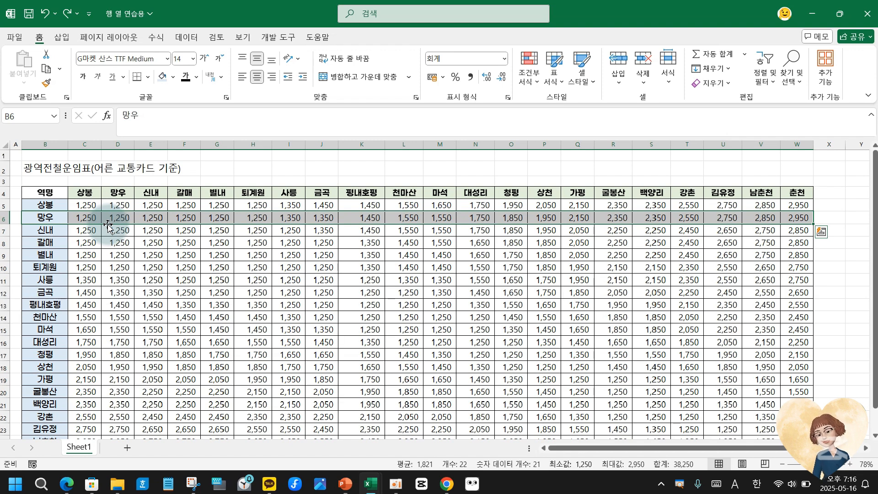
- Try to insert the 망우 row (B6:W6) between the 마석 and 대성리 rows, and undo the shifted insertion at A16:V16
key(ctrl+q)
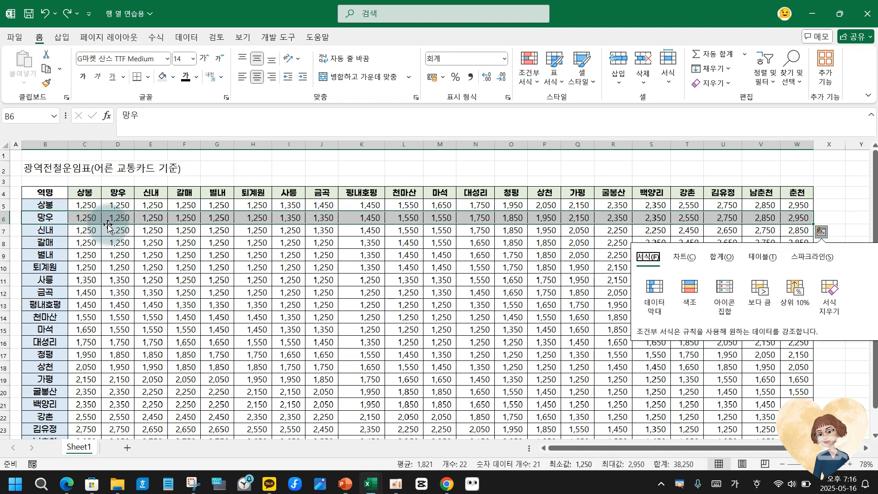
click(108, 227)
drag(108, 227, 66, 337)
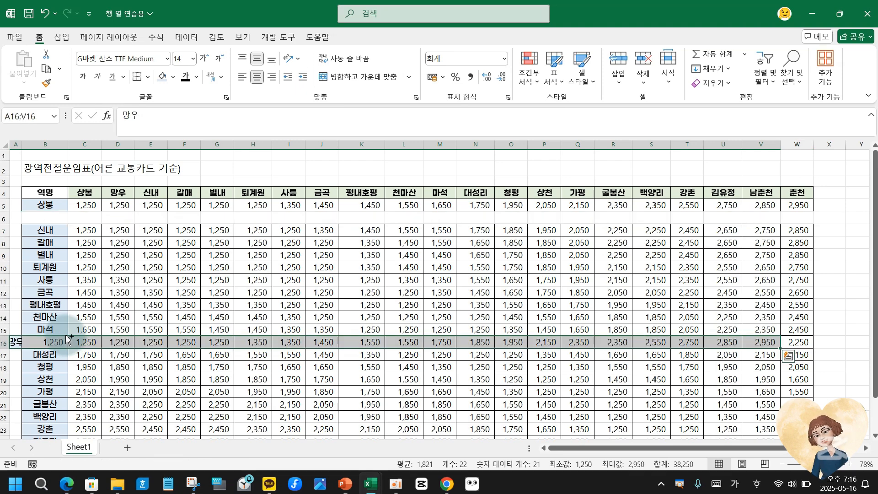
key(ctrl+z)
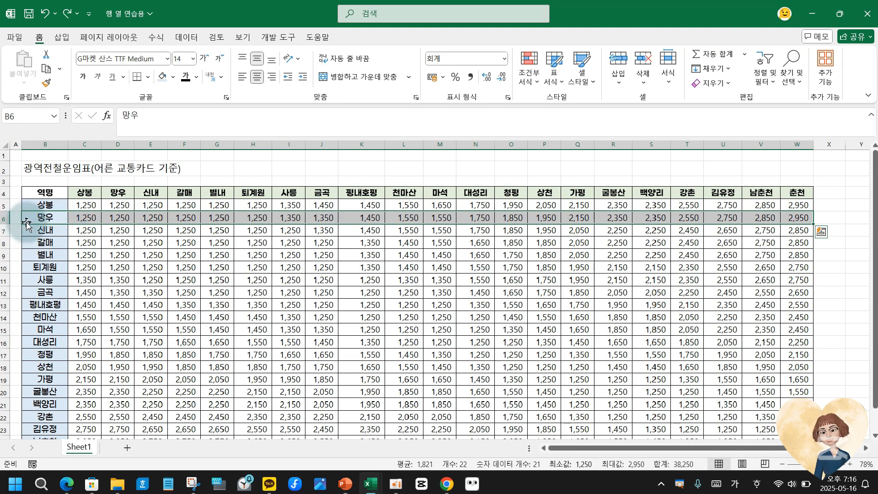
- Move the 망우 row (B6:W6) between the 마석 and 대성리 rows by inserting it without overwriting any data
drag(26, 224, 42, 339)
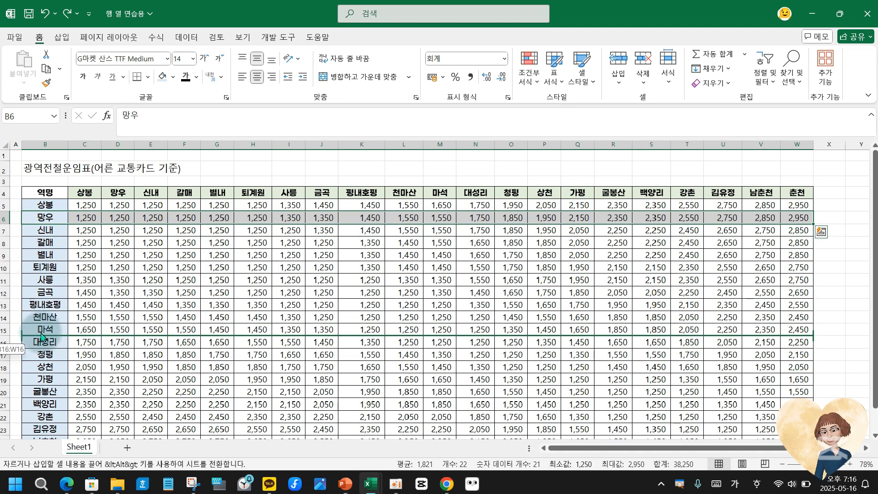
drag(42, 339, 40, 332)
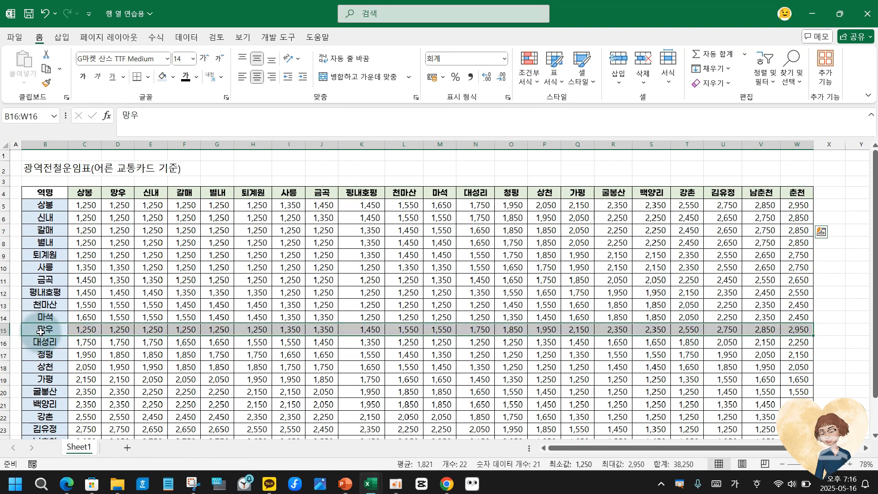
click(45, 342)
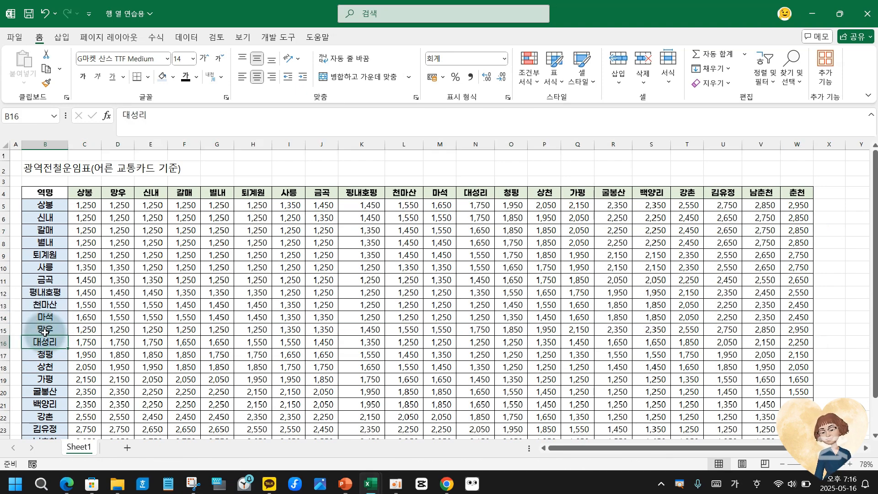
click(45, 330)
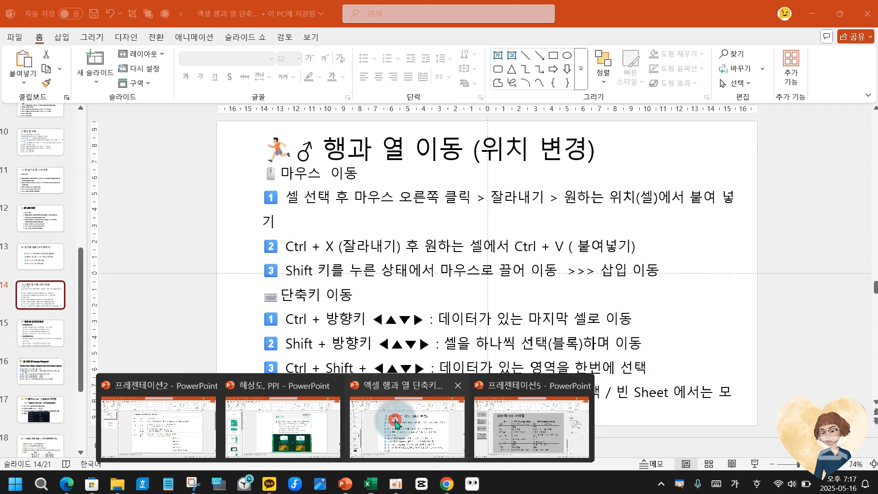
- Switch to the PowerPoint file 엑셀 행과 열 단축키 2, review slide 15 on hiding and showing rows and columns, and return to the Excel workbook 행 열 연습용
click(375, 421)
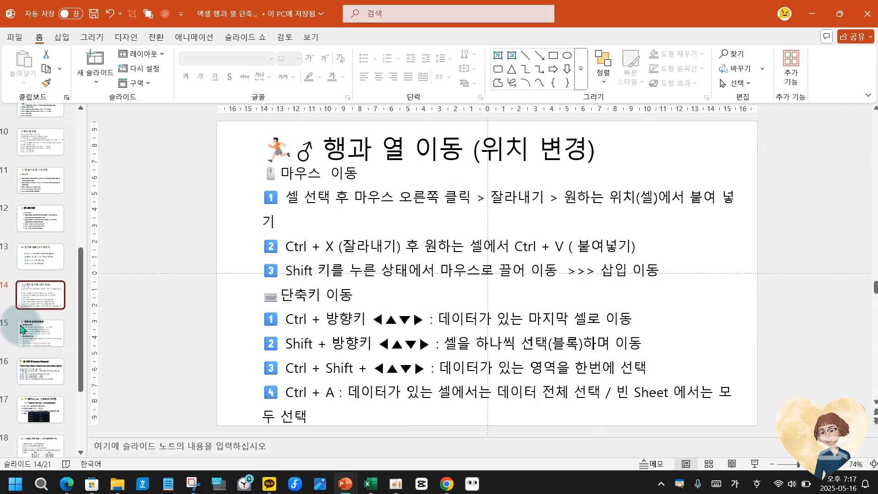
click(49, 342)
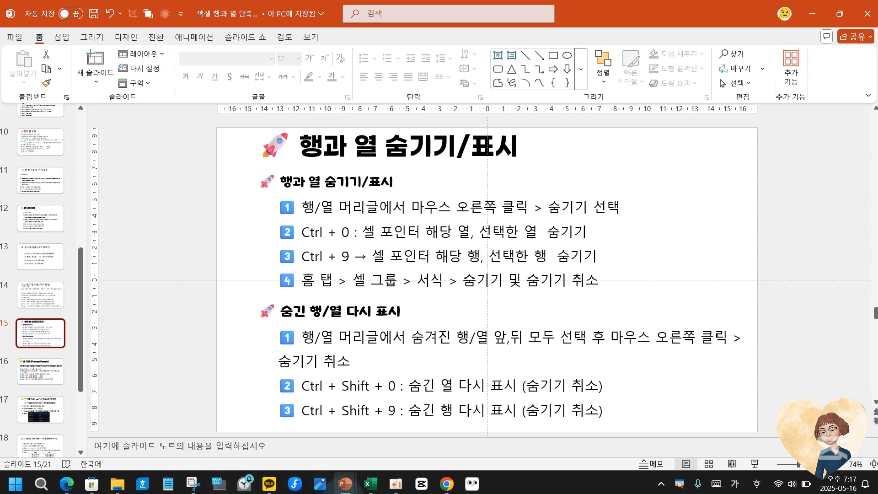
click(341, 486)
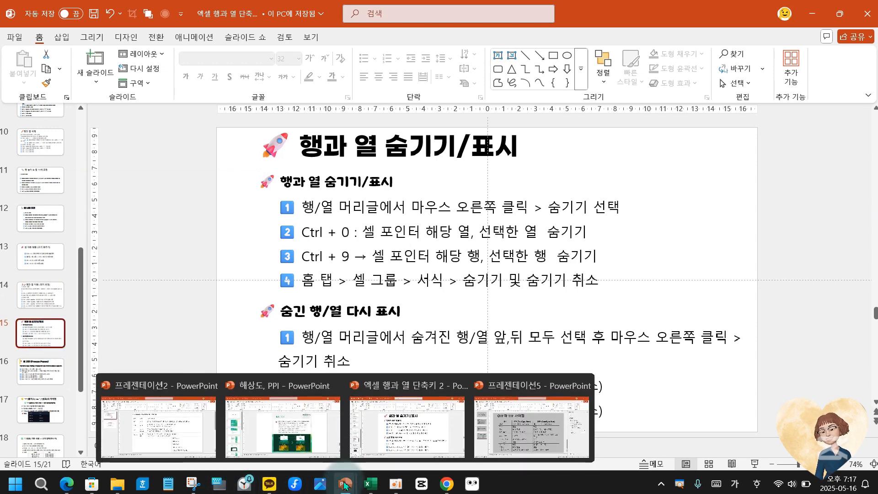
mouse_move(361, 486)
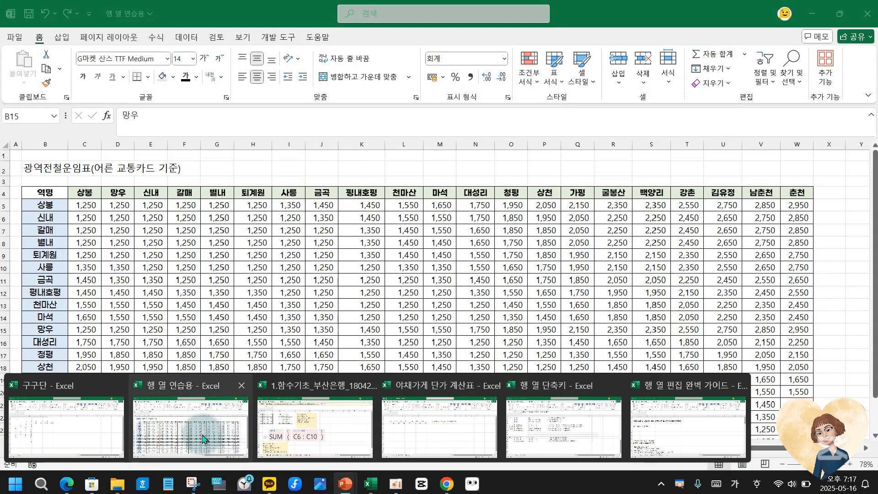
click(204, 438)
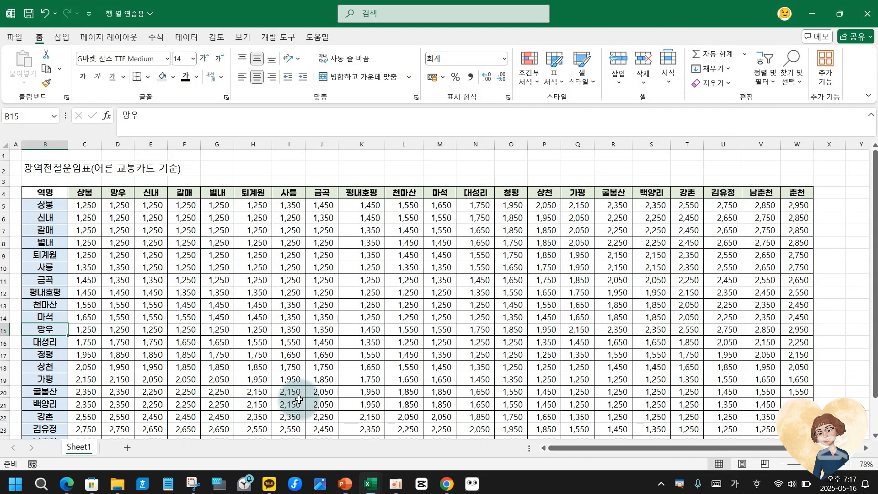
- Hide the whole 평내호평 column (column K)
click(142, 276)
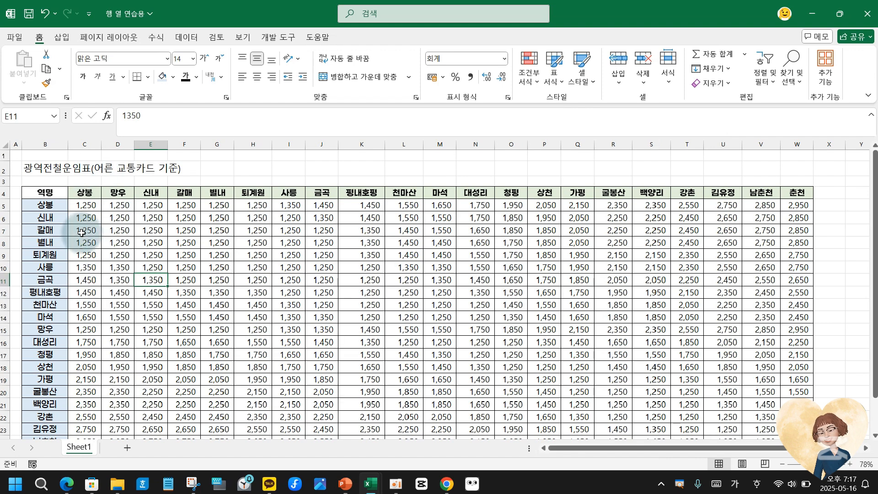
click(368, 194)
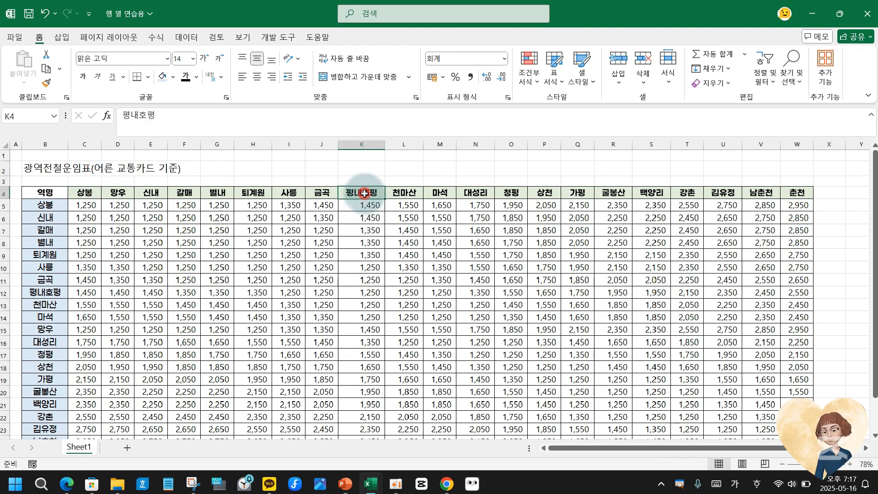
click(369, 208)
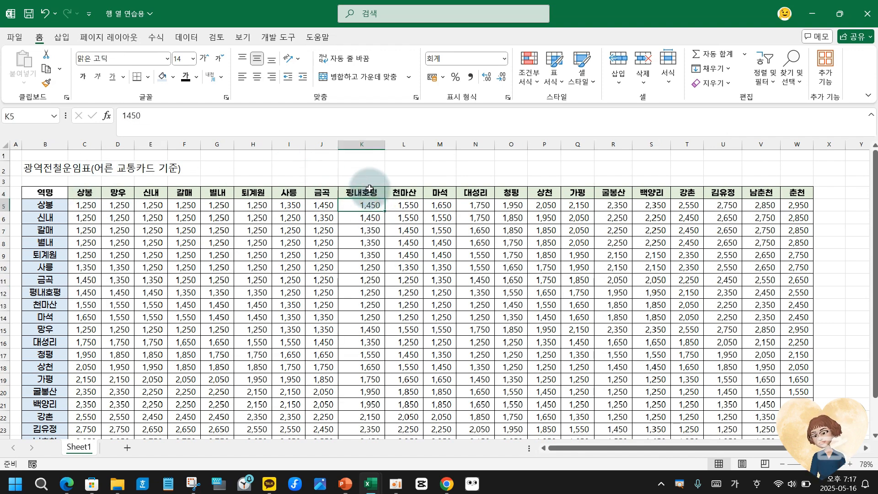
click(370, 189)
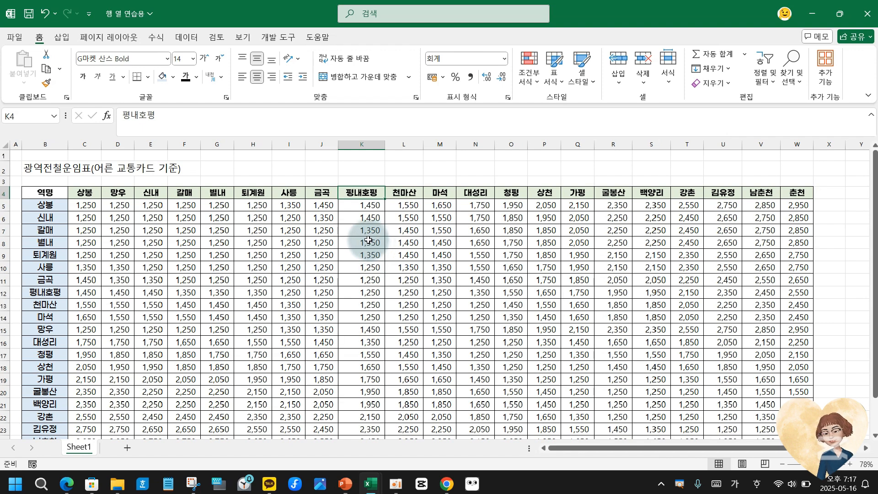
click(361, 144)
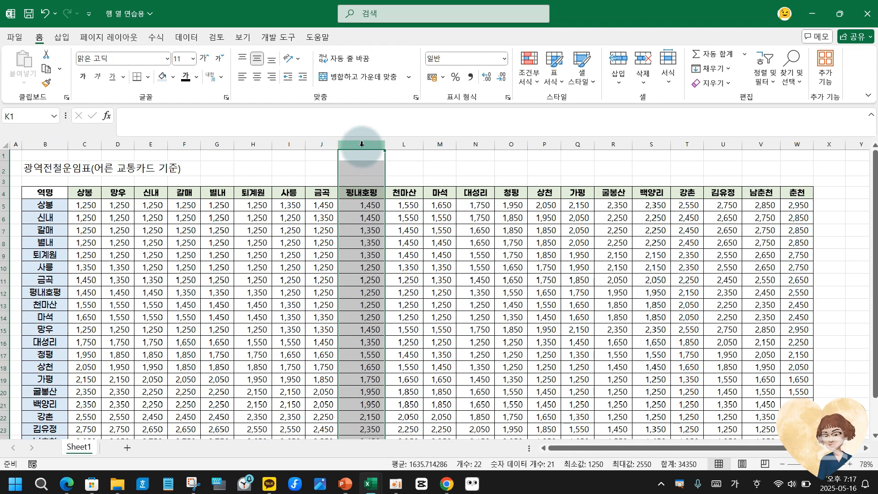
right_click(362, 144)
click(405, 343)
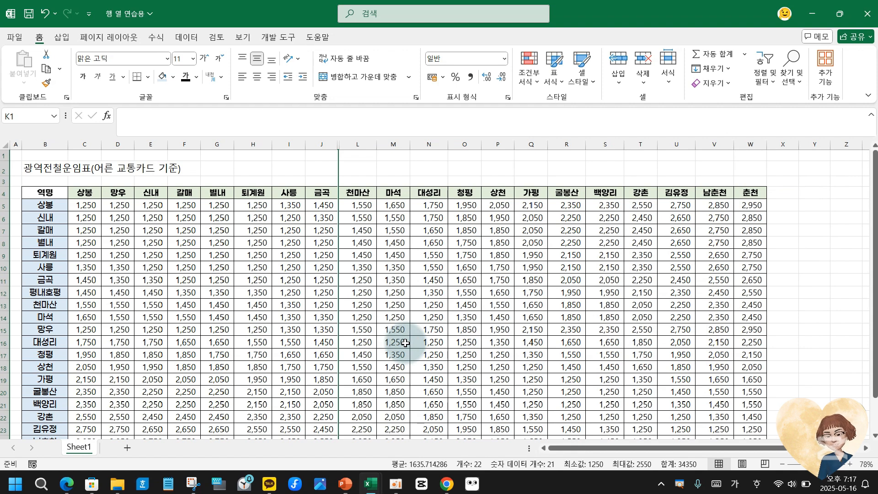
- Hide the whole 퇴계원 row (row 9)
click(2, 255)
right_click(2, 255)
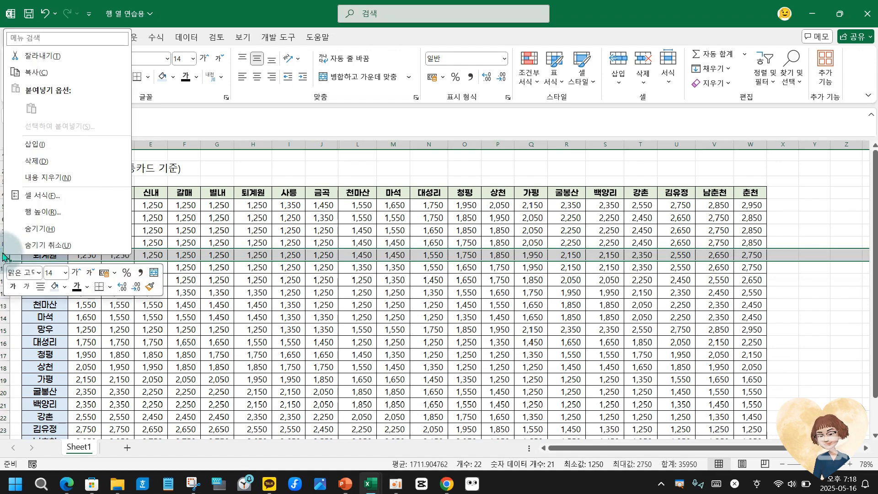
click(20, 225)
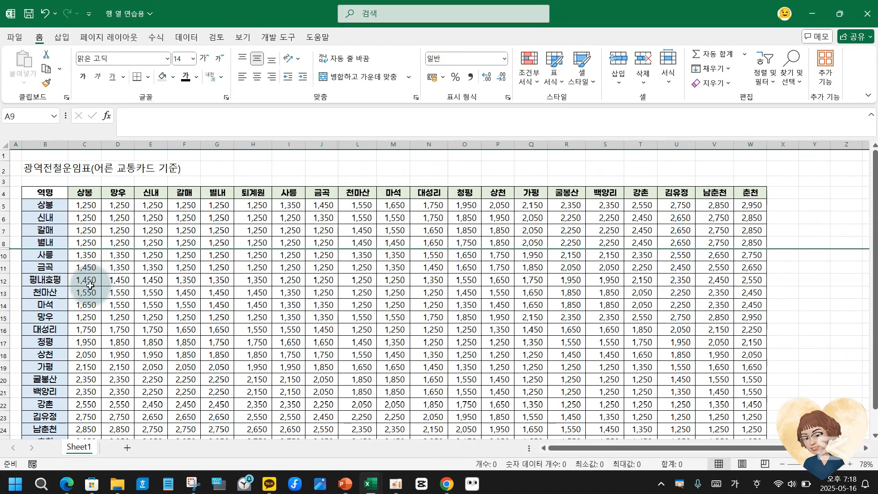
- Try to unhide row 9 with just row 8 selected
click(3, 243)
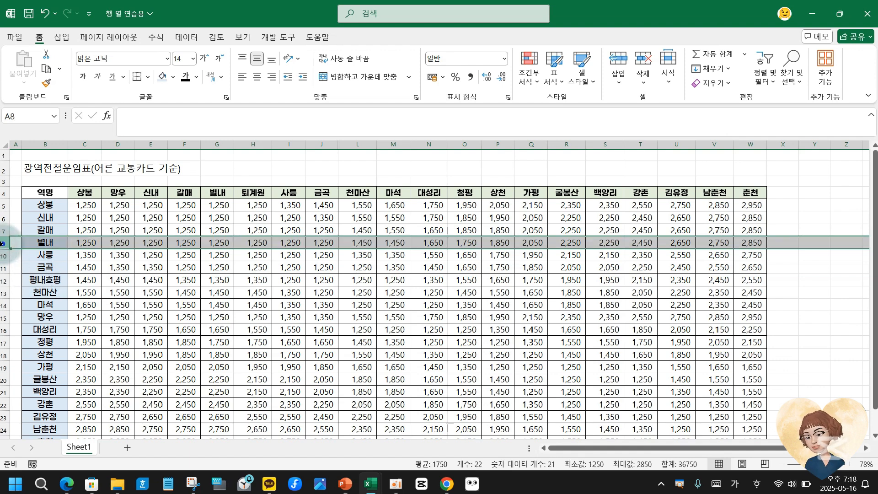
right_click(4, 243)
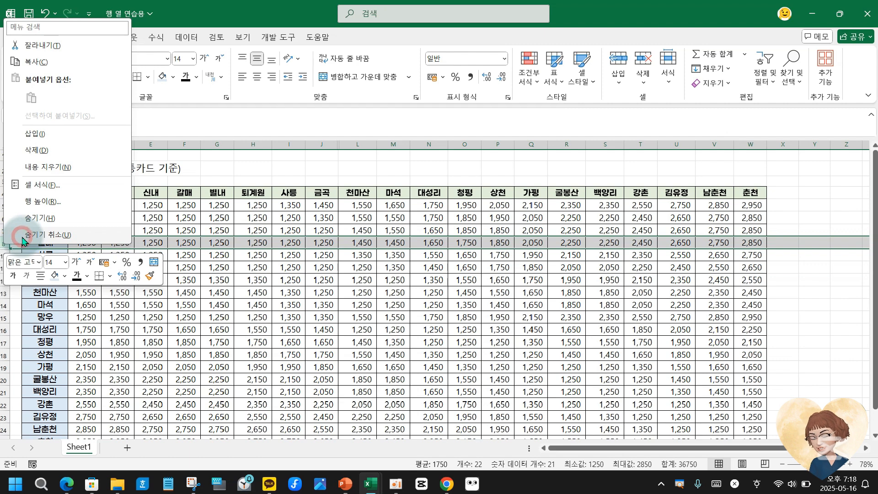
click(22, 237)
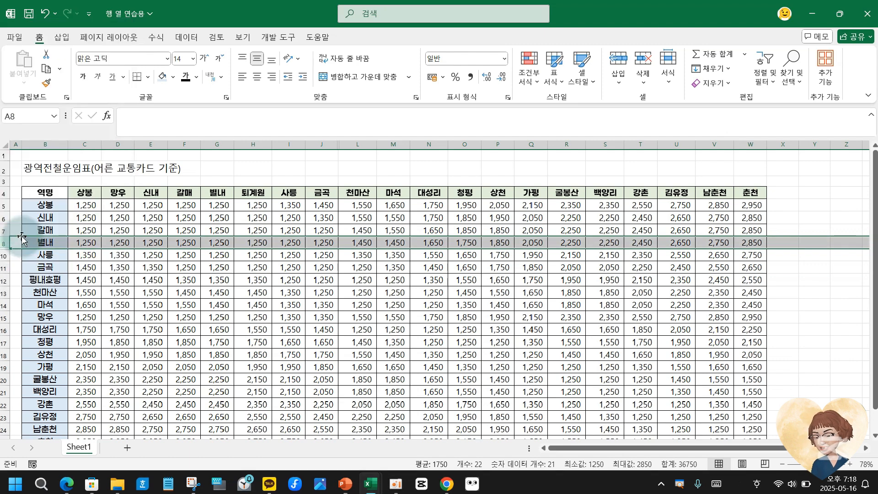
- Try to unhide row 9 with just row 10 selected
click(3, 255)
right_click(2, 255)
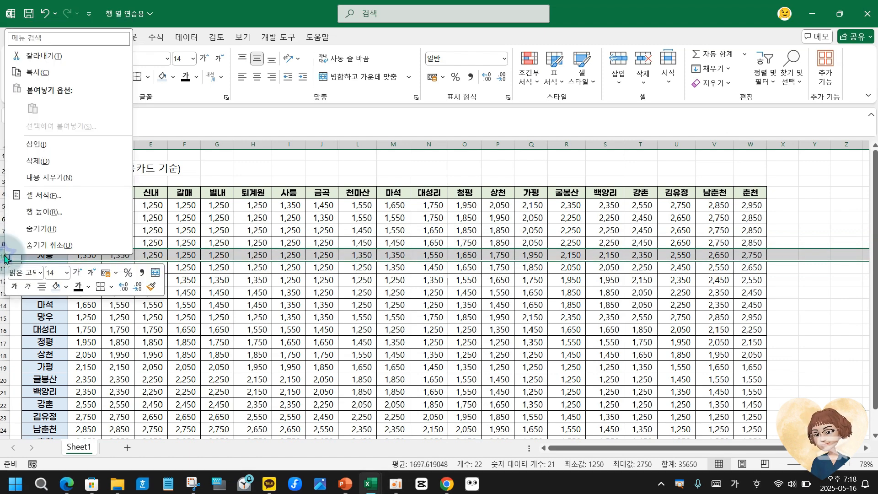
click(22, 246)
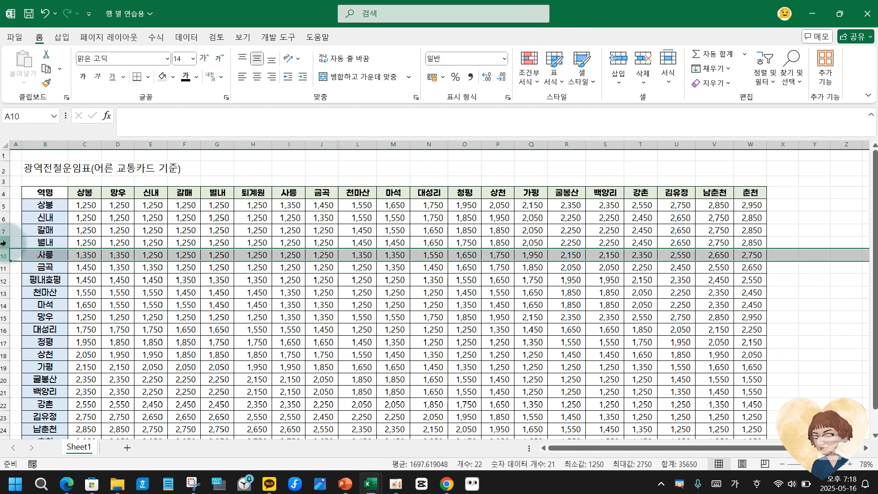
- Unhide row 9 (퇴계원) with the adjacent rows 8 and 10 selected together
click(6, 243)
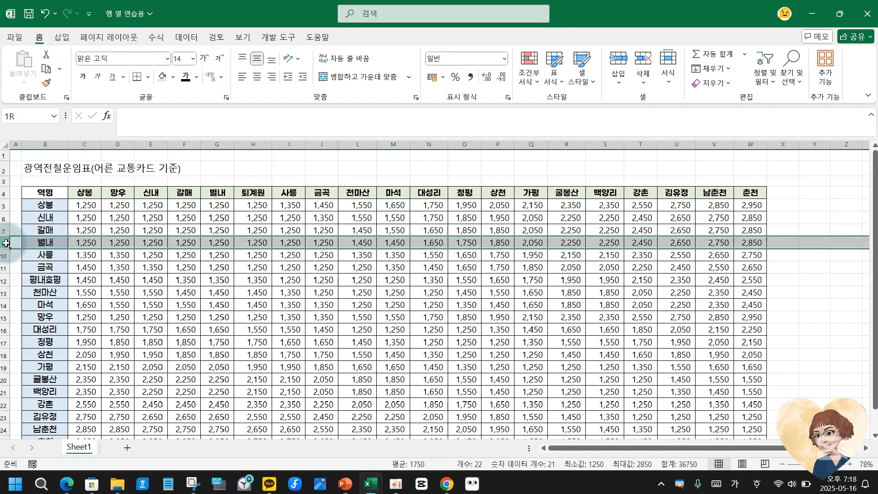
drag(6, 243, 4, 251)
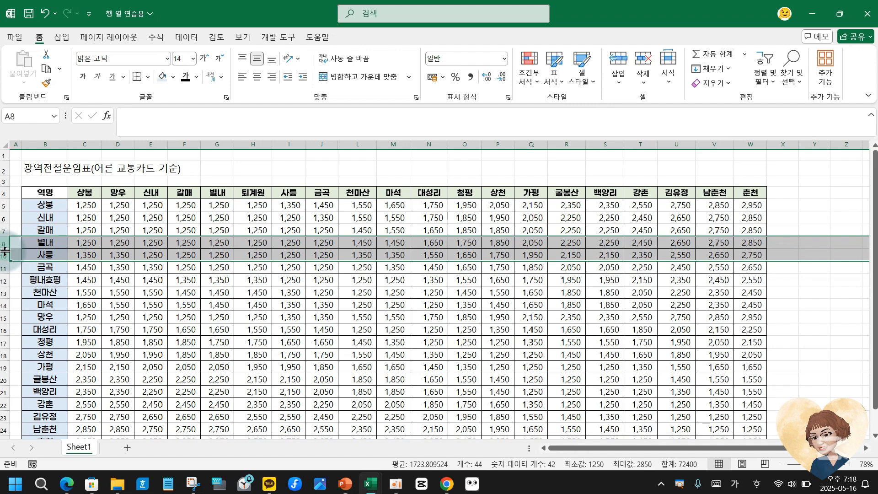
right_click(4, 252)
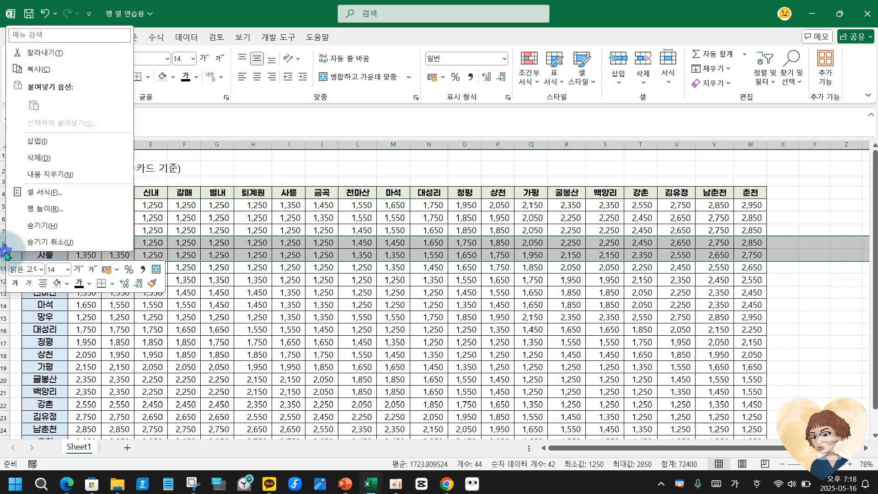
click(32, 245)
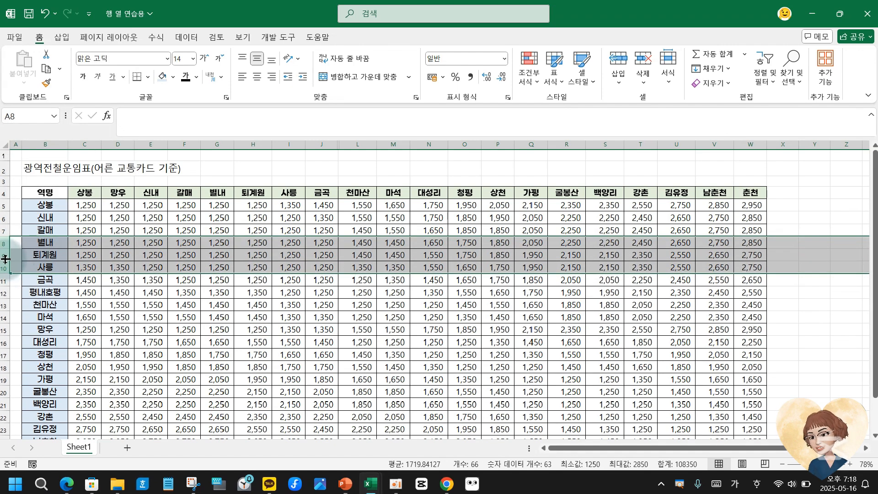
- Unhide column K (평내호평) with the adjacent columns J and L selected together
click(326, 146)
drag(326, 148, 357, 146)
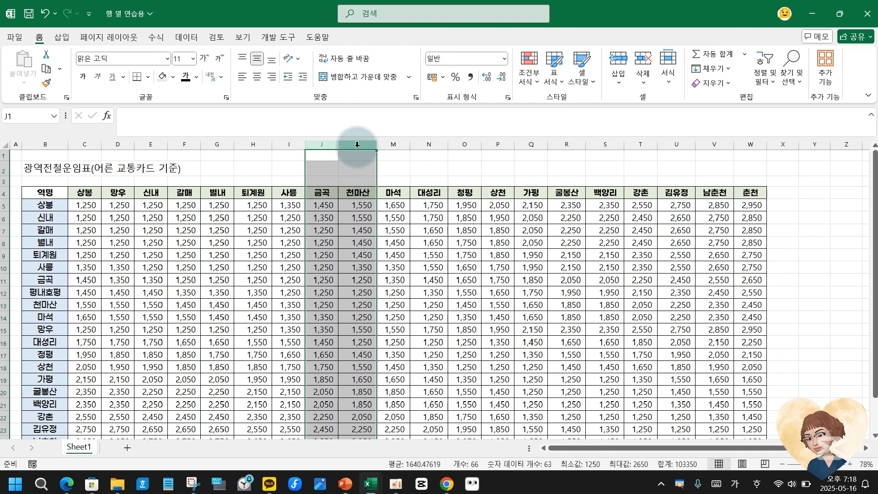
right_click(357, 145)
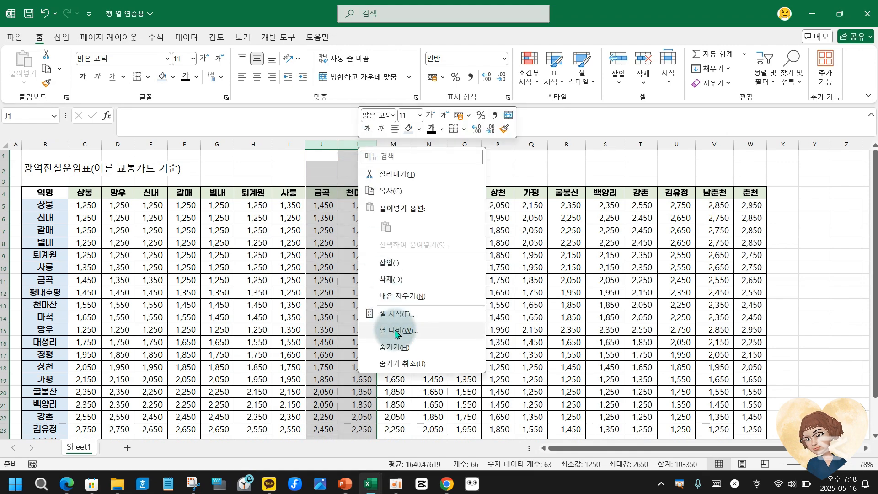
click(399, 364)
- Hide column G from the active cell G11 and hide row 11 from the active cell F11
click(216, 279)
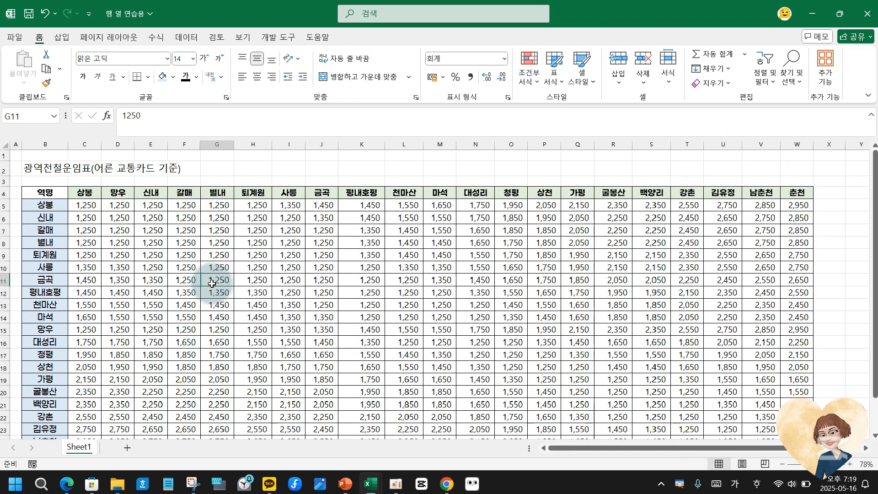
key(ctrl+0)
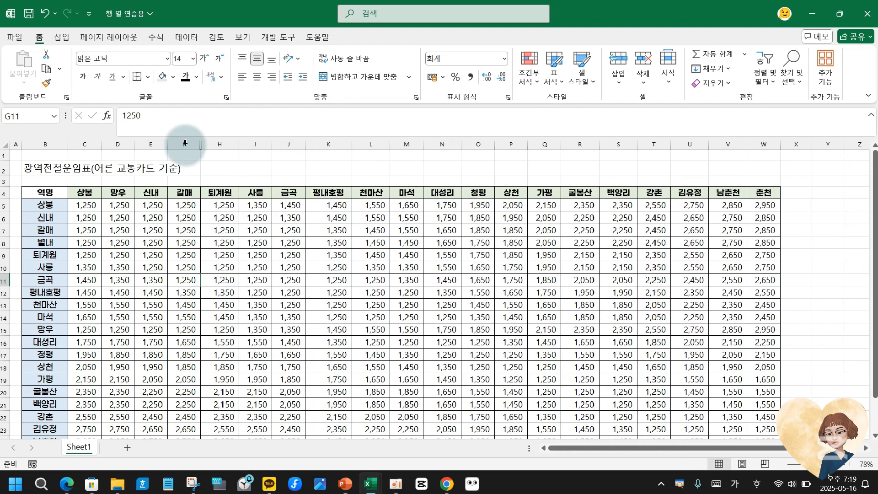
click(186, 276)
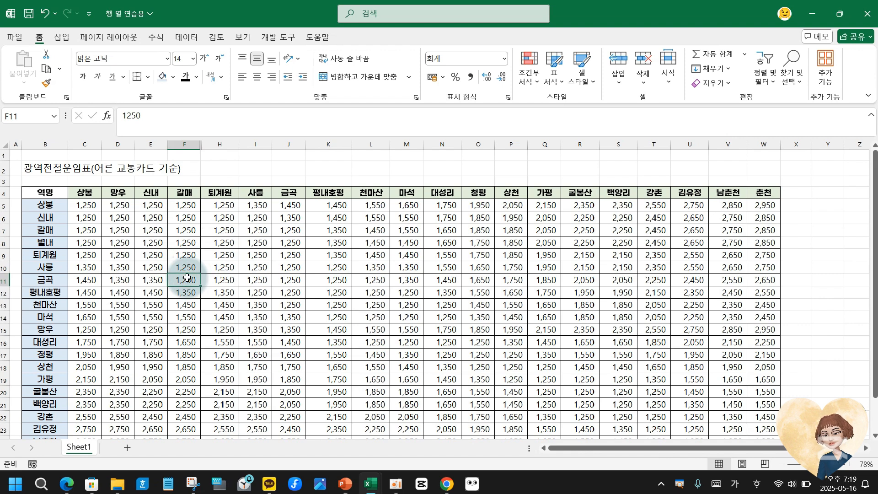
key(ctrl+9)
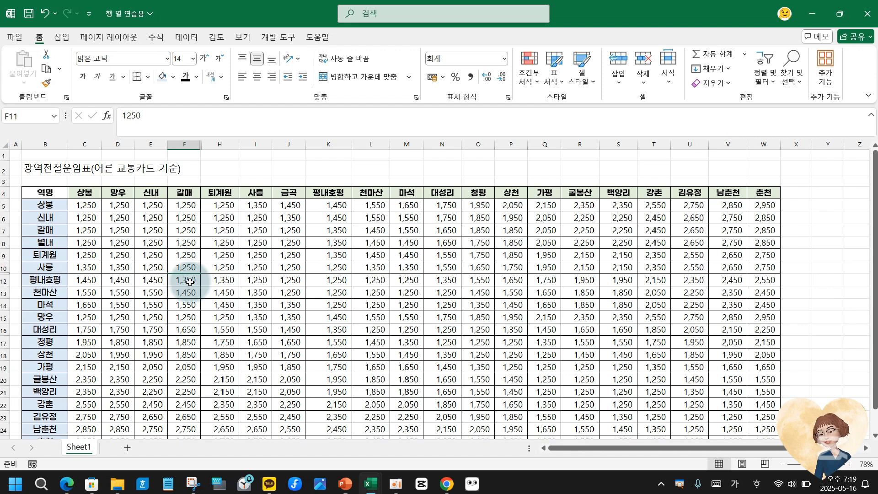
- Unhide row 11, and unhide column G with the adjacent columns F and H selected
key(ctrl+shift+9)
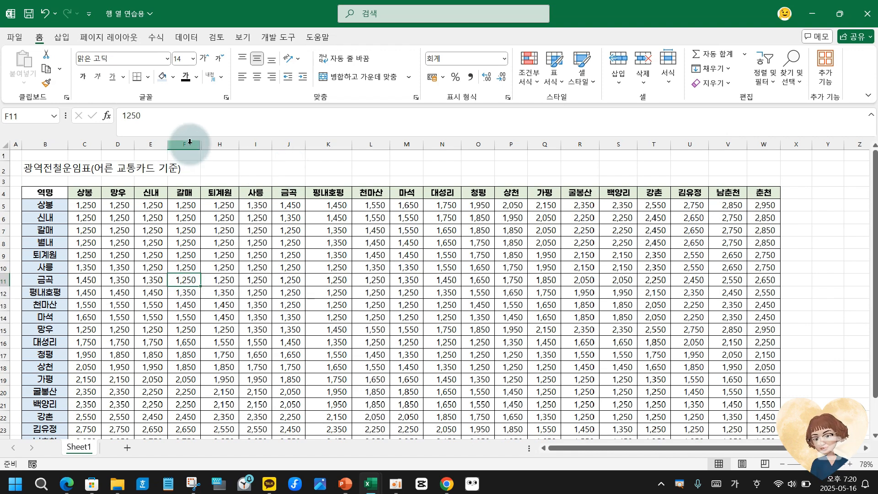
drag(188, 143, 212, 145)
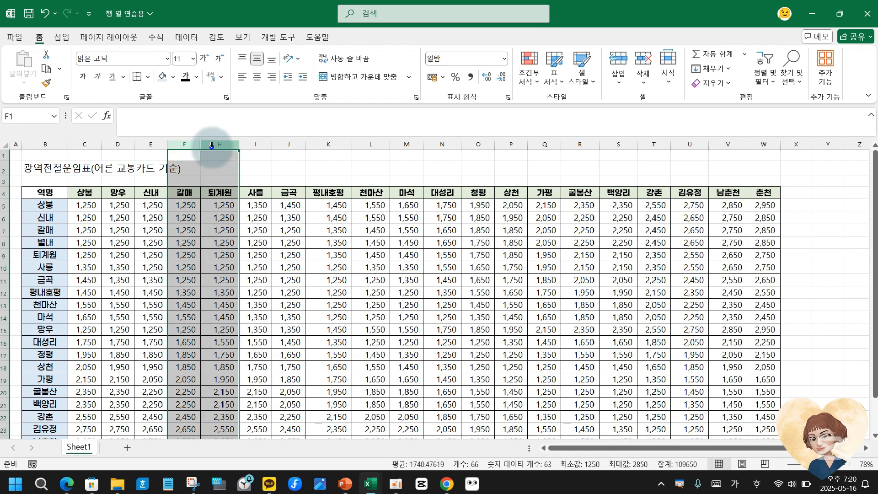
right_click(212, 145)
click(263, 358)
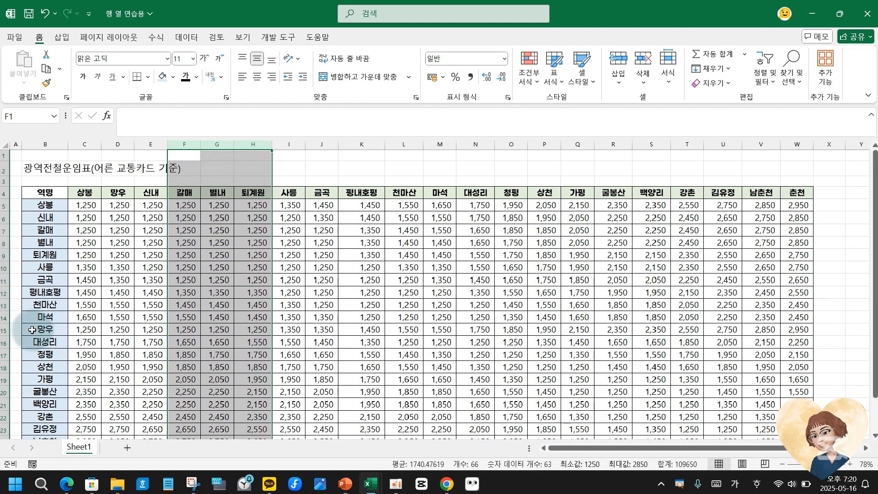
- Hide column G (별내) from cell G7 and reveal it again by widening it from the F–H header boundary
click(213, 229)
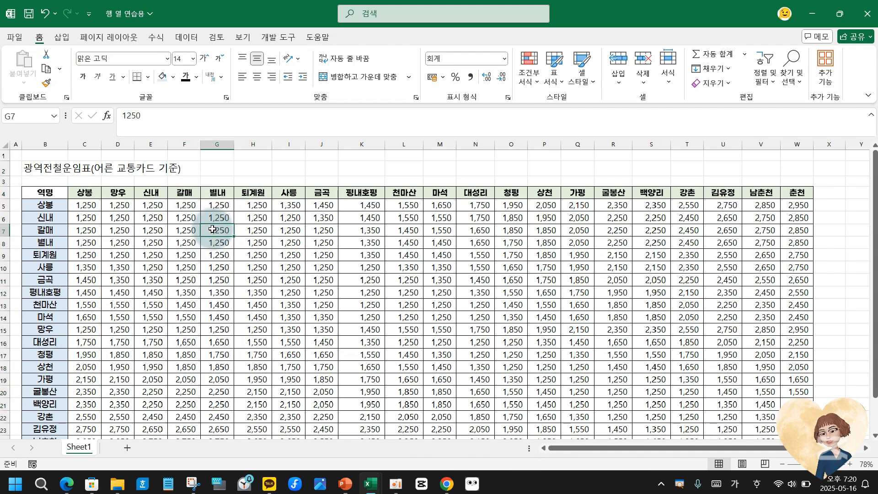
key(ctrl+0)
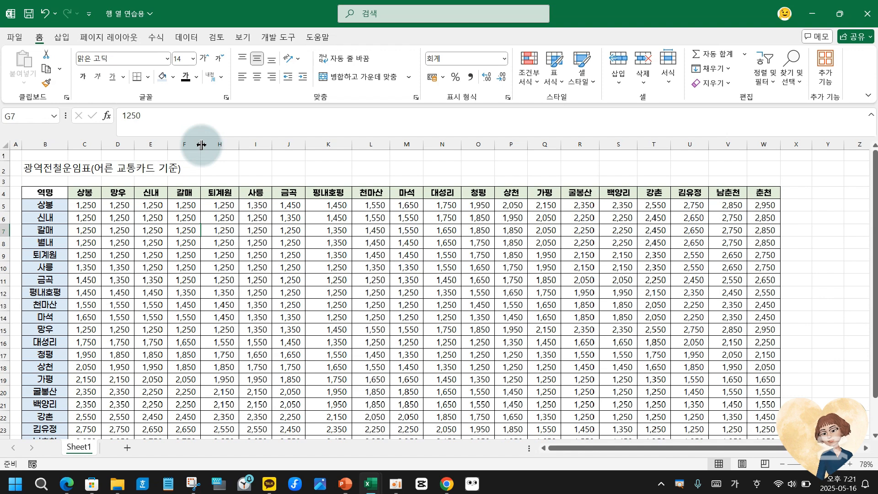
drag(201, 145, 240, 145)
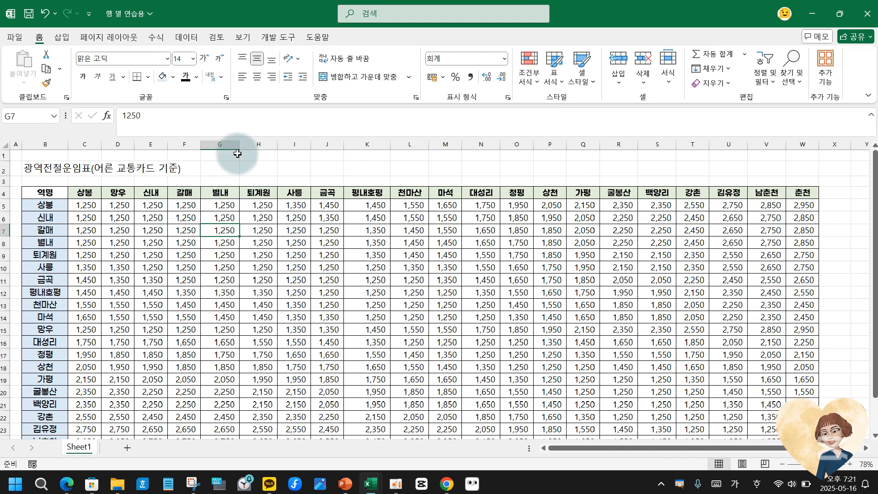
- Hide column G (별내) and row 7 (갈매) by shrinking them to nothing at their header boundaries
drag(237, 145, 171, 168)
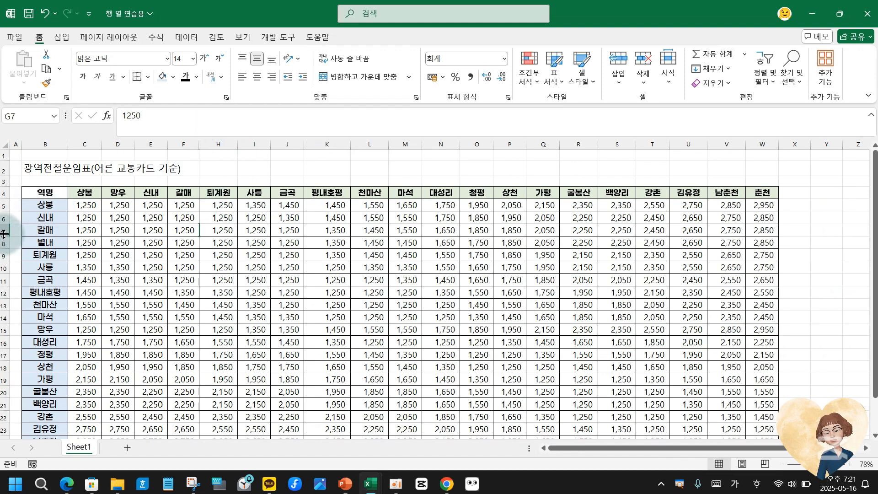
drag(3, 236, 5, 219)
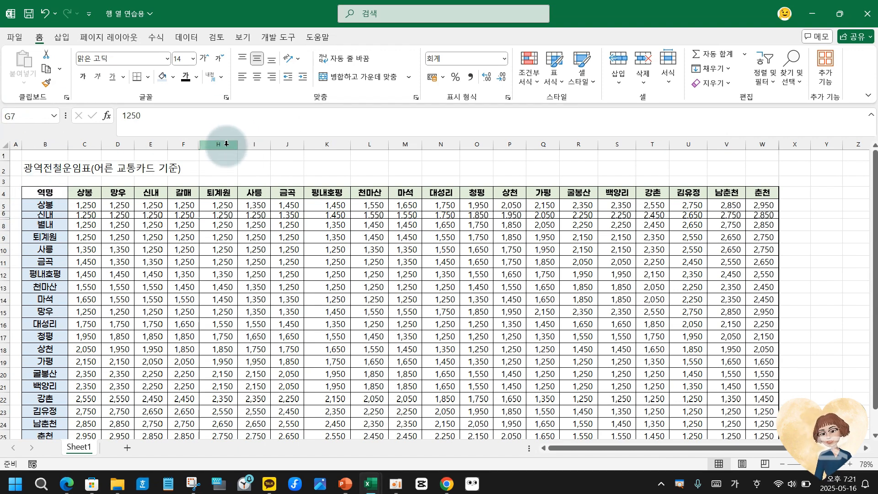
- Select columns C through H and hide them together by collapsing their width to zero
drag(226, 144, 80, 146)
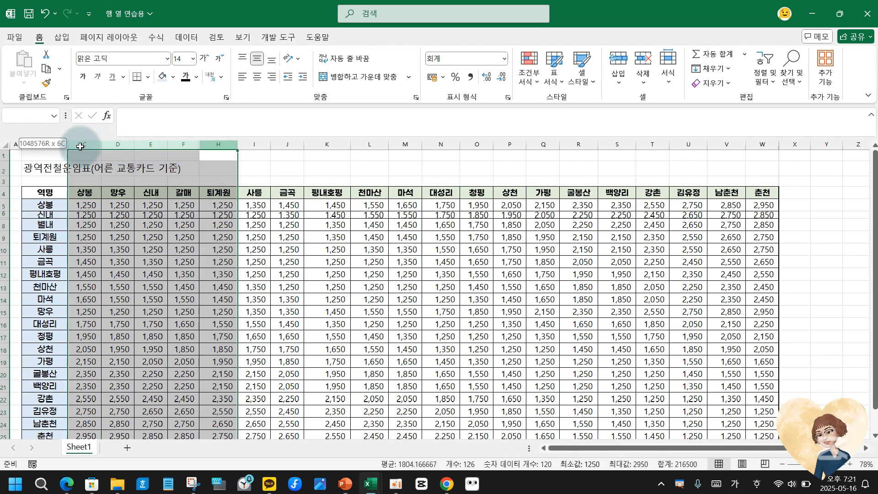
drag(237, 144, 57, 143)
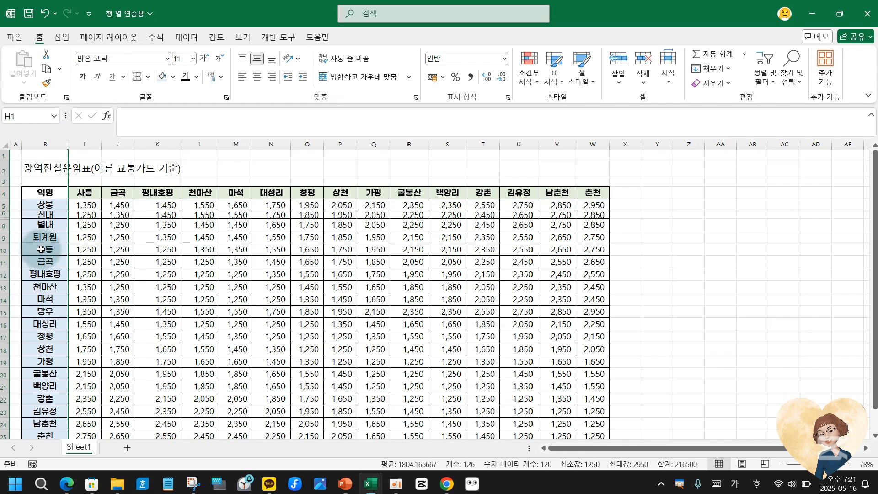
- Reveal the hidden columns C through H by widening them at the header boundary, and undo both the widening and the hiding
mouse_move(347, 484)
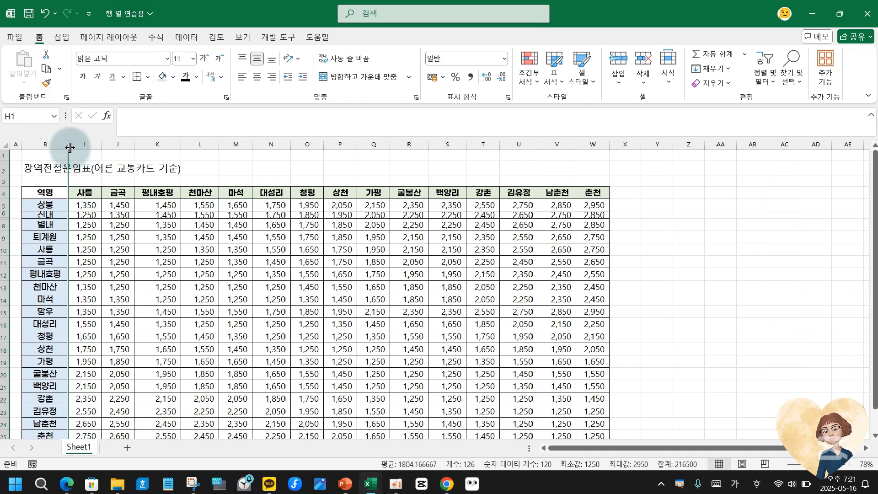
drag(69, 147, 249, 162)
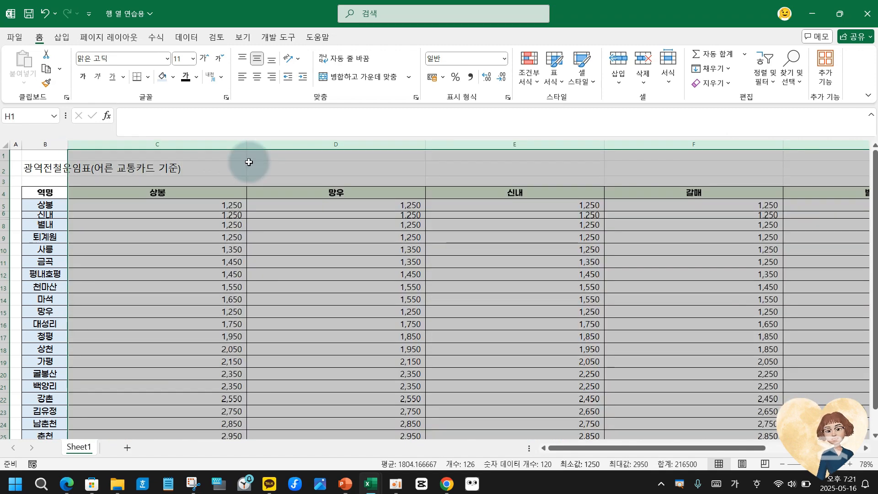
key(ctrl+z)
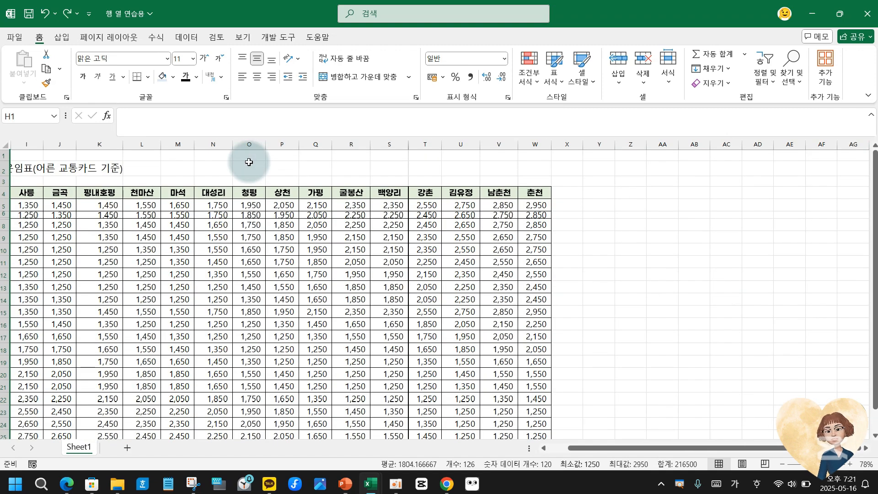
key(ctrl+y)
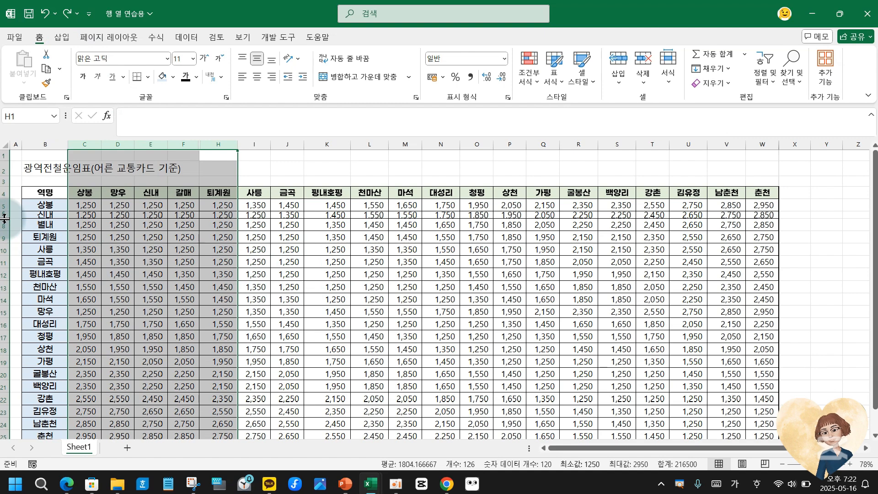
- Reveal the hidden row 7 (갈매) by increasing its height at the header boundary, and select cell F4
drag(10, 219, 10, 240)
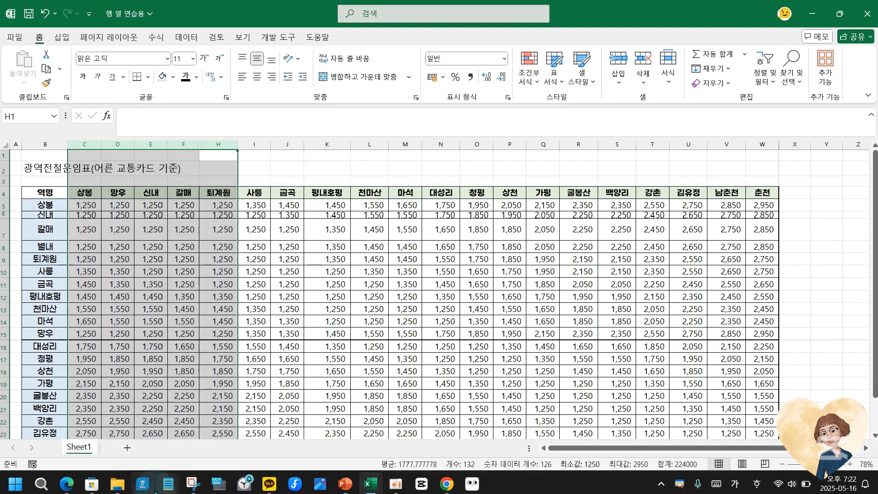
click(183, 193)
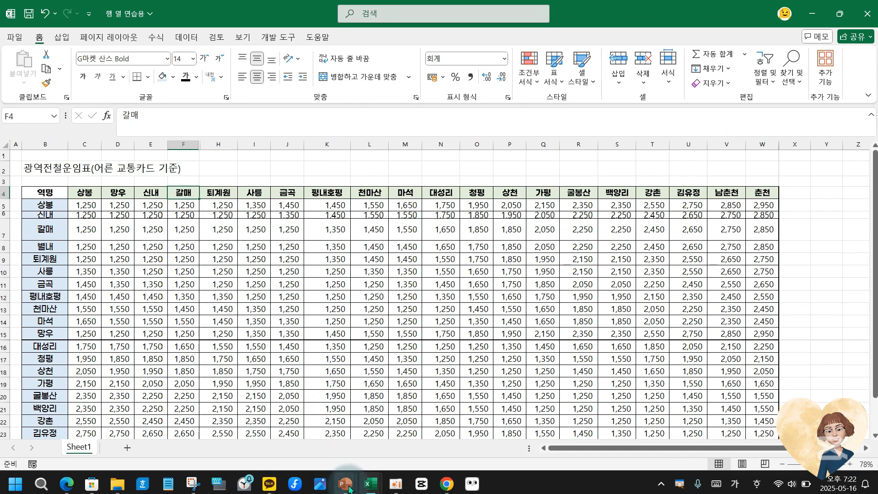
- Switch to the PowerPoint file, review slide 16 on Freeze Panes (셀 고정), and return to the Excel workbook 행 열 연습용
click(402, 430)
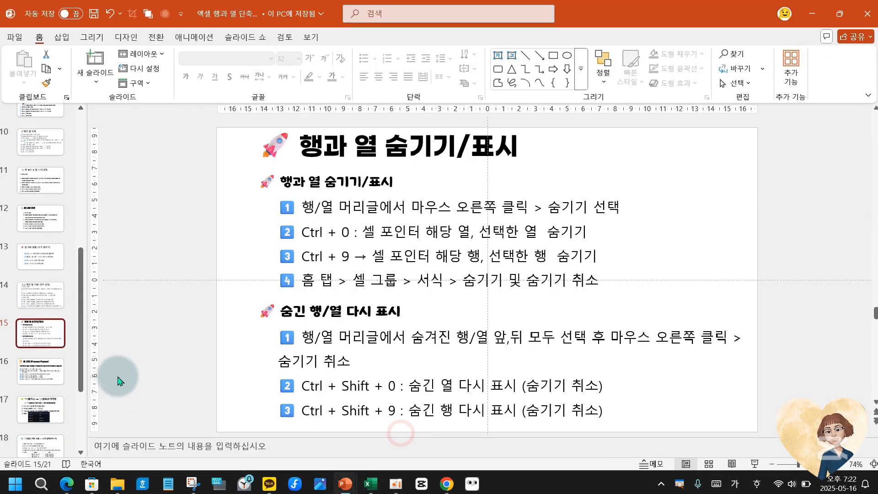
click(51, 372)
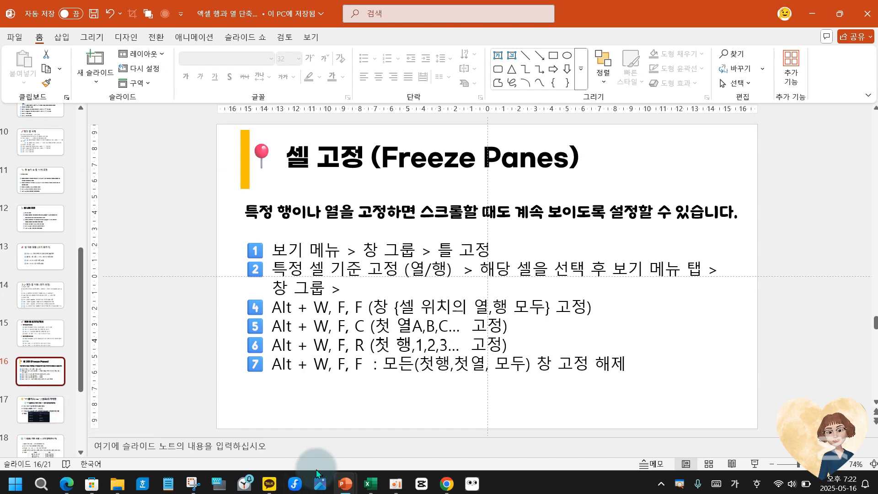
mouse_move(365, 489)
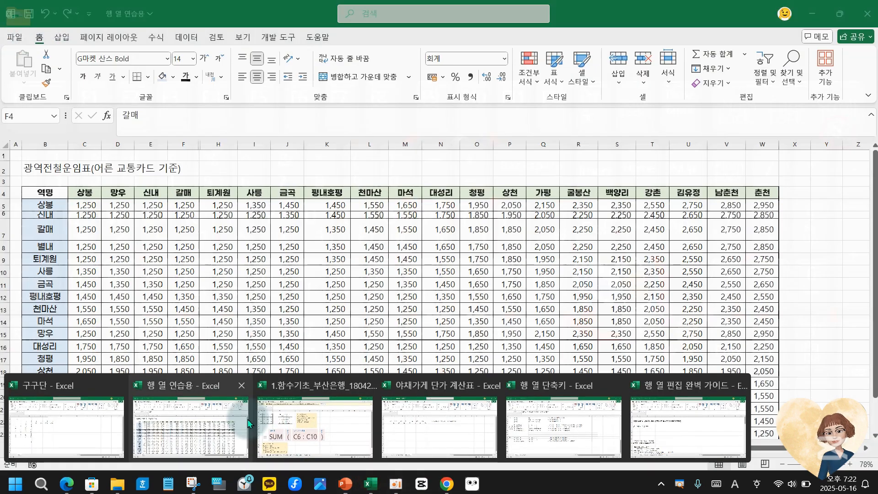
click(192, 435)
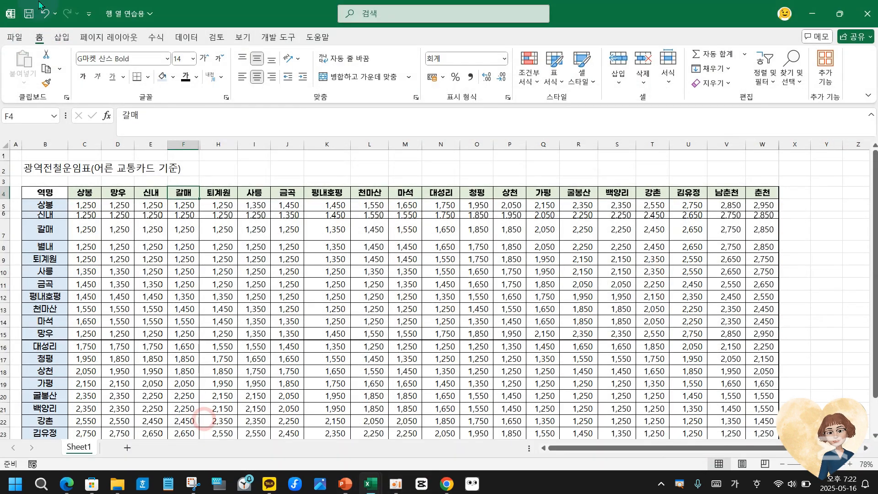
- Open the recent workbook 국내 코스닥 주요지수 and look down the stock table on the 코스닥 sheet
click(15, 37)
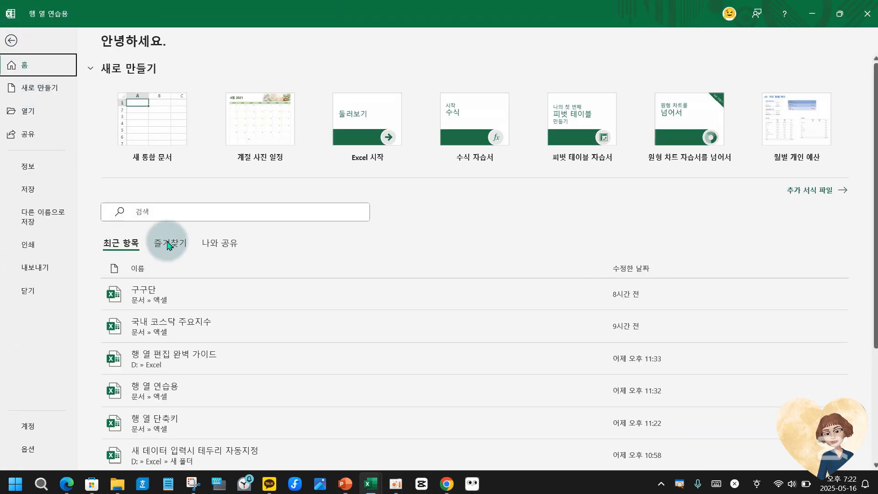
click(201, 330)
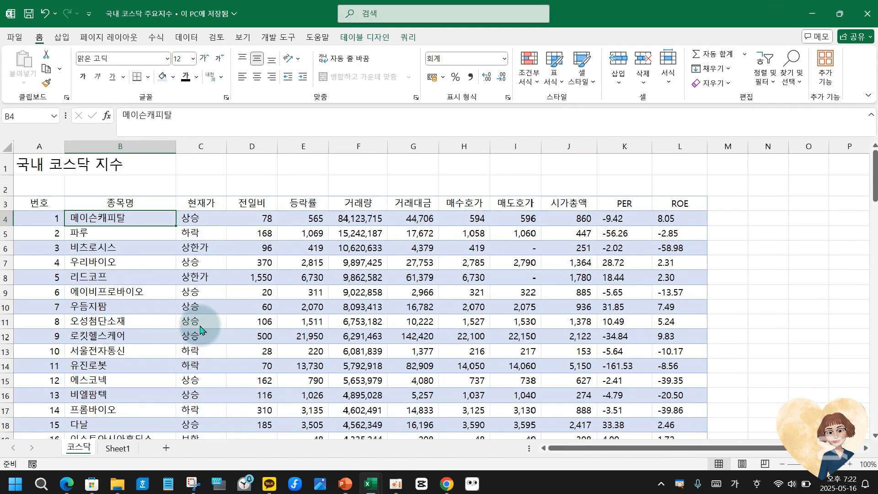
scroll(323, 338, down, 11)
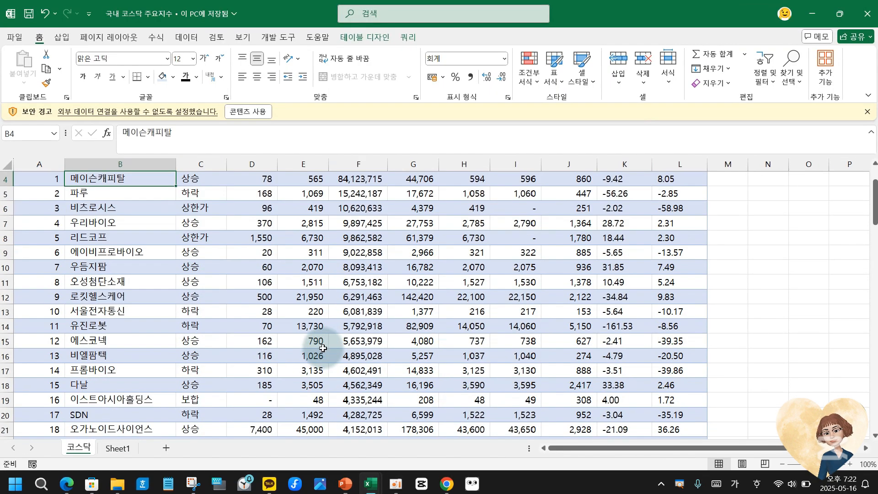
- Look through the stock table on the 코스닥 sheet to its lower rows and return to the header row
scroll(323, 337, down, 15)
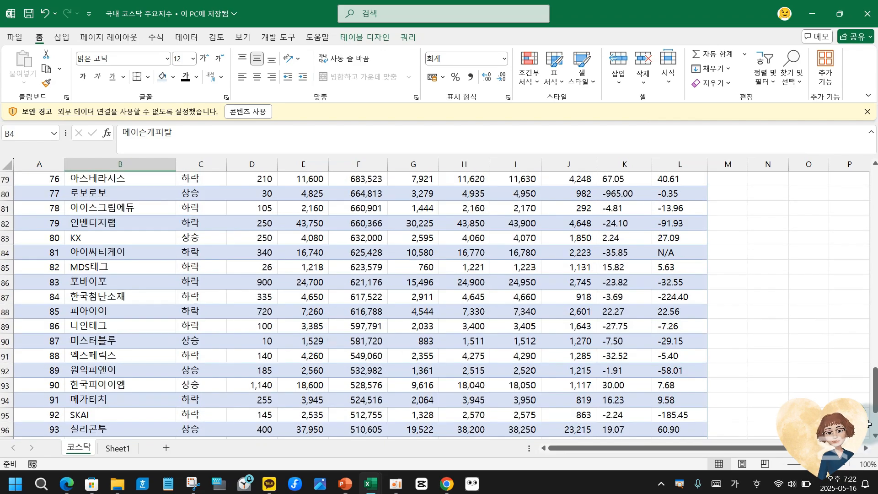
drag(877, 405, 843, 190)
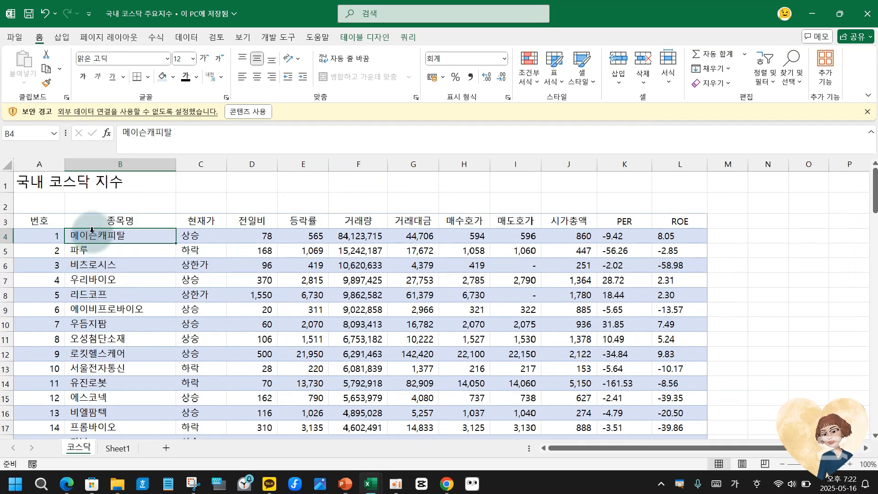
scroll(92, 233, down, 8)
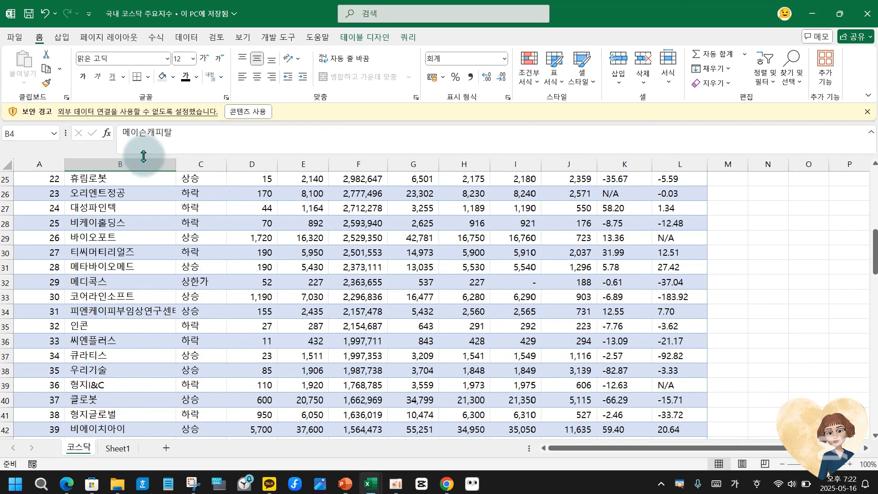
mouse_move(19, 160)
mouse_down()
mouse_move(412, 181)
mouse_move(704, 182)
mouse_up()
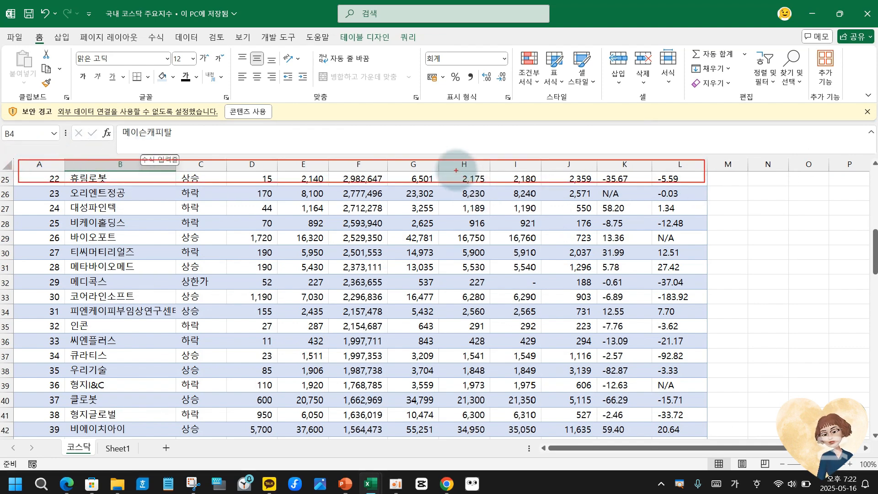
drag(456, 171, 484, 329)
drag(478, 173, 453, 327)
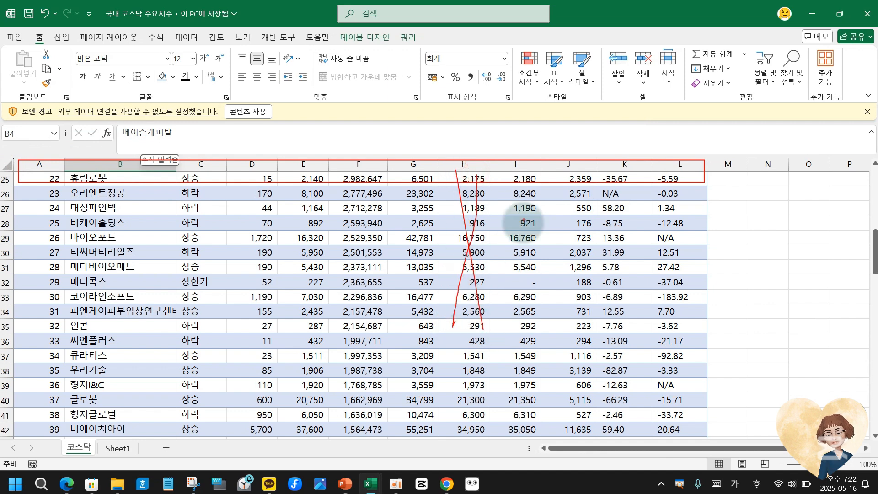
drag(529, 185, 508, 293)
drag(509, 211, 583, 341)
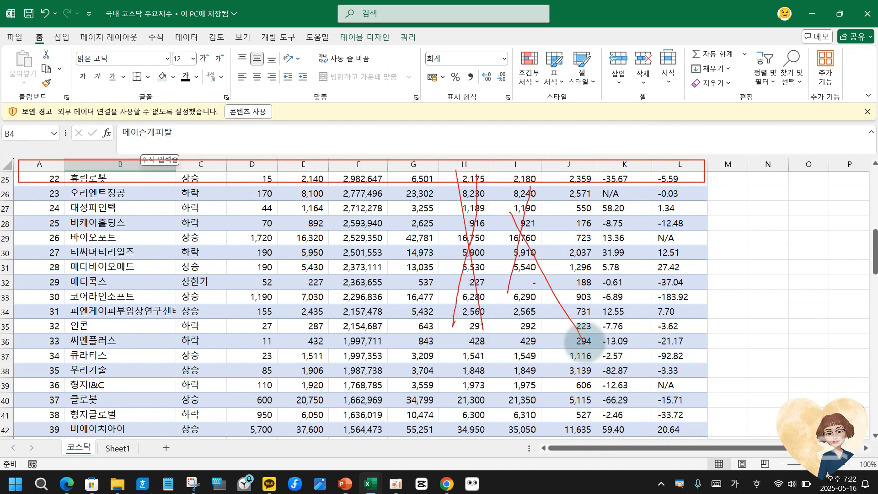
key(Escape)
scroll(86, 304, up, 8)
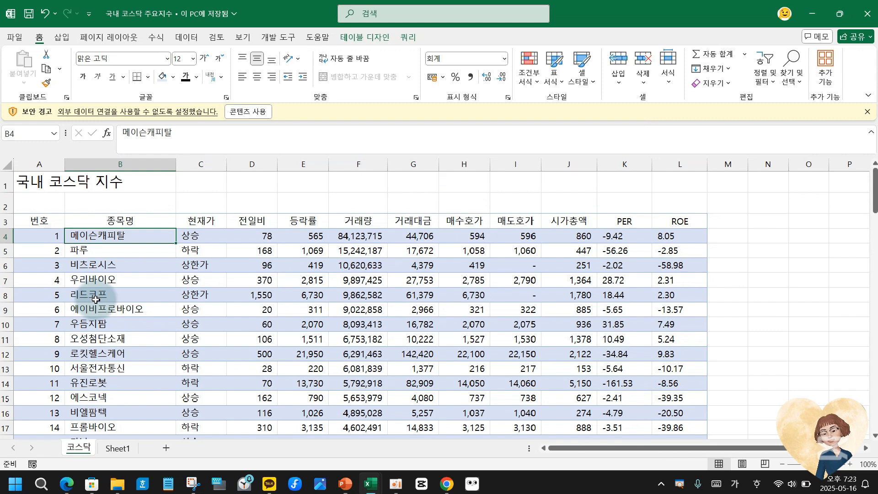
- Select the stock names in the 종목명 column from B4 to the end of the table, and reselect cell B4
click(96, 300)
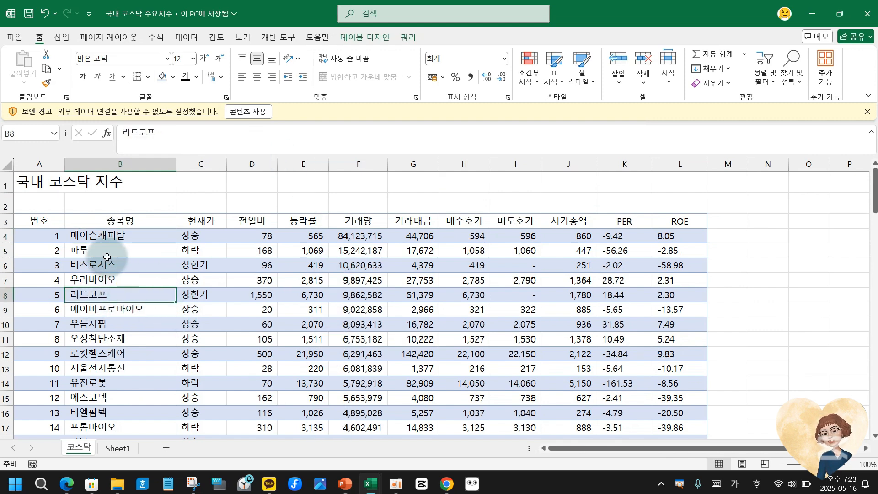
click(114, 234)
key(ctrl+shift+Down)
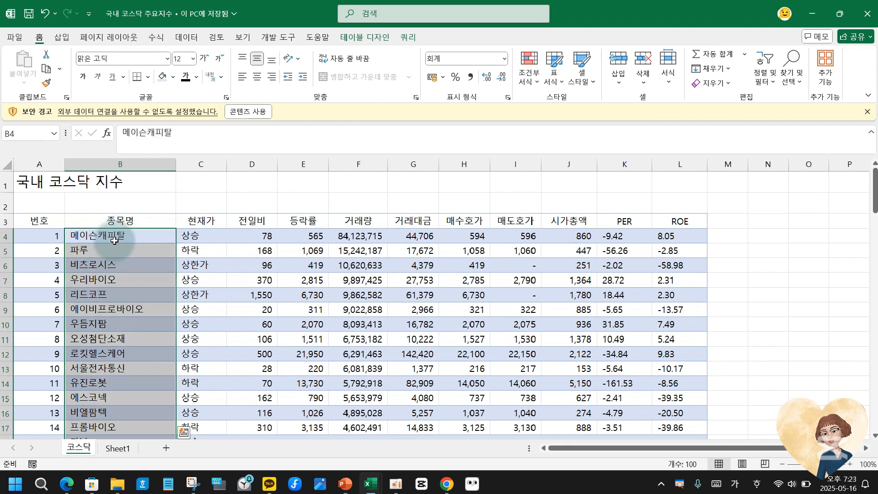
click(111, 237)
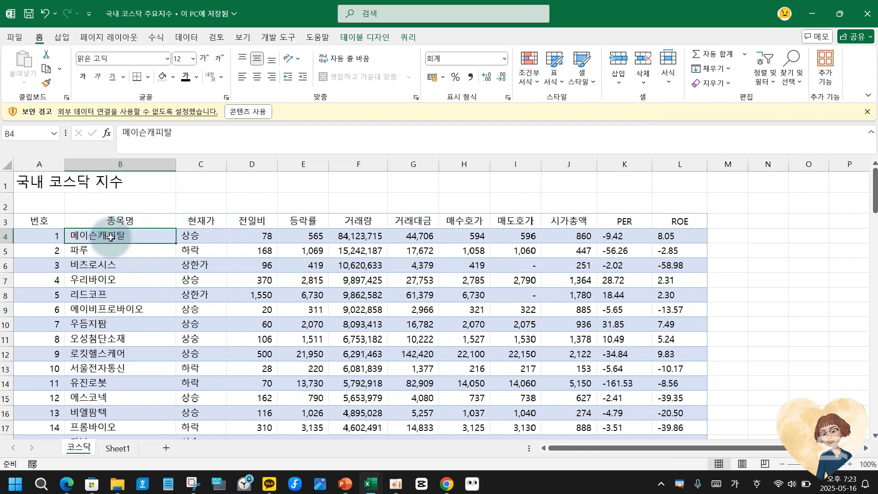
- Select the whole of column B, select the whole of row 4 instead, and return to cell B4
click(107, 162)
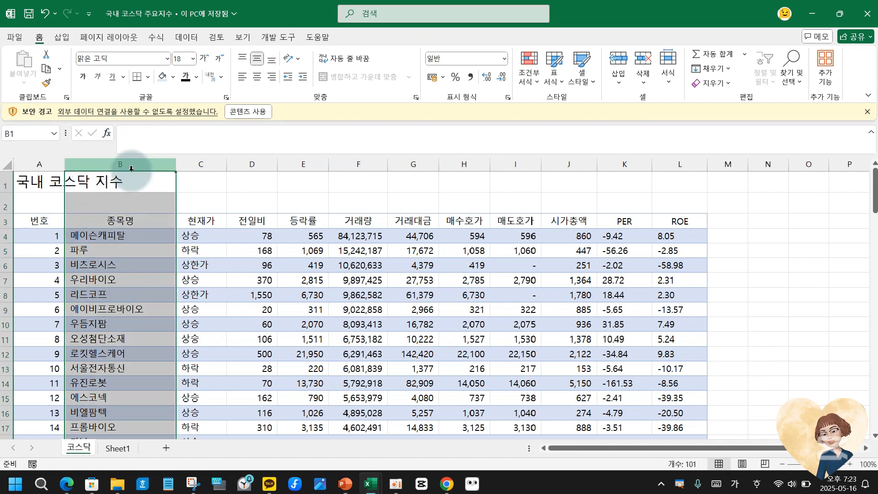
click(5, 236)
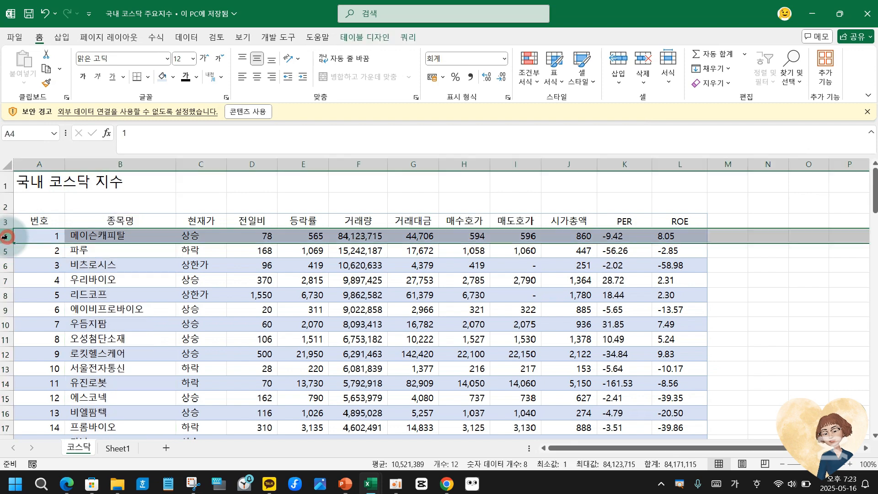
click(117, 233)
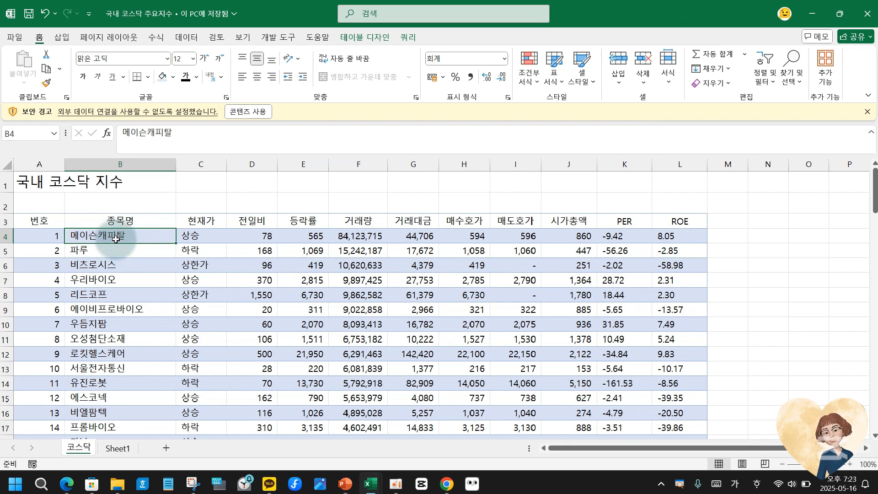
- Look over the table rows and select the header cells A3:L3, from 번호 to ROE
scroll(117, 236, down, 4)
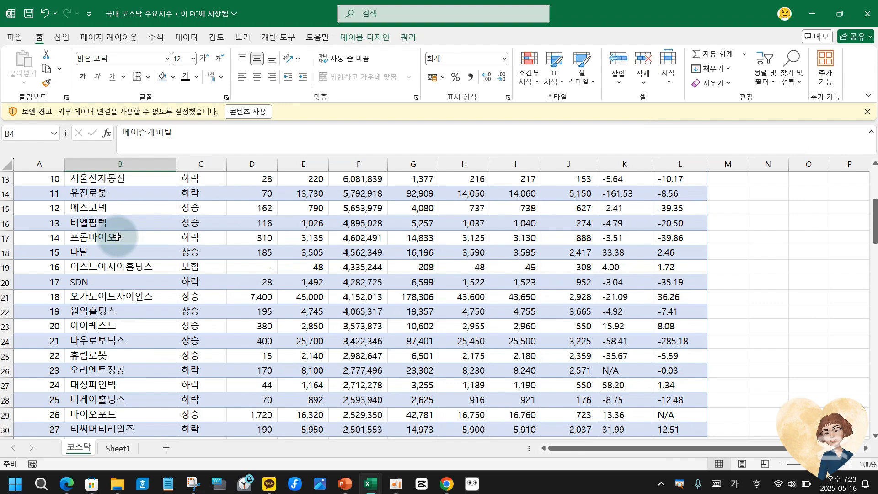
scroll(115, 233, up, 4)
scroll(115, 233, down, 6)
scroll(116, 233, up, 6)
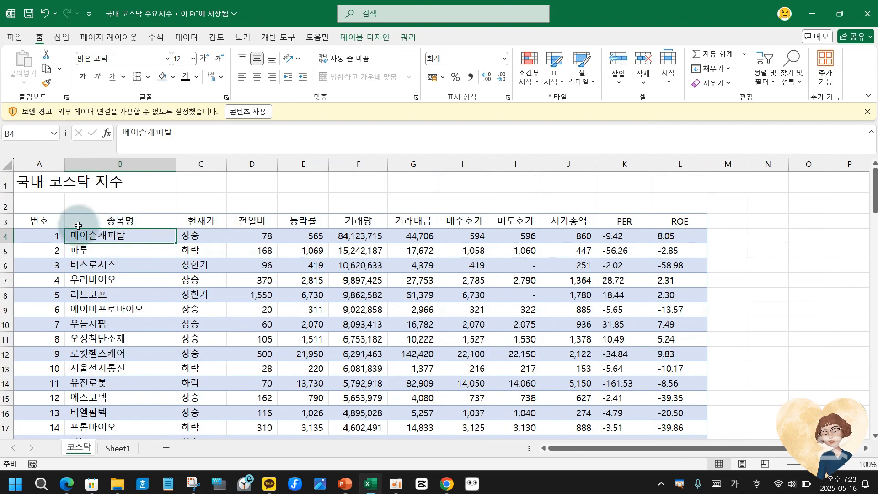
drag(39, 221, 668, 219)
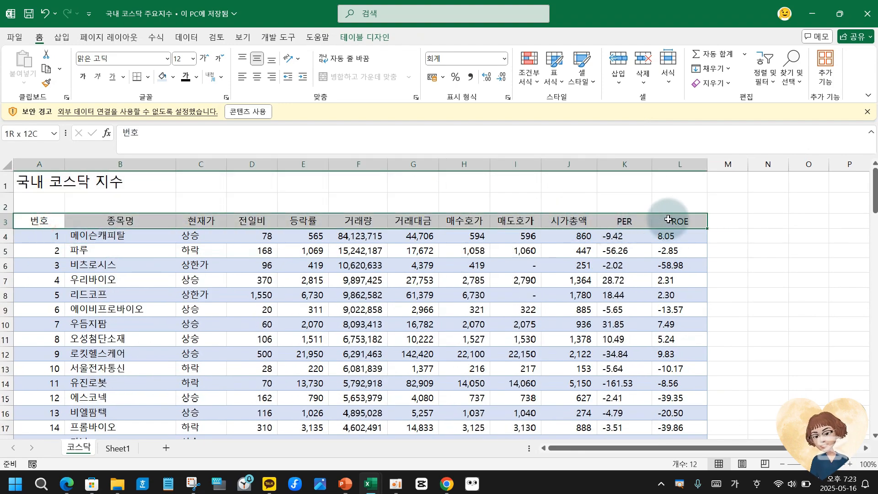
- Freeze the panes at cell B4 to lock rows 1 to 3 and column A
click(123, 235)
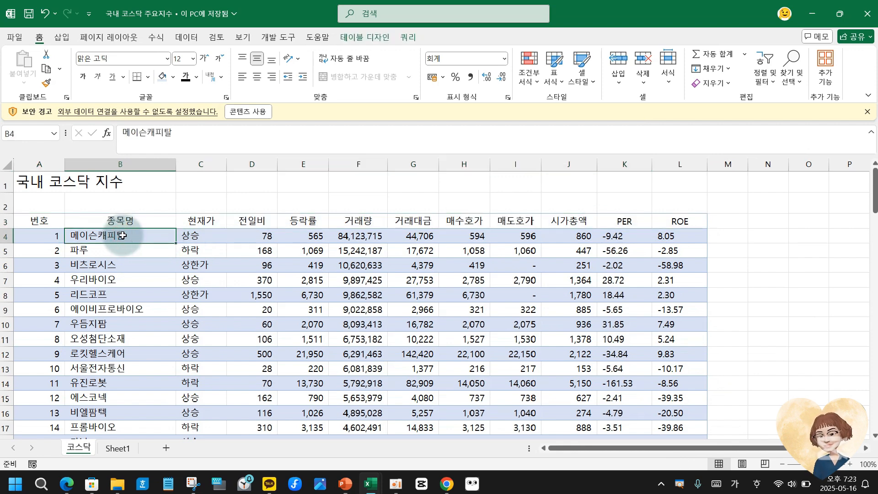
click(243, 37)
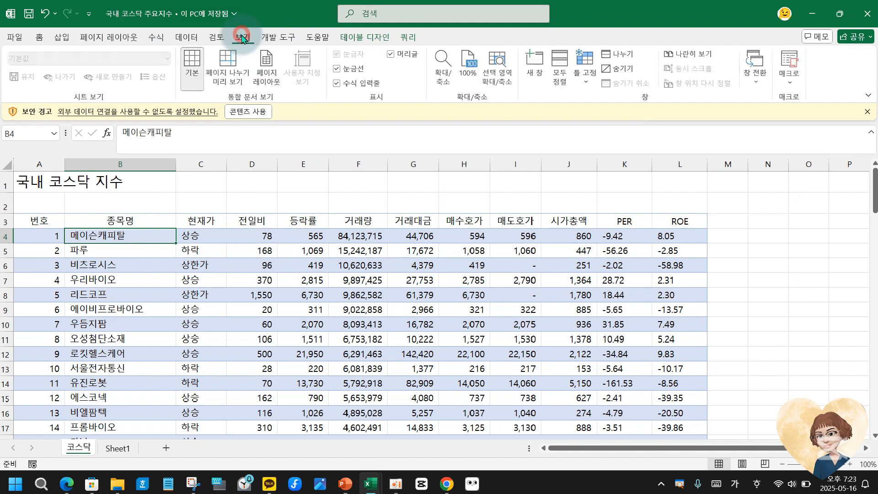
click(592, 89)
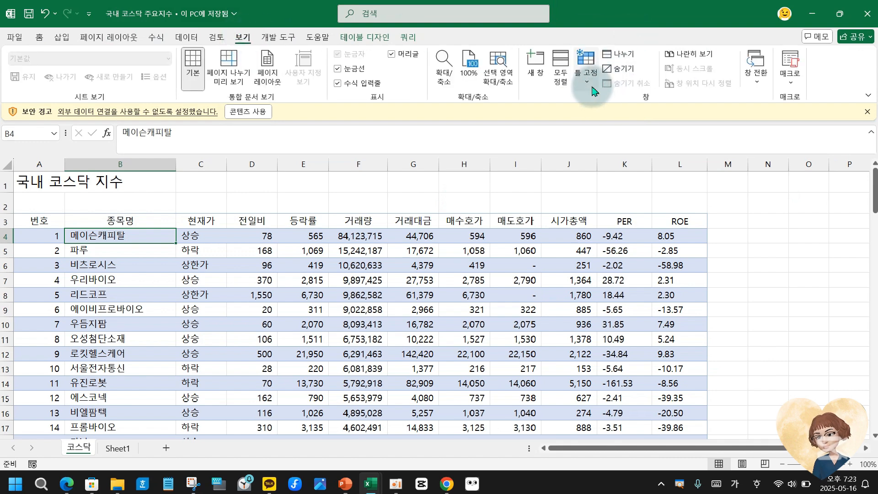
click(630, 108)
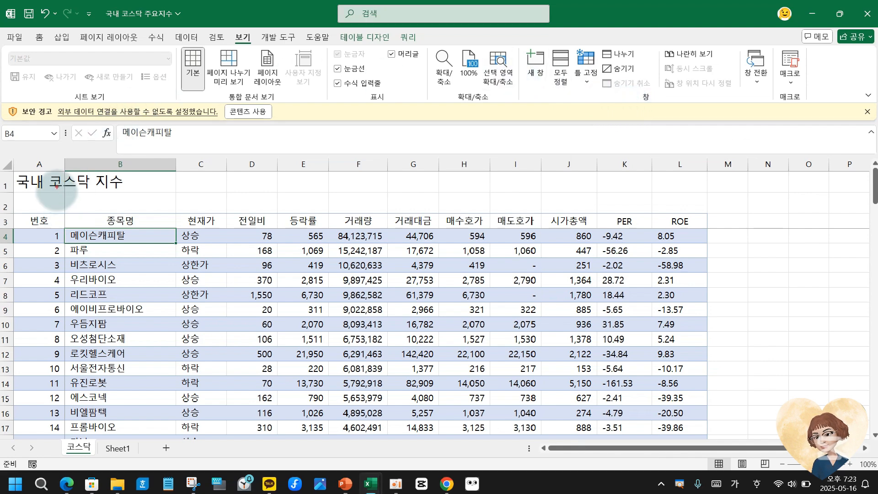
- Move down the 종목명 column from B4 to B39 to check how the frozen header rows behave
drag(57, 169, 53, 417)
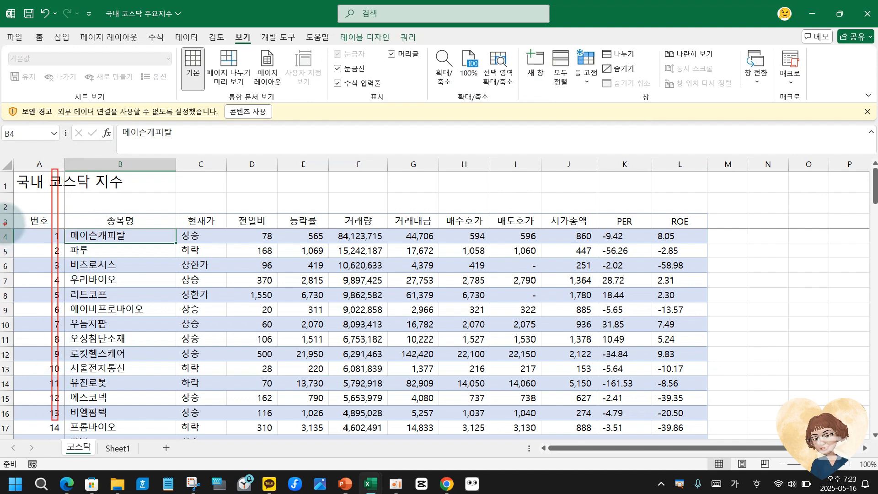
drag(4, 222, 863, 229)
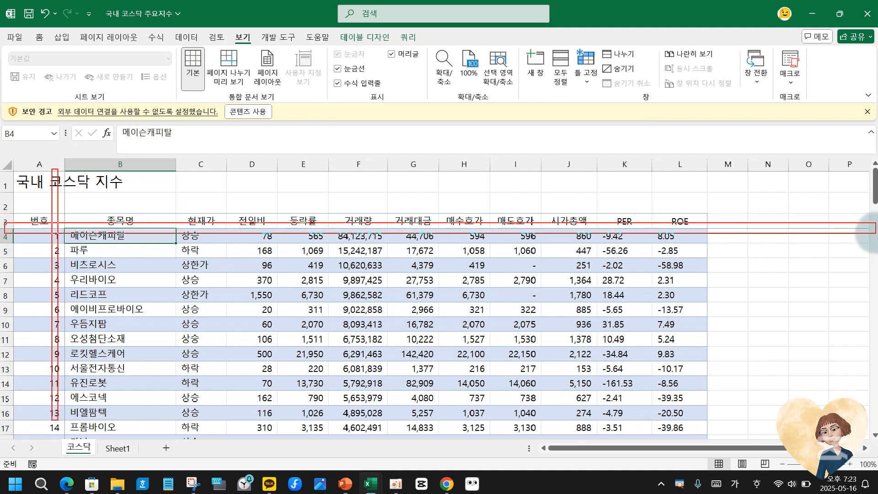
key(Escape)
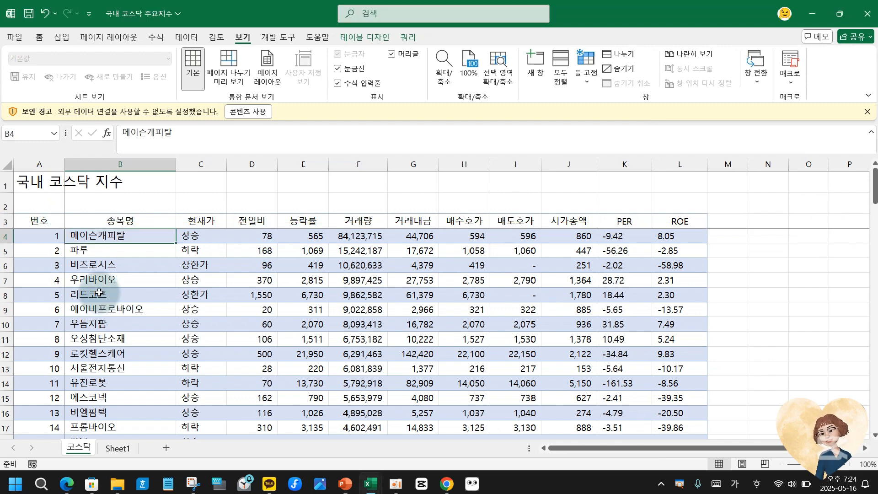
key(Down)
key(Down)
key(Down)
key(Down)
key(Down)
key(Down)
key(Down)
key(Down)
key(Down)
key(Down)
key(Down)
key(Down)
key(Down)
key(Down)
key(Down)
key(Down)
key(Down)
key(Down)
key(Down)
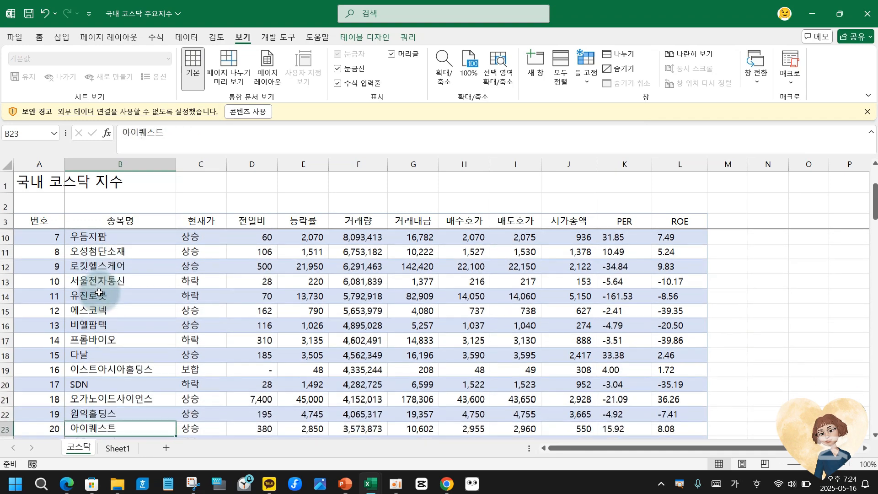
key(Down)
key(Down)
key(Down)
key(Down)
key(Down)
key(Down)
key(Down)
key(Down)
key(Down)
key(Down)
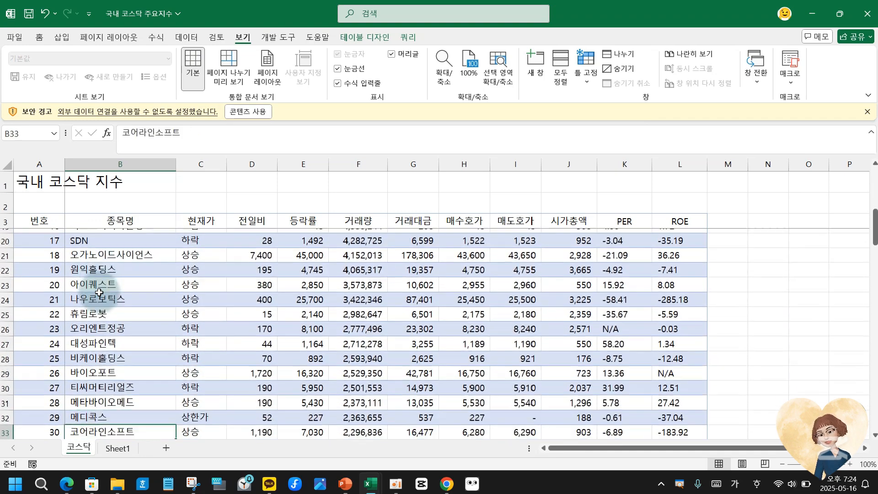
key(Down)
key(Down)
key(Down)
key(Down)
key(Down)
key(Down)
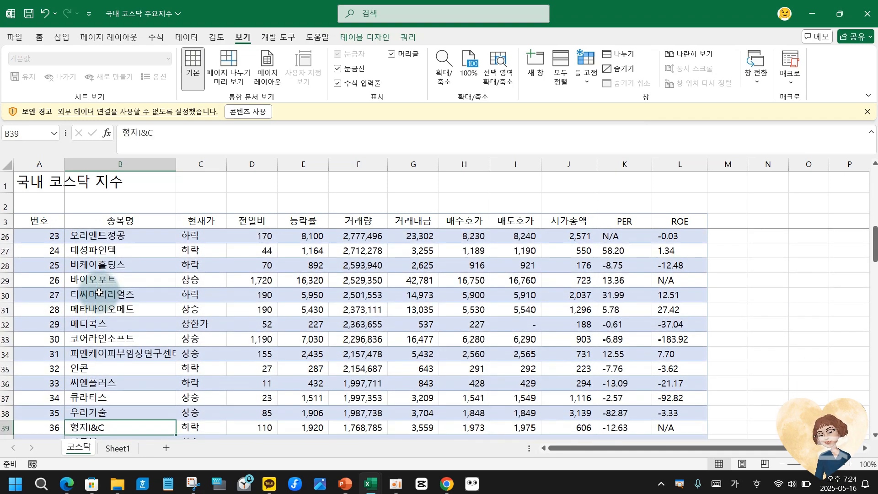
- Move along row 39 to column Y and back to A39 to check how the frozen 번호 column behaves
key(Right)
key(Right)
key(Right)
key(Right)
key(Right)
key(Right)
key(Right)
key(Right)
key(Right)
key(Right)
key(Right)
key(Right)
key(Right)
key(Right)
key(Right)
key(Right)
key(Right)
key(Right)
key(Right)
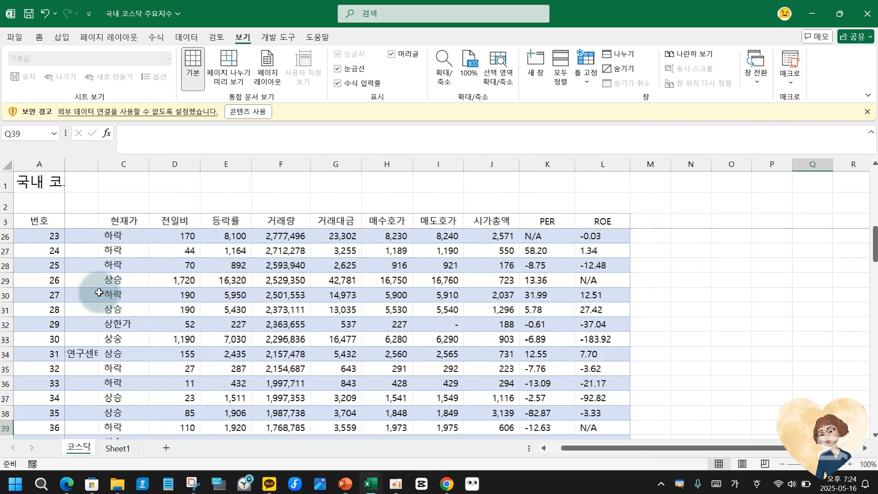
key(Right)
key(Right)
key(Right)
key(Right)
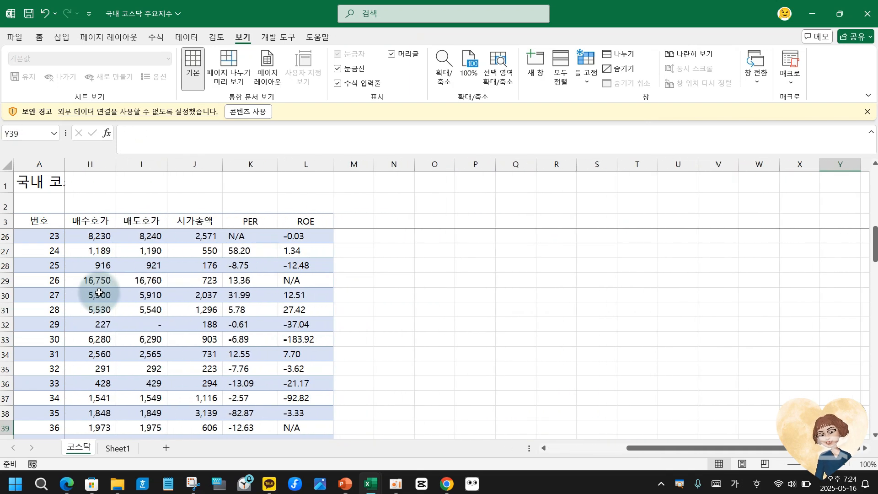
key(Left)
key(Left)
key(Left)
key(Left)
key(Left)
key(Left)
key(Left)
key(Left)
key(Left)
key(Left)
key(Left)
key(Left)
key(Left)
key(Left)
key(Left)
key(Left)
key(Left)
key(Left)
key(Left)
key(Left)
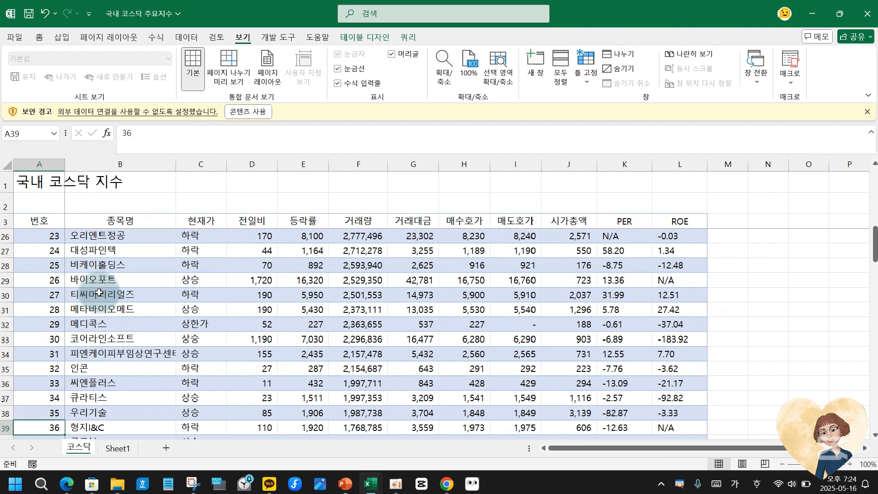
- Unfreeze the panes on the 코스닥 sheet
click(580, 83)
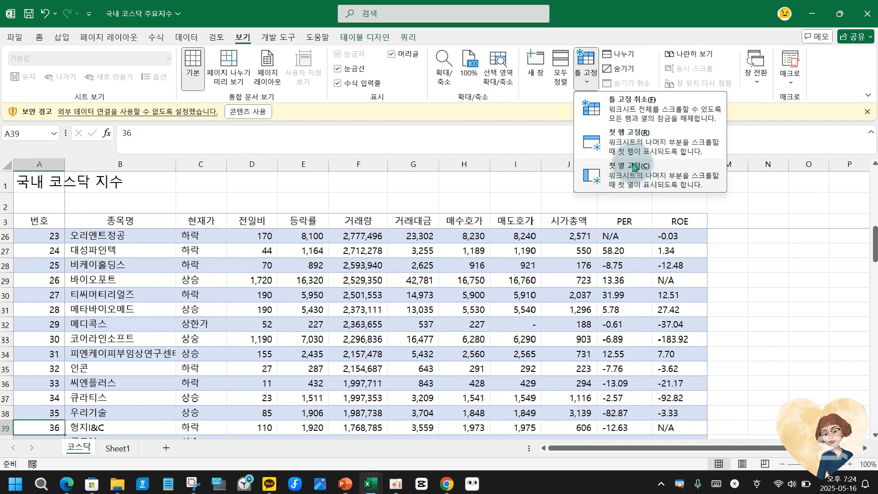
click(112, 244)
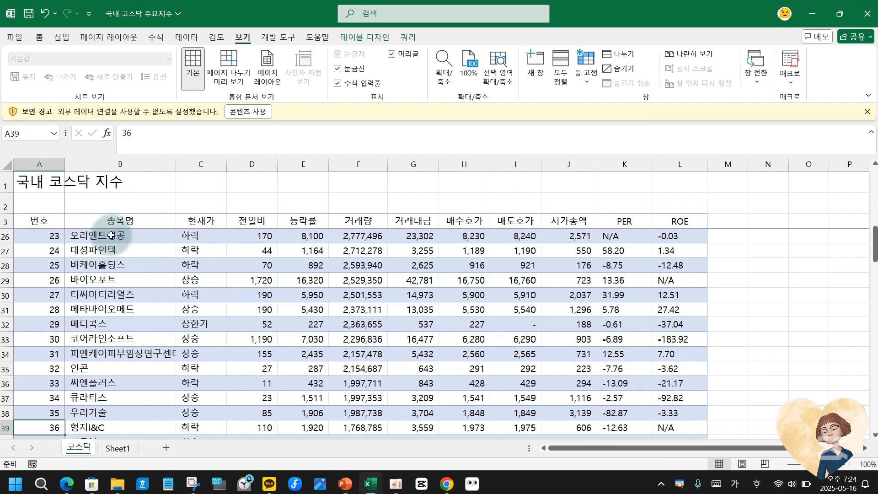
click(587, 68)
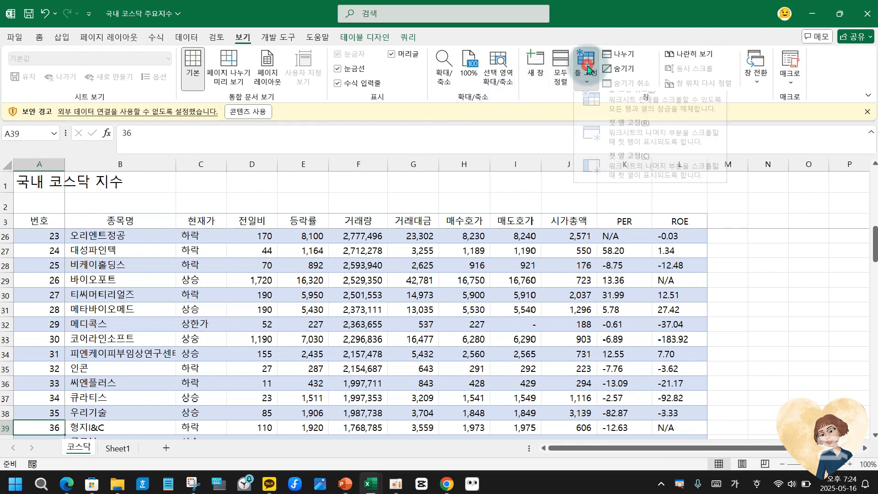
click(647, 109)
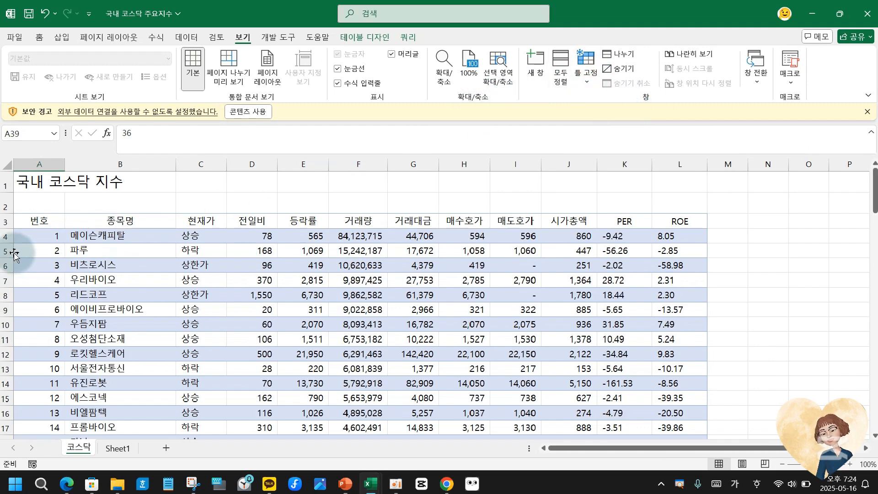
- Select cell B5, go over the header cells in row 3, and select cell H8
click(116, 247)
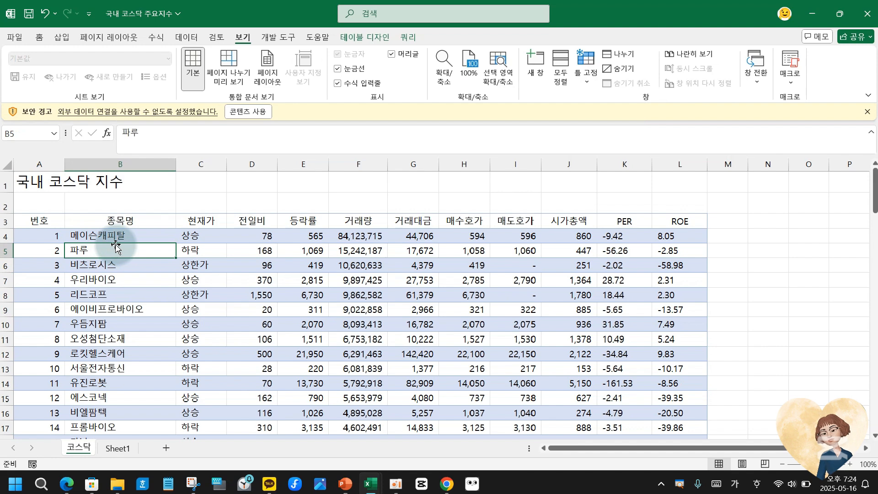
drag(6, 221, 511, 223)
click(486, 295)
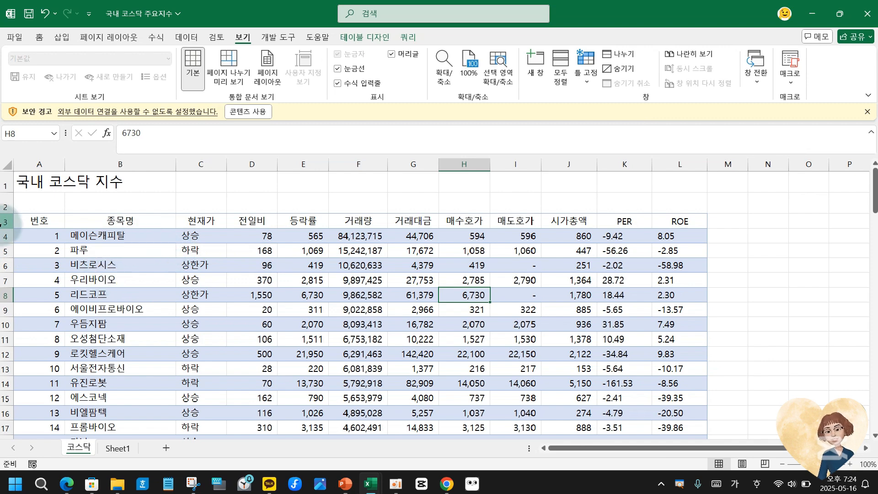
- Try to freeze the header rows by freezing the panes with all of row 3 selected, then select cell H9
click(3, 220)
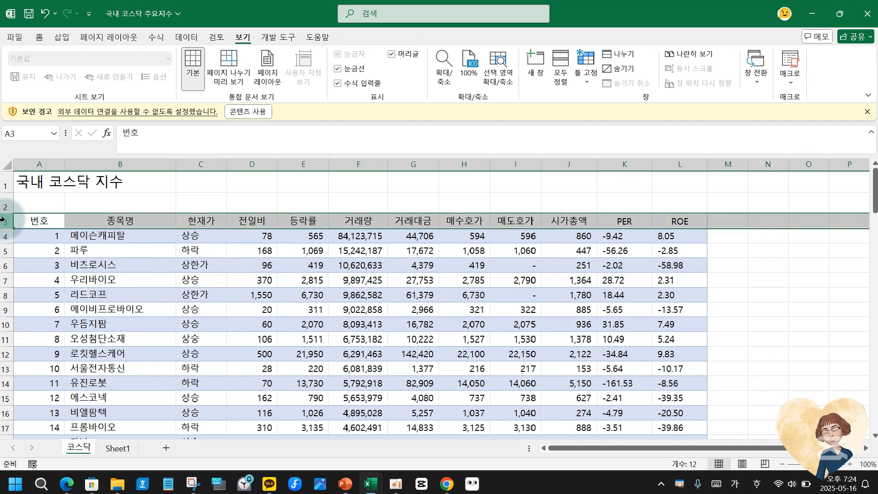
drag(5, 221, 5, 184)
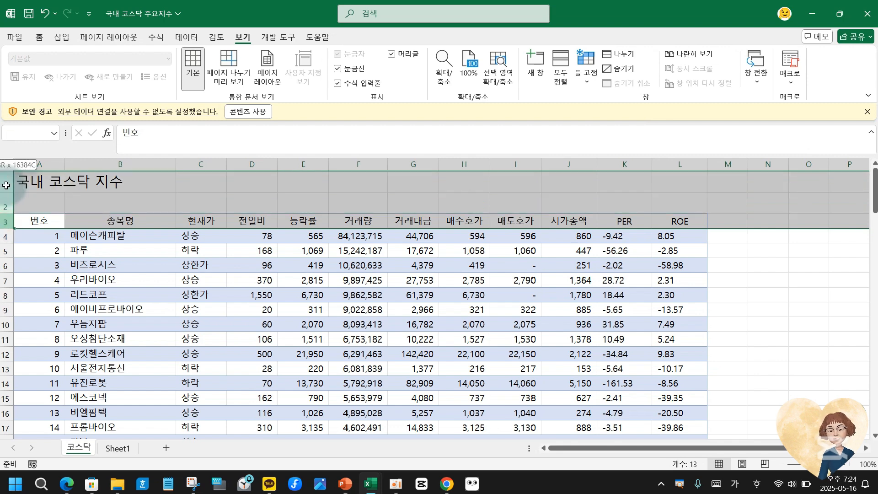
click(3, 222)
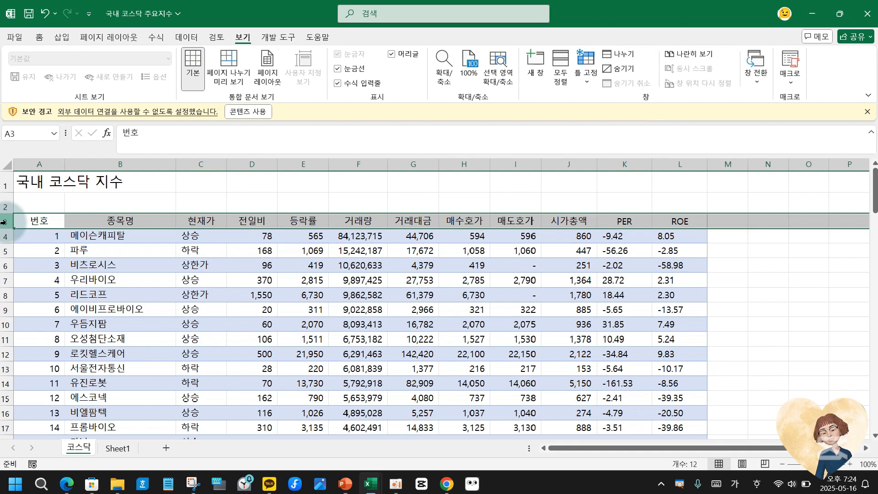
click(588, 80)
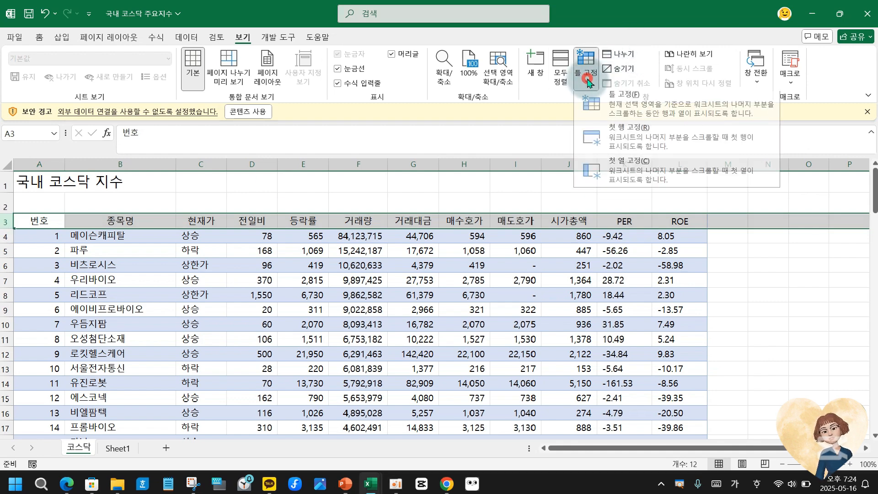
click(613, 115)
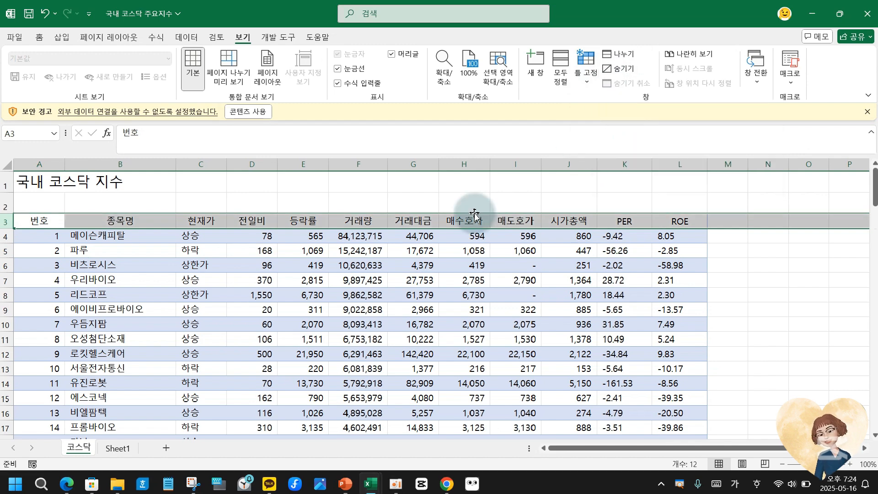
click(484, 304)
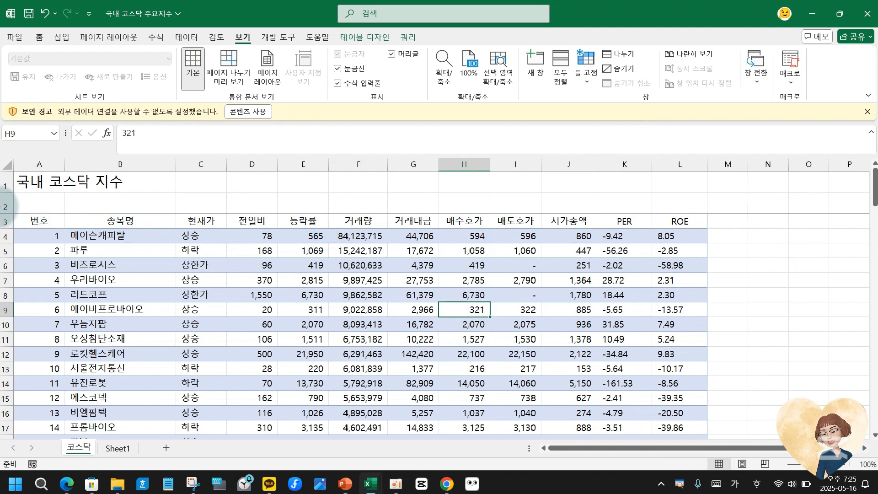
- Go down through the stock rows and back up to check which rows stay frozen above row 3
mouse_move(7, 206)
mouse_down()
mouse_move(872, 213)
mouse_move(877, 221)
mouse_up()
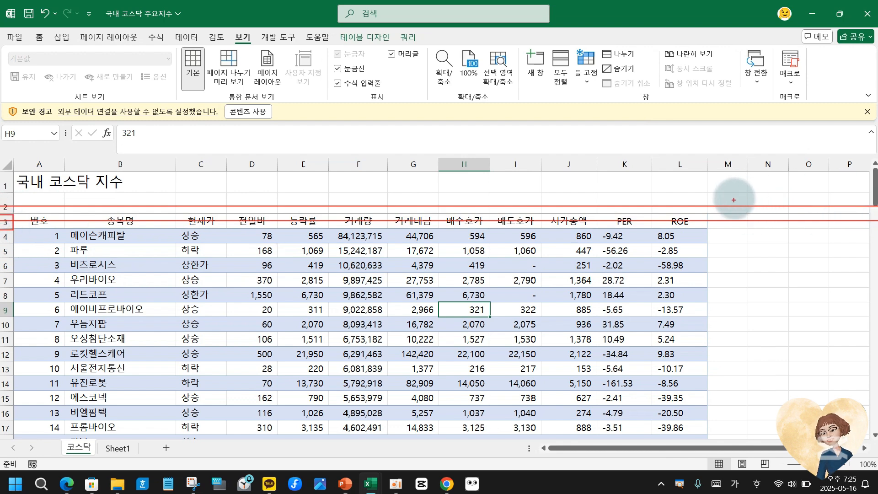
key(Escape)
scroll(188, 232, down, 2)
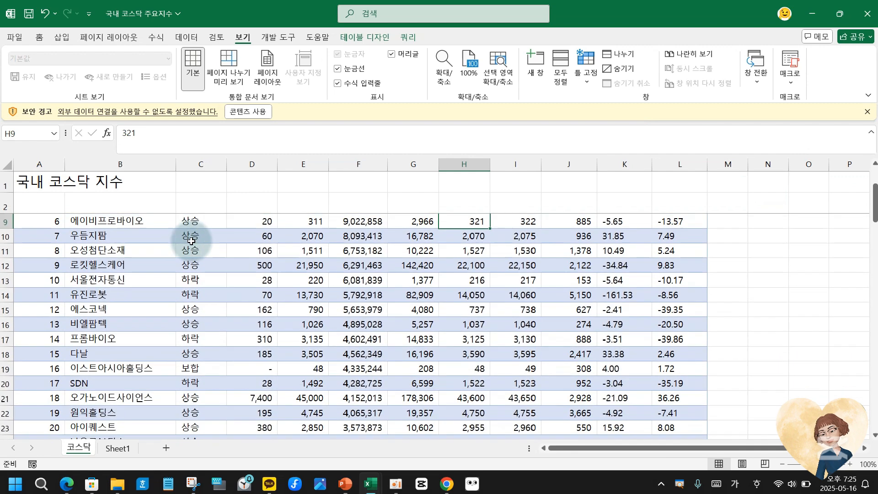
scroll(188, 235, up, 2)
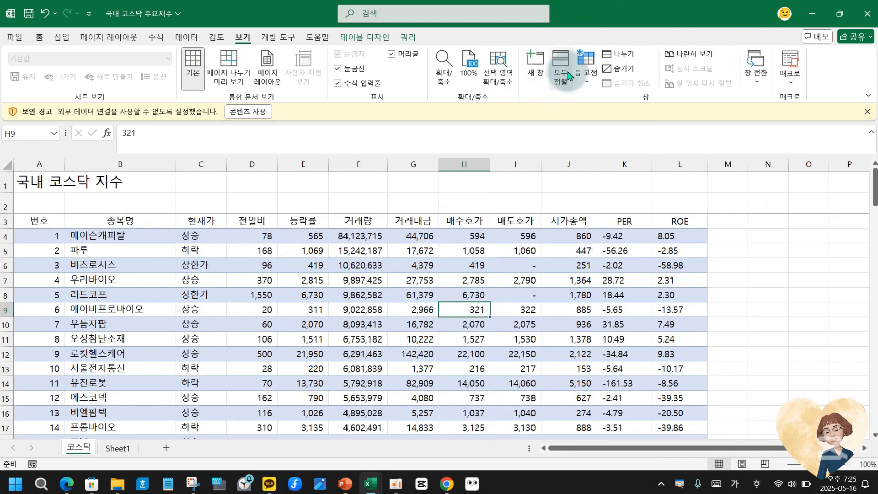
- Unfreeze the panes and freeze them again with row 4 selected, keeping rows 1 to 3 fixed
click(587, 62)
click(615, 110)
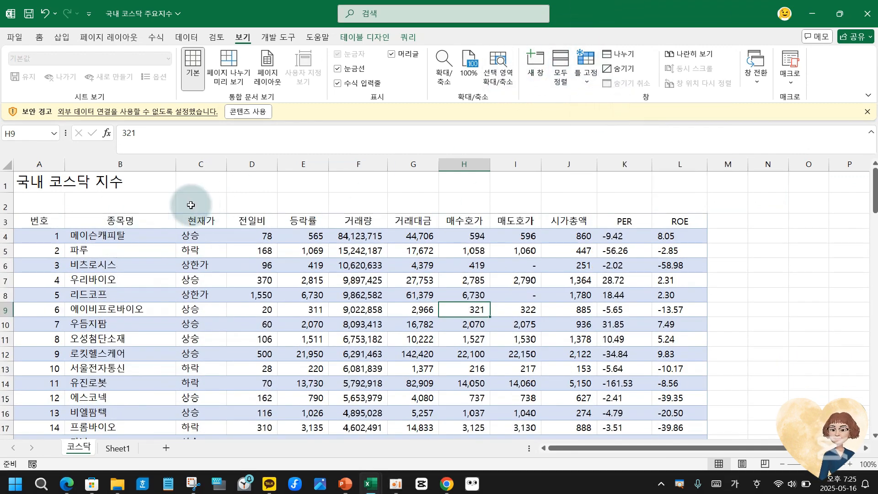
click(7, 237)
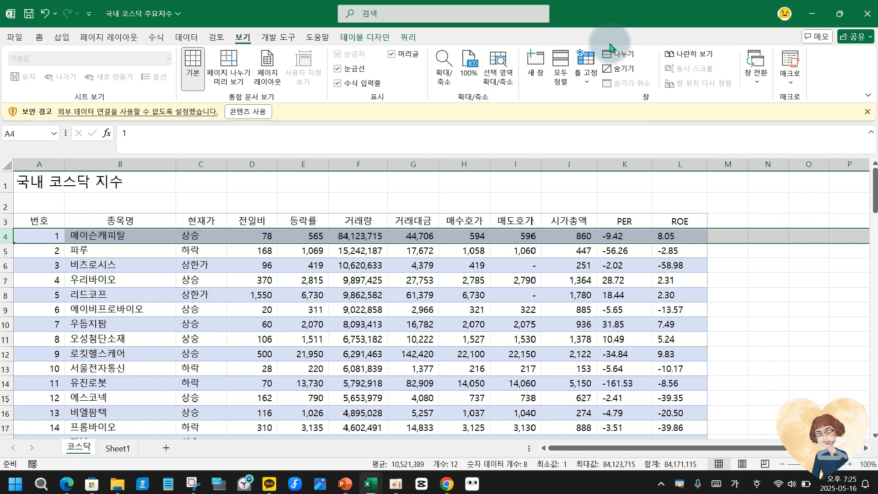
click(587, 69)
click(667, 112)
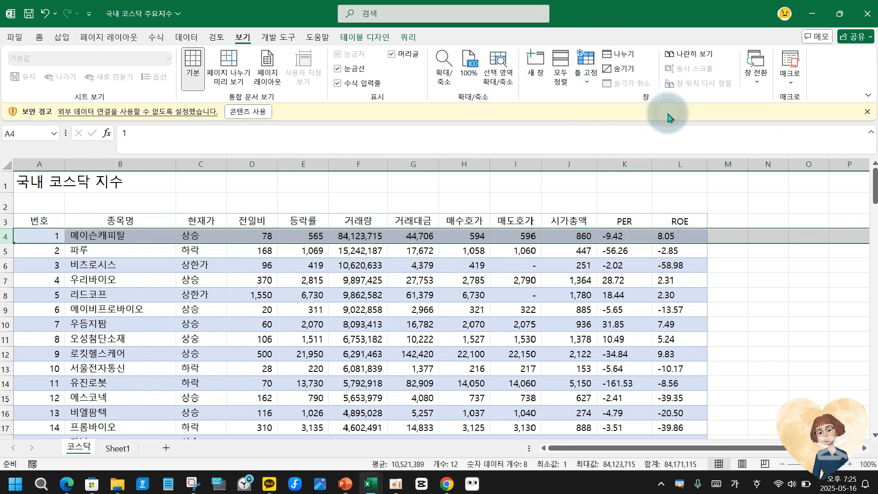
- Move down the 현재가 column from C10 past row 28 and back up to C1 to check the frozen header rows
click(201, 326)
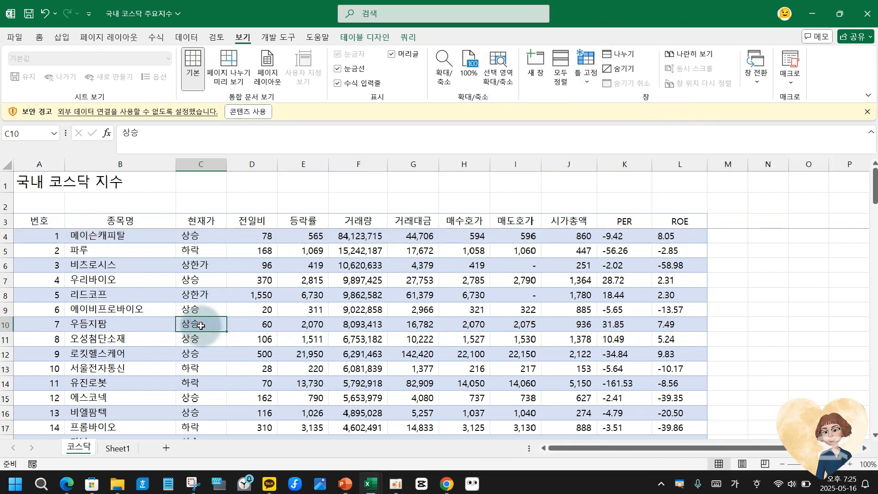
key(Down)
key(Down)
key(Down)
key(Down)
key(Down)
key(Down)
key(Down)
key(Down)
key(Down)
key(Down)
key(Down)
key(Down)
key(Down)
key(Down)
key(Down)
key(Down)
key(Down)
key(Down)
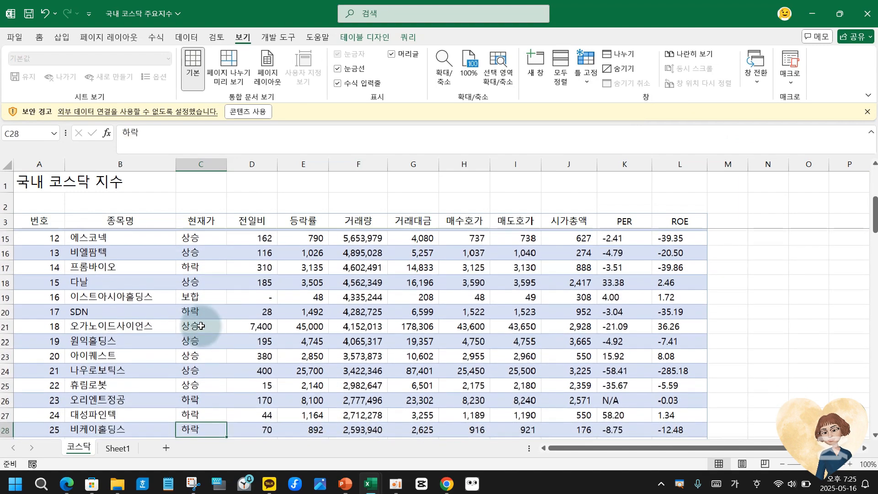
key(Down)
key(Up)
key(Up)
key(Up)
key(Up)
key(Up)
key(Up)
key(Up)
key(Up)
key(Up)
key(Up)
key(Up)
key(Up)
key(Up)
key(Up)
key(Up)
key(Up)
key(Up)
key(Up)
key(Up)
key(Up)
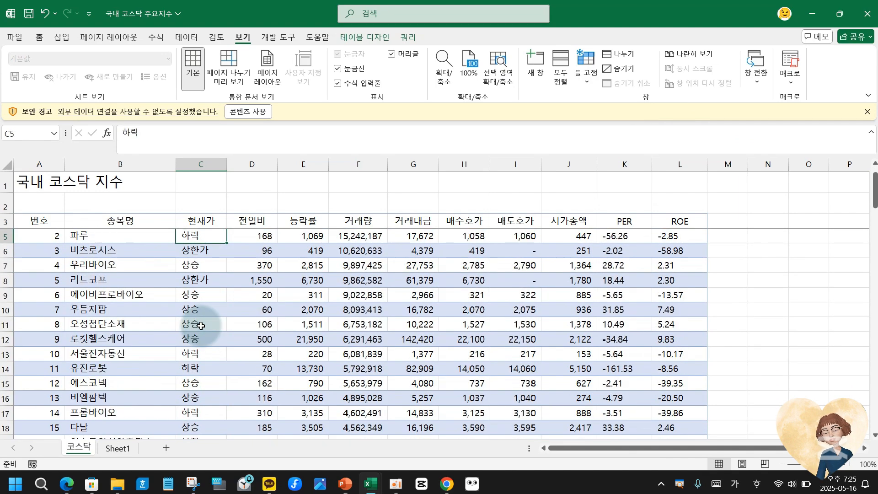
key(Up)
key(Up)
key(Up)
key(Up)
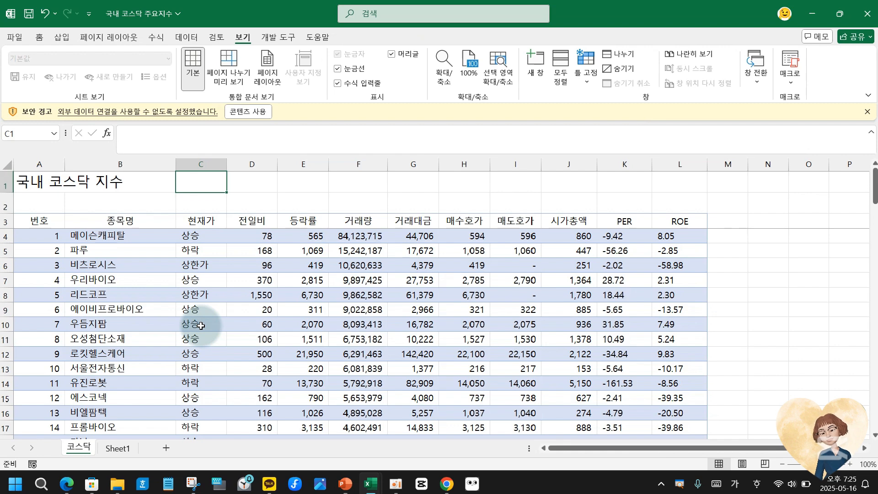
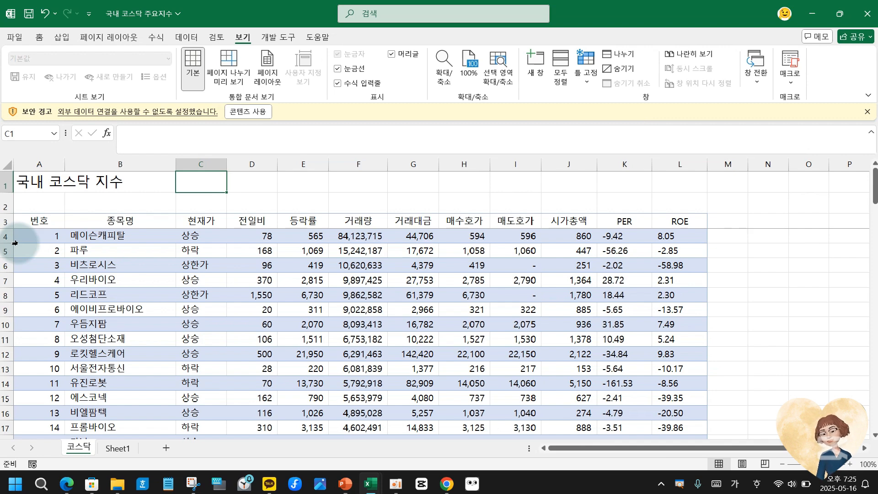
- Unfreeze the header rows and freeze the panes with column B selected, keeping the 번호 column fixed
click(586, 68)
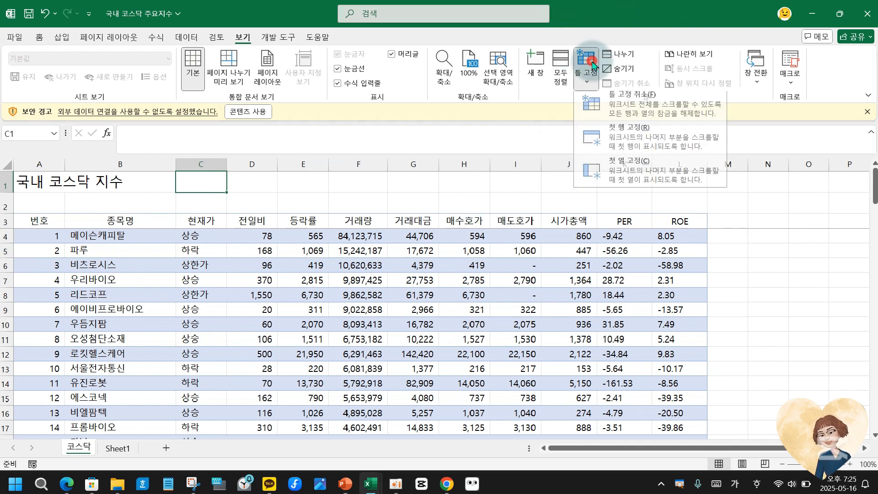
click(626, 105)
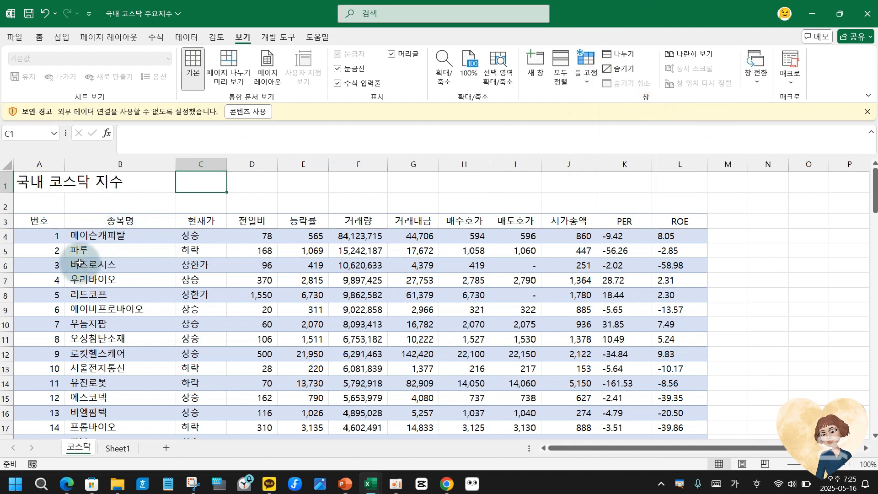
click(103, 280)
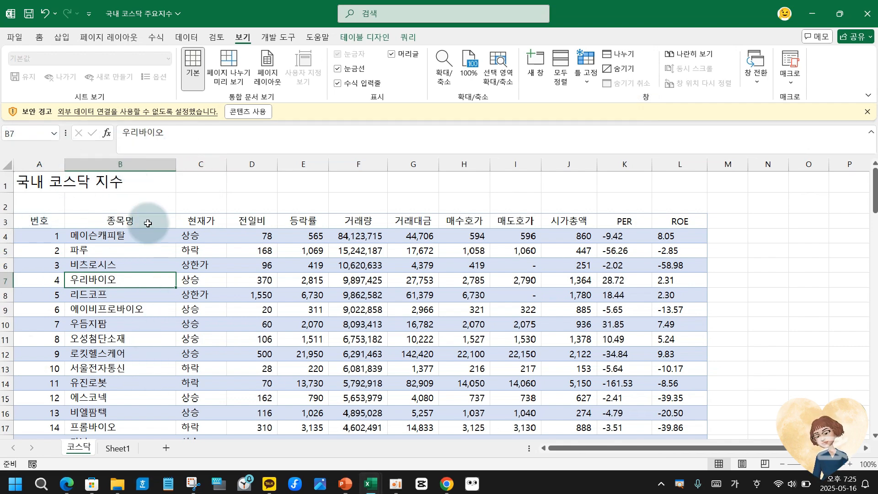
click(112, 163)
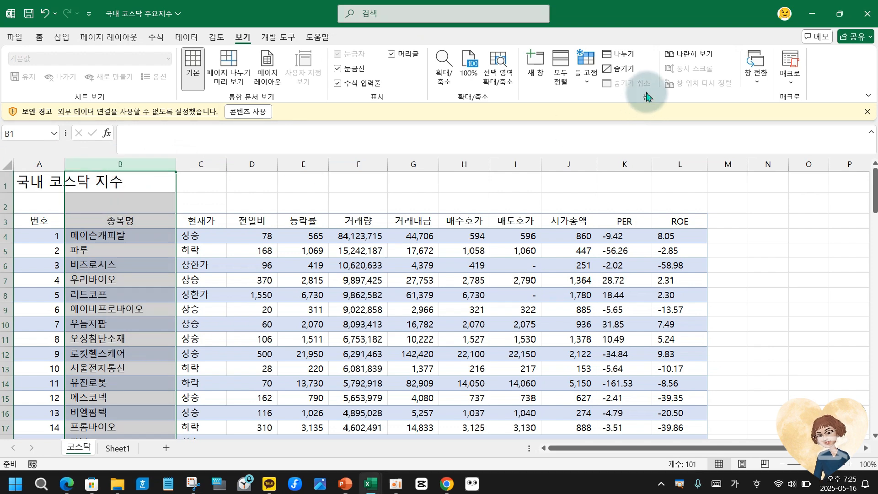
click(586, 75)
click(658, 112)
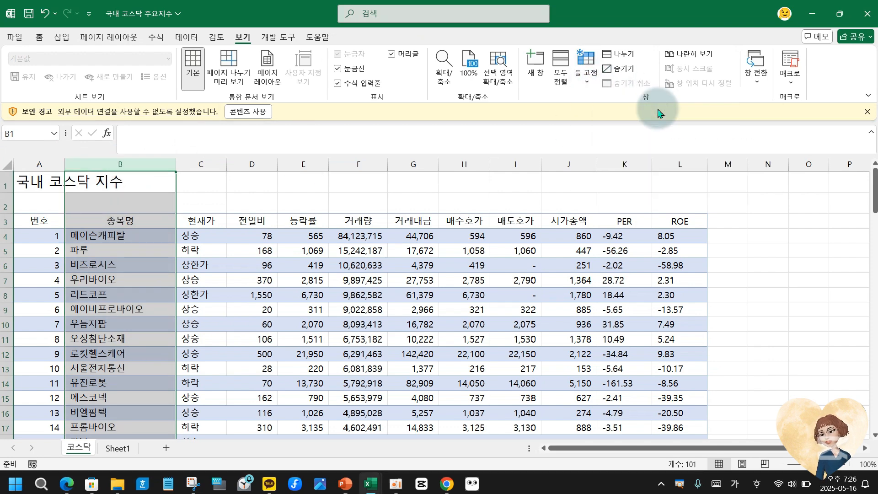
click(303, 339)
- Move along row 4 from B4 to column Y and bring the table back into view to check the frozen 번호 column
click(117, 237)
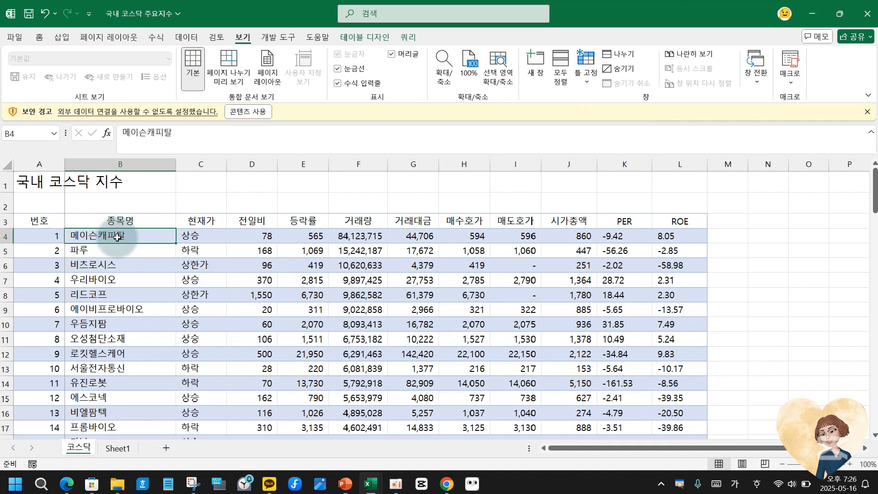
key(Right)
key(Right)
key(Right)
key(Right)
key(Right)
key(Right)
key(Right)
key(Right)
key(Right)
key(Right)
key(Right)
key(Right)
key(Right)
key(Right)
key(Right)
key(Right)
key(Right)
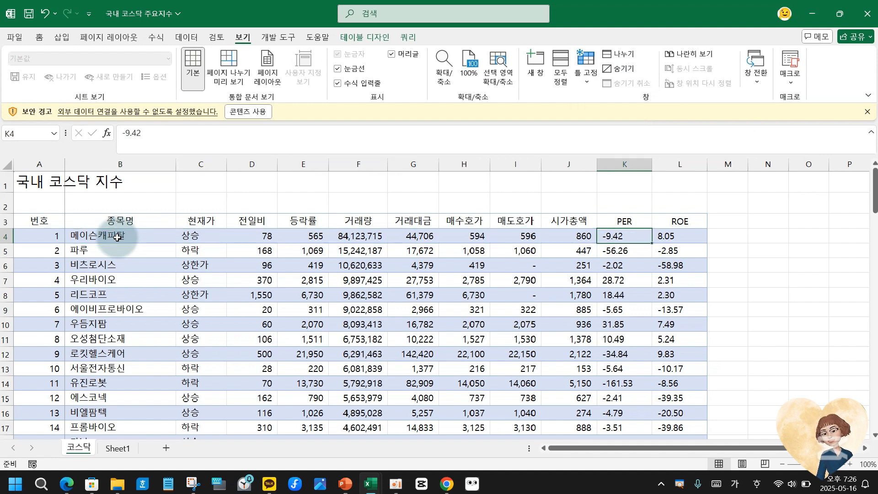
key(Right)
key(Right)
key(Right)
key(Right)
key(Right)
key(Right)
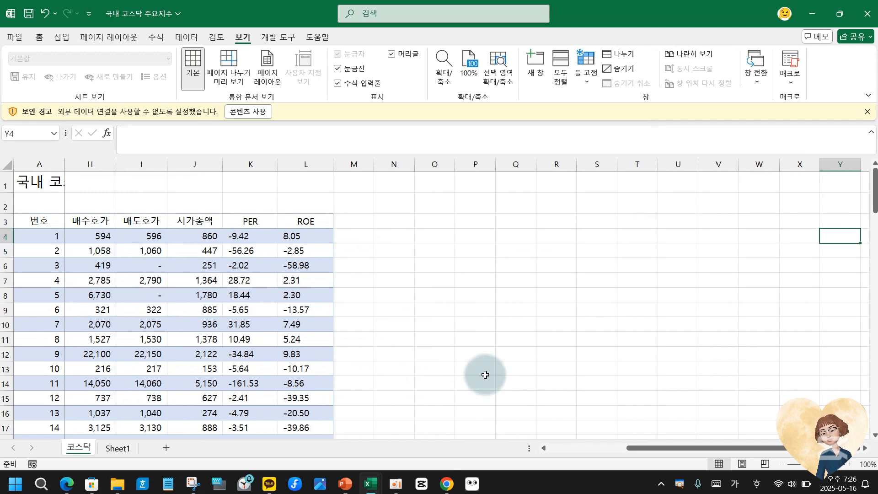
drag(710, 448, 435, 447)
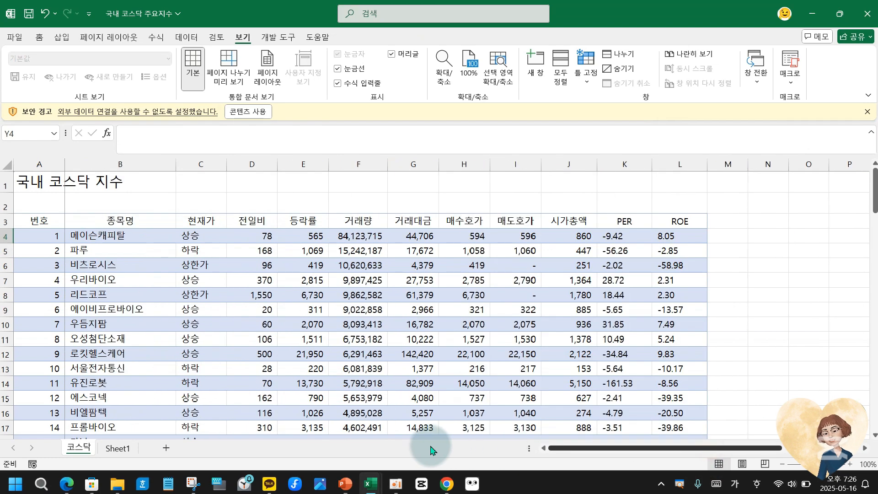
- Select the 종목명 header in B3 and unfreeze the panes
click(121, 220)
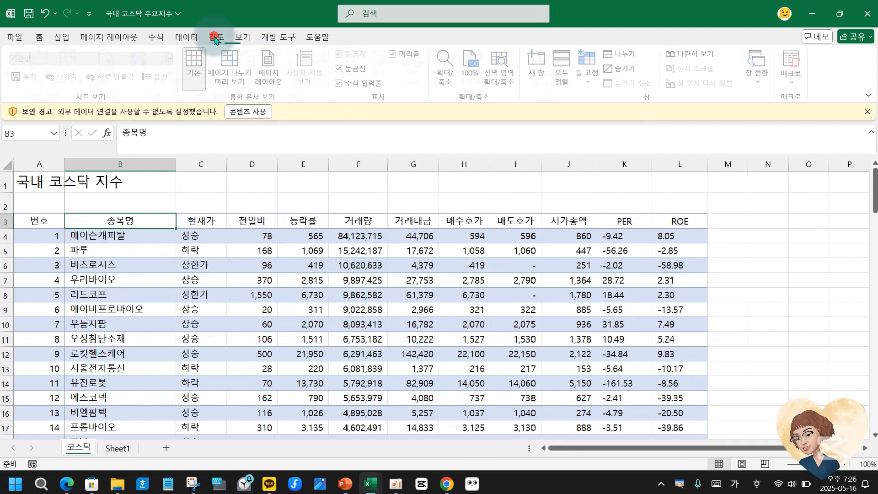
click(180, 40)
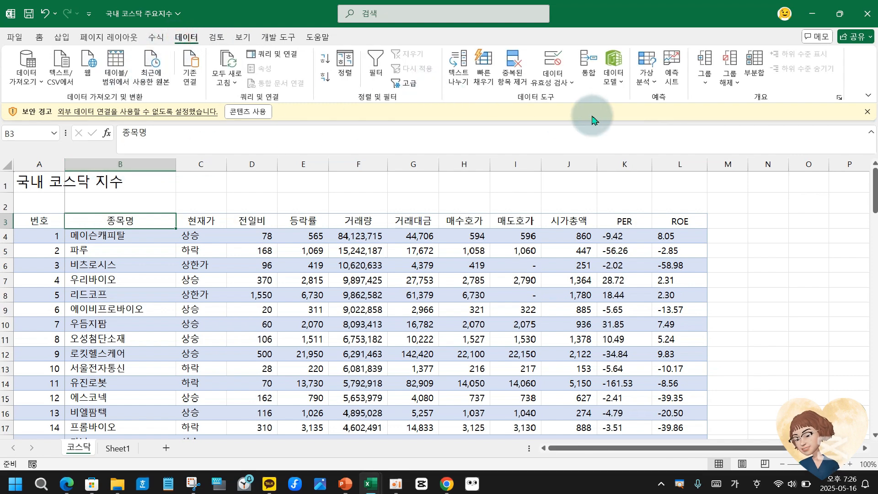
click(243, 38)
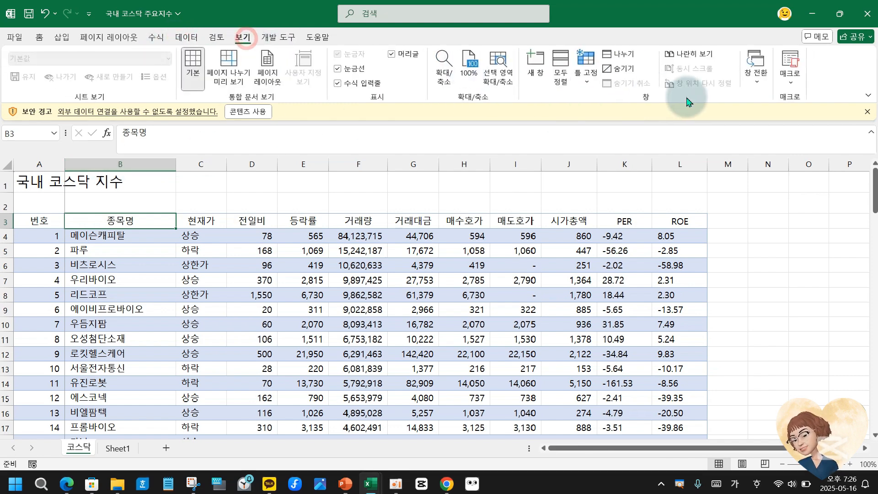
click(587, 79)
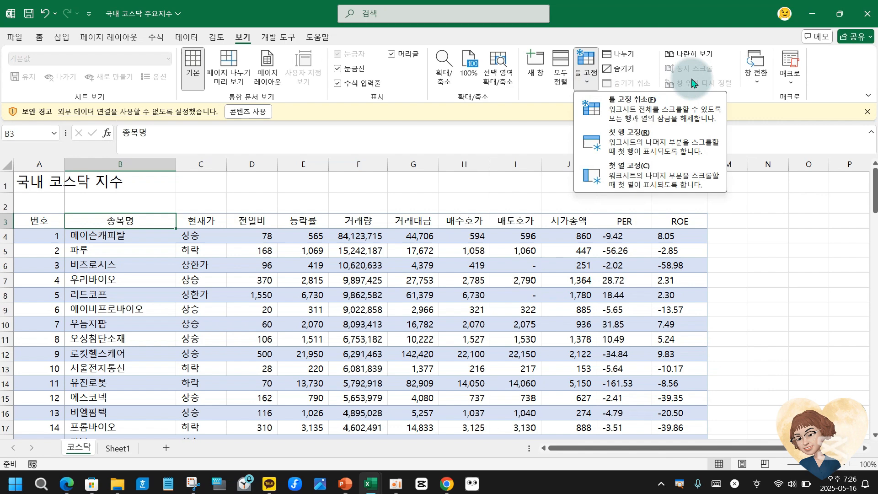
click(651, 108)
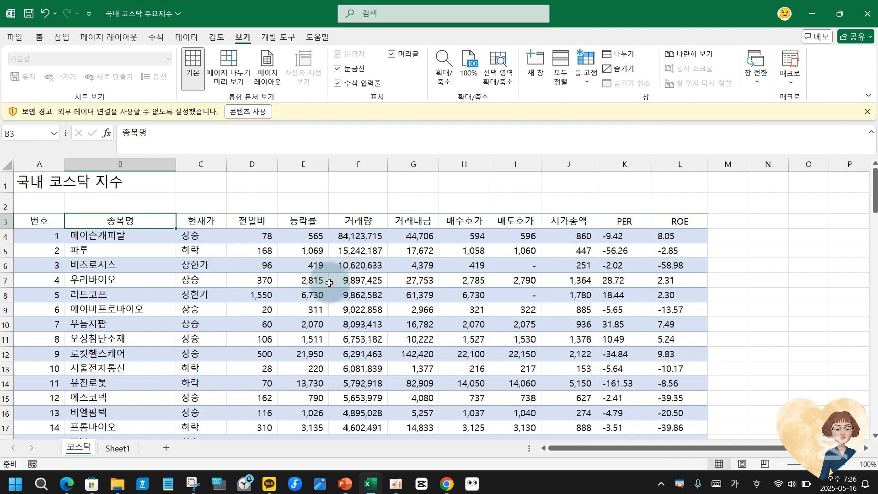
- Freeze the panes at cell B3, fixing rows 1 and 2 and column A
key(alt+w)
key(f)
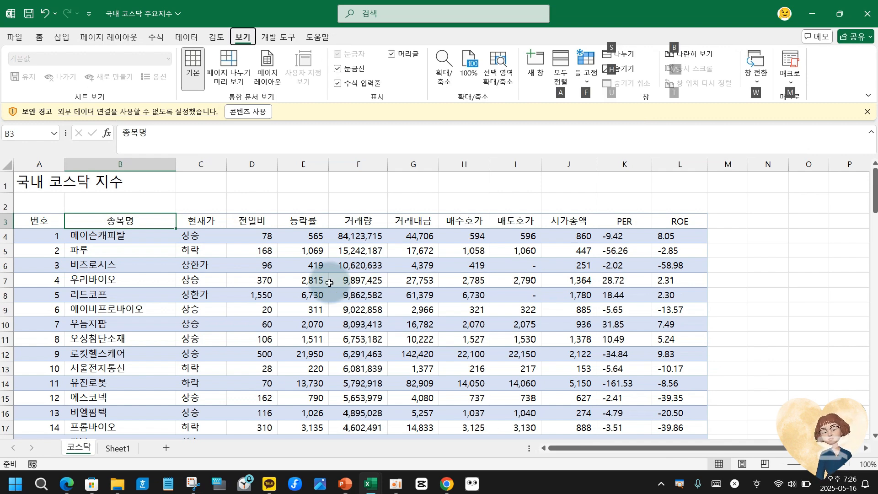
key(f)
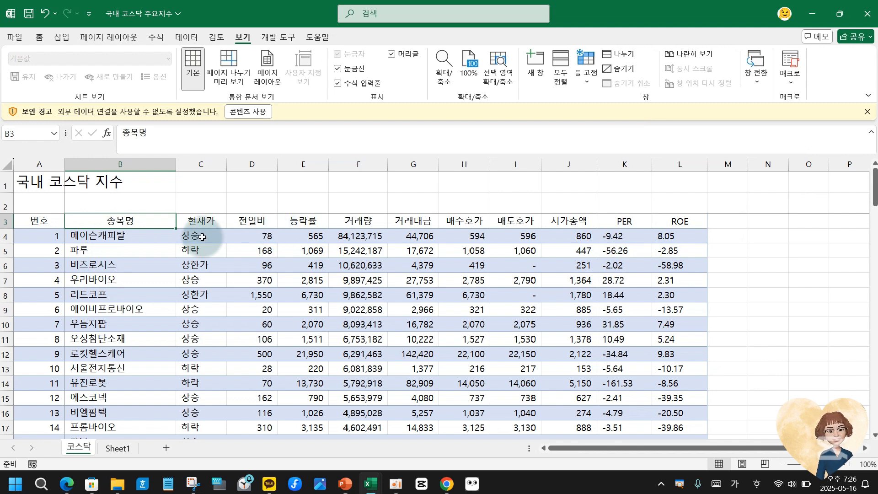
- Unfreeze the panes set at B3 and select the whole header row 3
key(alt)
key(w)
key(f)
key(f)
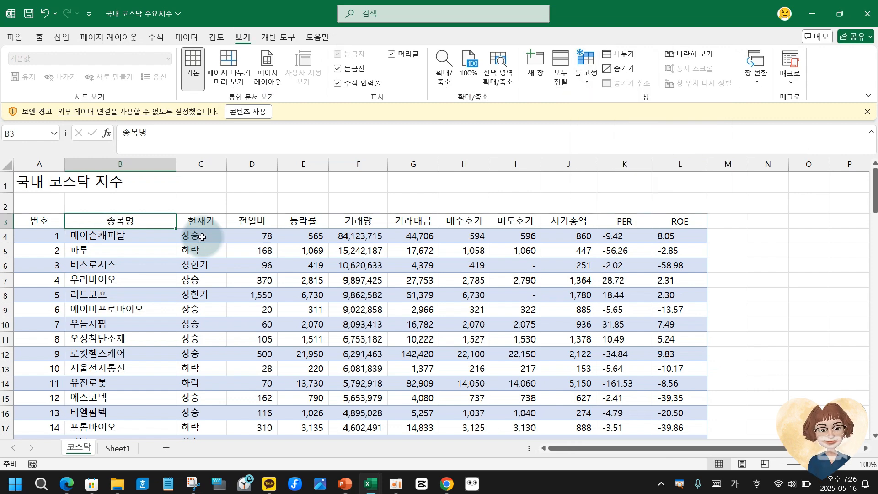
click(5, 222)
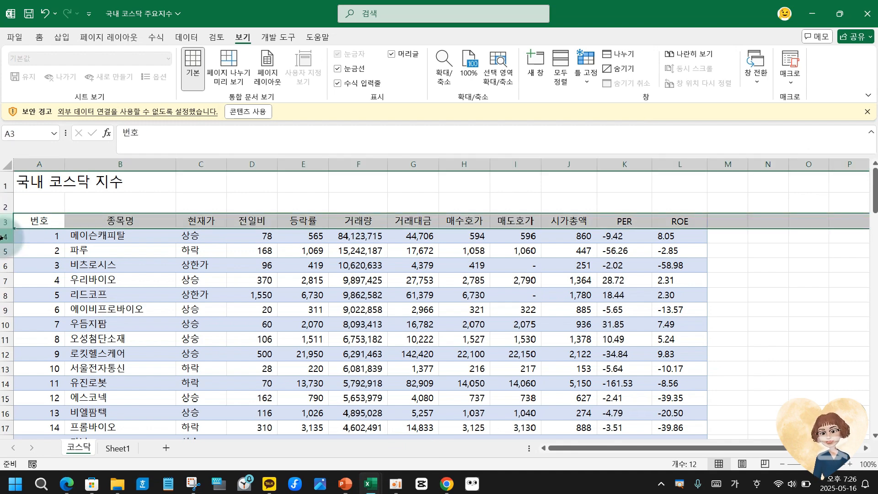
- Select row 4 and freeze the panes there, fixing rows 1 to 3, and deselect the row by selecting D7
click(5, 237)
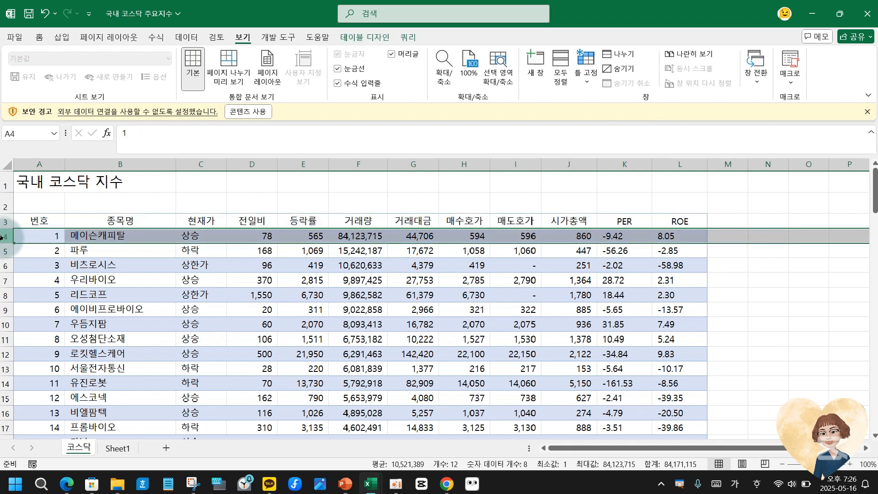
key(alt)
key(w)
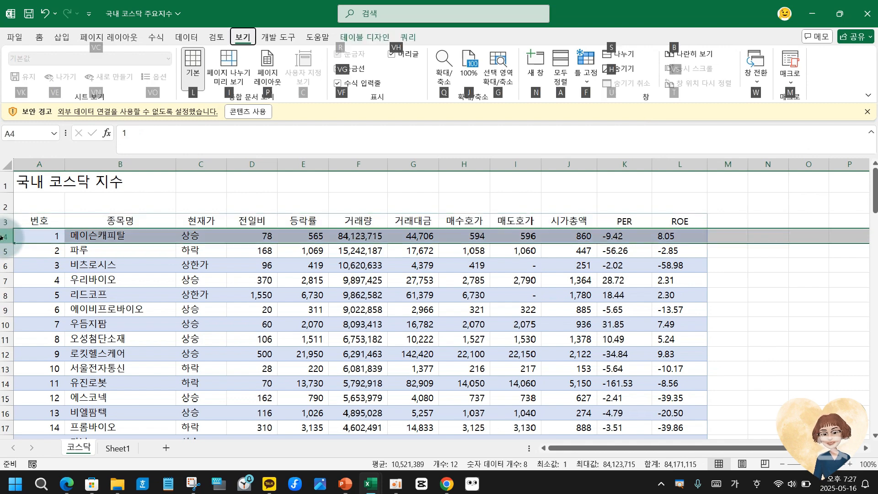
key(f)
key(f)
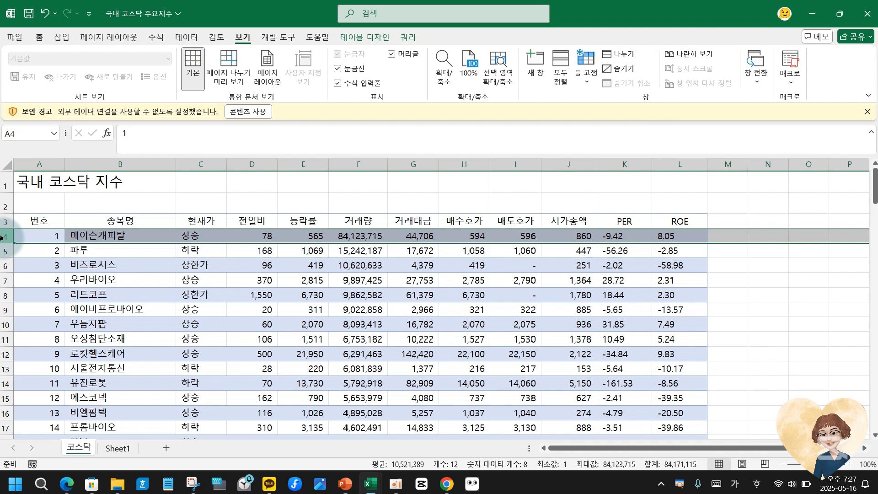
click(253, 279)
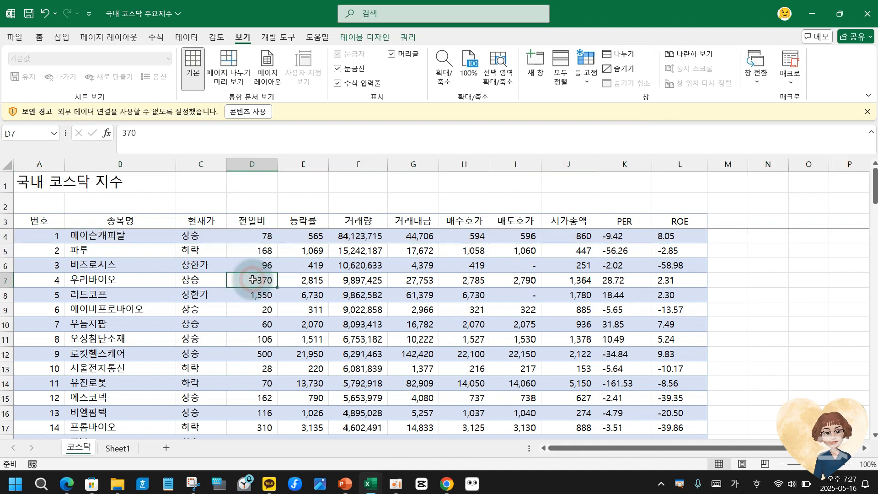
- Switch to the row and column shortcut presentation in PowerPoint, mark the Alt + W, F, F line on the Freeze Panes slide, and clear the marks
click(345, 483)
mouse_move(394, 439)
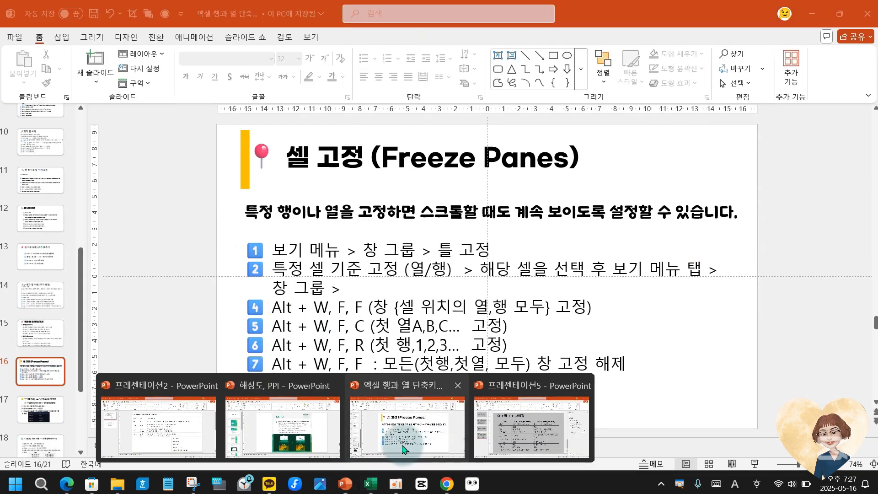
click(403, 444)
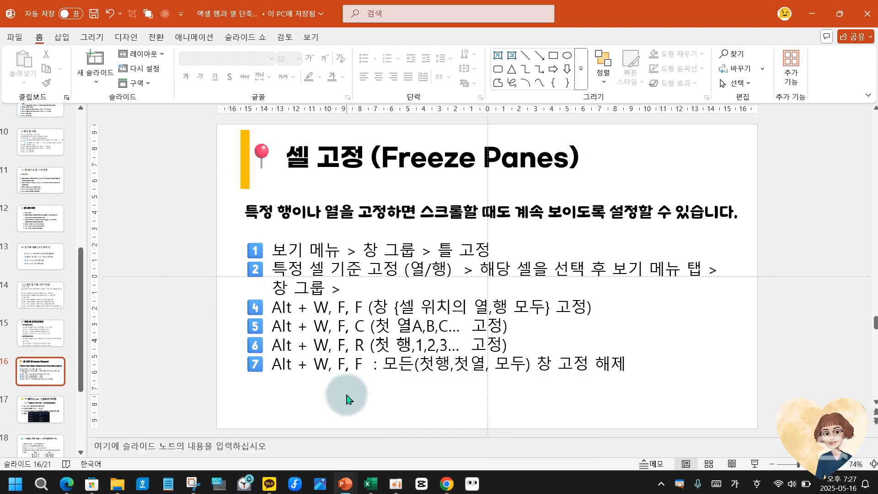
mouse_move(239, 294)
mouse_down()
mouse_move(544, 318)
mouse_move(632, 315)
mouse_move(654, 280)
mouse_up()
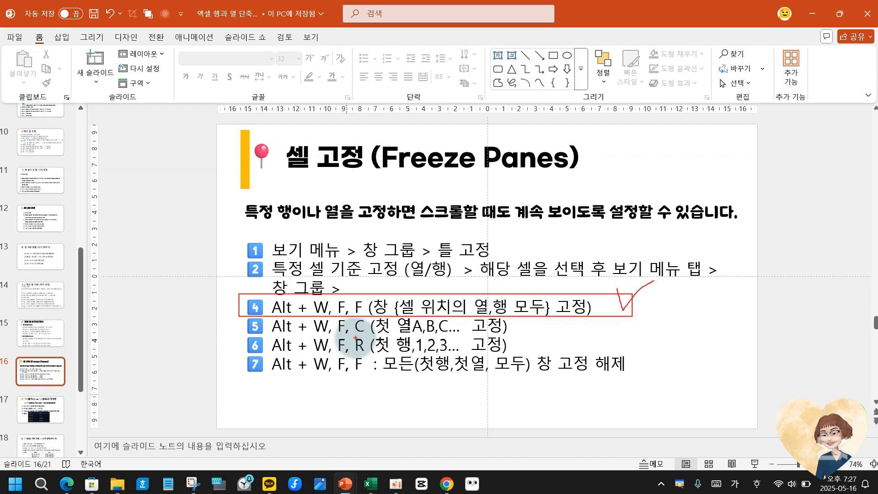
drag(361, 316, 361, 357)
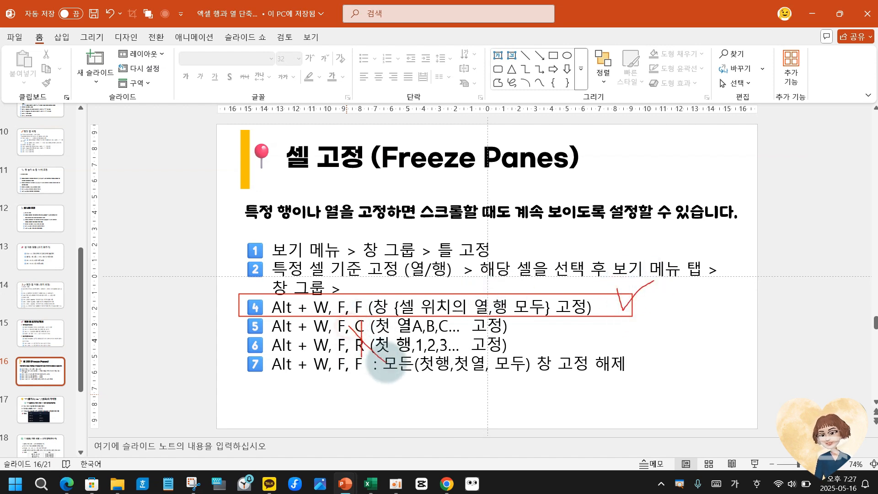
key(Escape)
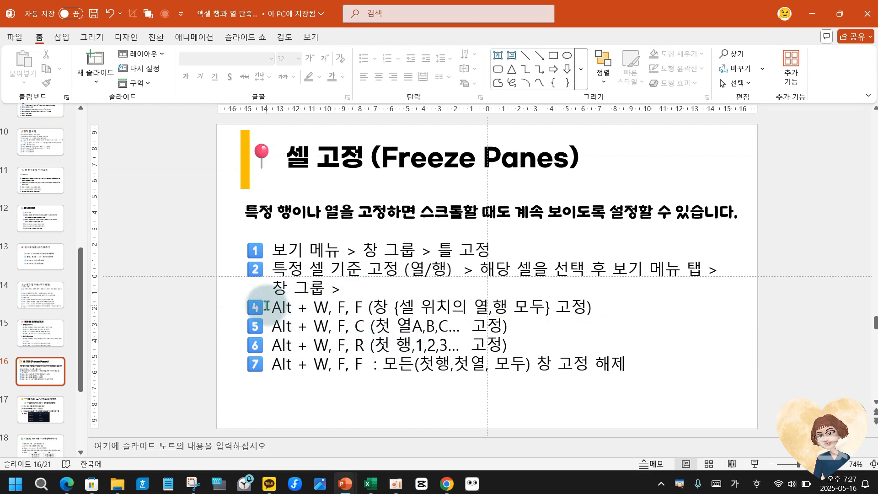
- Review slides 17 and 18, which explain the plus sign and comma notation for shortcuts
click(48, 409)
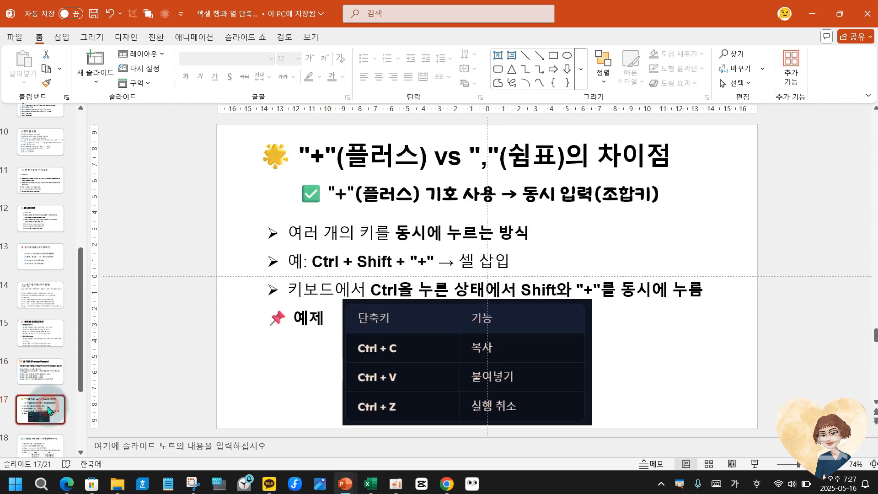
scroll(46, 405, down, 1)
click(42, 403)
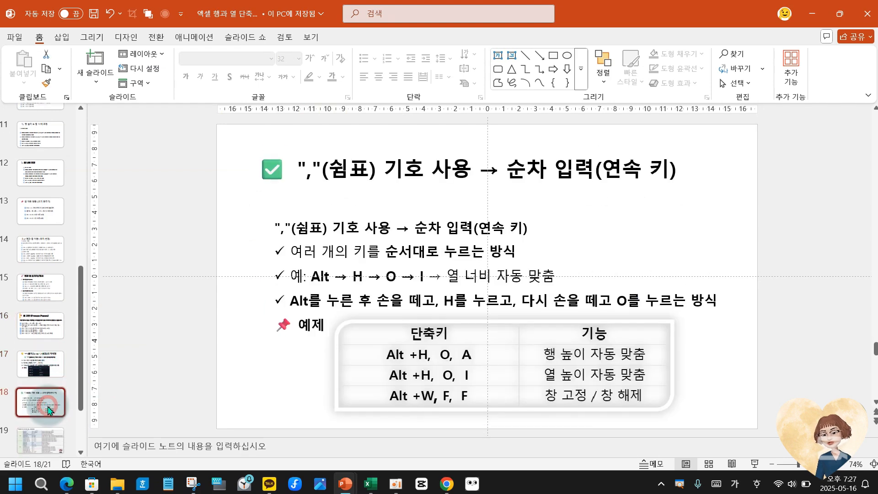
- Compare the two row and column shortcut summary tables on slides 19 and 20, ending on slide 19
click(39, 438)
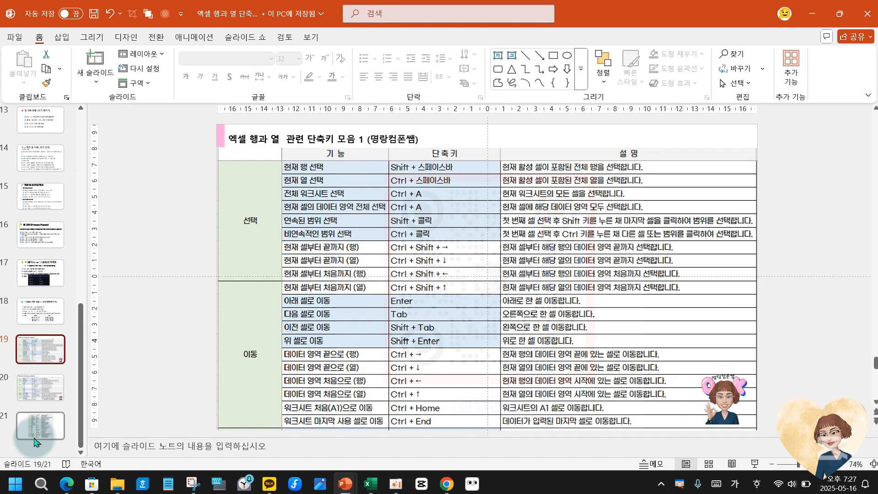
click(50, 387)
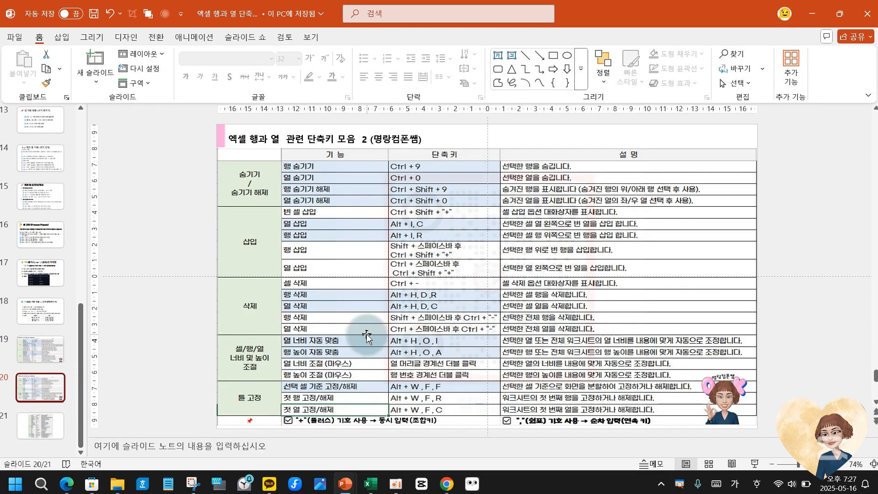
click(34, 347)
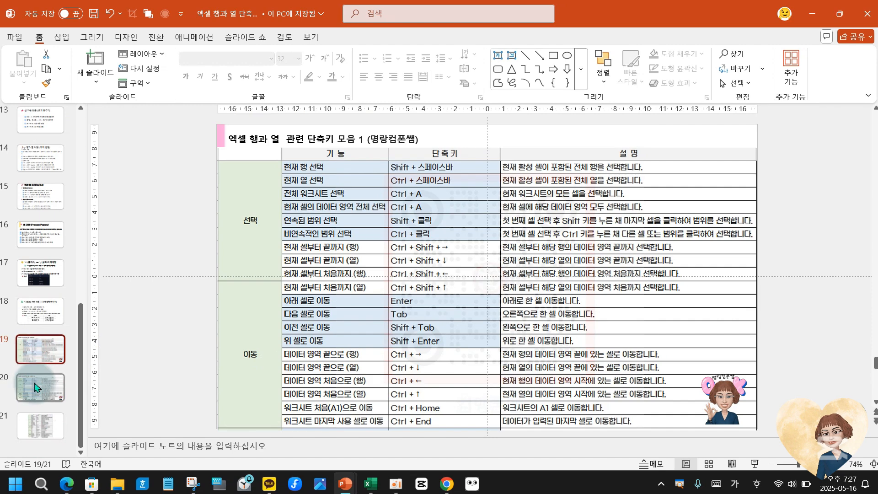
click(36, 386)
click(34, 350)
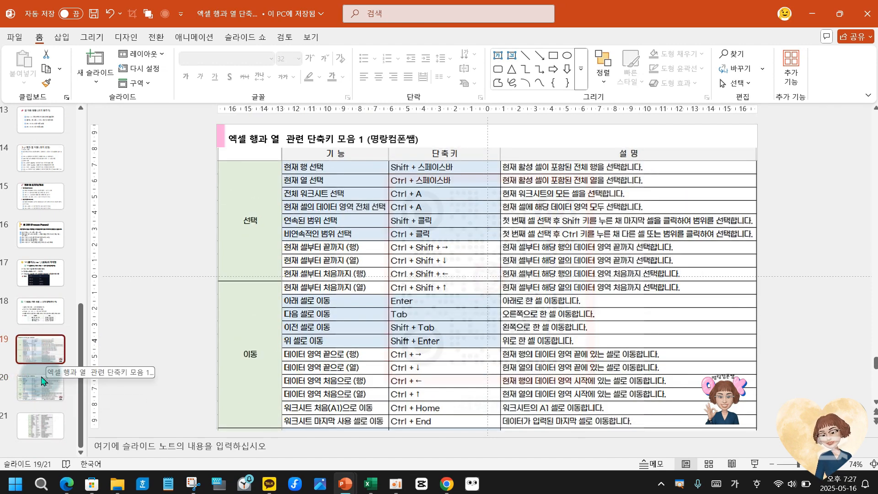
click(43, 386)
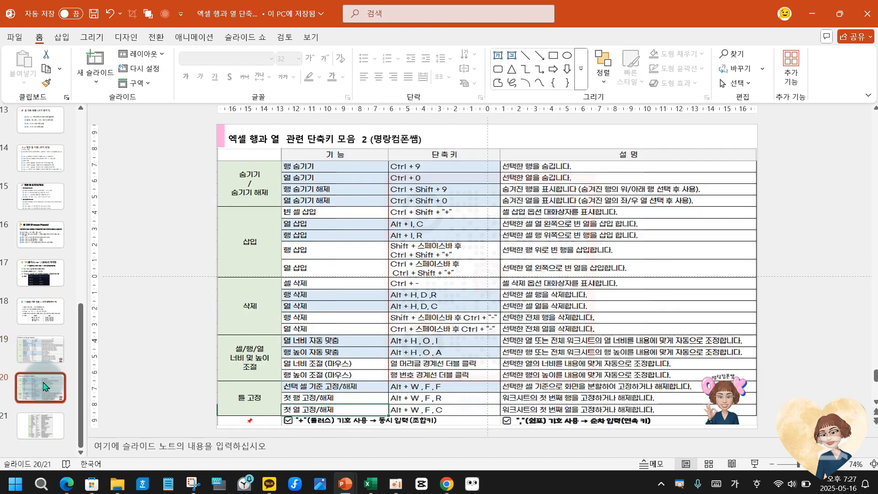
click(40, 350)
click(236, 187)
click(237, 155)
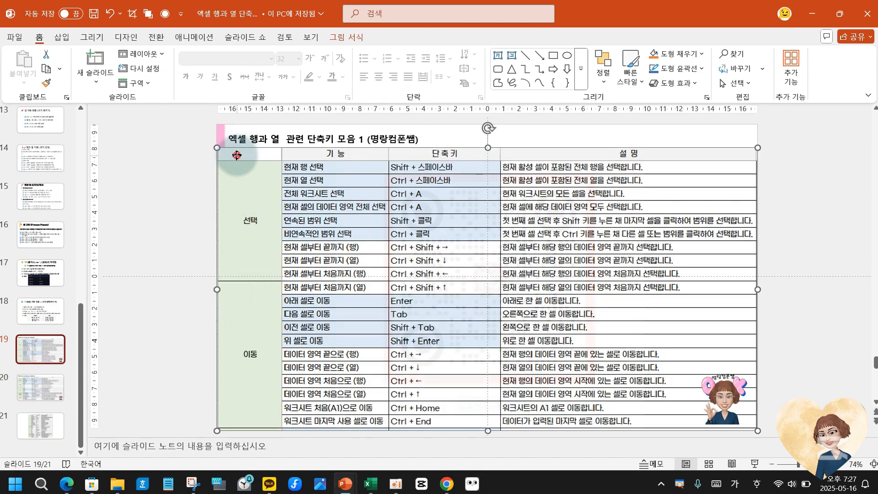
click(528, 132)
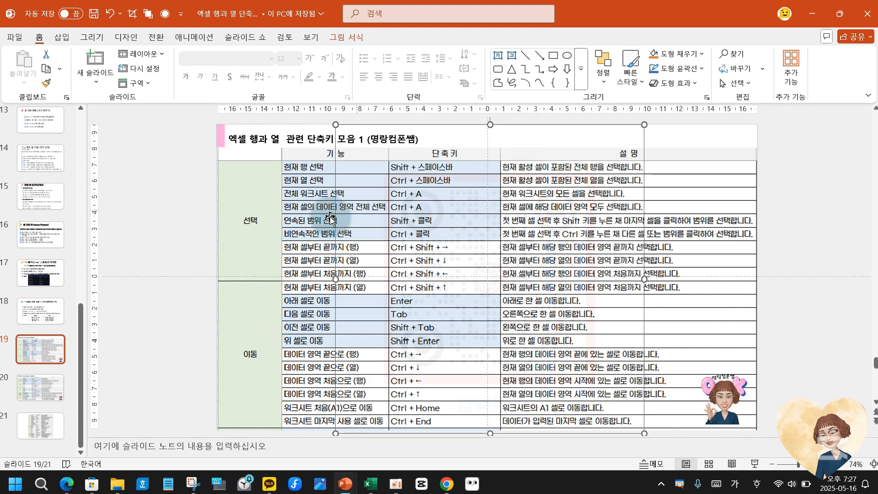
click(44, 386)
click(40, 350)
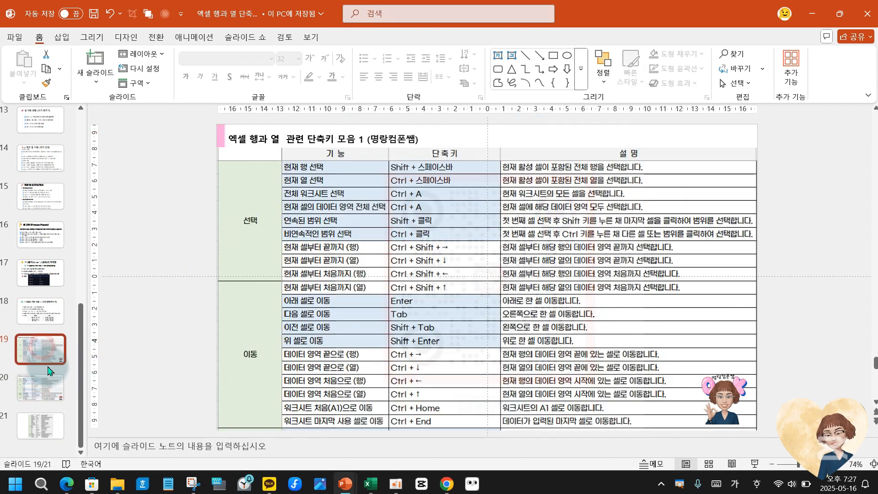
click(48, 387)
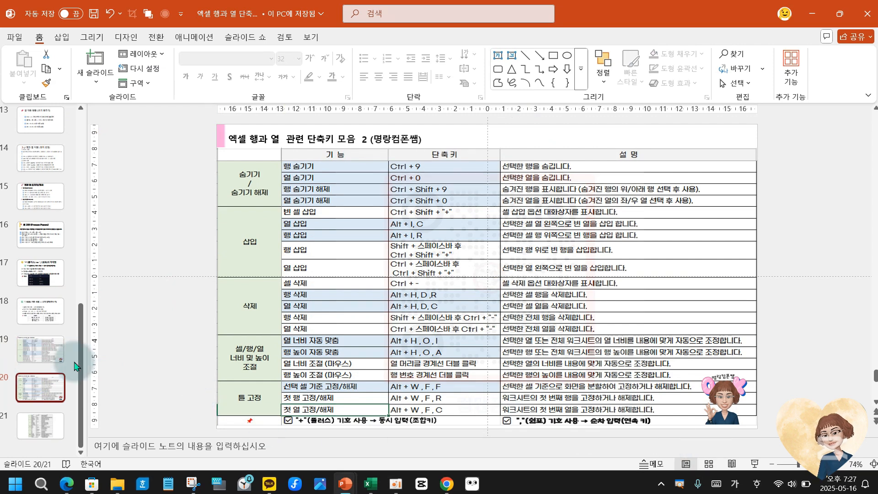
click(39, 353)
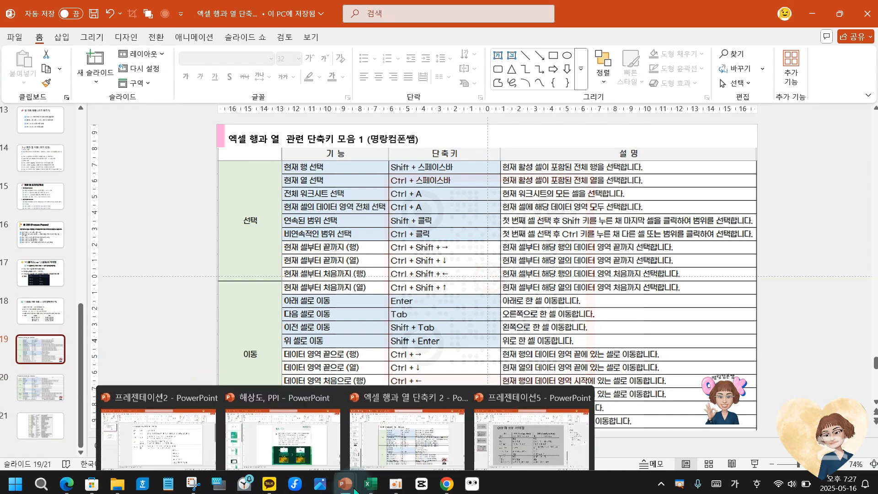
click(446, 487)
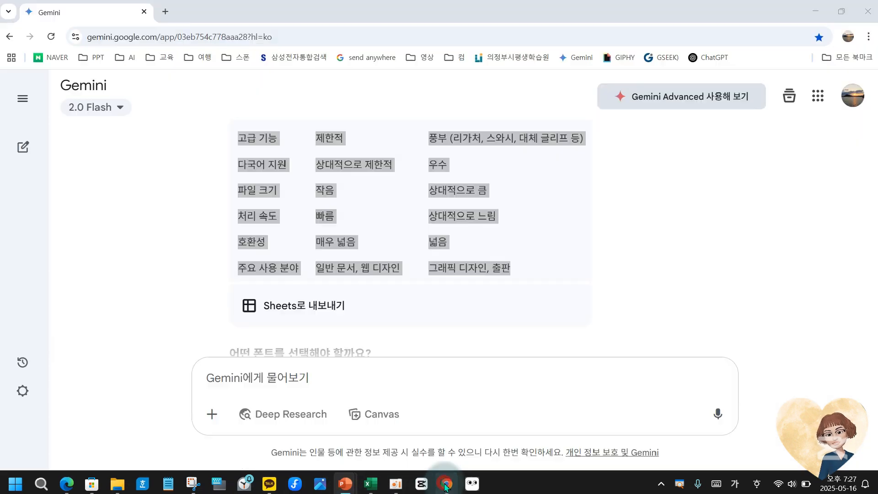
mouse_move(361, 484)
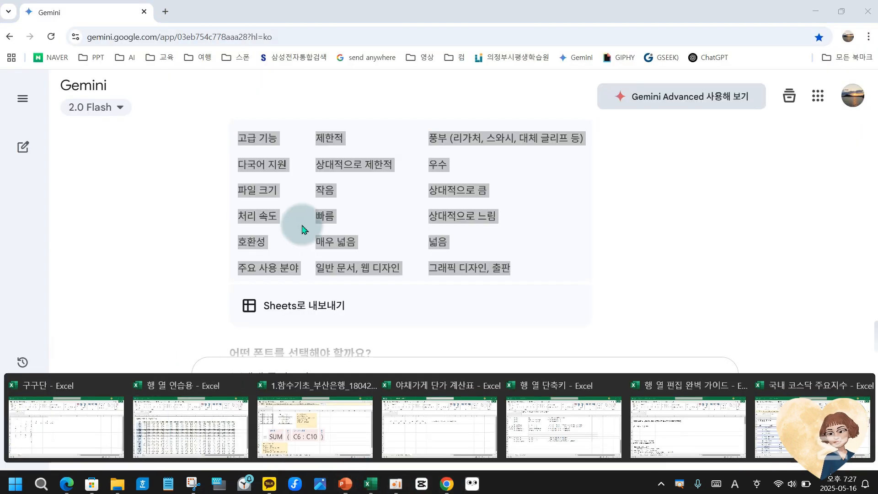
click(440, 430)
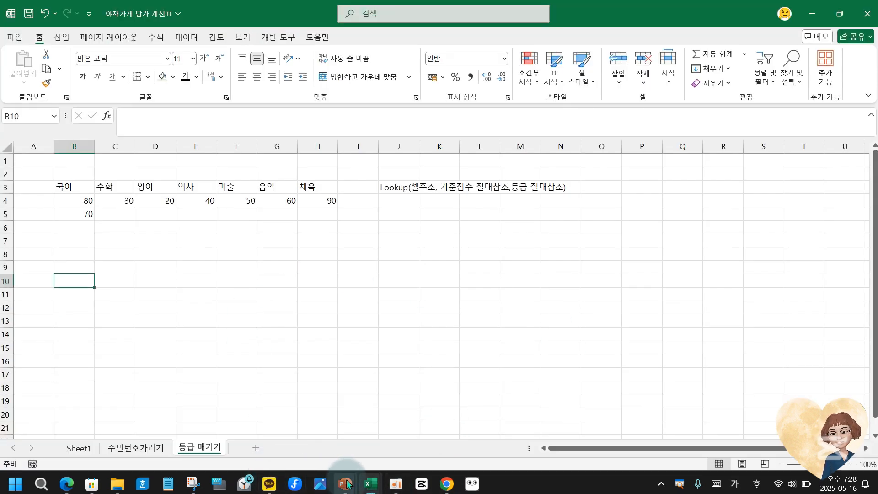
mouse_move(345, 484)
mouse_move(310, 436)
mouse_move(397, 435)
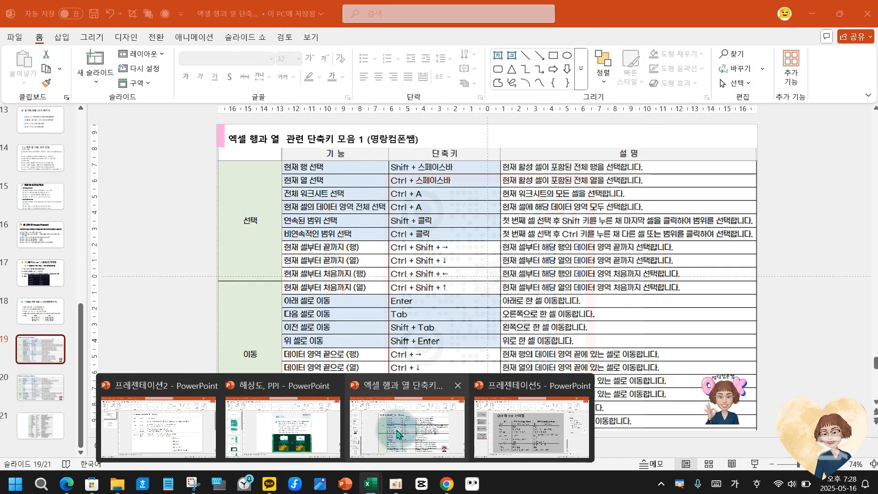
click(397, 434)
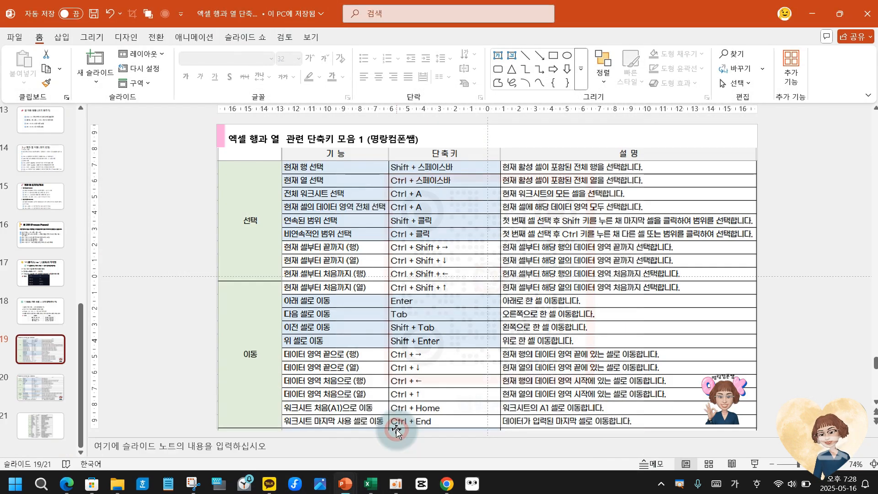
- Switch to Excel, view the fare table in the 행 열 연습용 workbook, and return to the 국내 코스닥 주요지수 workbook
mouse_move(369, 488)
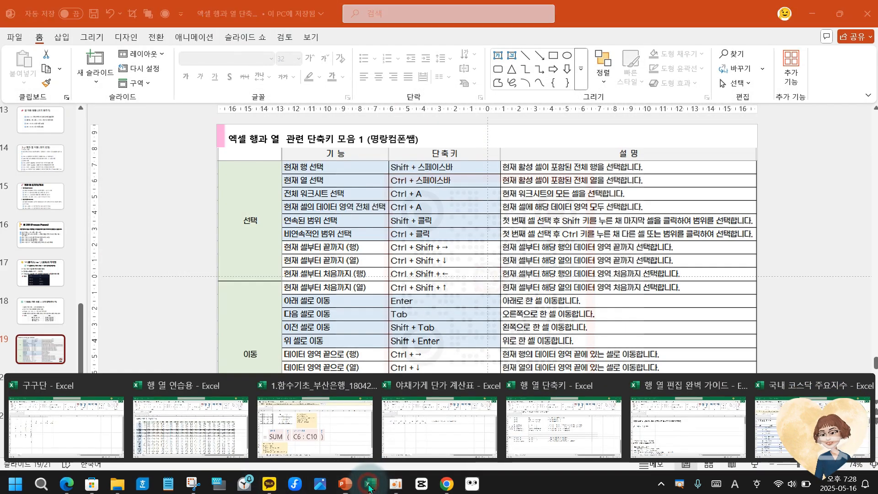
click(196, 430)
click(217, 284)
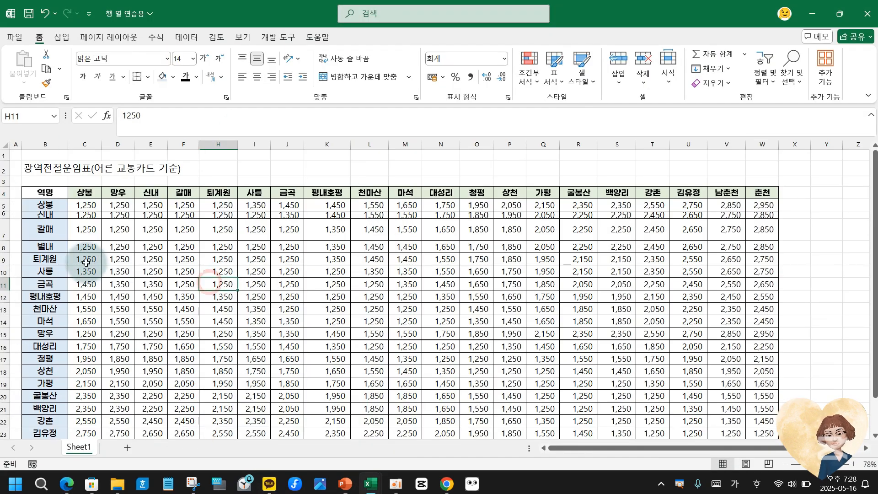
click(371, 484)
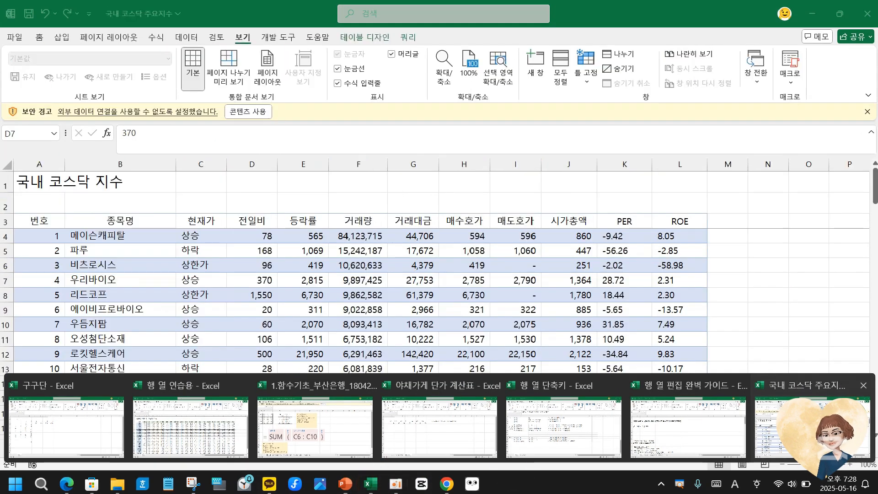
click(806, 426)
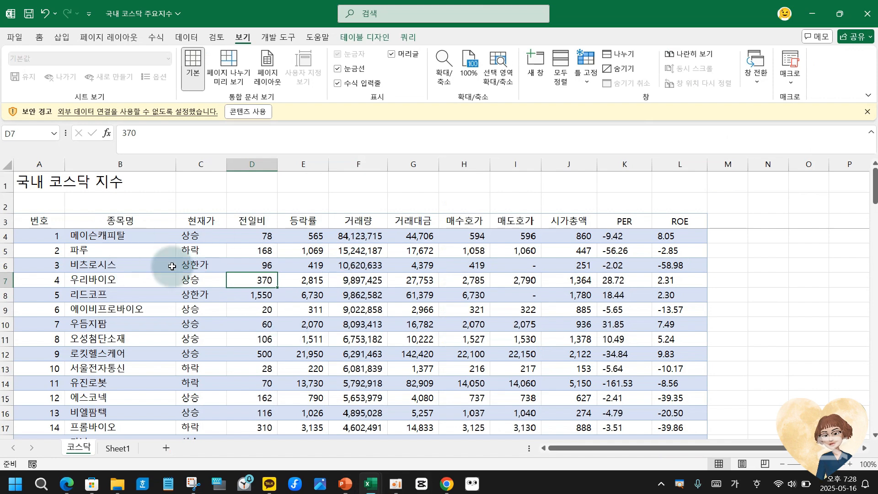
- Select the stock table's header row from A3 to L3 and extend the selection down to the last data row, 103
click(39, 224)
key(ctrl+shift+Right)
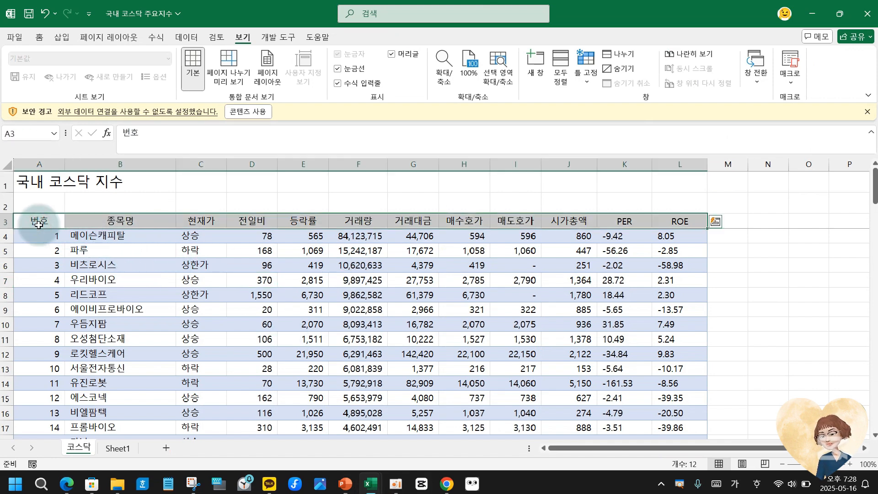
click(38, 224)
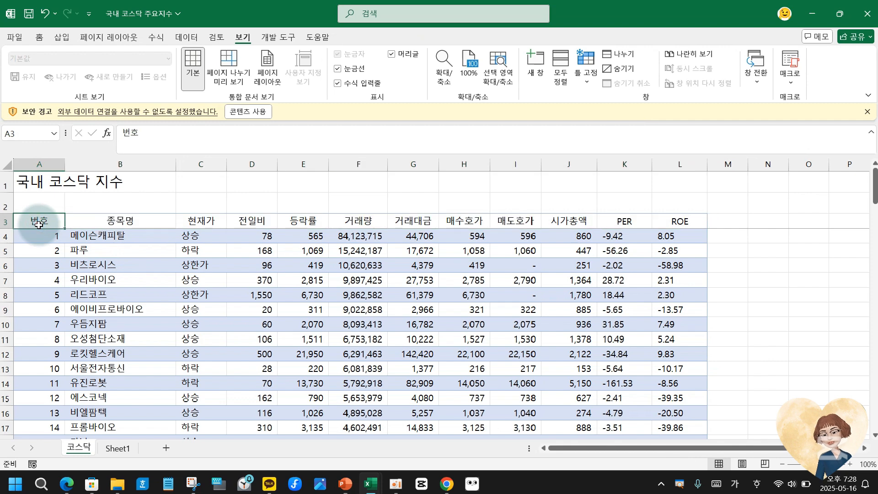
key(ctrl+shift+Right)
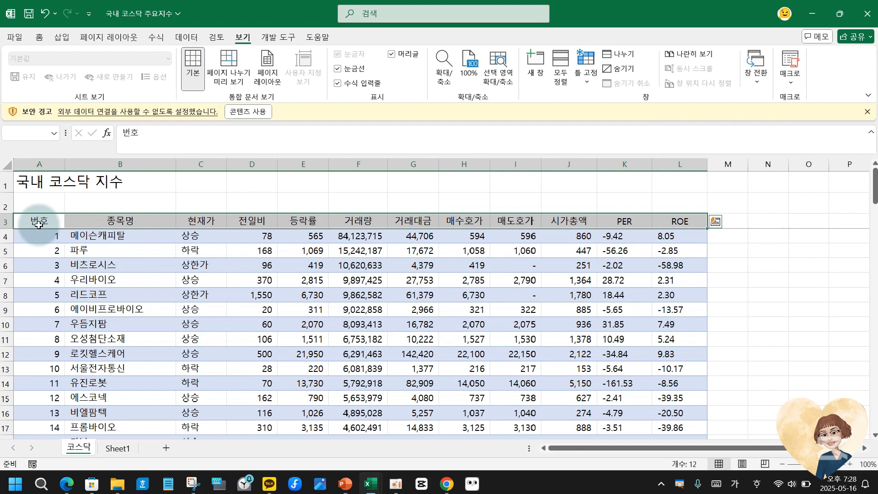
key(shift+Down)
key(ctrl+shift+Down)
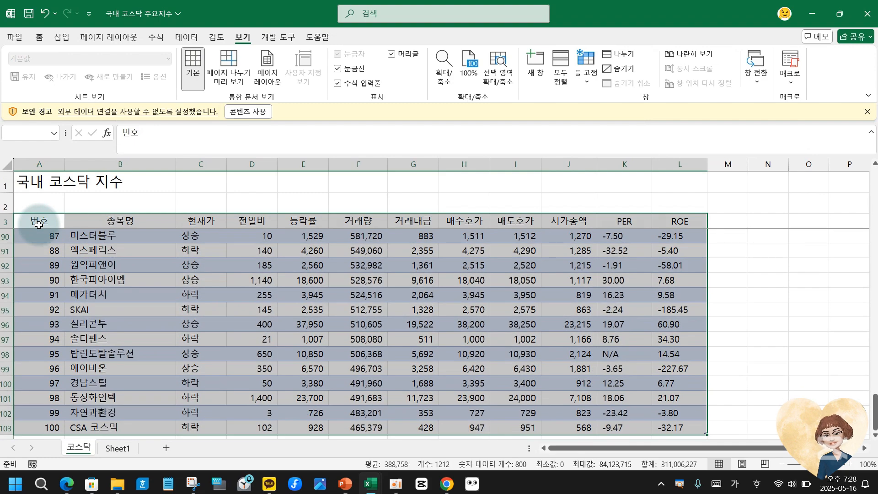
- Clear the table selection by selecting the 로보로보 cell in B80, followed by cell F77
scroll(39, 224, up, 5)
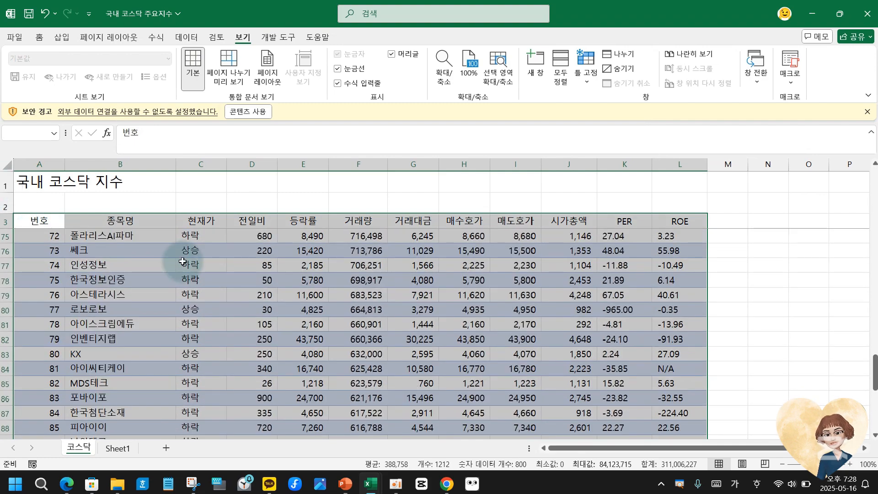
click(153, 304)
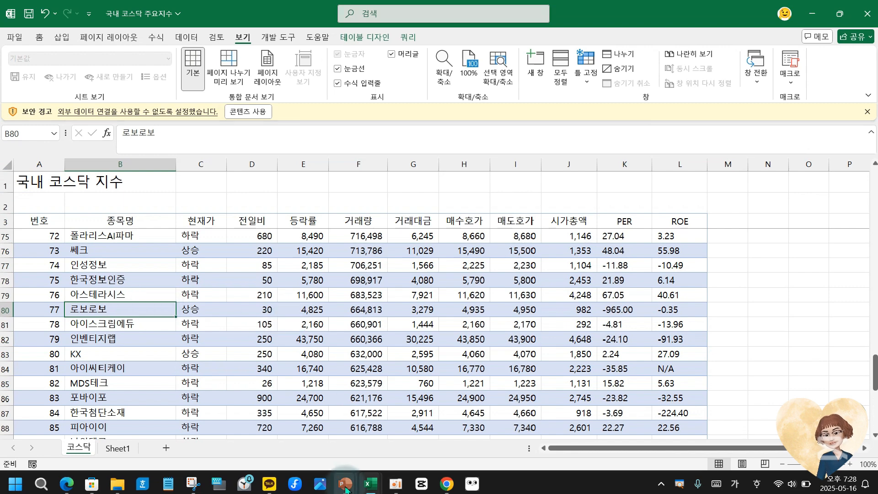
mouse_move(346, 489)
click(339, 269)
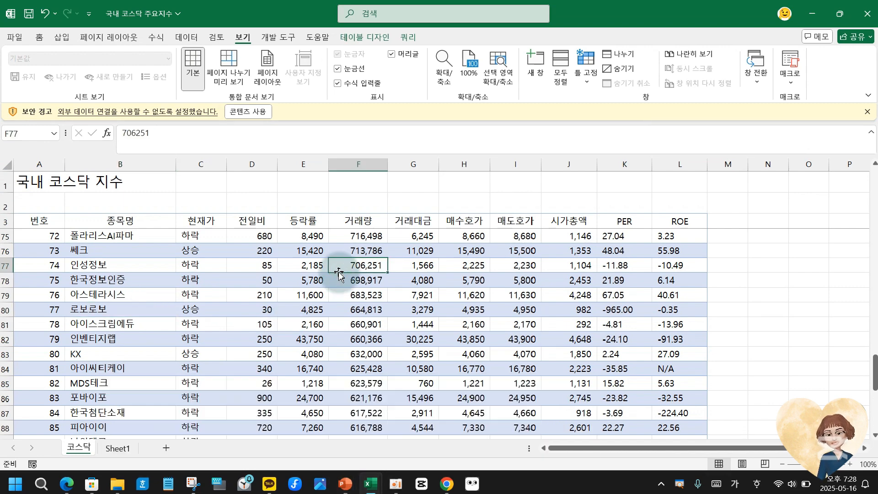